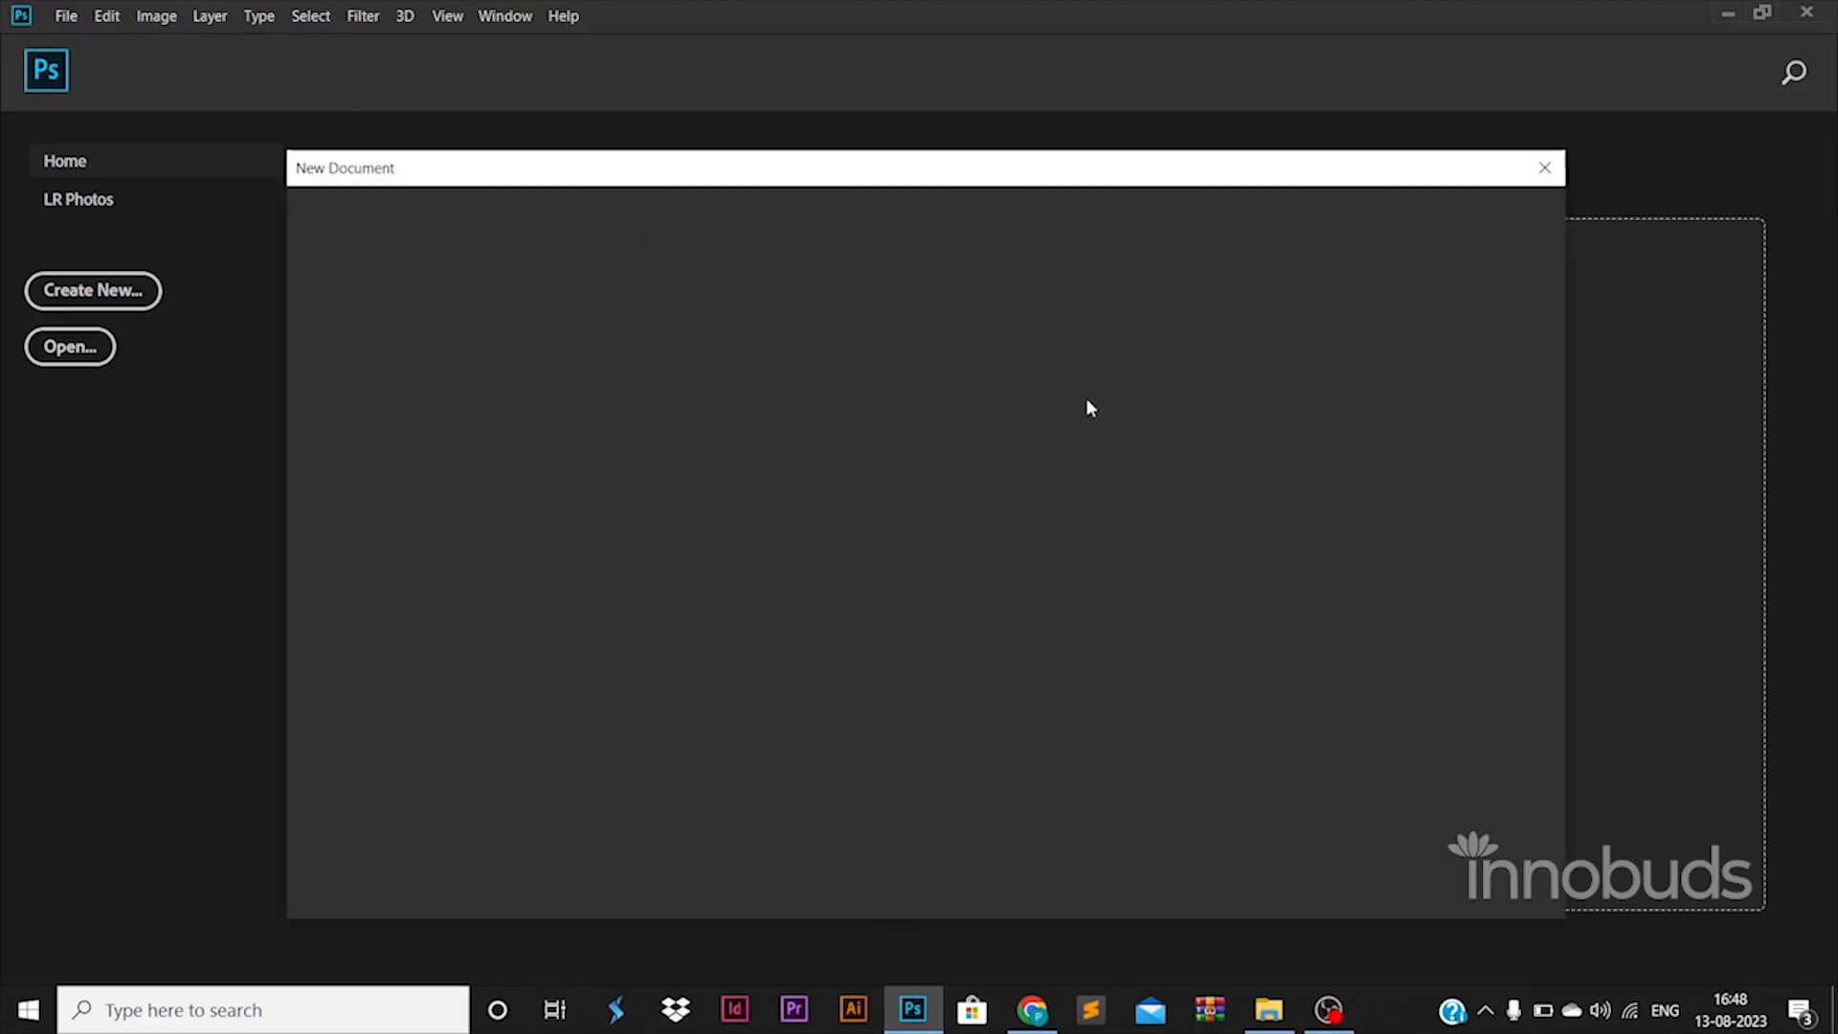
Step: Create a new 1500 x 1500 px document and unlock its background as Layer 0
key("Tab")
key("Return")
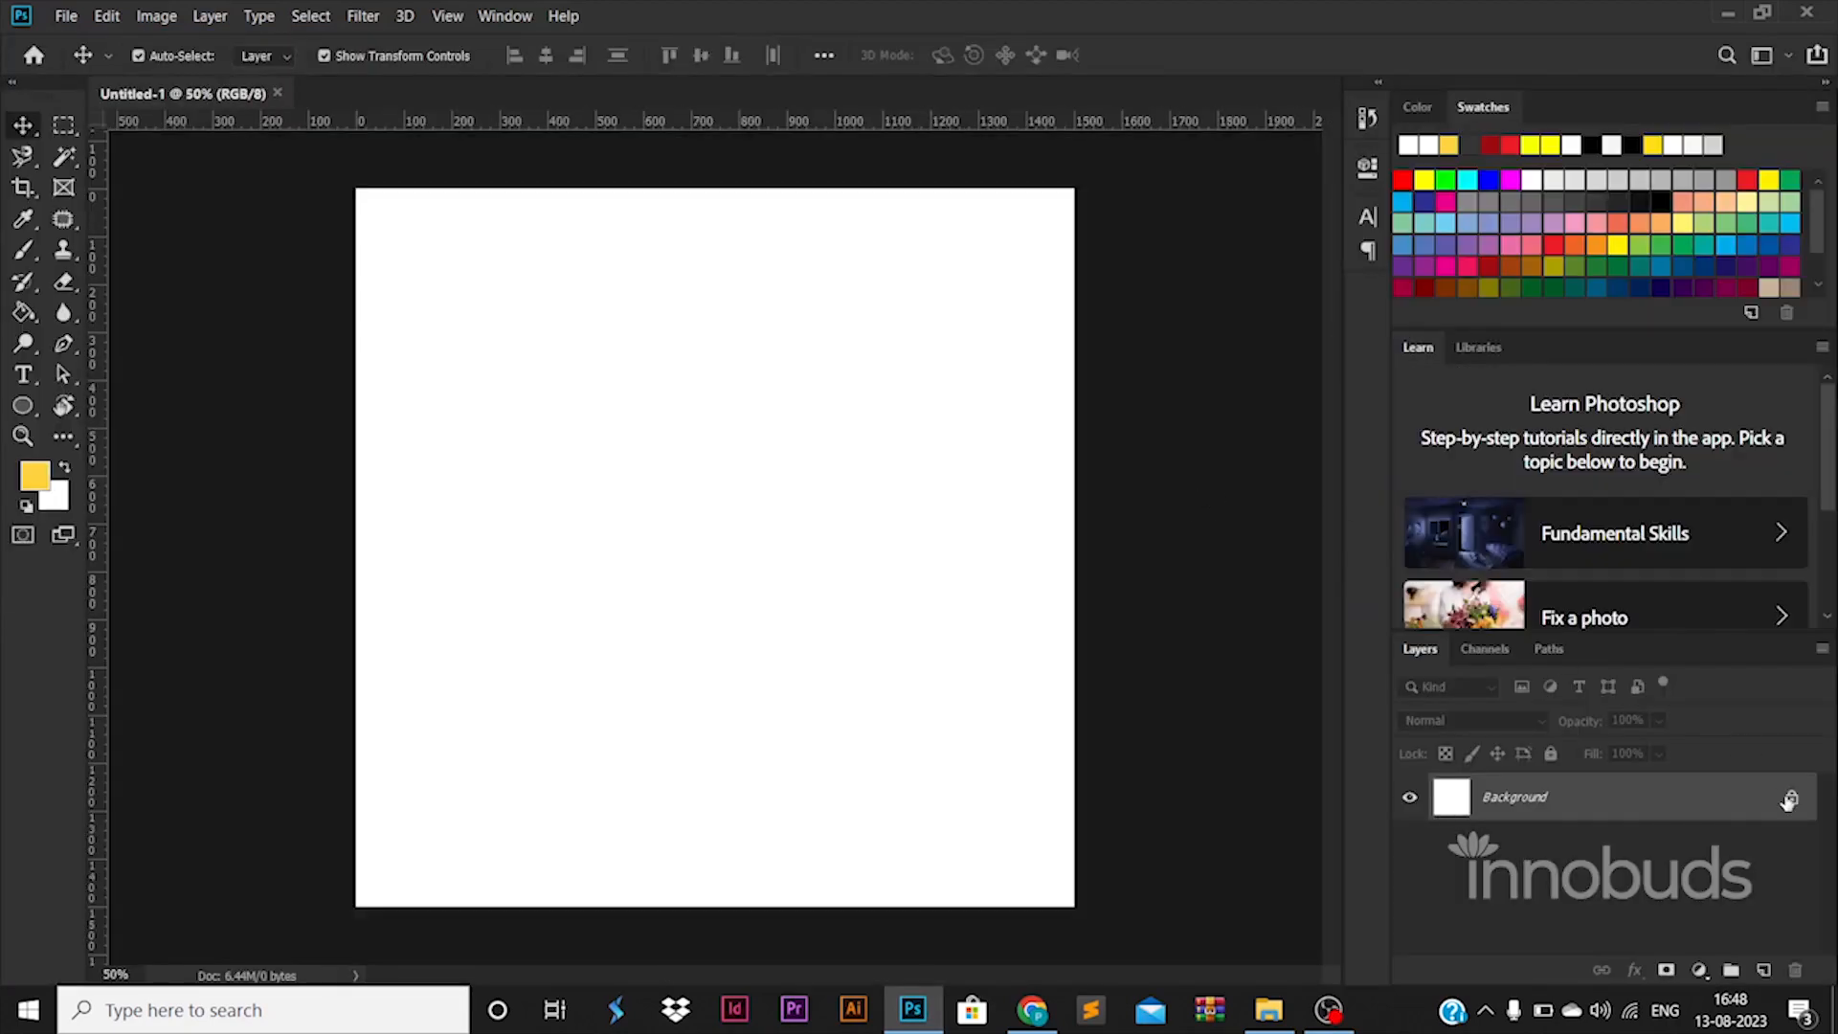
left_click(1787, 800)
Step: Place margin guides near the page edges from both rulers, then reselect Layer 0
left_click_drag(107, 616, 1050, 521)
left_click_drag(857, 124, 860, 210)
left_click_drag(864, 131, 963, 877)
left_click(1199, 716)
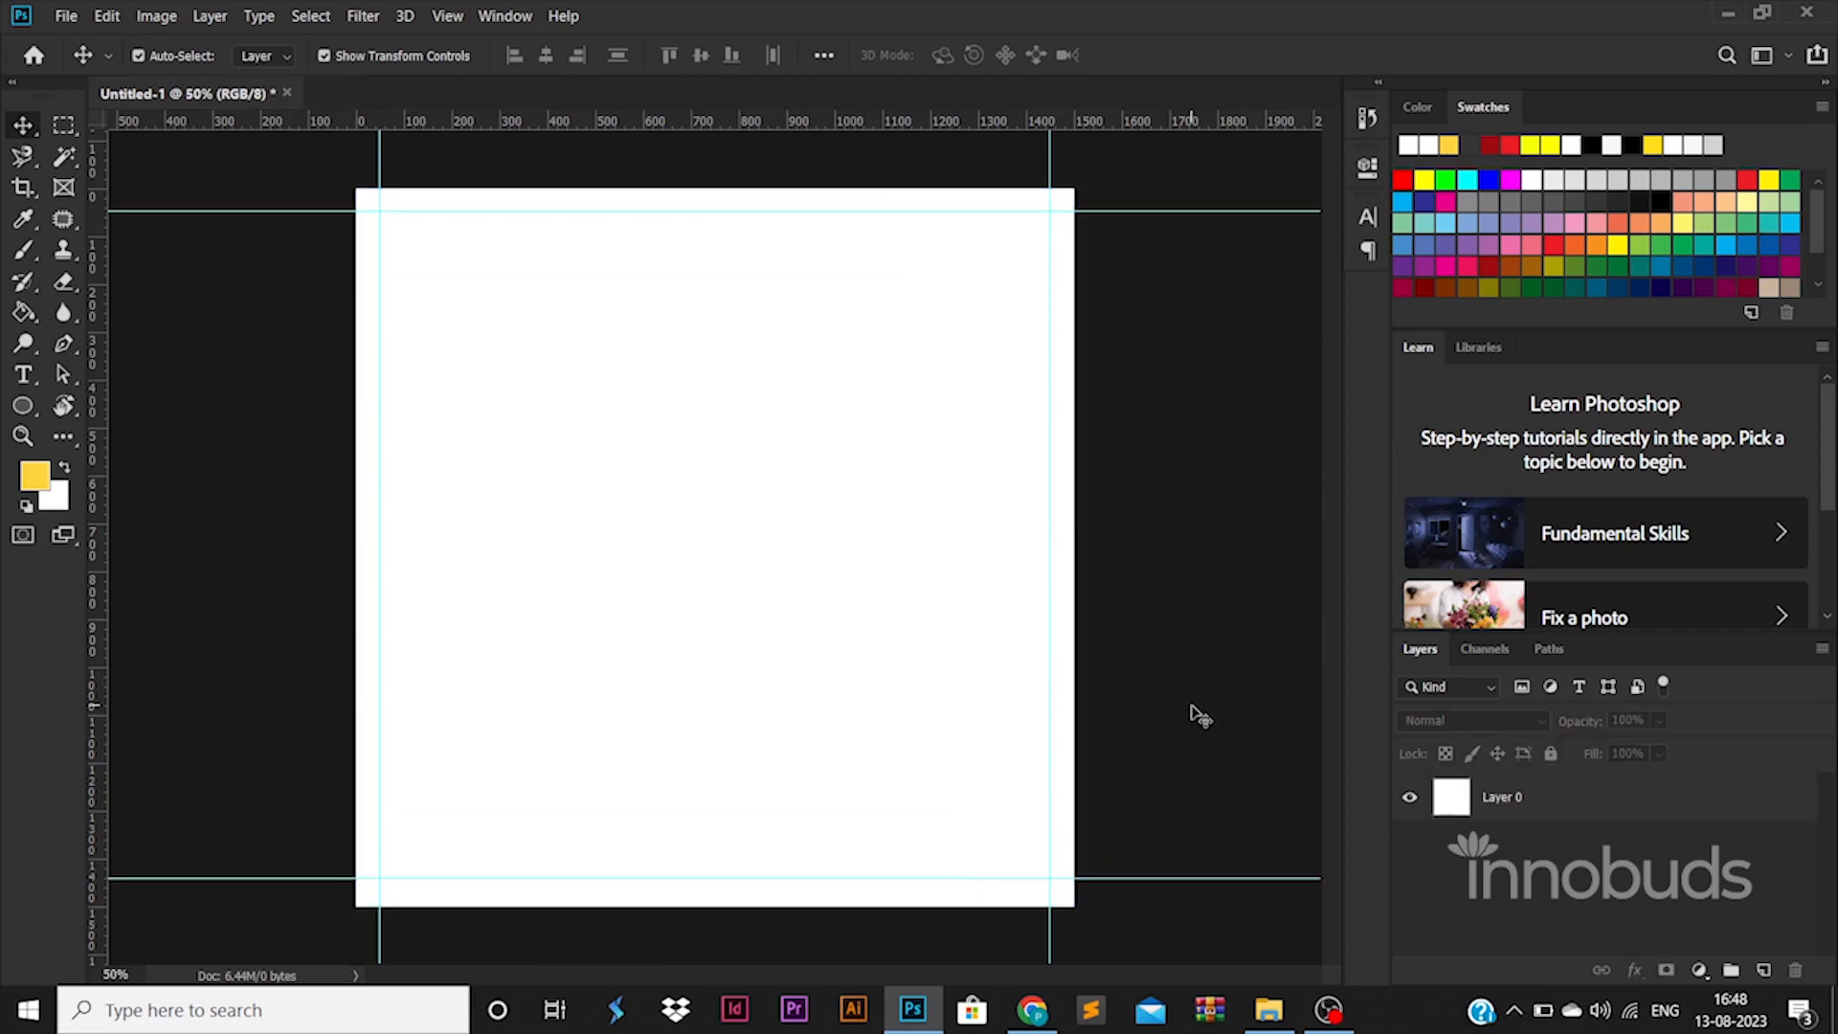
left_click(1603, 798)
Step: Give Layer 0 a Gradient Overlay with black and grey 646464 stops, fading grey to black
double_click(1603, 797)
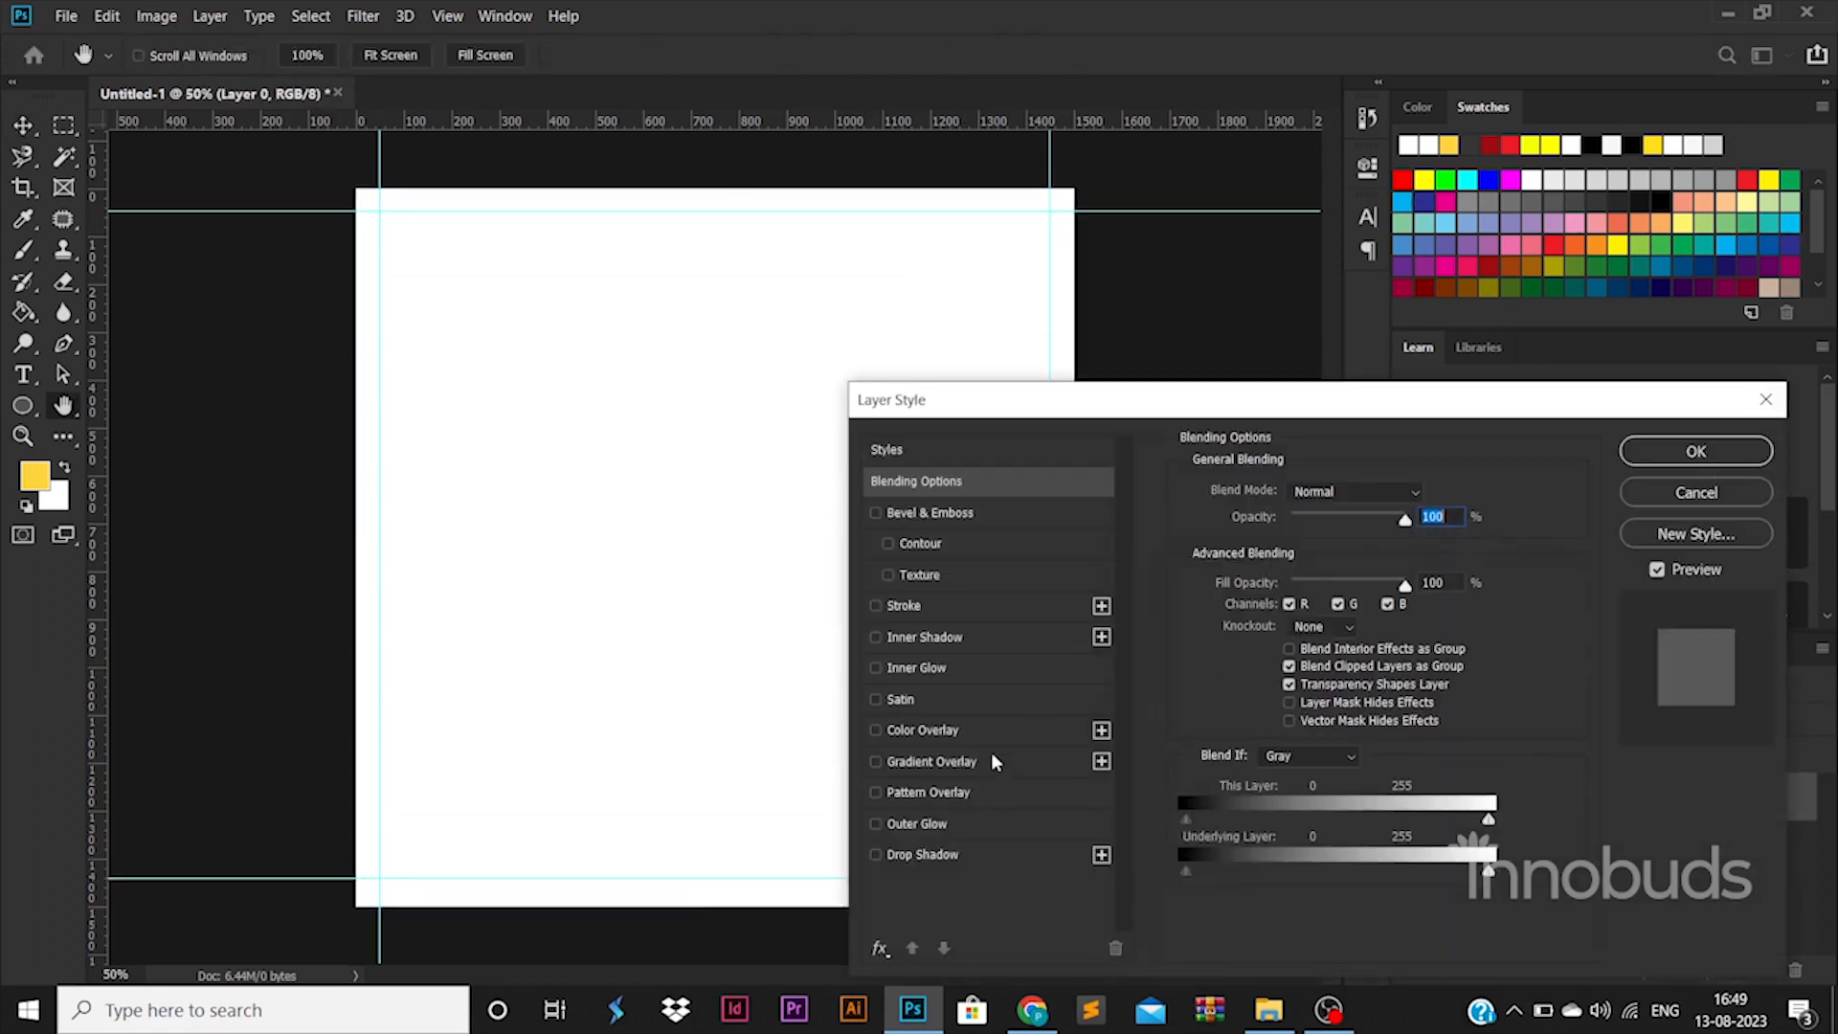
left_click(924, 760)
left_click(1338, 552)
double_click(1254, 813)
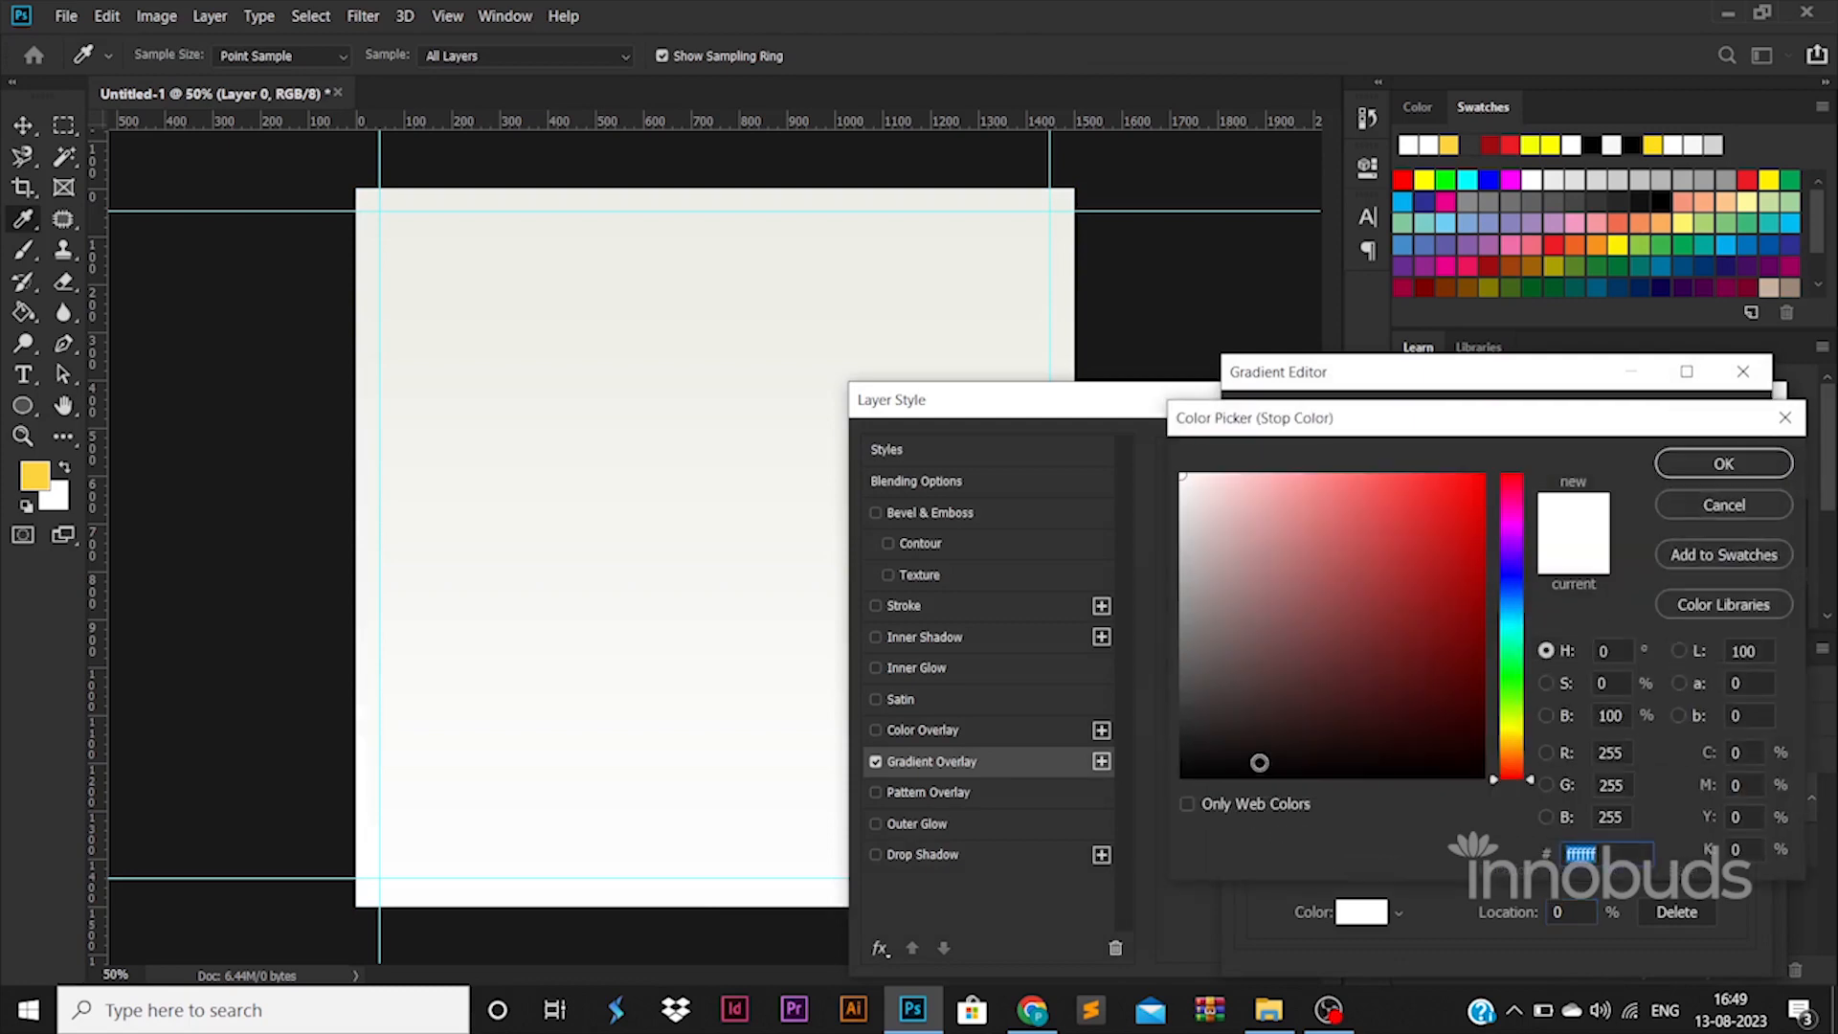
left_click(1256, 770)
left_click(1723, 466)
double_click(1732, 812)
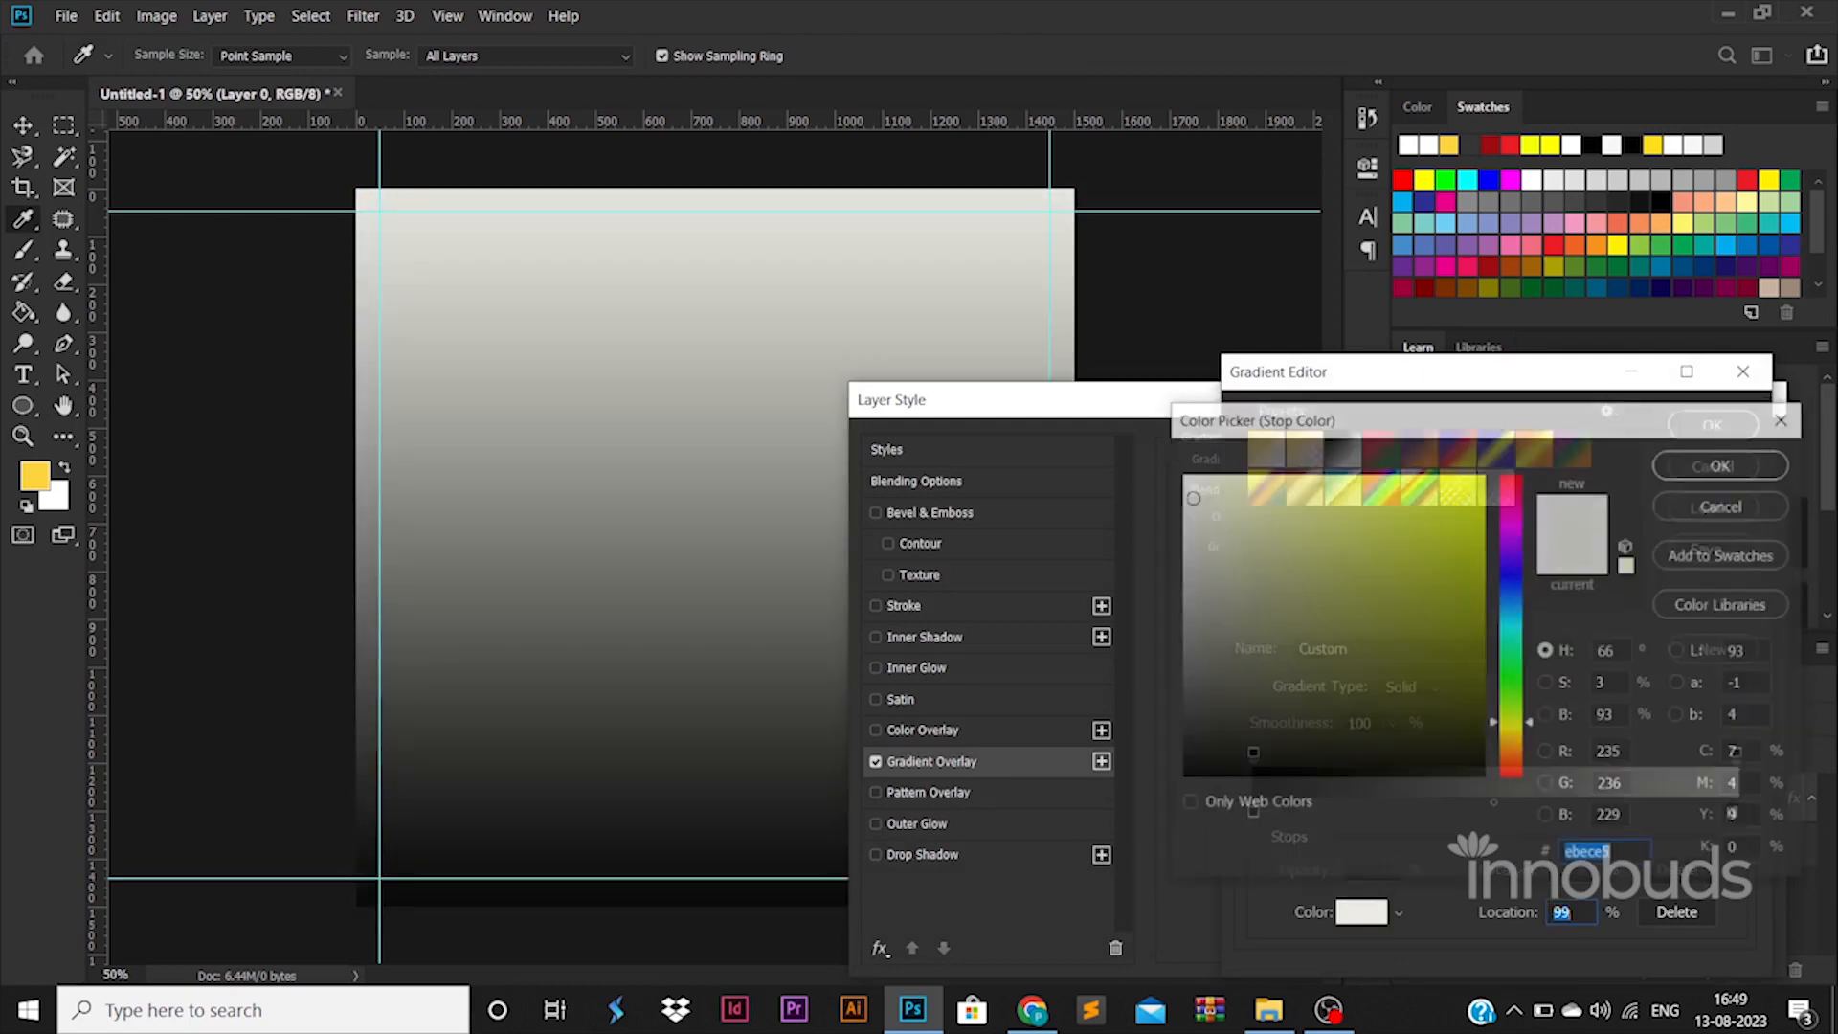
left_click(1045, 578)
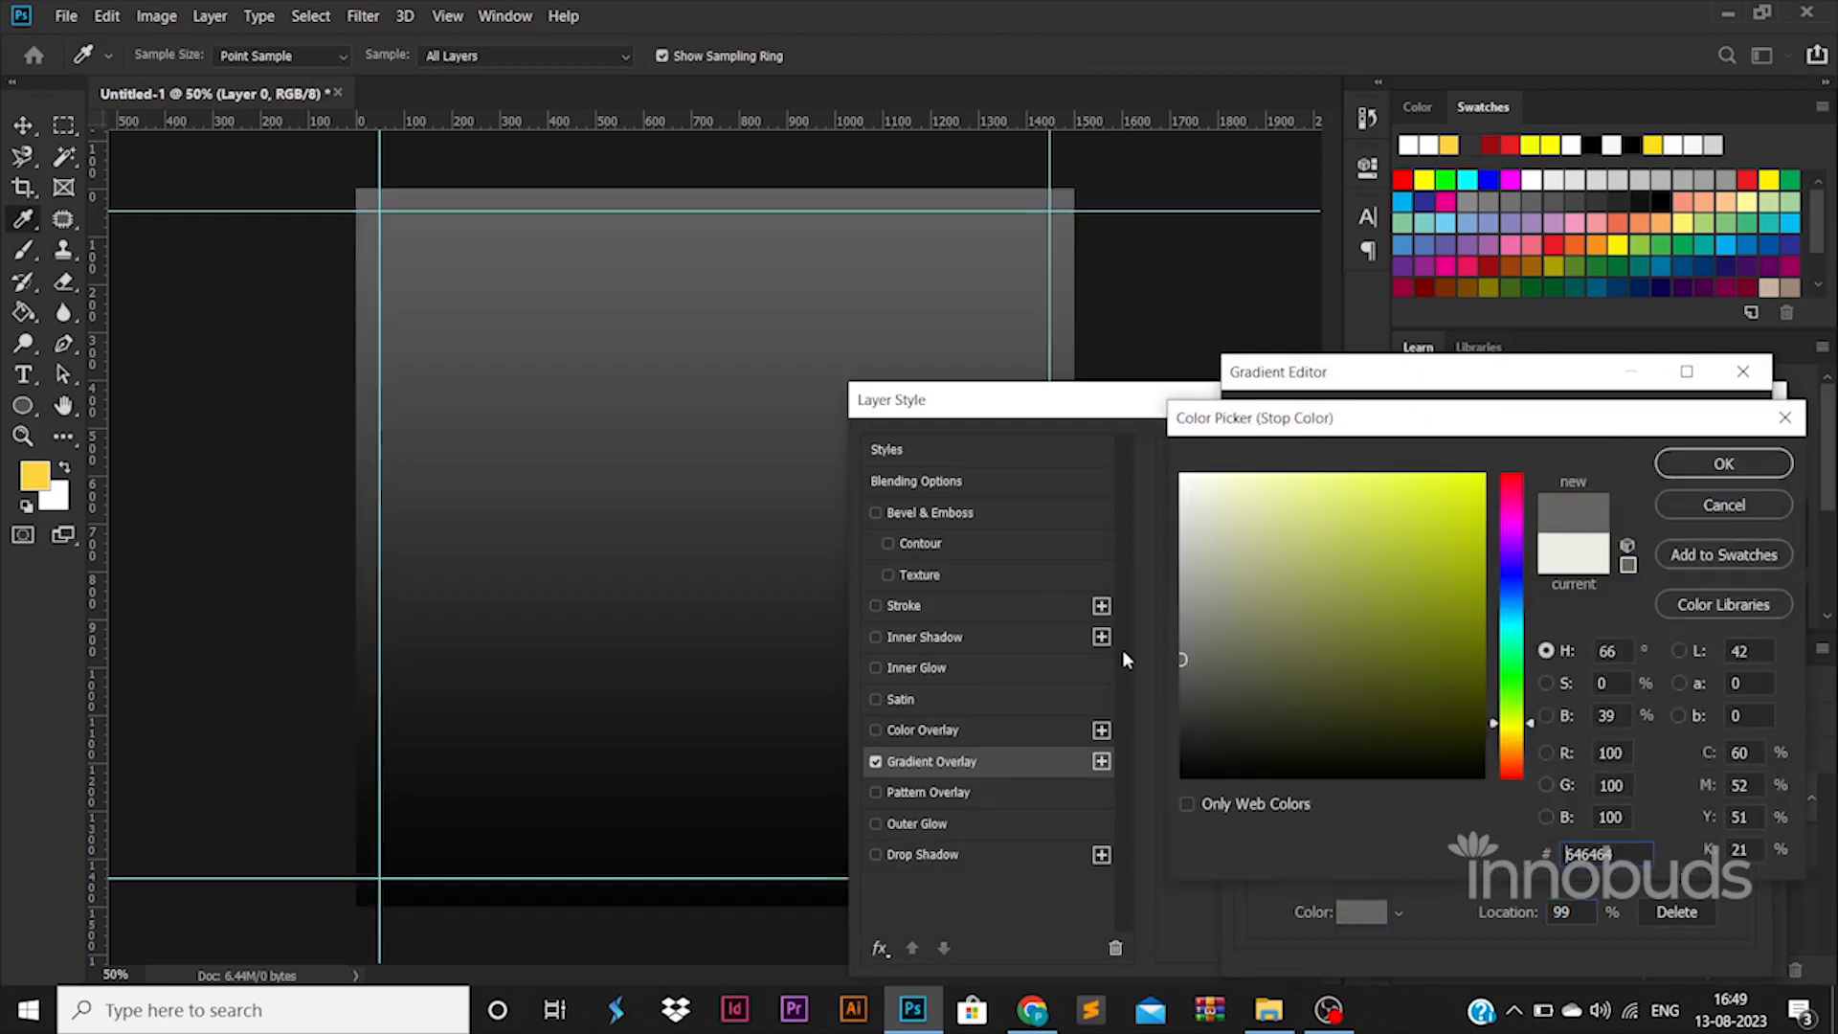
left_click(1685, 464)
left_click(1696, 431)
key("Return")
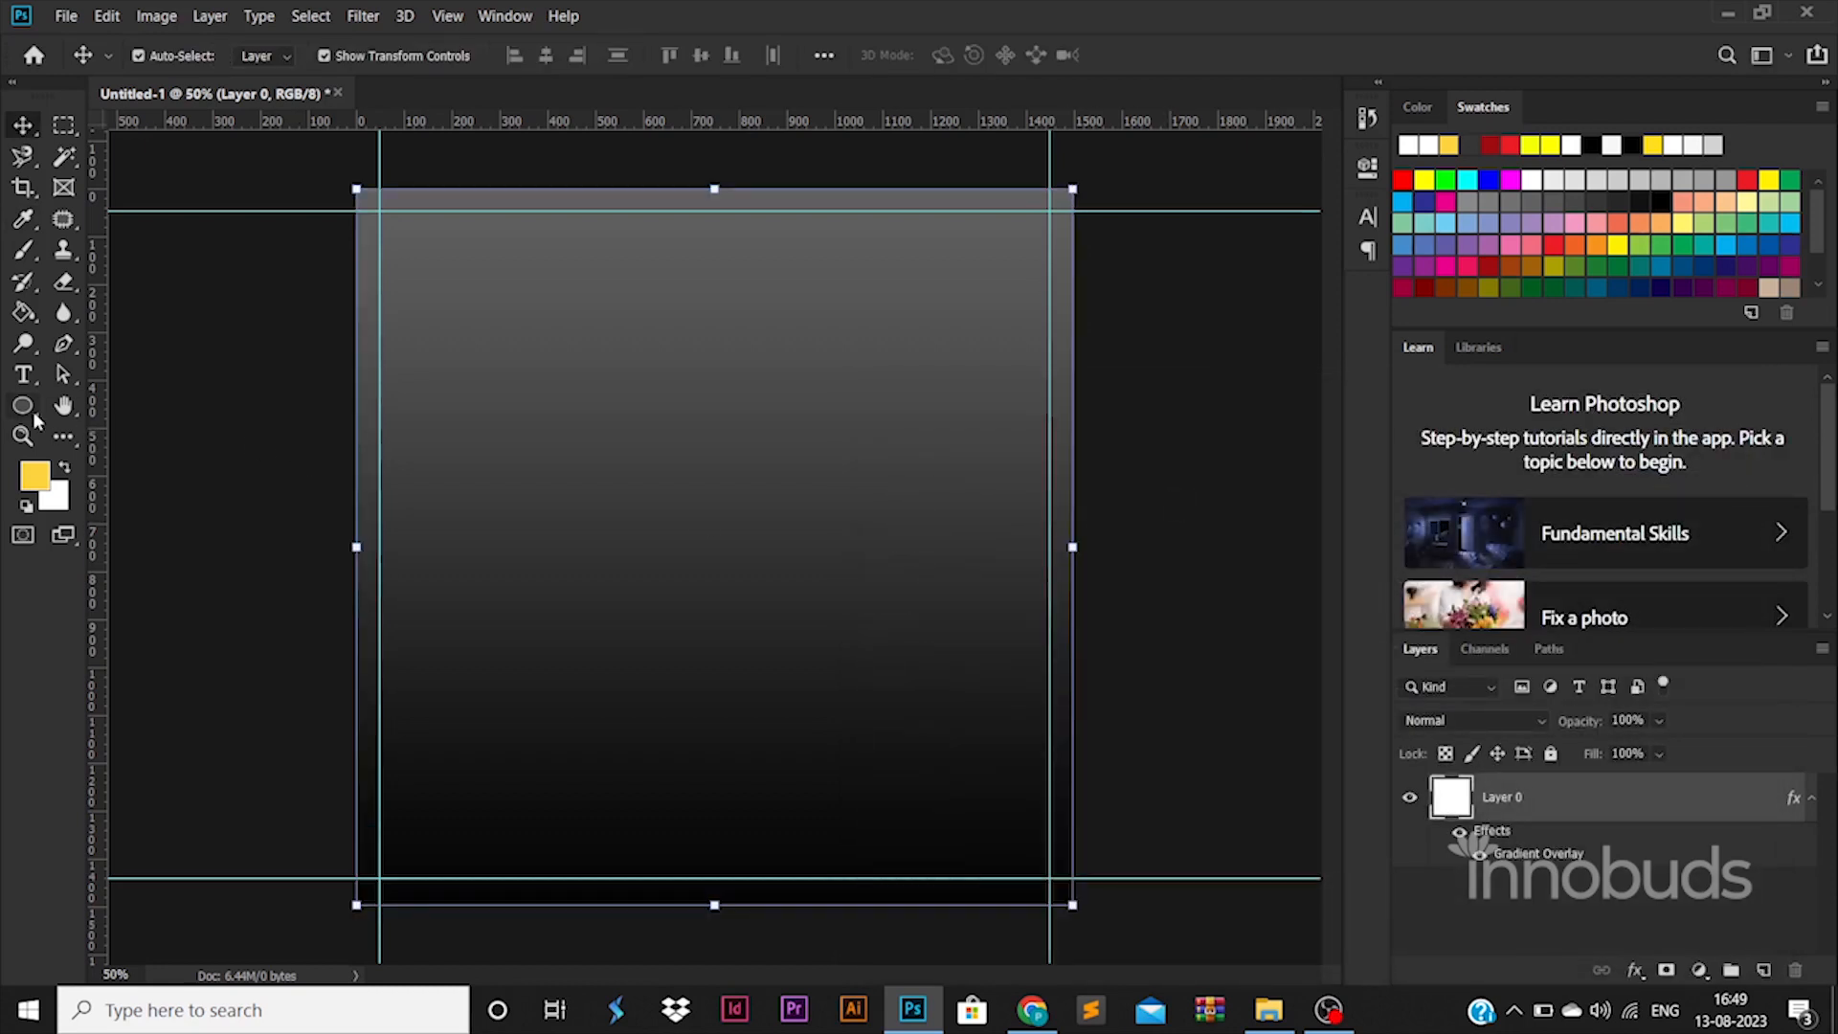
left_click(35, 411)
Step: Draw a yellow 689 px circle mid-canvas and move it up and left
left_click_drag(546, 502, 879, 825)
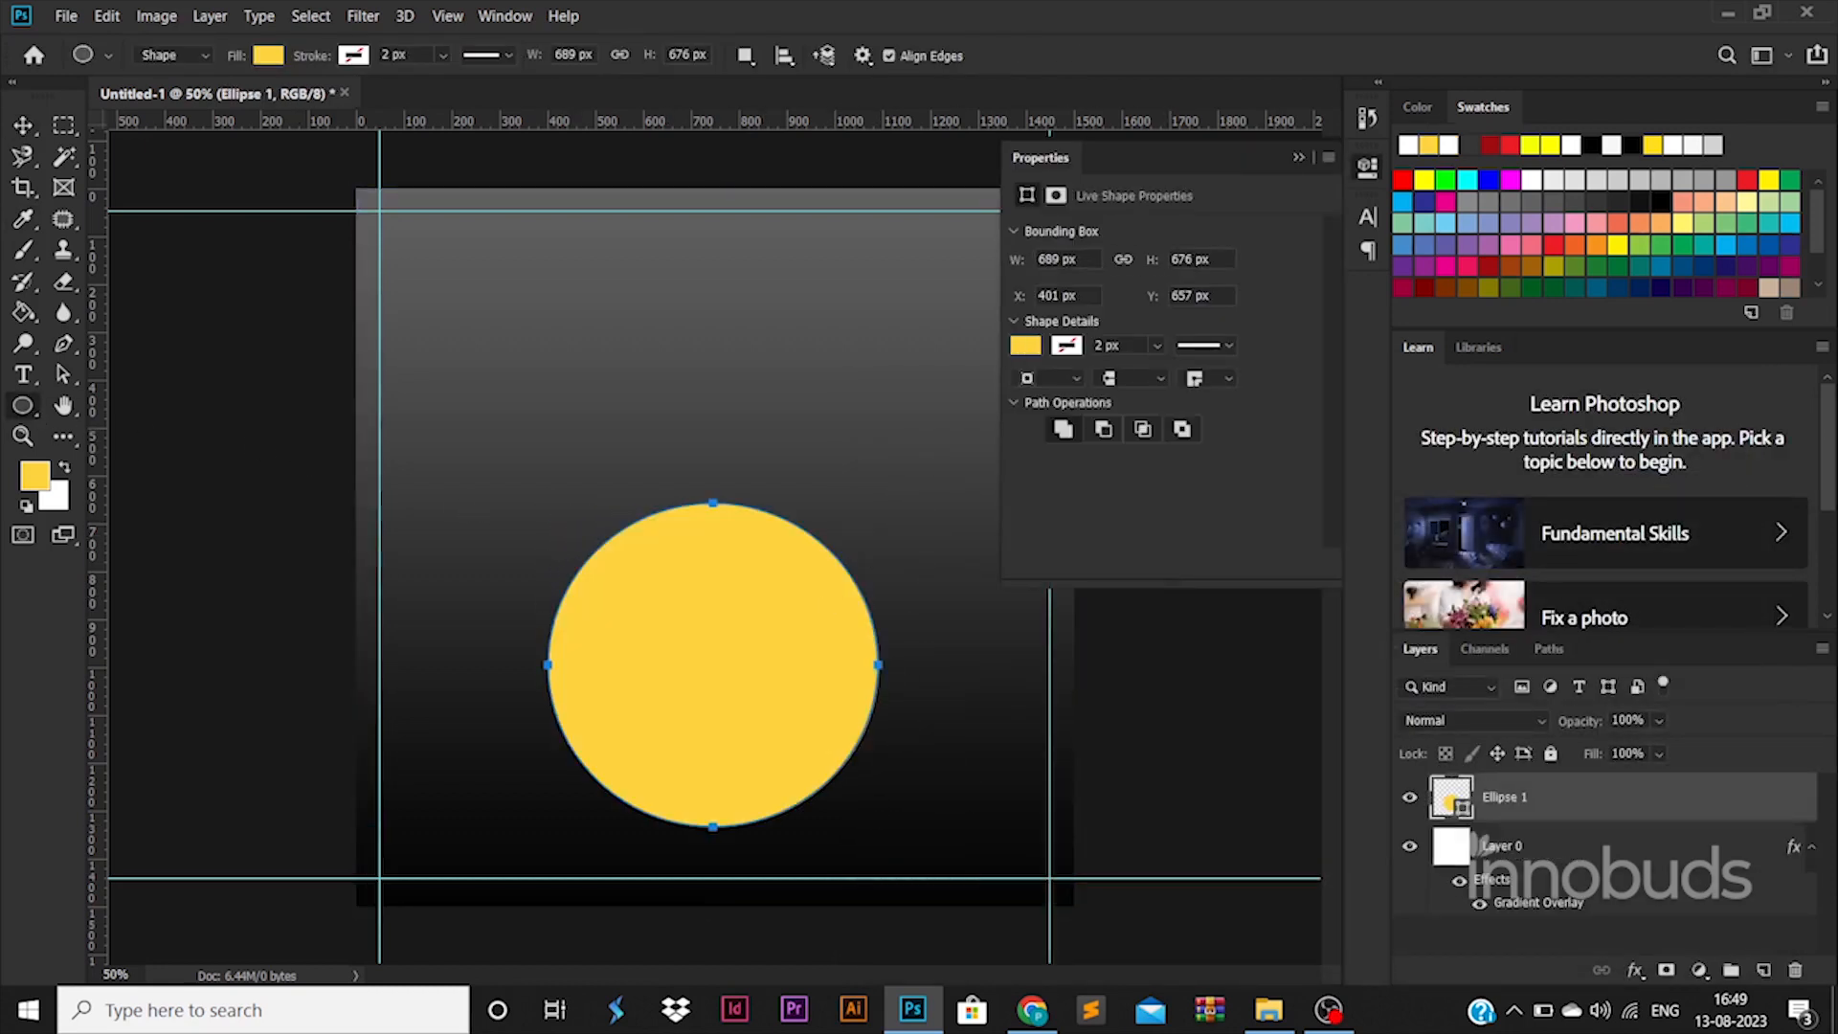
type("689")
key("Return")
left_click(25, 128)
left_click_drag(746, 667, 730, 571)
Step: On a new layer, paint a rough yellow texture around the circle's edge with a size-91 brush
left_click(23, 249)
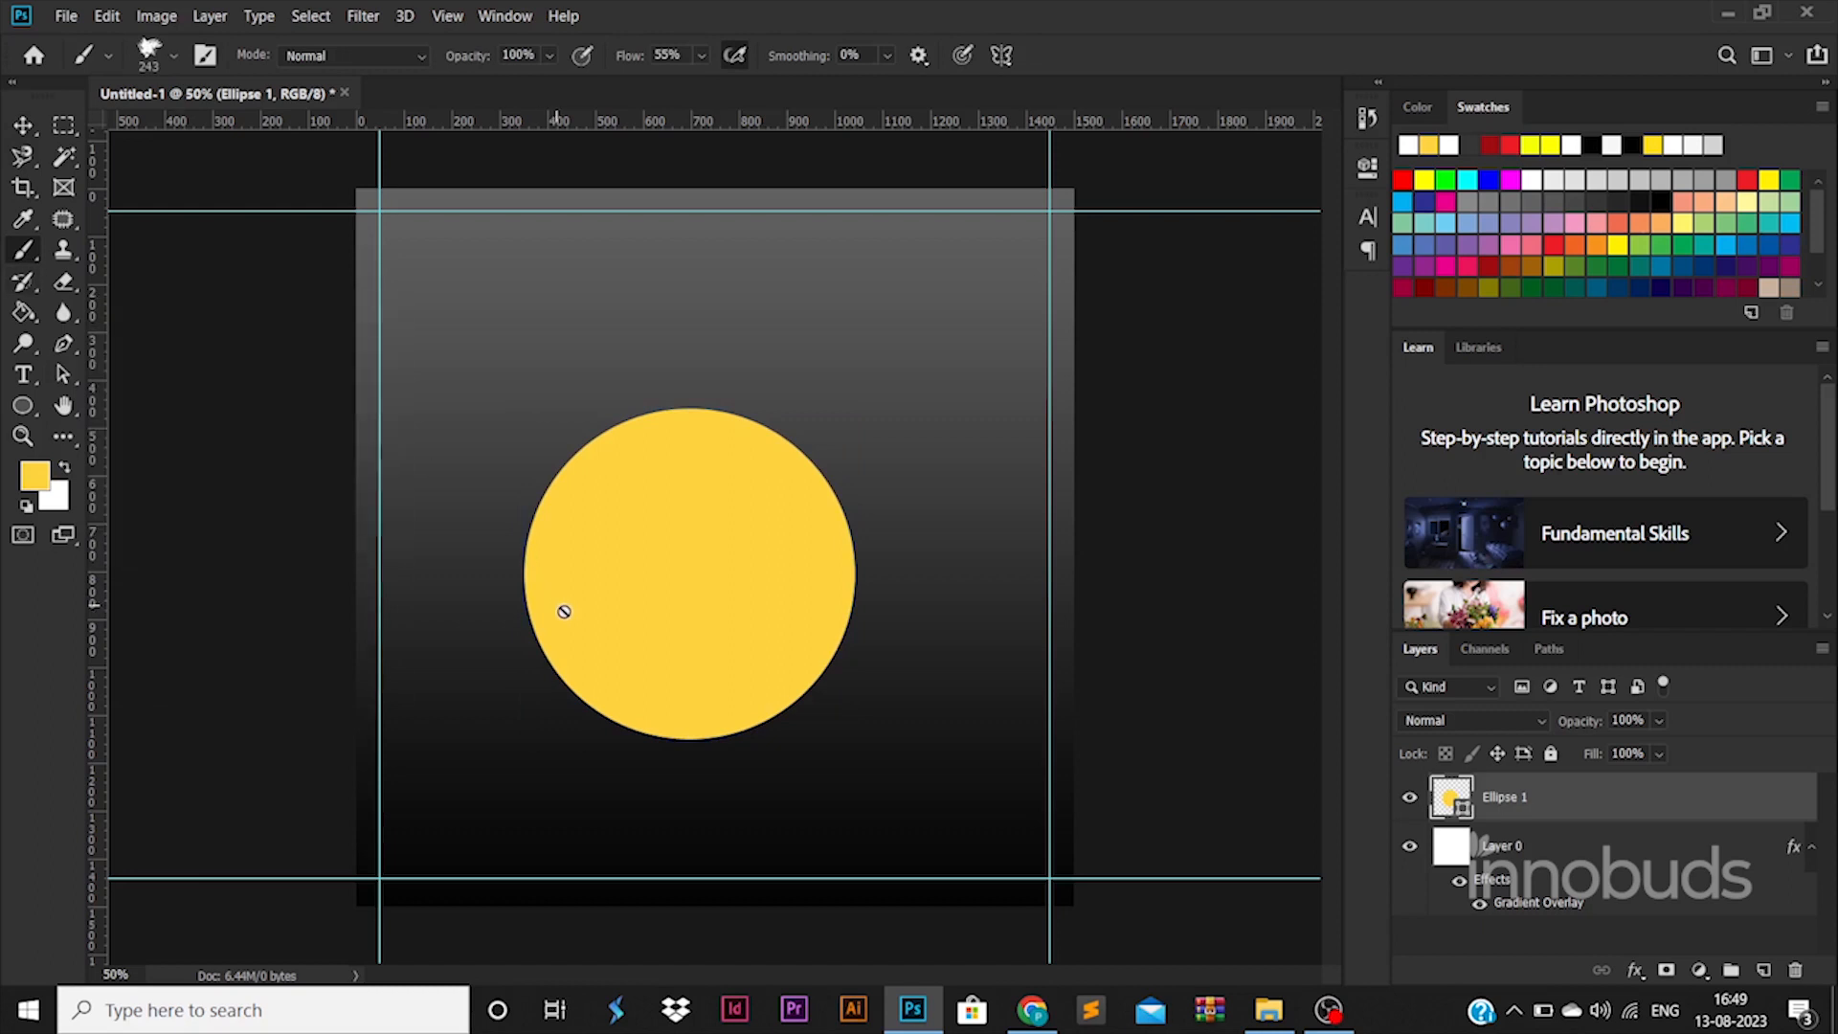
left_click(1759, 970)
mouse_move(697, 717)
left_mouse_down()
mouse_move(759, 729)
mouse_move(777, 713)
left_mouse_up()
key("ctrl+z")
right_click(780, 595)
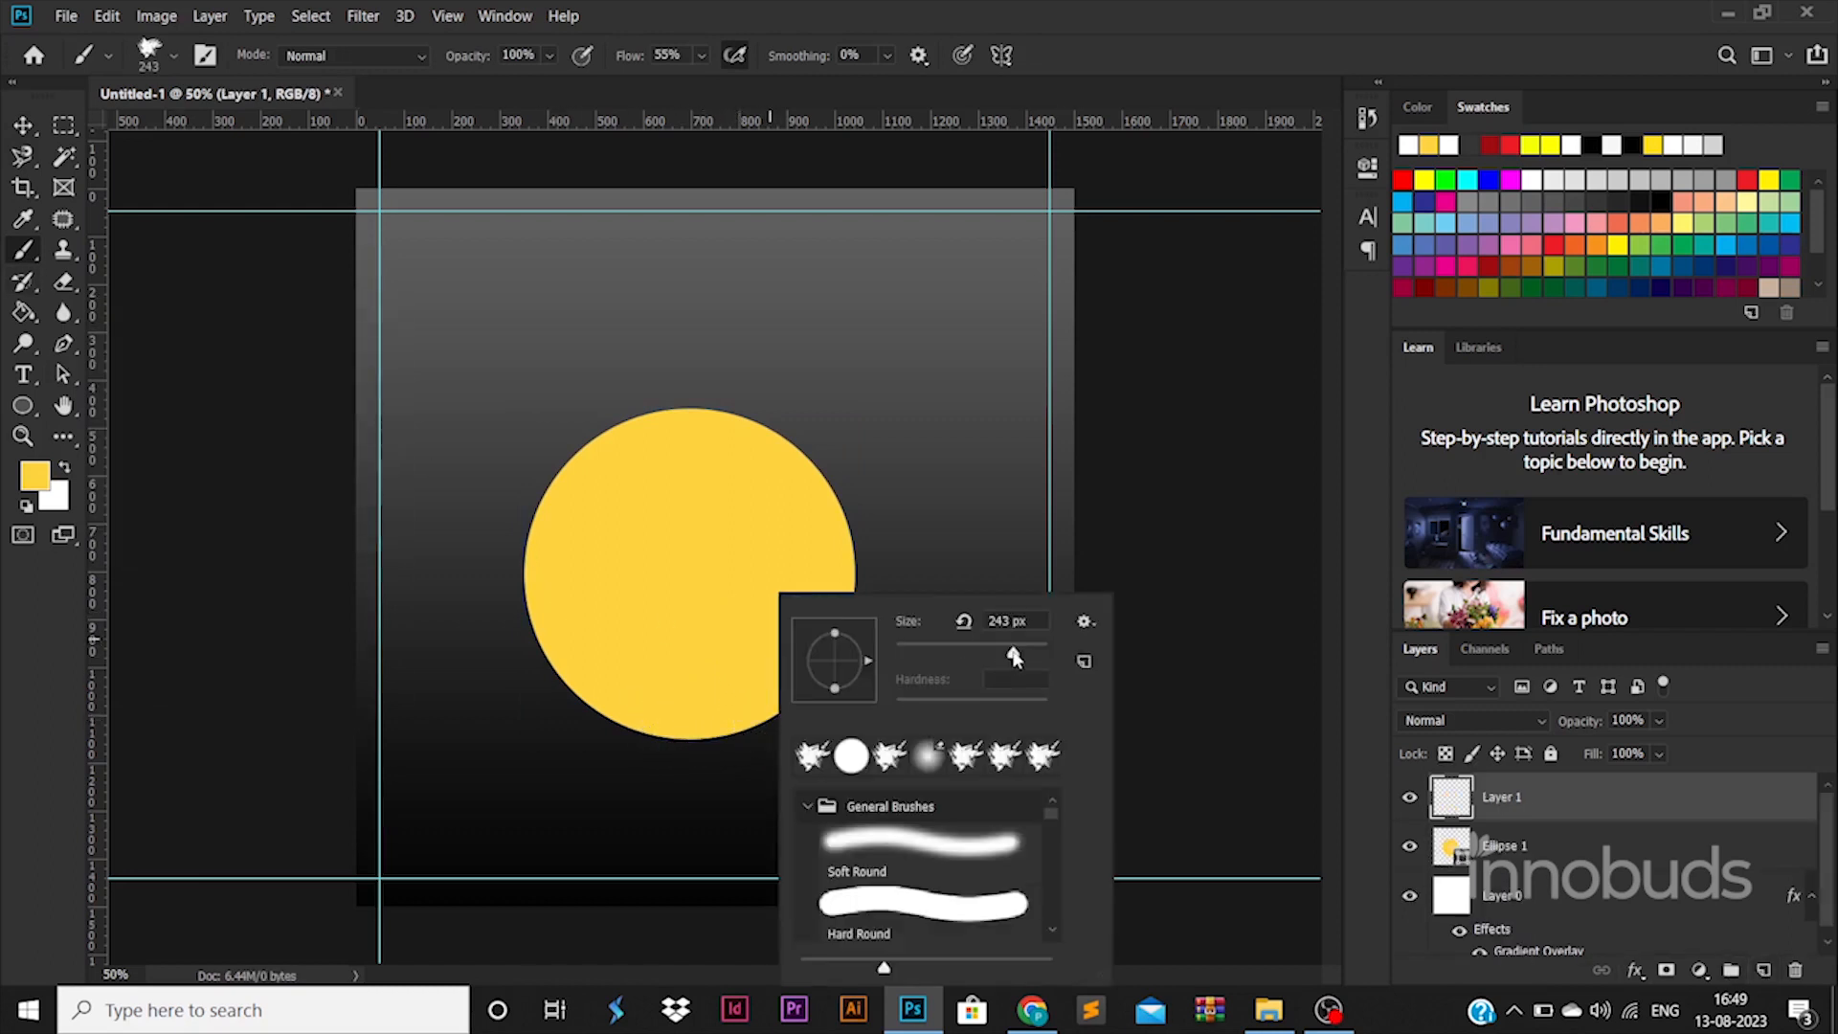
left_click(731, 726)
mouse_move(731, 727)
left_mouse_down()
mouse_move(804, 691)
mouse_move(836, 644)
mouse_move(848, 512)
mouse_move(773, 422)
mouse_move(600, 417)
mouse_move(549, 457)
mouse_move(525, 516)
mouse_move(516, 574)
mouse_move(549, 667)
mouse_move(608, 720)
mouse_move(732, 743)
left_mouse_up()
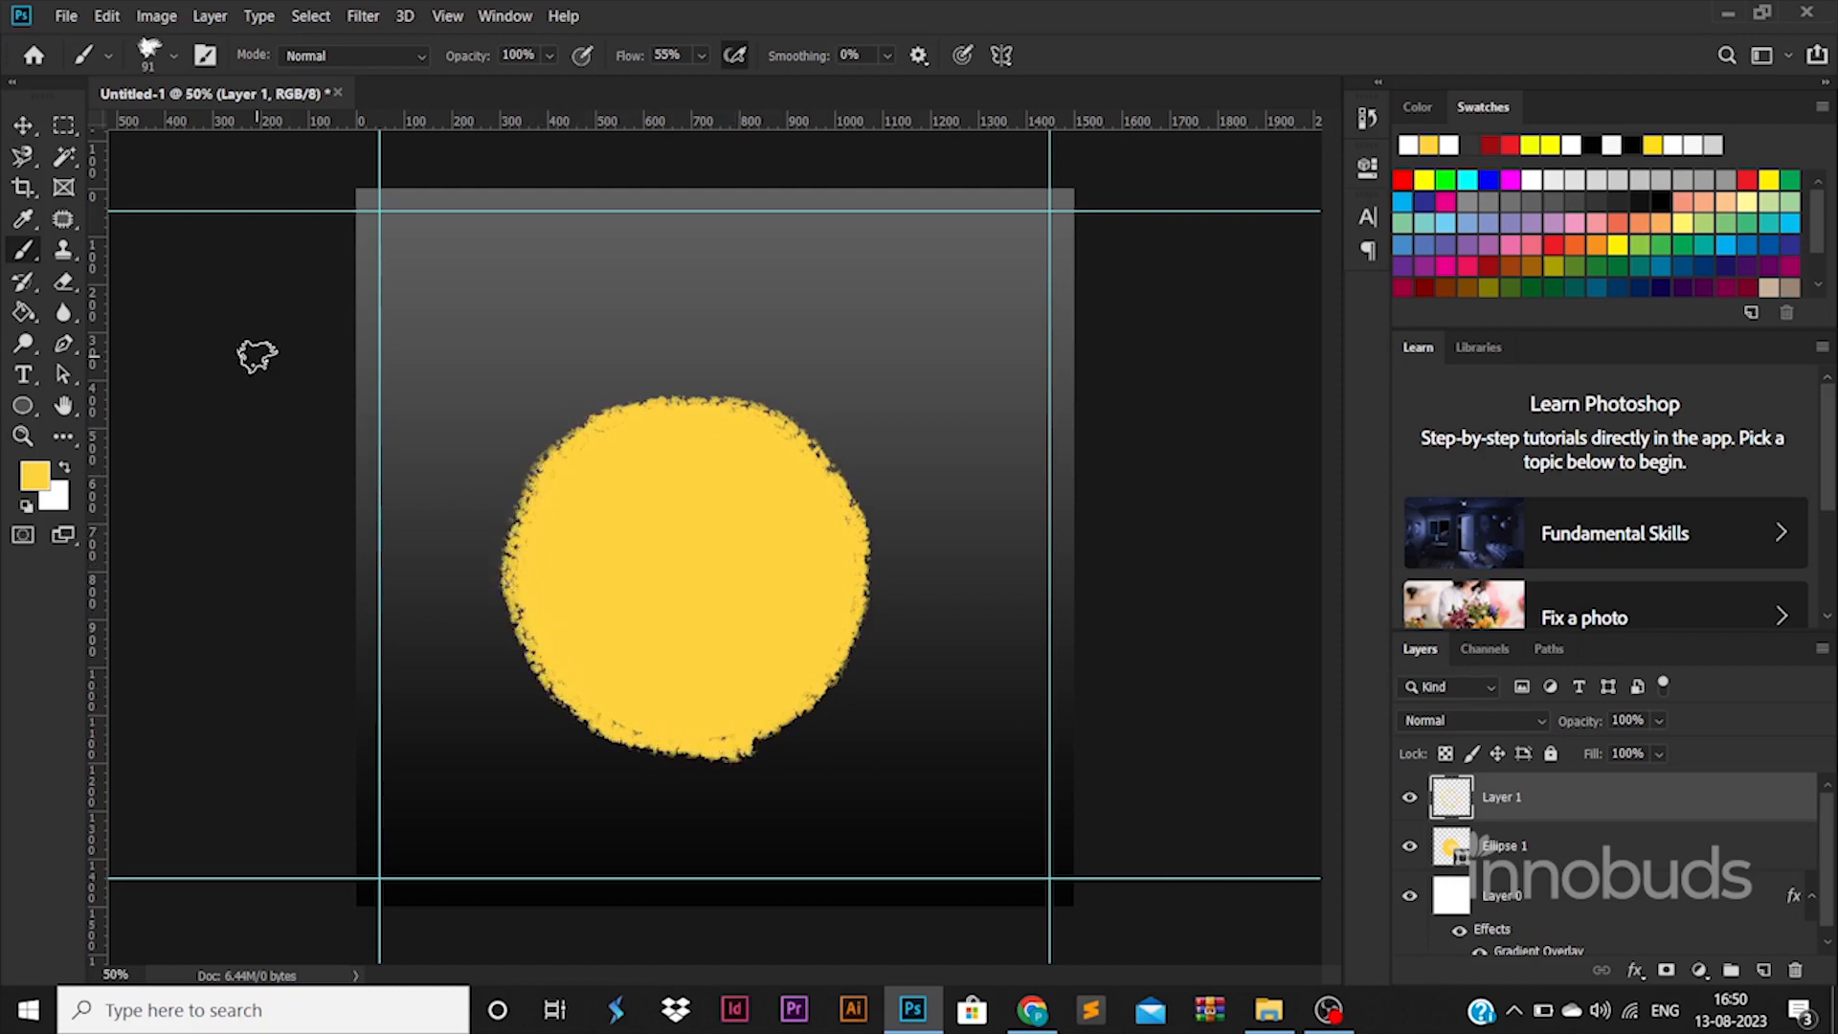
Step: Merge Ellipse 1 with the painted Layer 1 into one layer
key("v")
right_click(1542, 845)
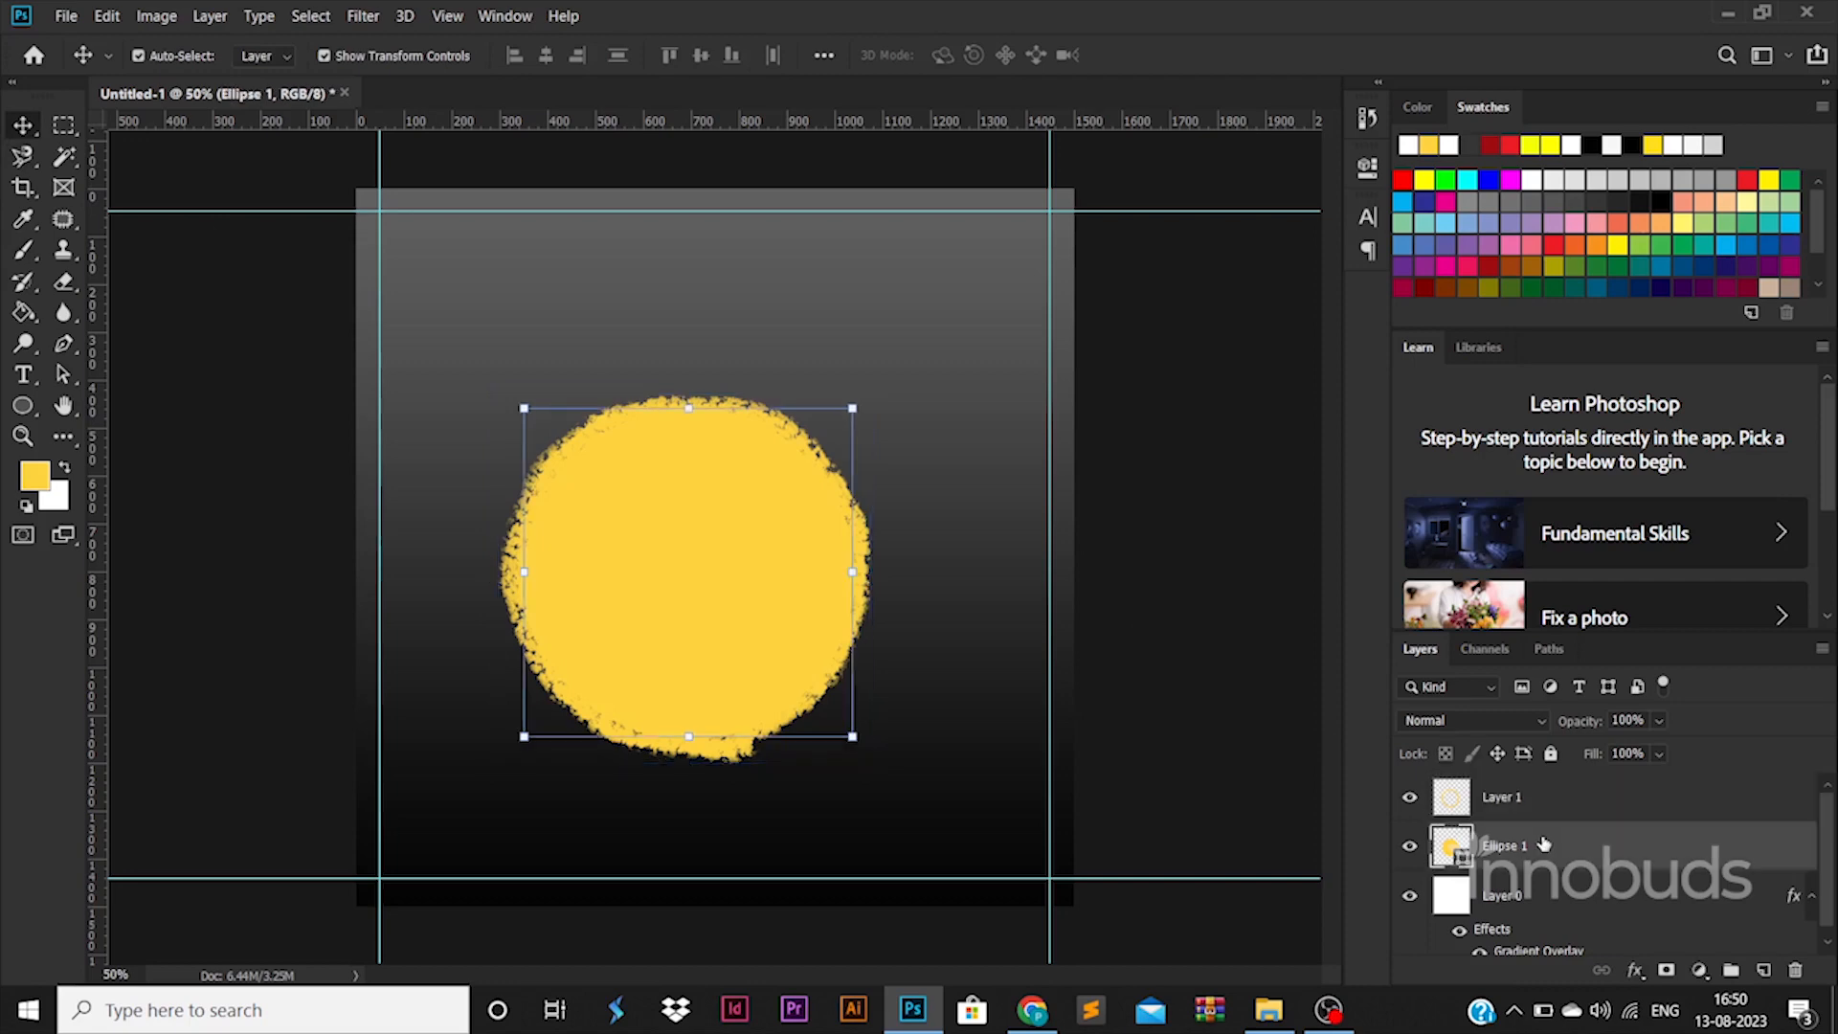
left_click(1555, 808, "shift")
right_click(1558, 808)
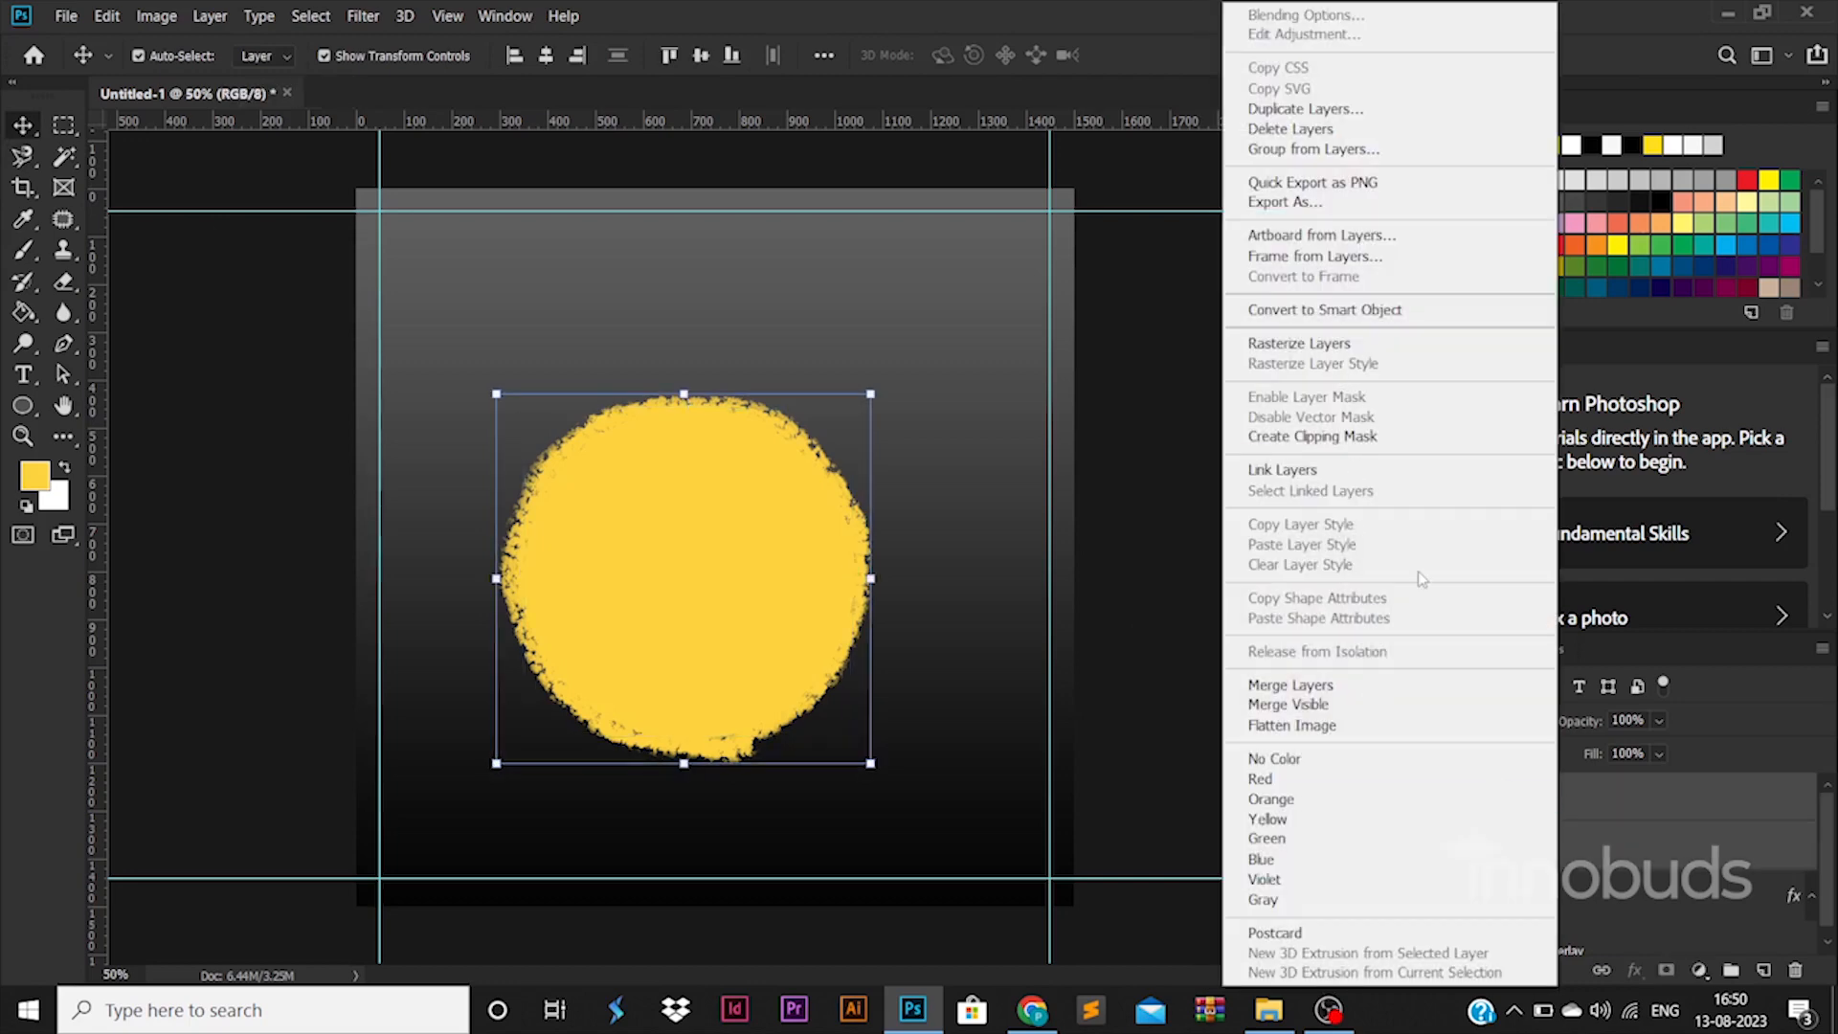
left_click(1340, 685)
right_click(23, 404)
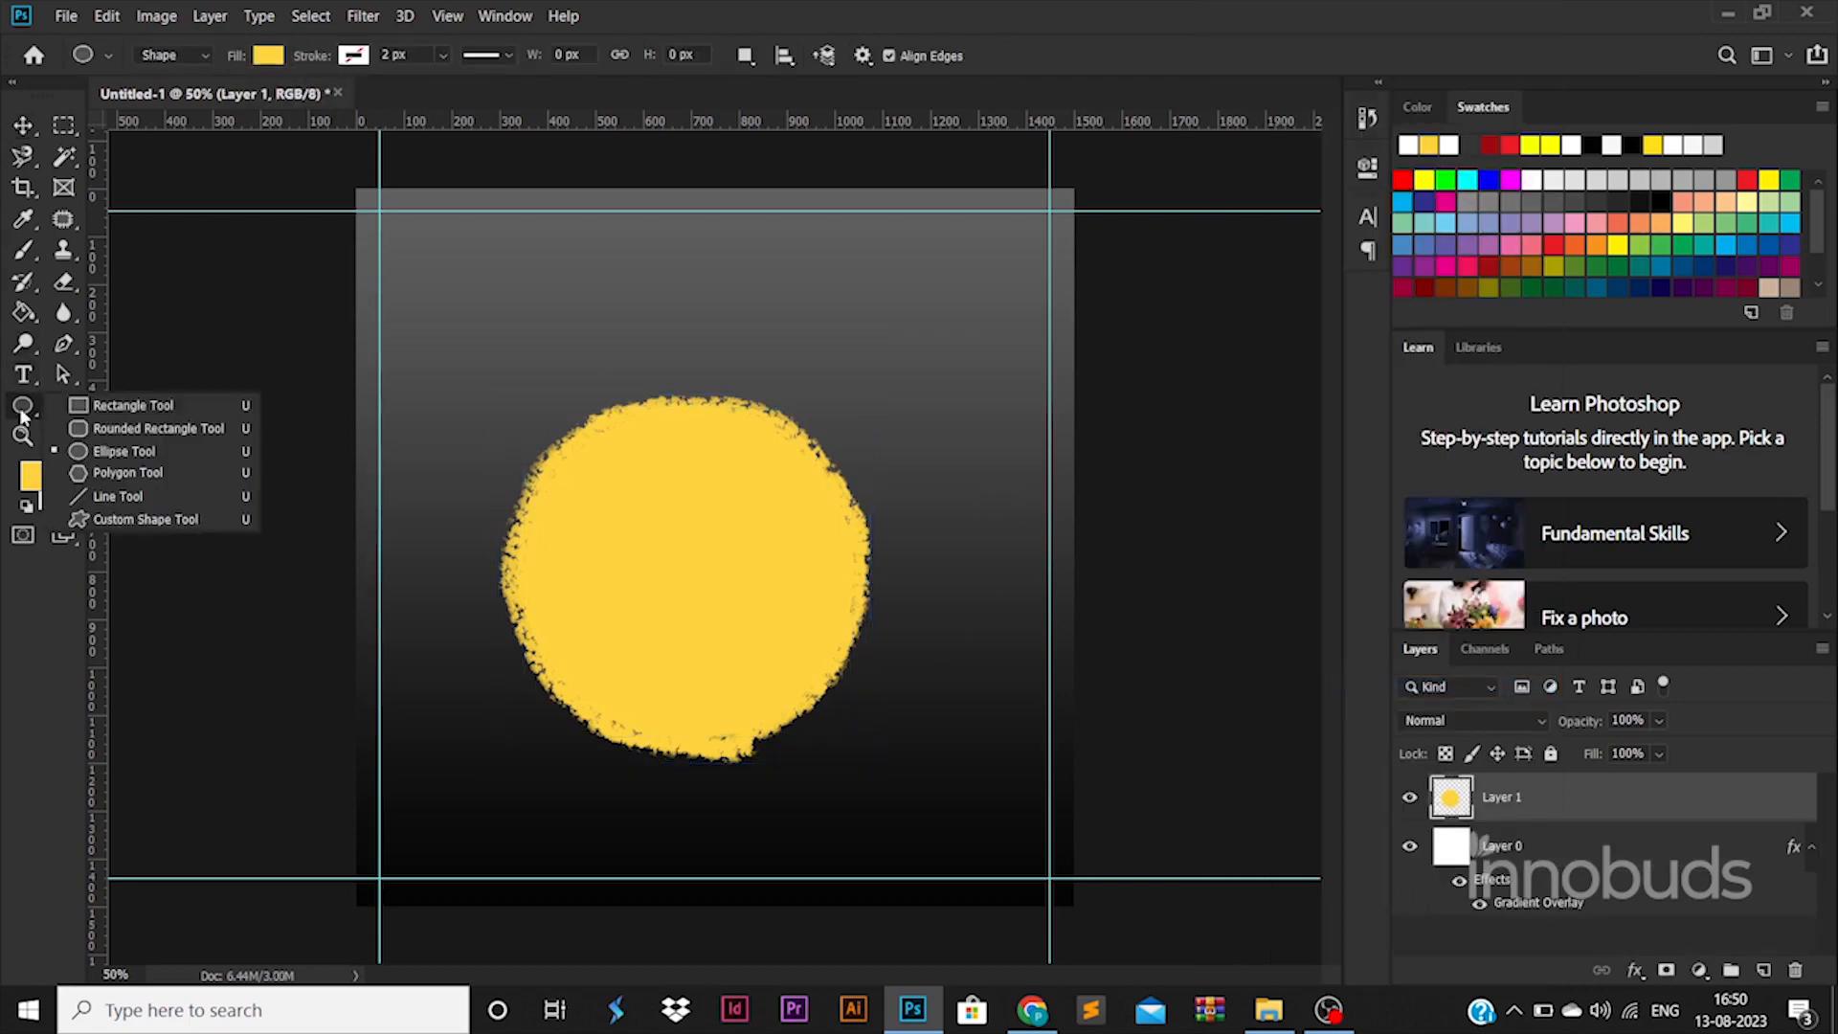
Step: Draw a rounded-rectangle bulb neck with 20 px corner radius, fitted over the circle's top
left_click(144, 421)
left_click_drag(518, 297, 694, 485)
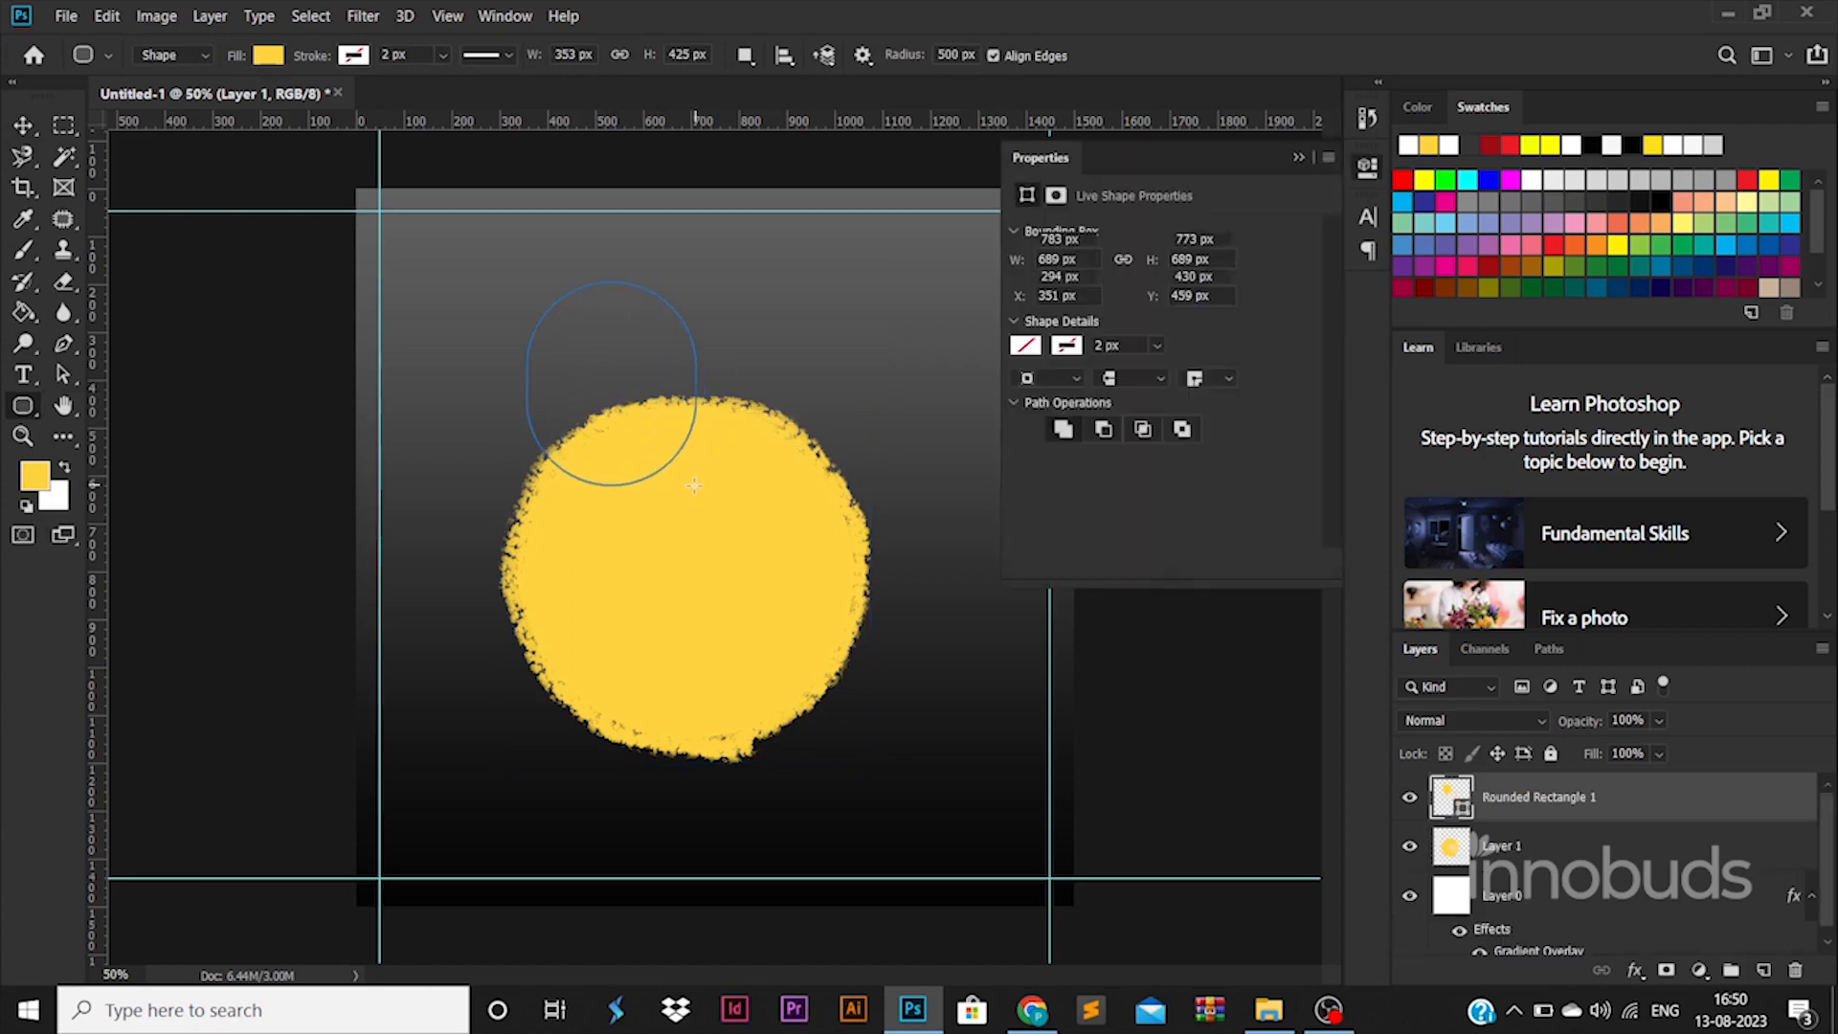
key("ctrl+z")
left_click_drag(622, 362, 734, 488)
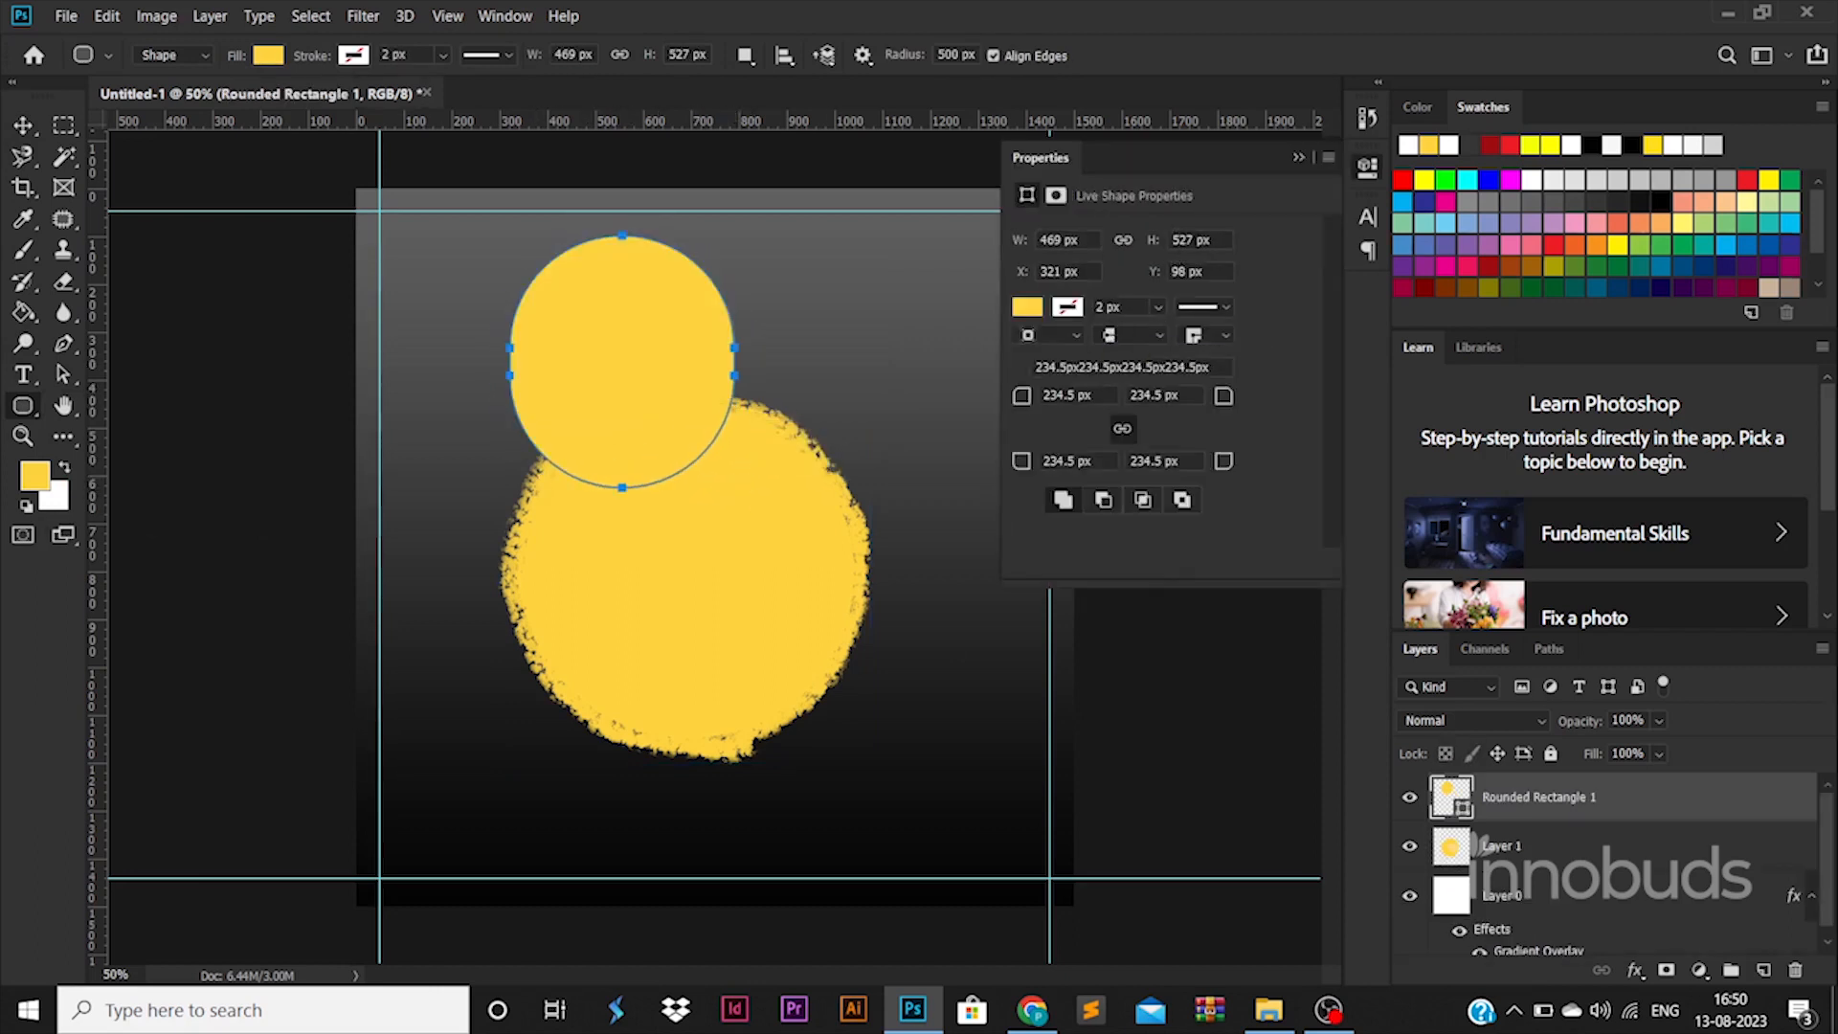
left_click(1068, 394)
type("20")
key("Return")
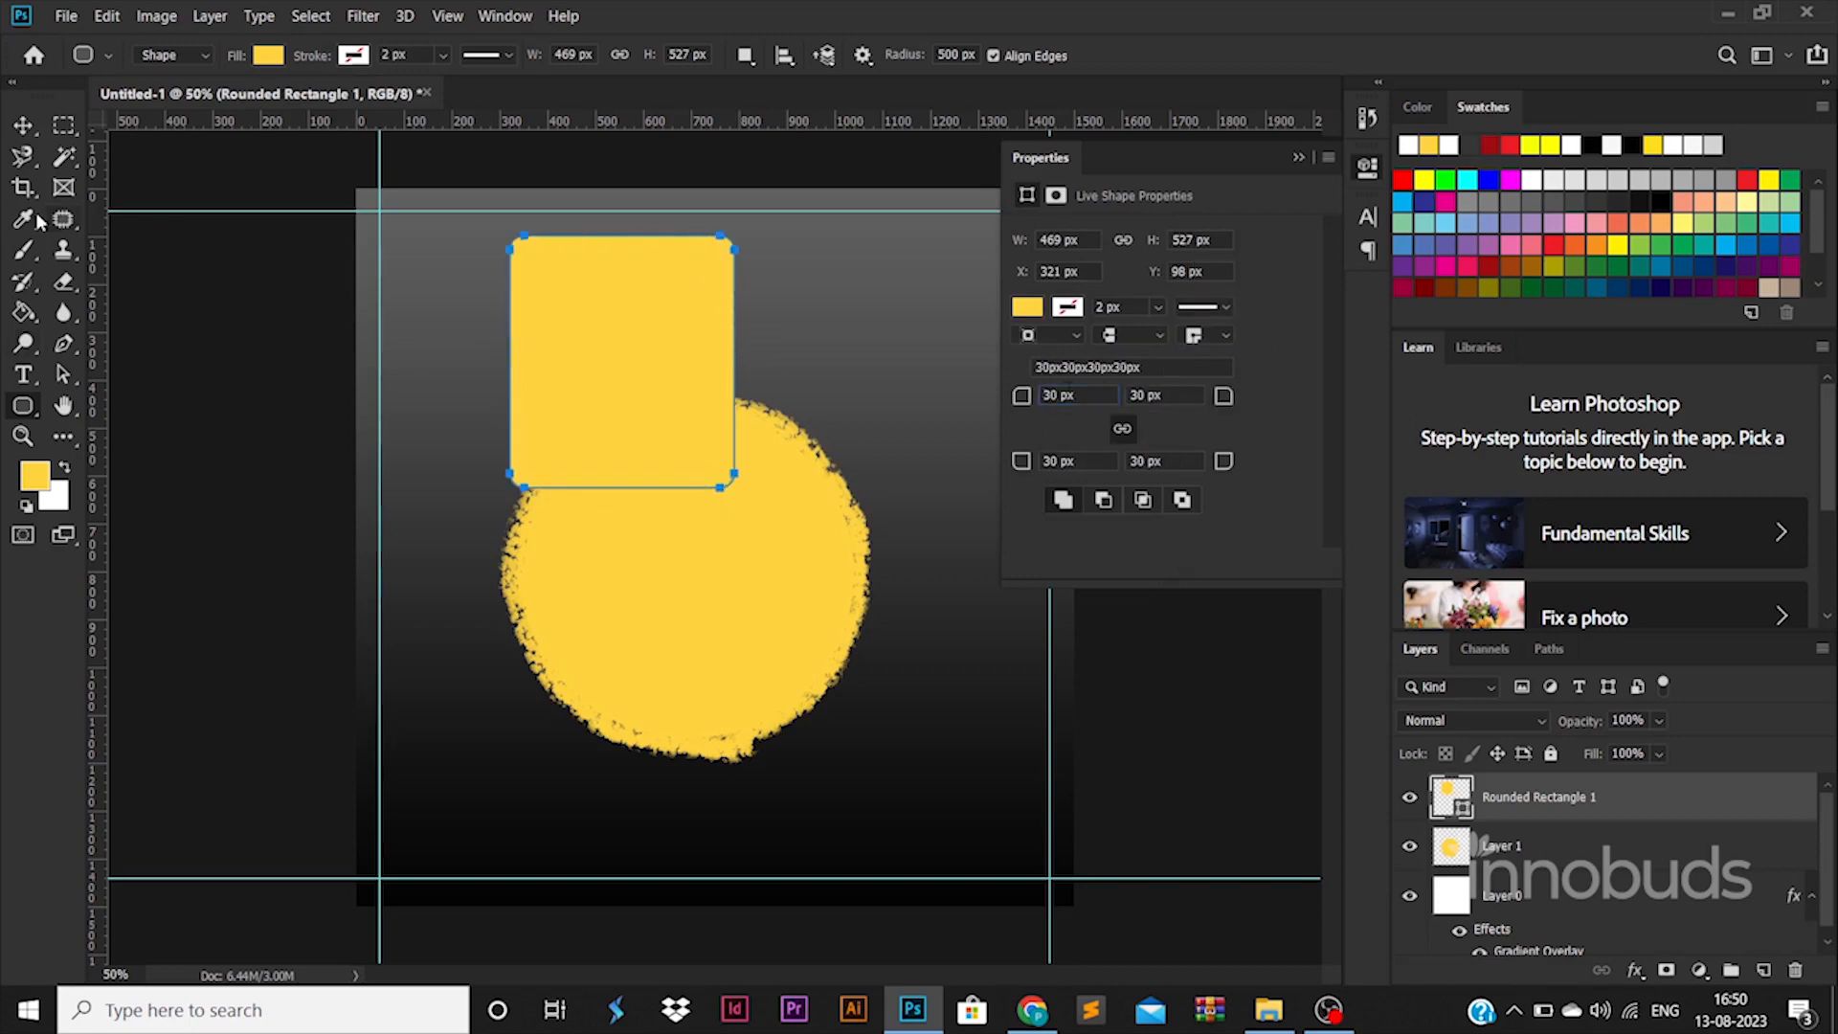
left_click(29, 130)
left_click_drag(616, 327, 678, 371)
left_click_drag(795, 280, 685, 365)
mouse_move(662, 449)
left_mouse_down()
mouse_move(719, 396)
mouse_move(769, 394)
mouse_move(677, 455)
left_mouse_up()
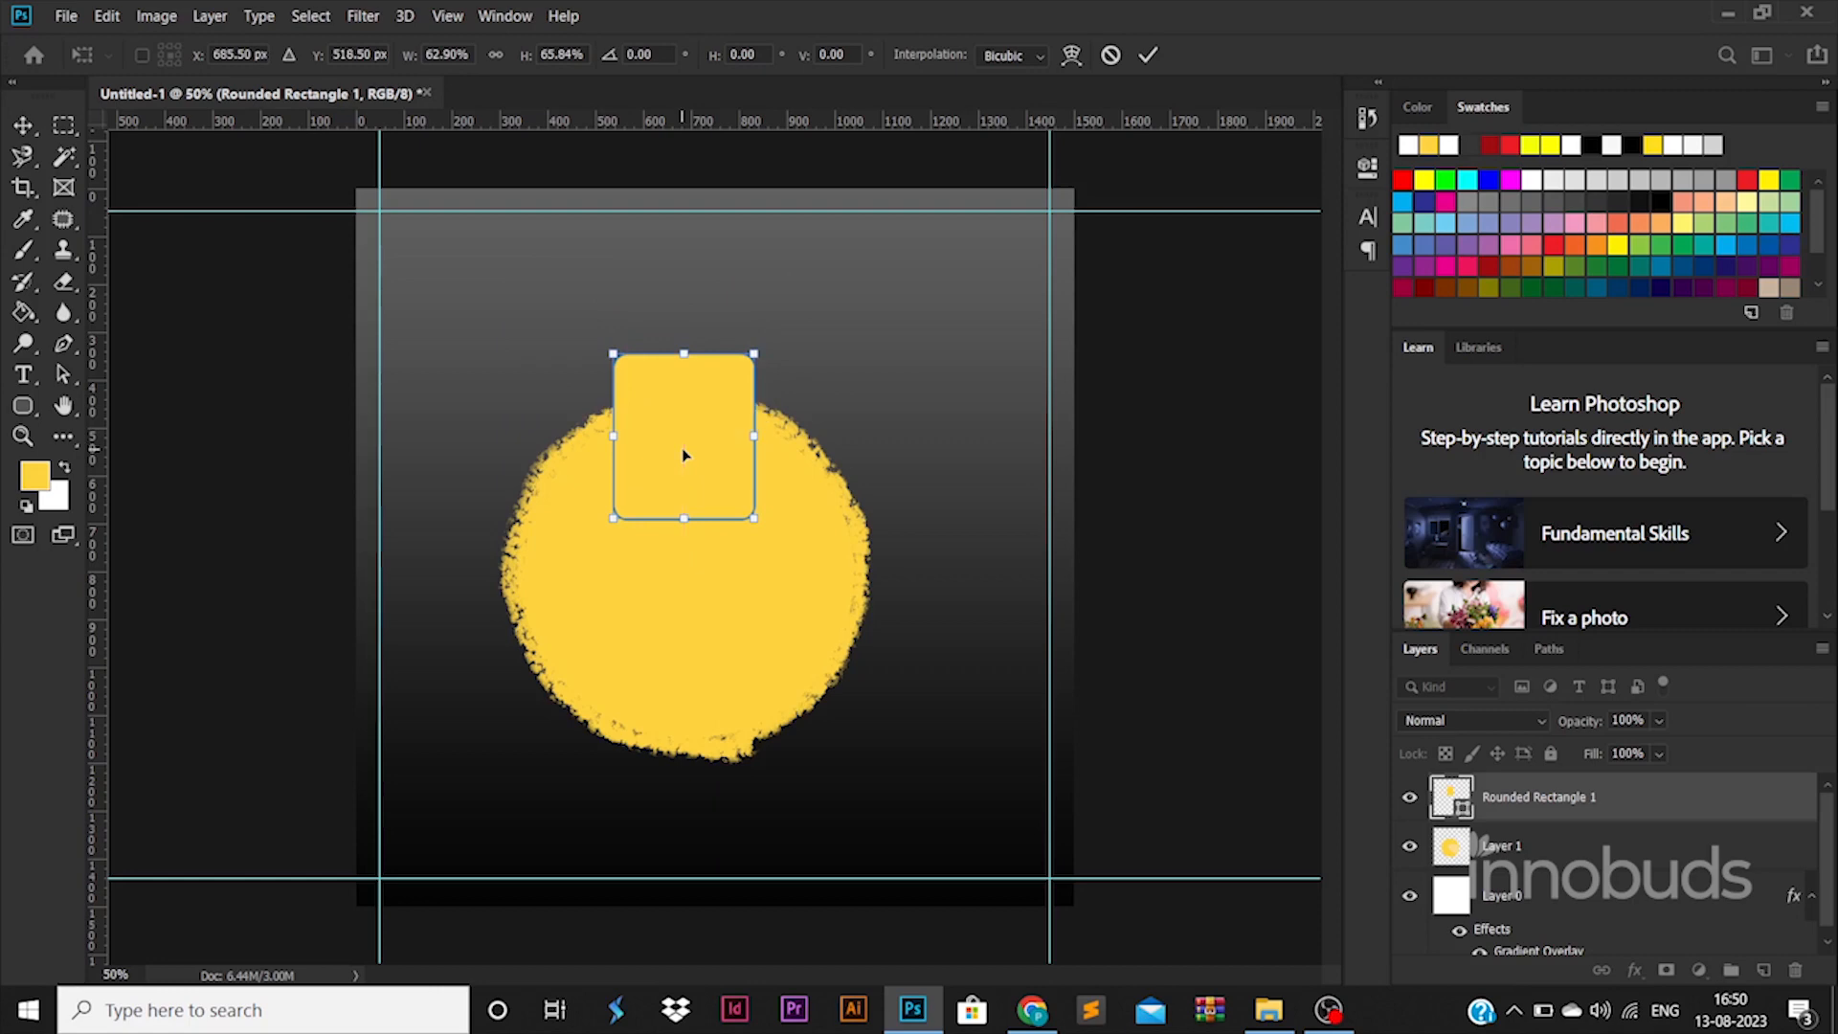
key("Return")
Step: Add two thin rounded cap bars stacked above the bulb neck
left_click(23, 405)
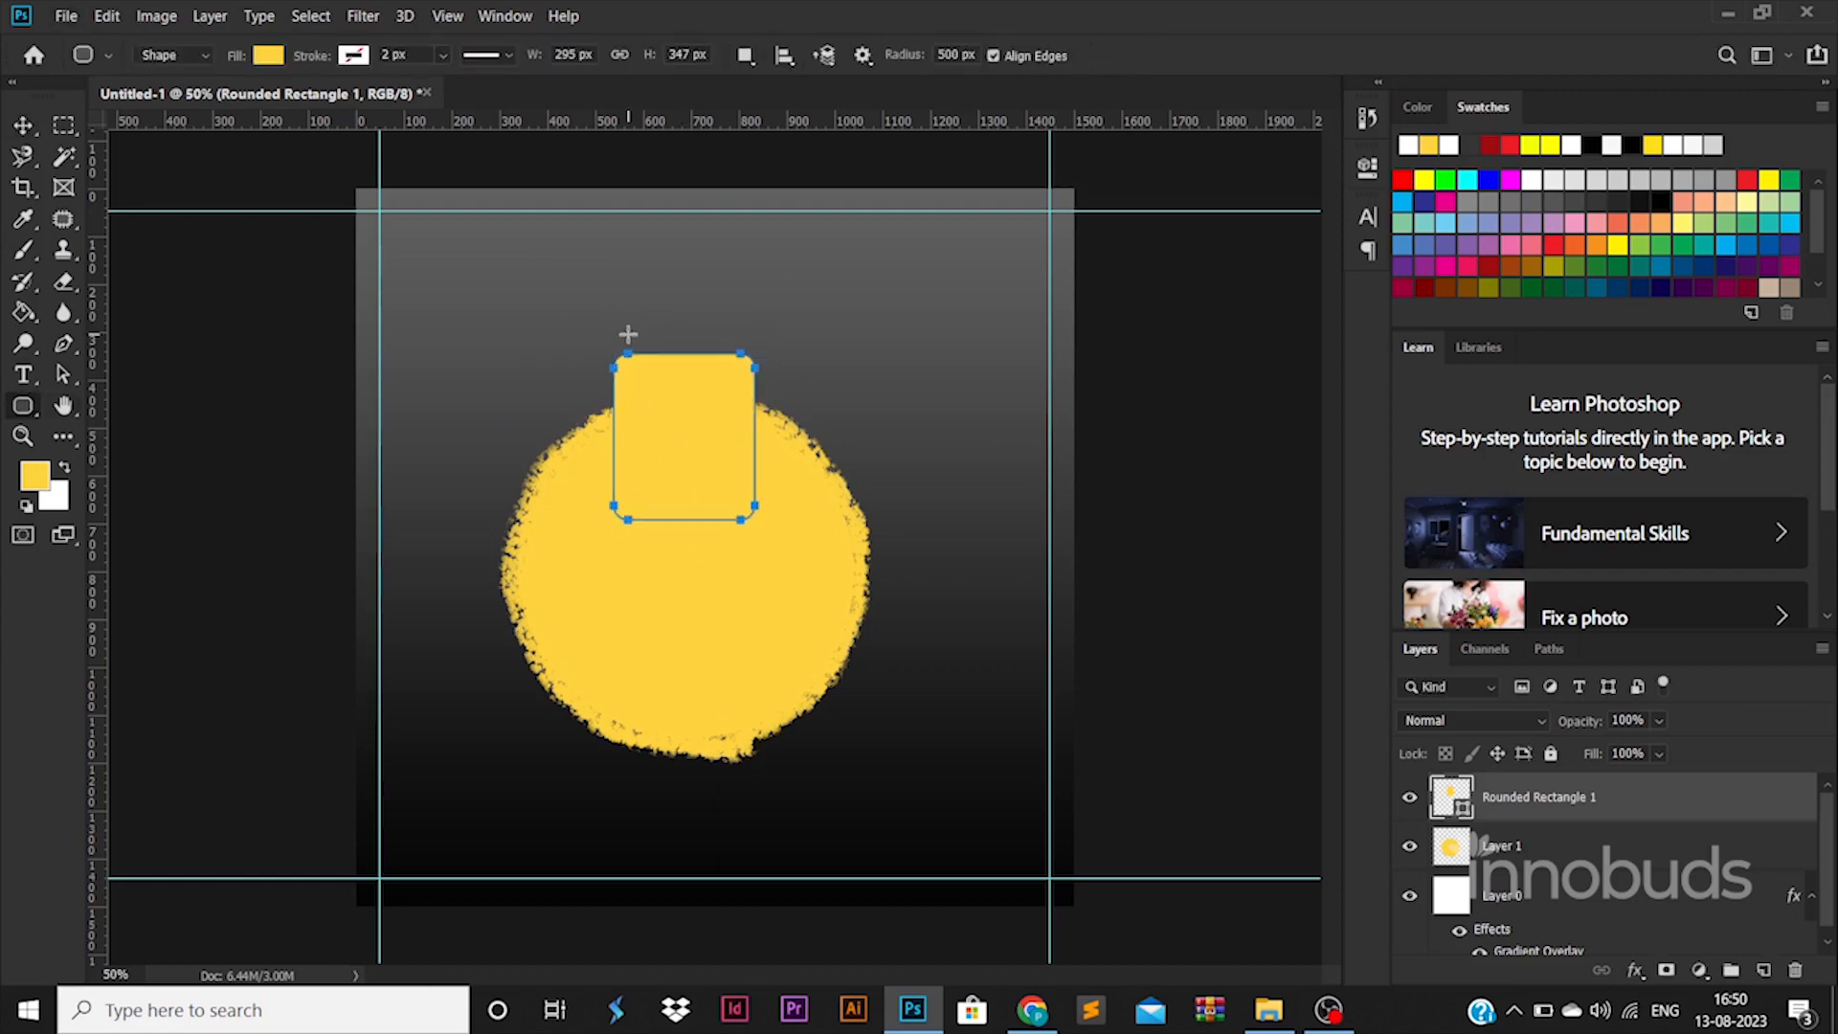
mouse_move(626, 333)
left_mouse_down()
mouse_move(558, 337)
mouse_move(713, 336)
mouse_move(738, 314)
mouse_move(699, 321)
left_mouse_up()
key("v")
key("Return")
key("Return")
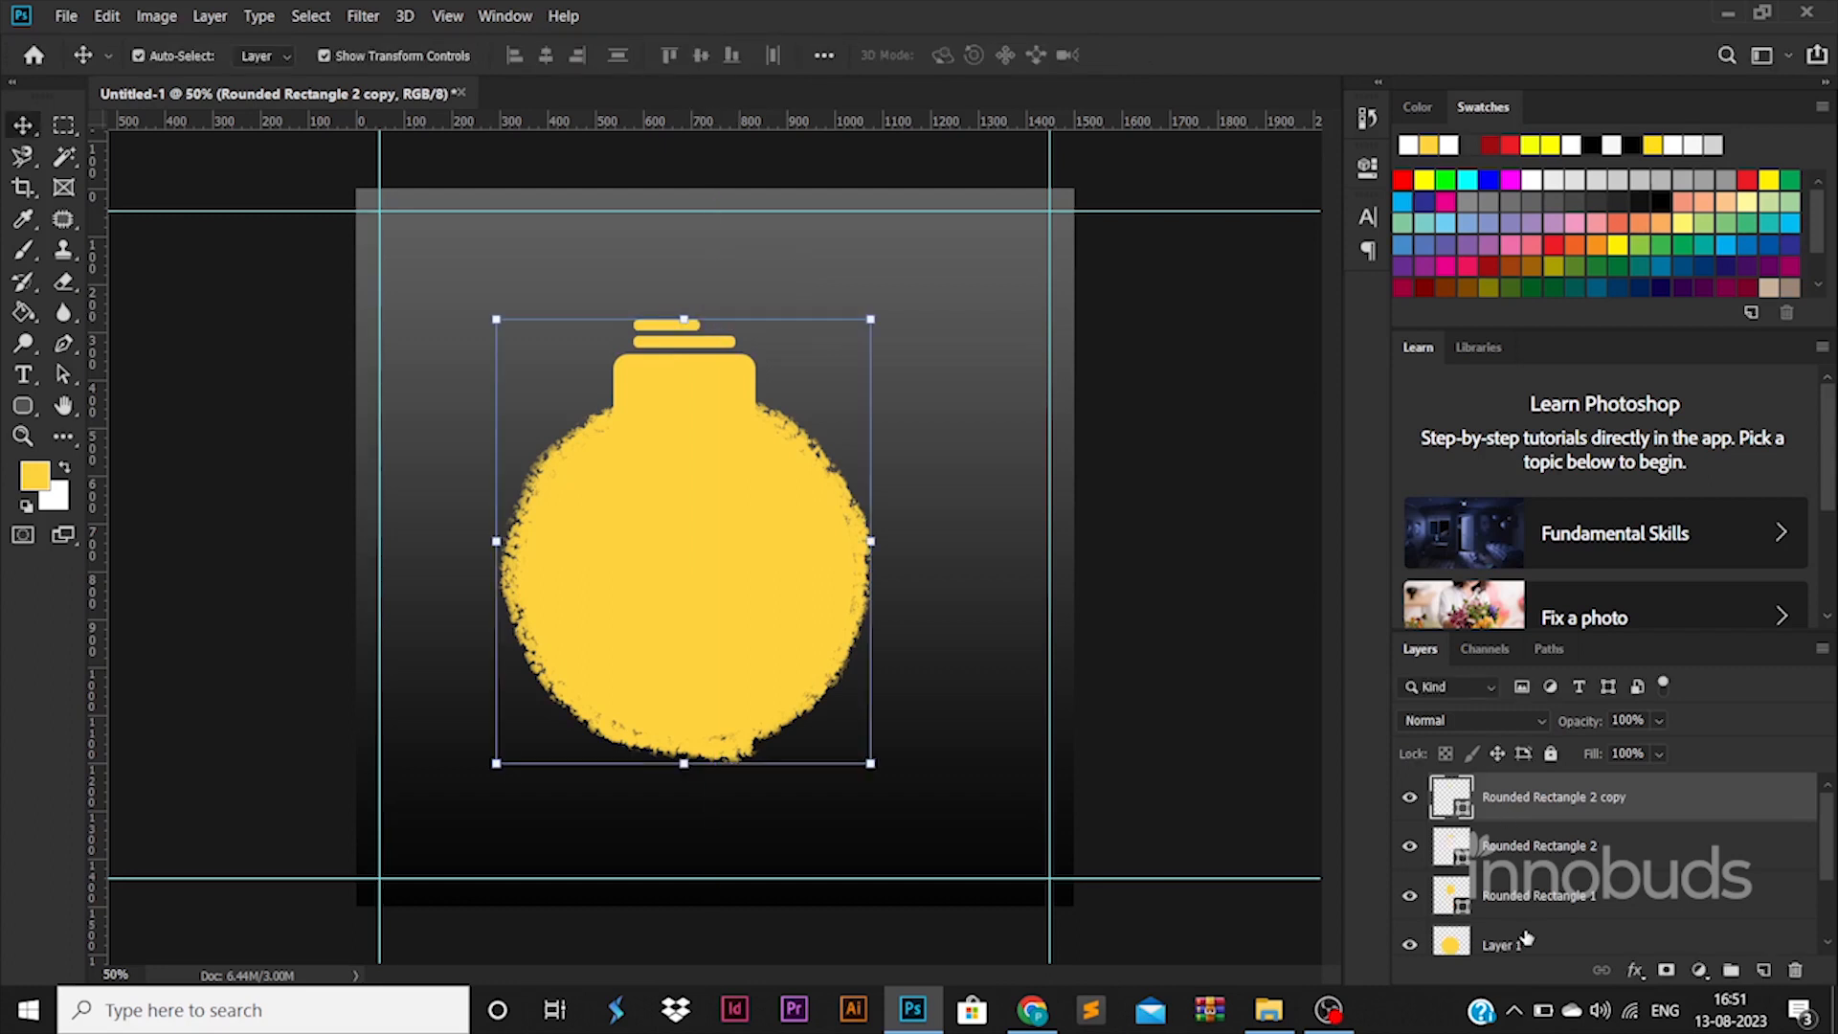
Step: Select all bulb layers, resize them, and align the bulb with the right guide
left_click(1526, 936, "shift")
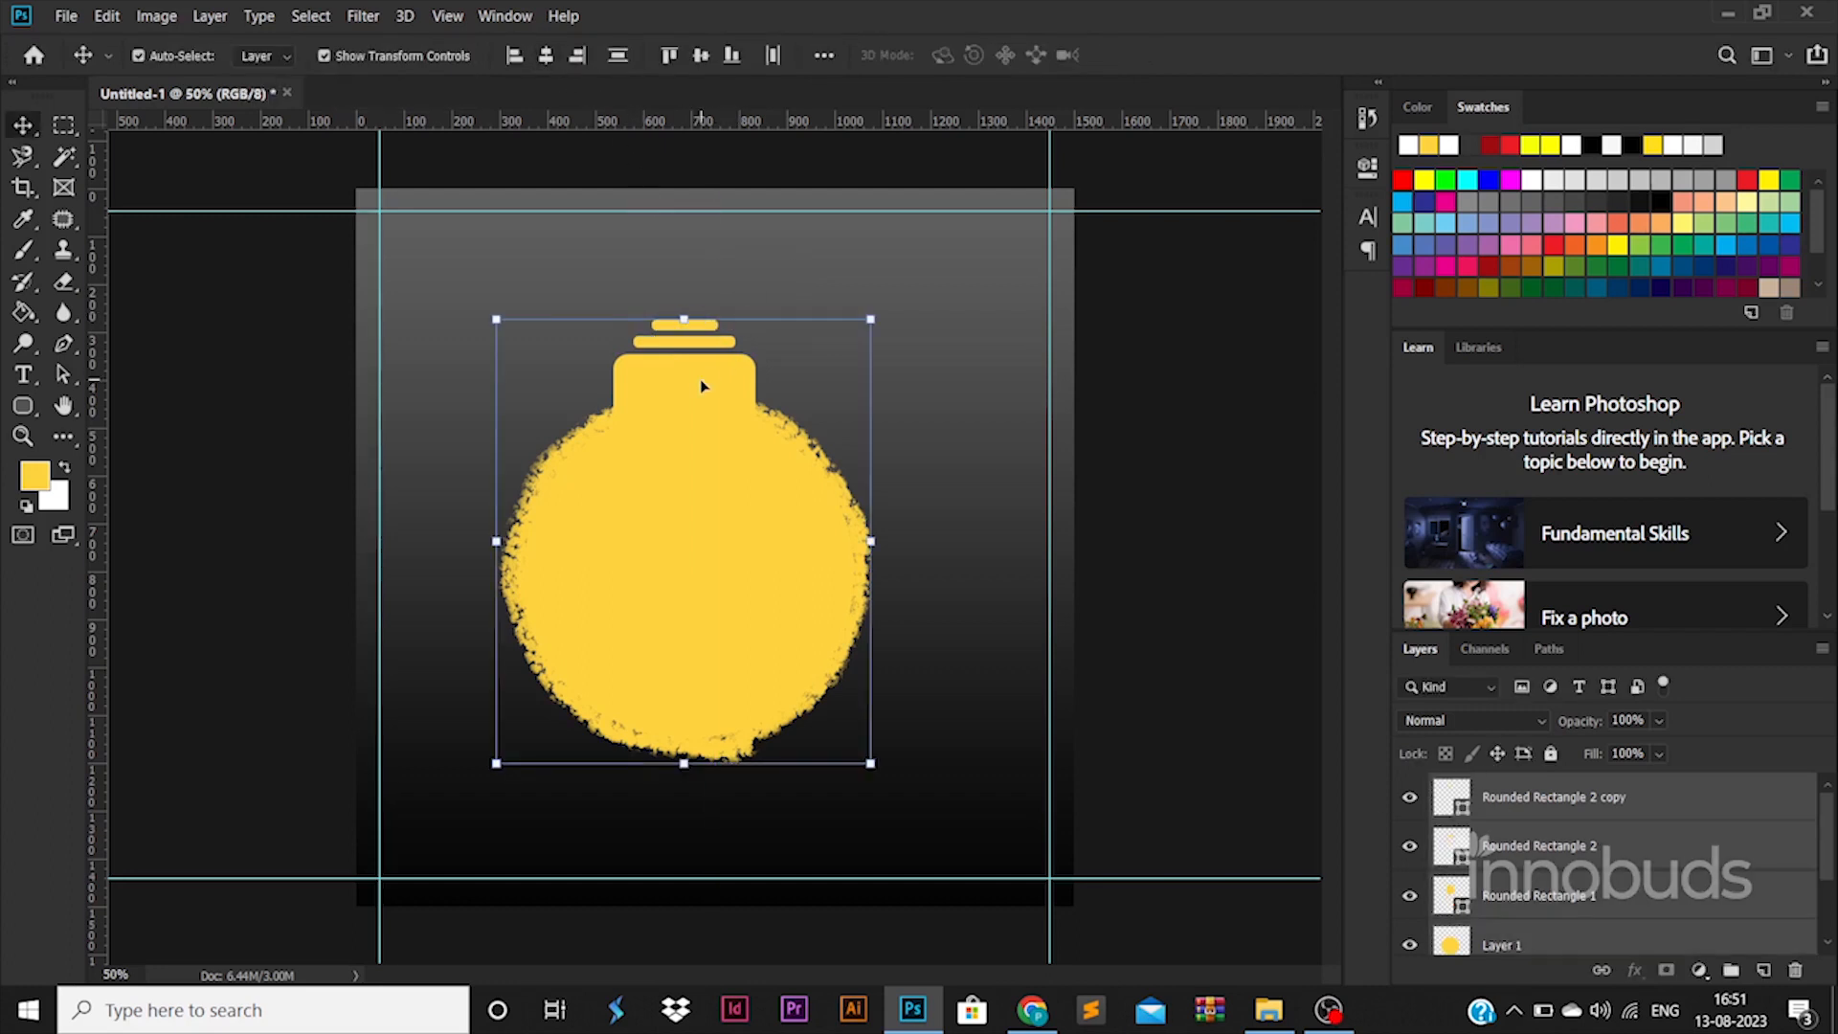
left_click_drag(874, 314, 818, 383)
left_click_drag(719, 532, 958, 433)
left_click_drag(1058, 289, 1084, 263)
left_click_drag(908, 443, 872, 495)
left_click_drag(697, 316, 659, 270)
left_click_drag(911, 491, 921, 501)
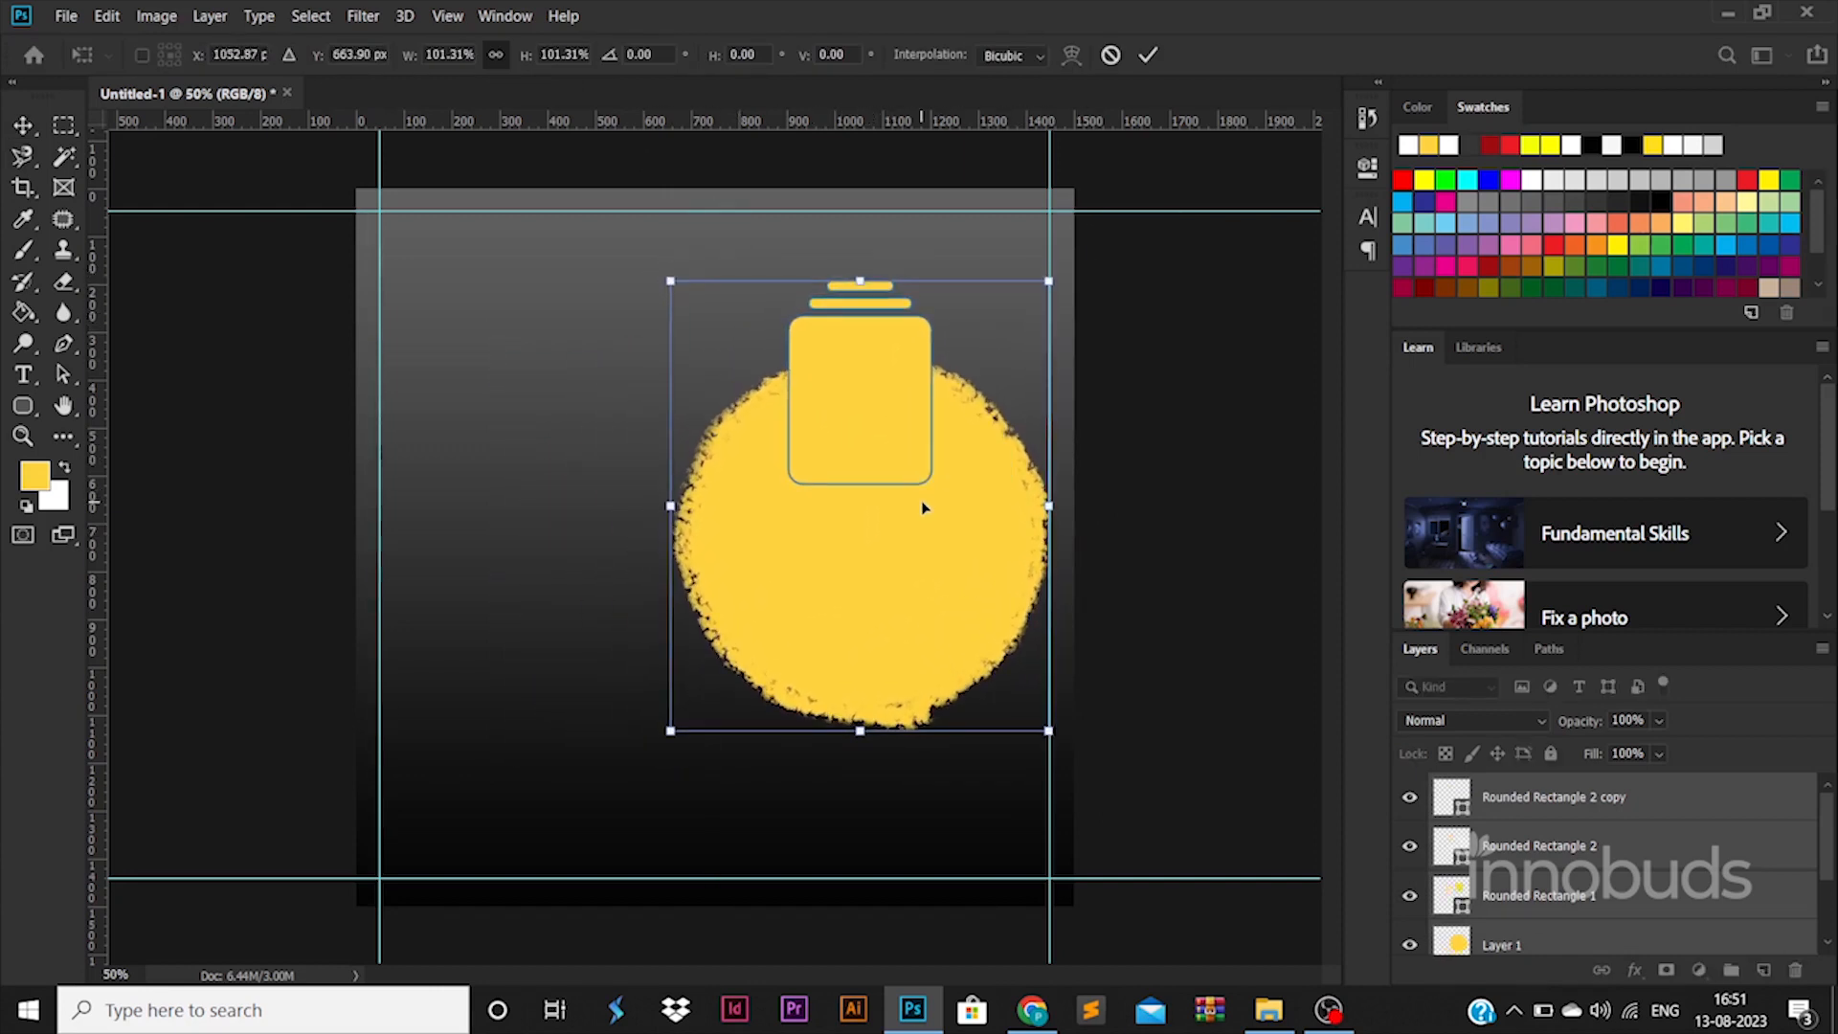
key("Return")
left_click(1204, 601)
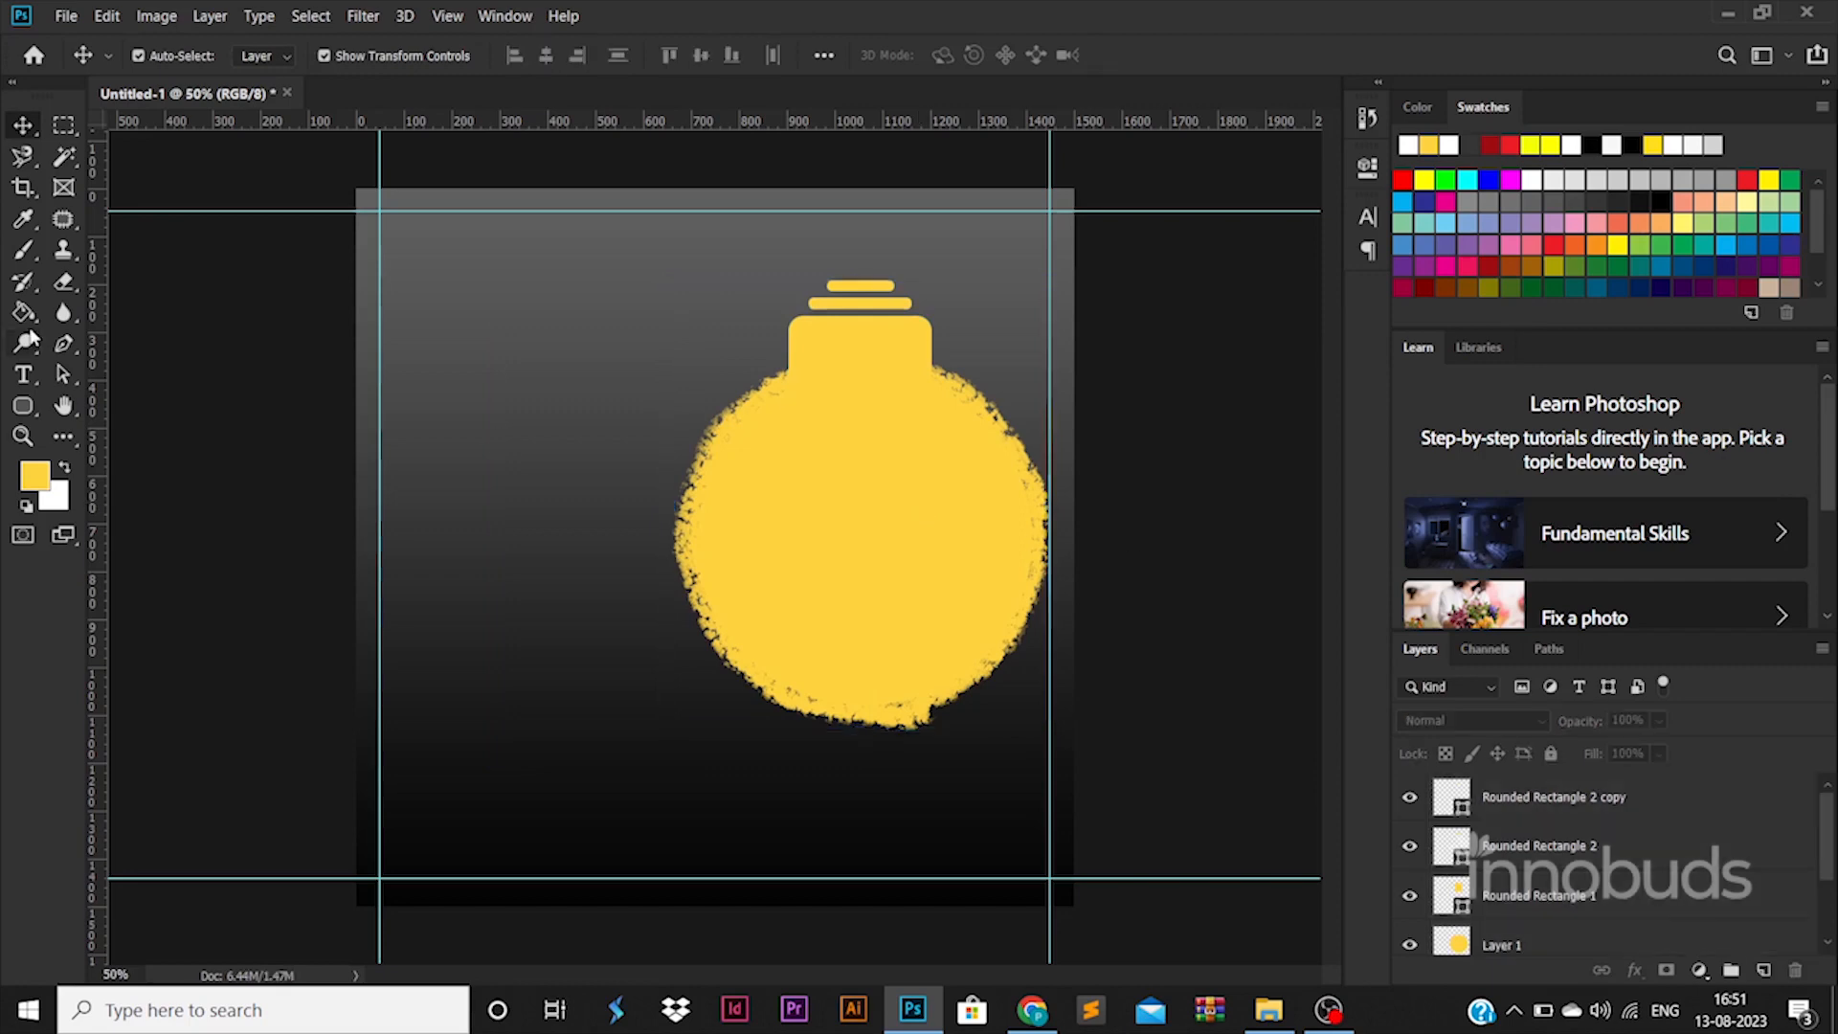
Step: On a new layer, brush trial yellow light rays to the left of the bulb
key("b")
left_click(1762, 969)
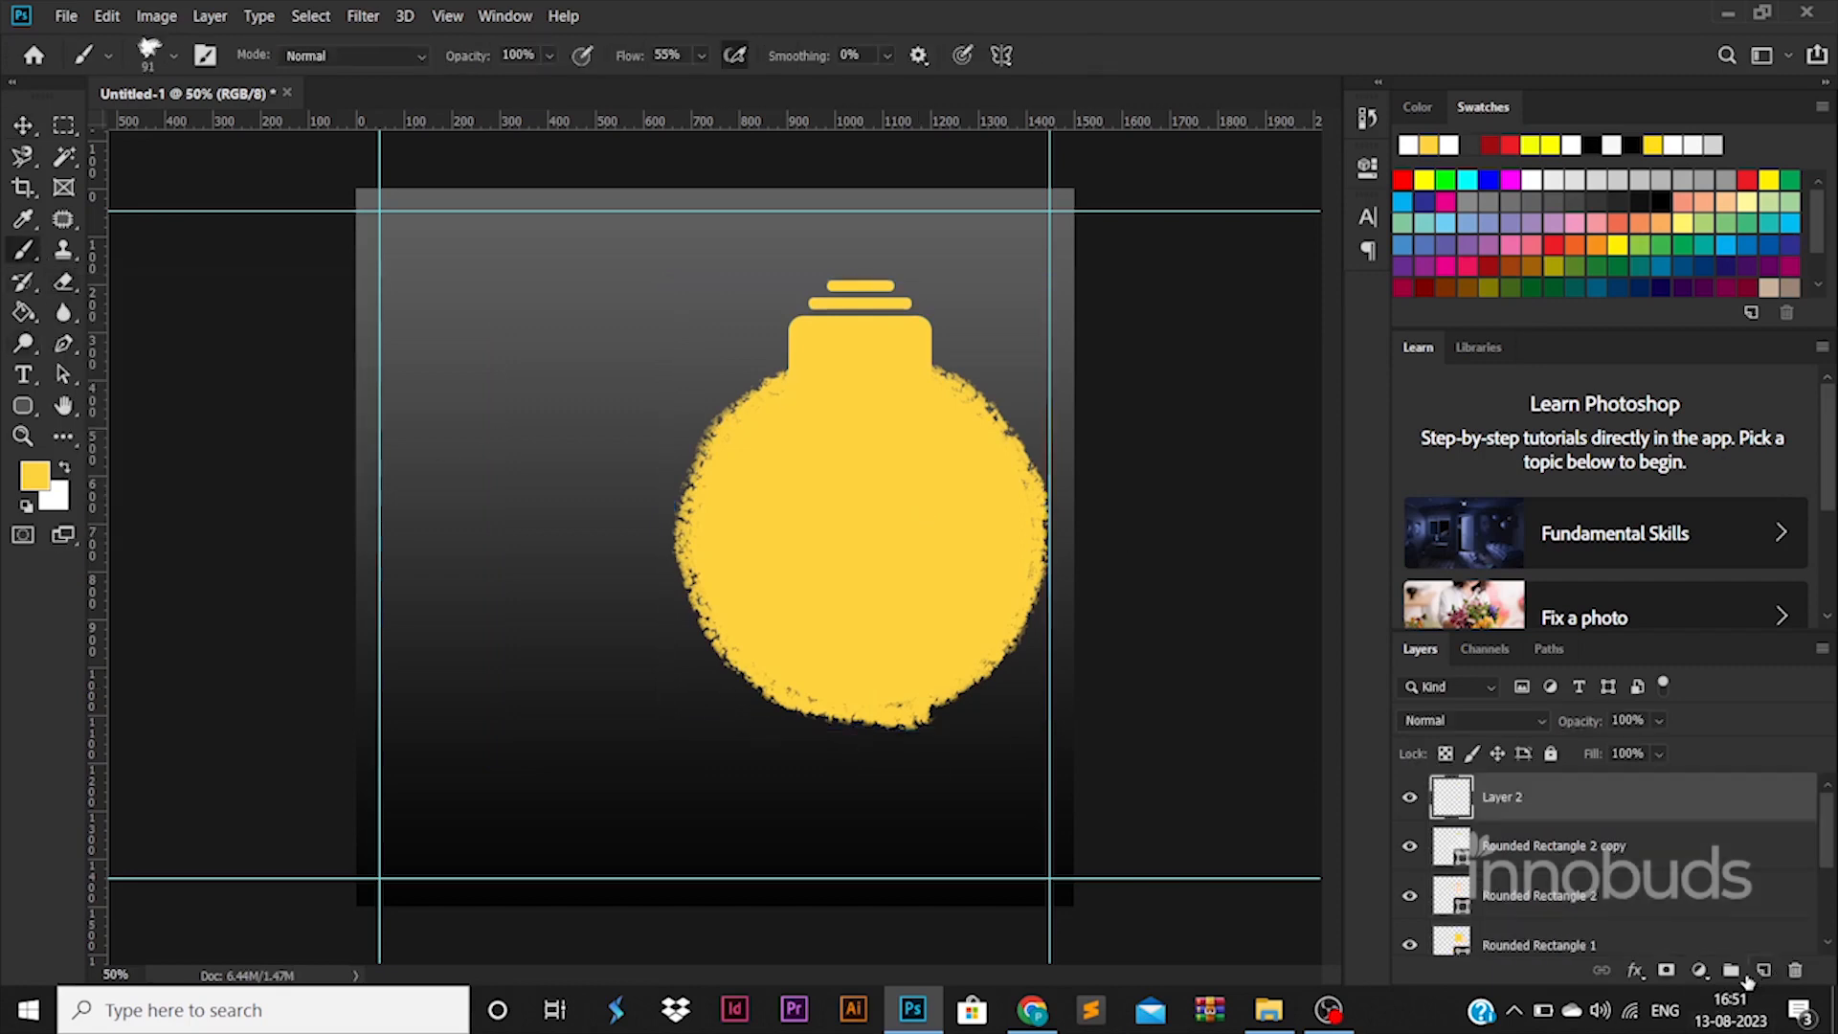
right_click(800, 591)
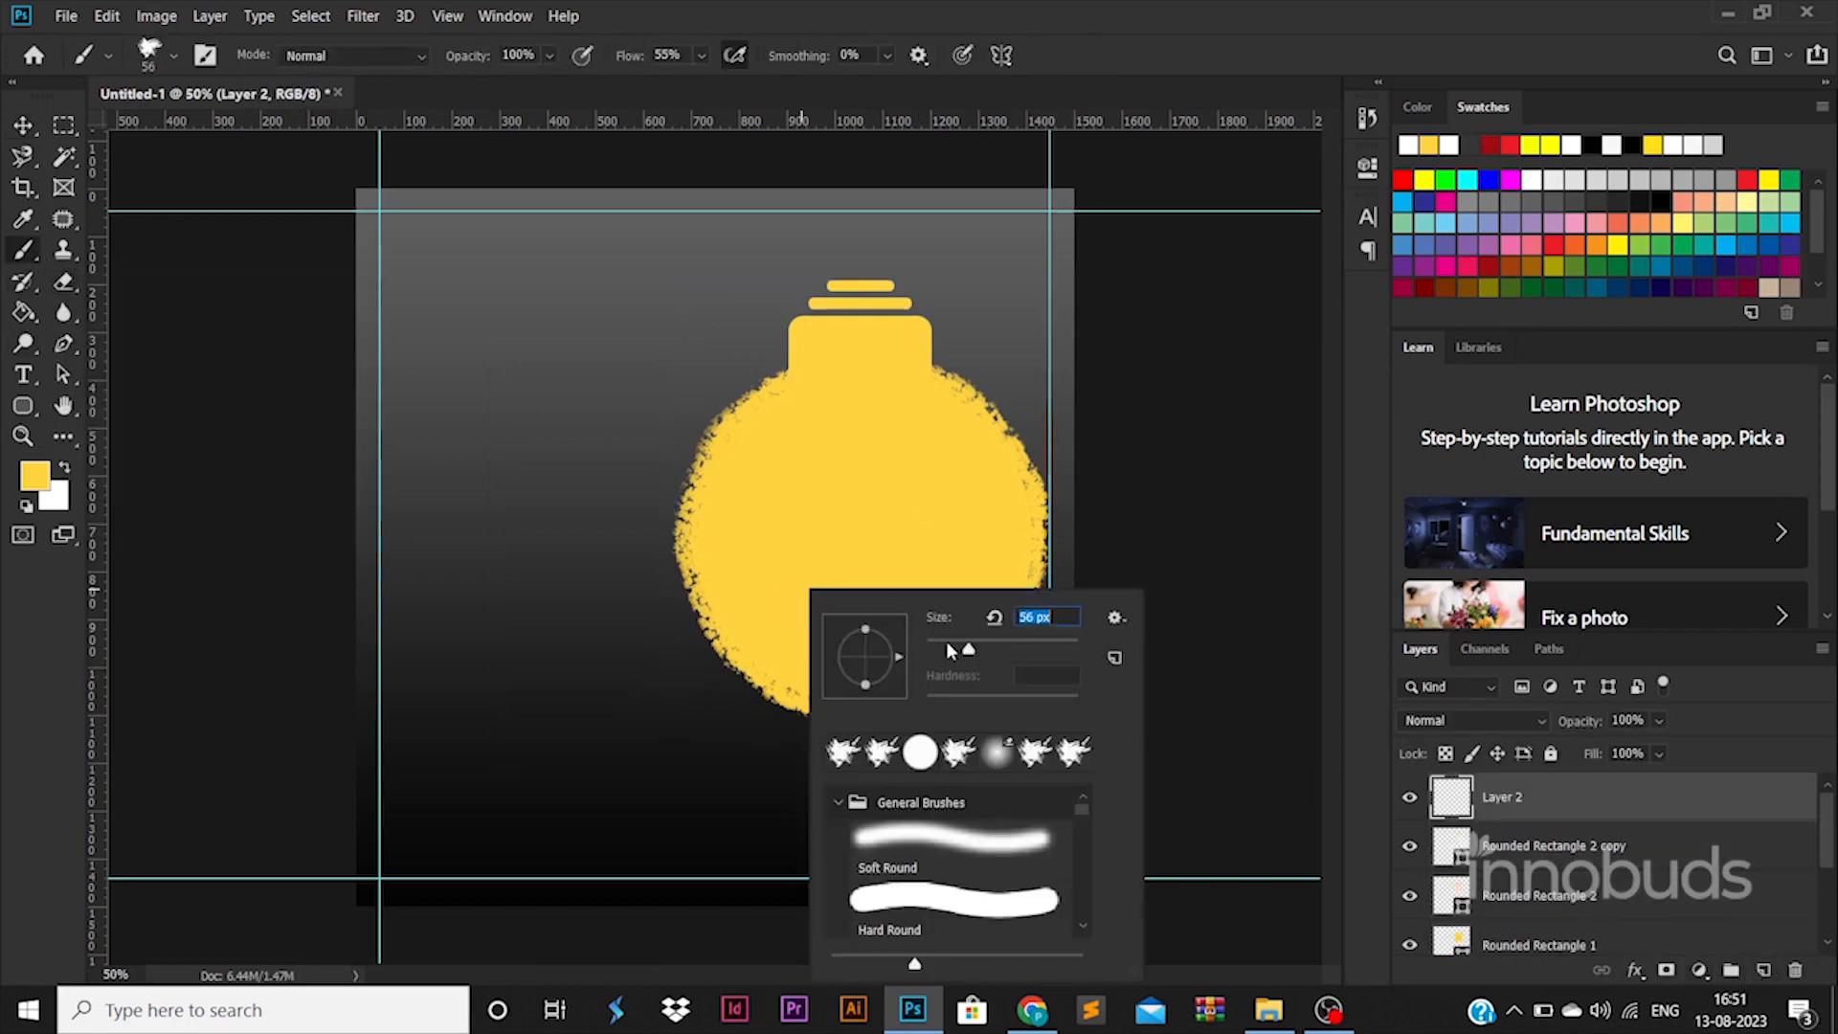
left_click_drag(660, 593, 531, 655)
key("ctrl+z")
left_click_drag(677, 605, 577, 670)
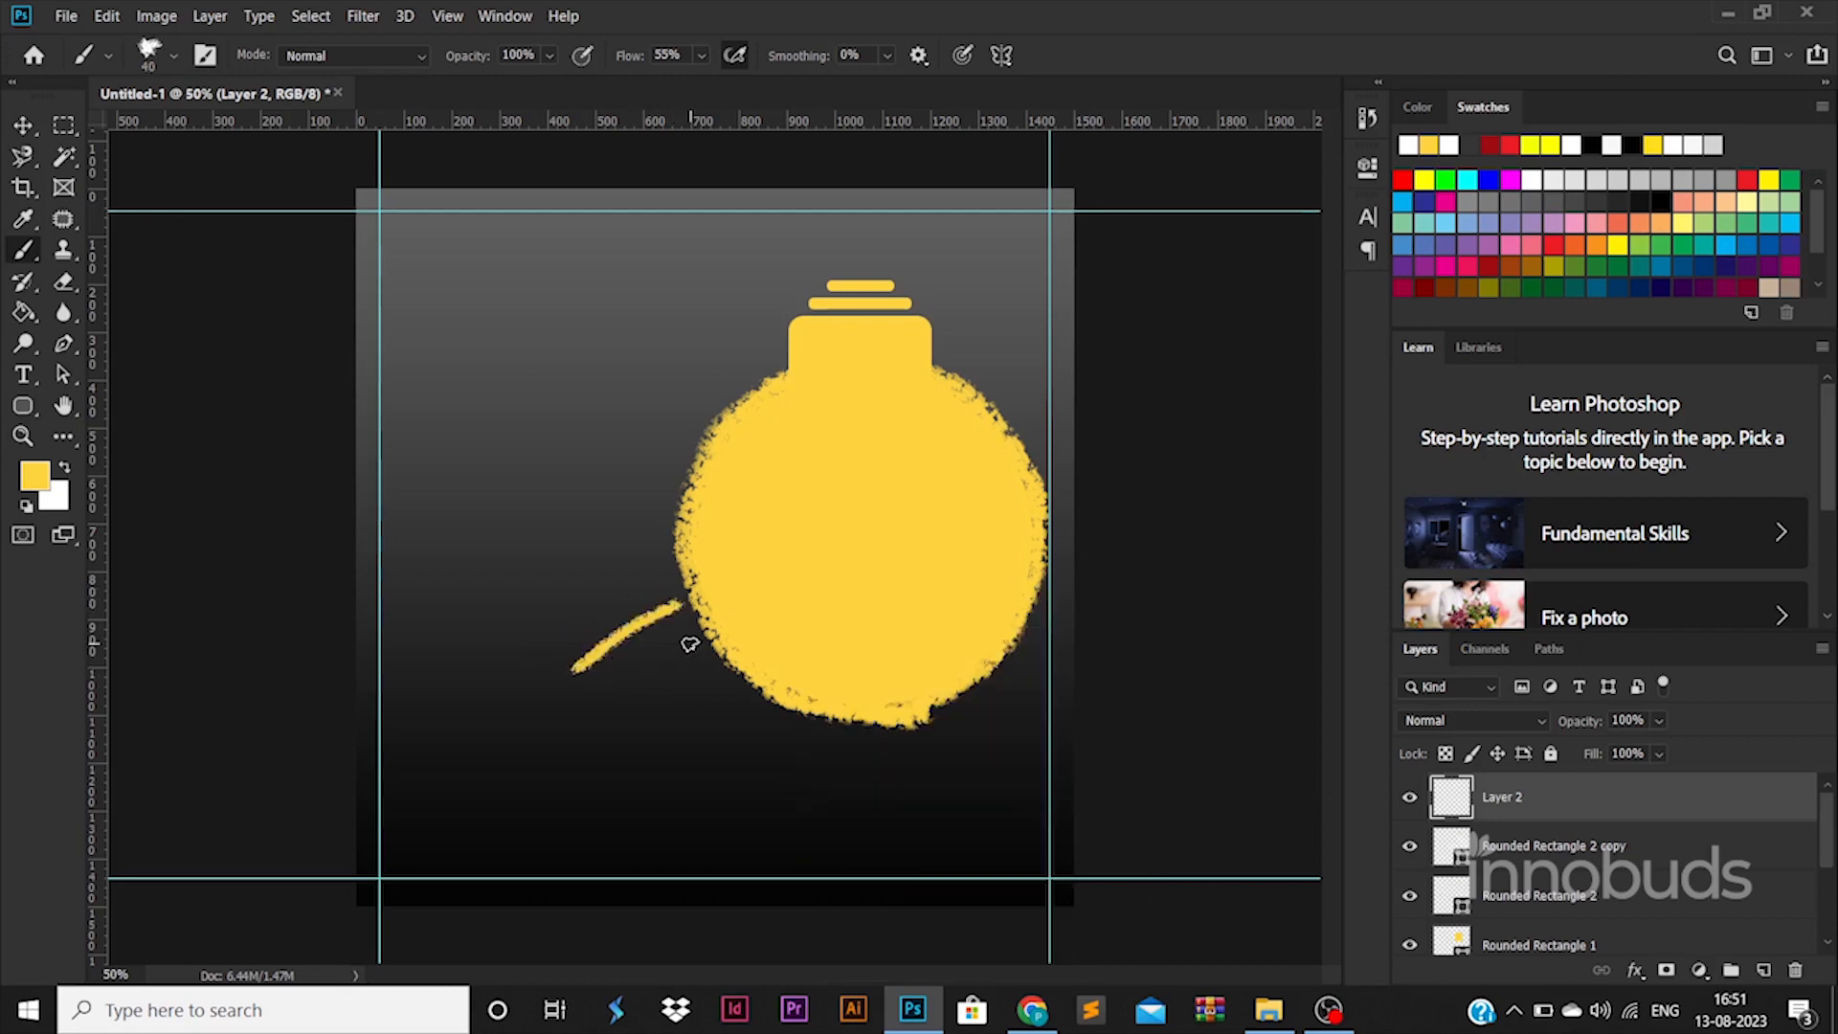
mouse_move(691, 640)
left_mouse_down()
mouse_move(637, 680)
mouse_move(621, 754)
left_mouse_up()
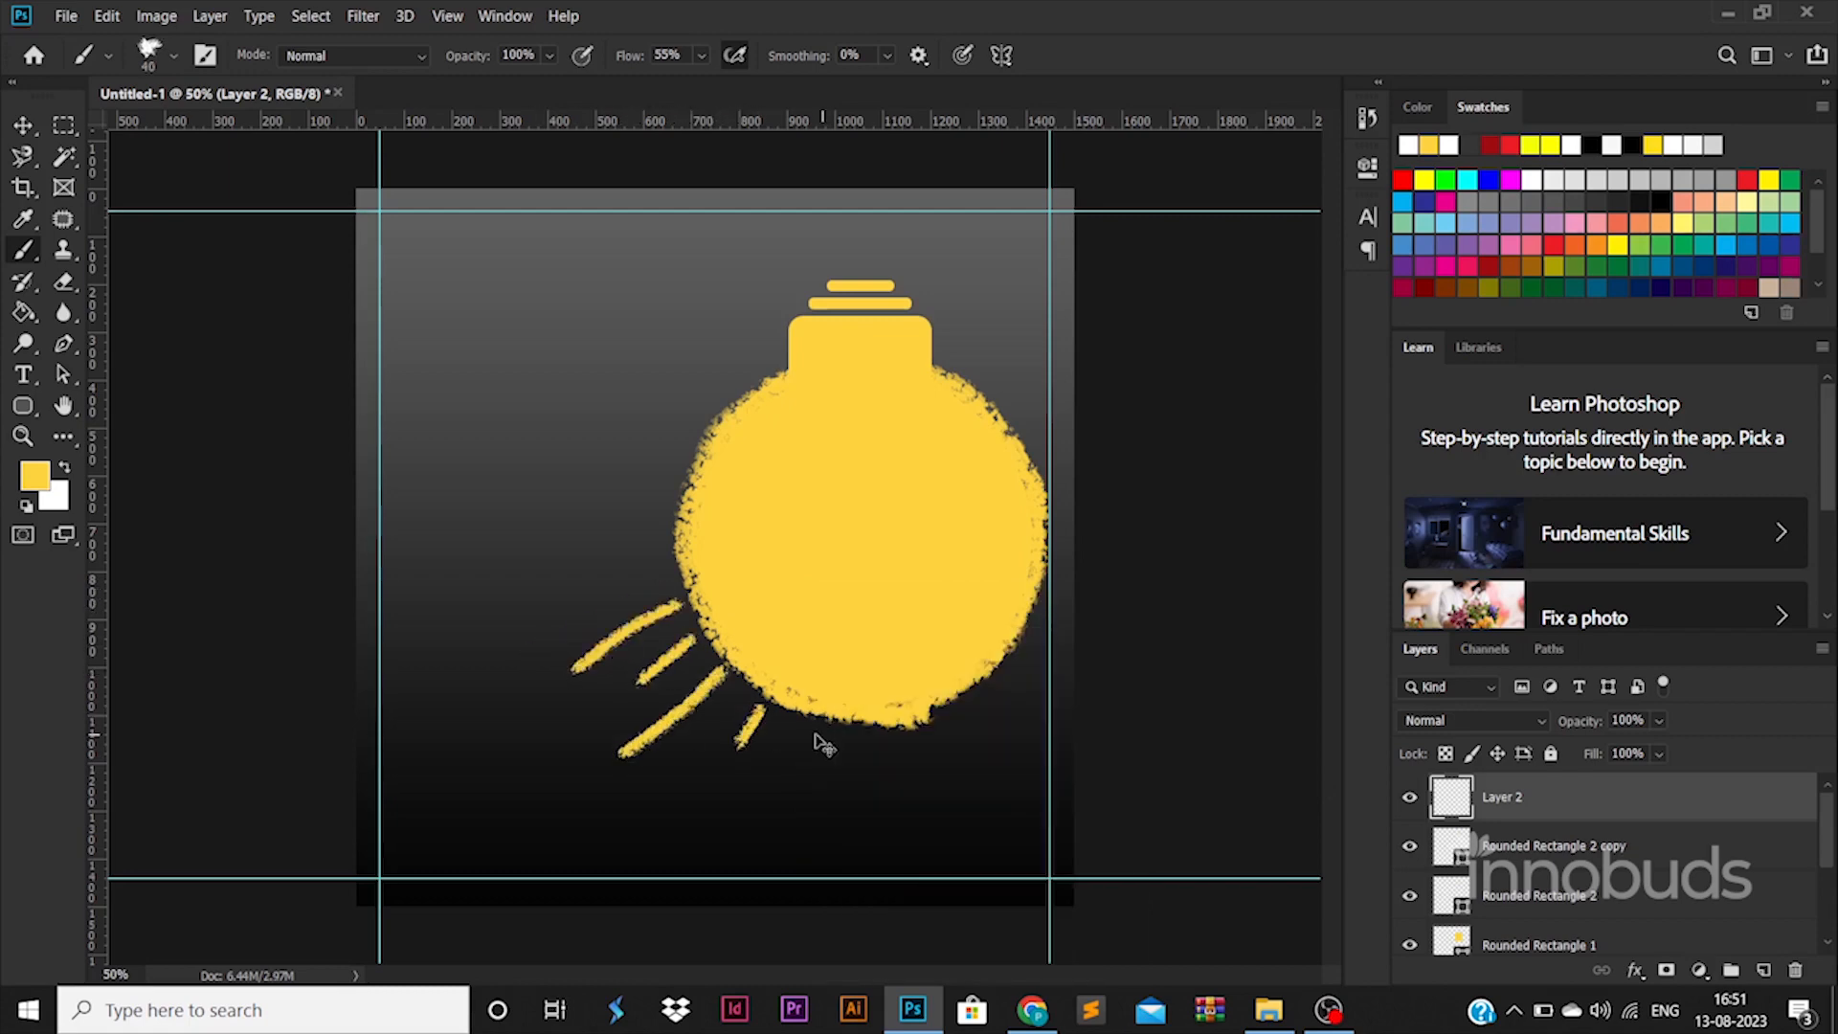
key("ctrl+z")
key("ctrl+z")
Step: Undo the stray strokes and repaint diagonal yellow rays below the bulb
mouse_move(728, 680)
left_mouse_down()
mouse_move(638, 731)
mouse_move(668, 720)
left_mouse_up()
key("ctrl+z")
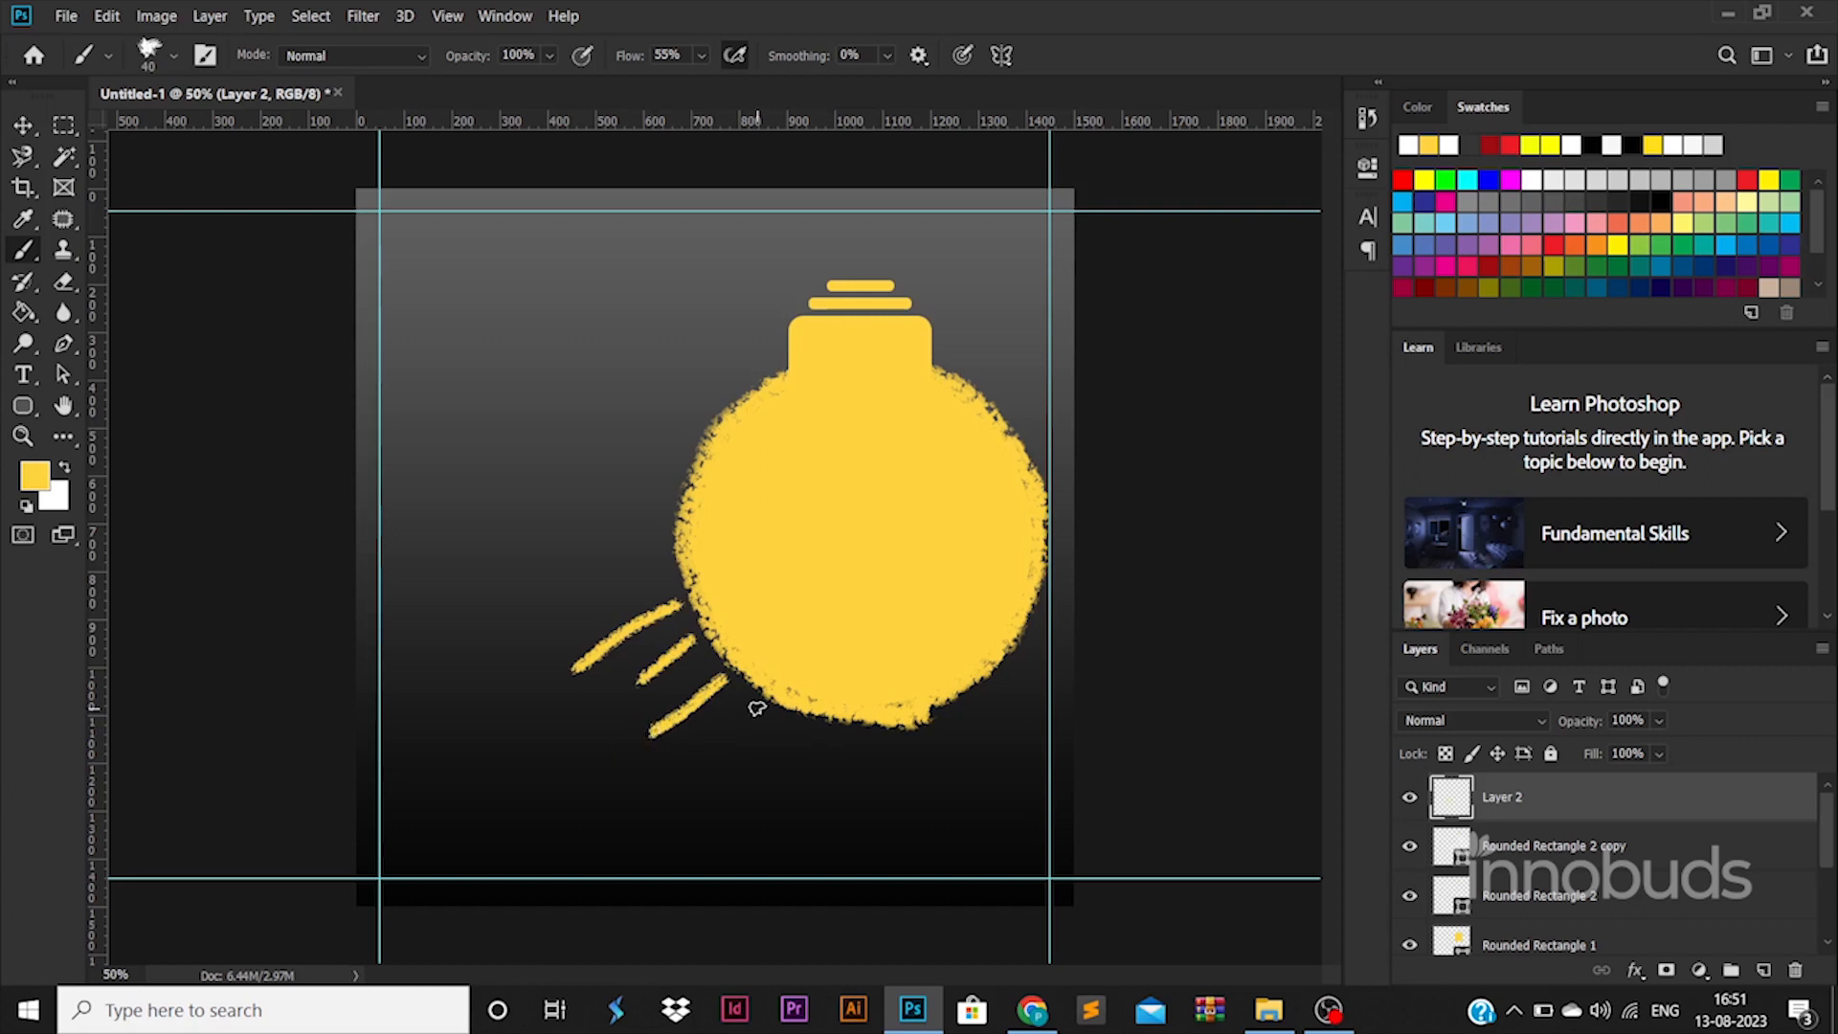
key("ctrl+z")
key("ctrl+z")
key("ctrl+z")
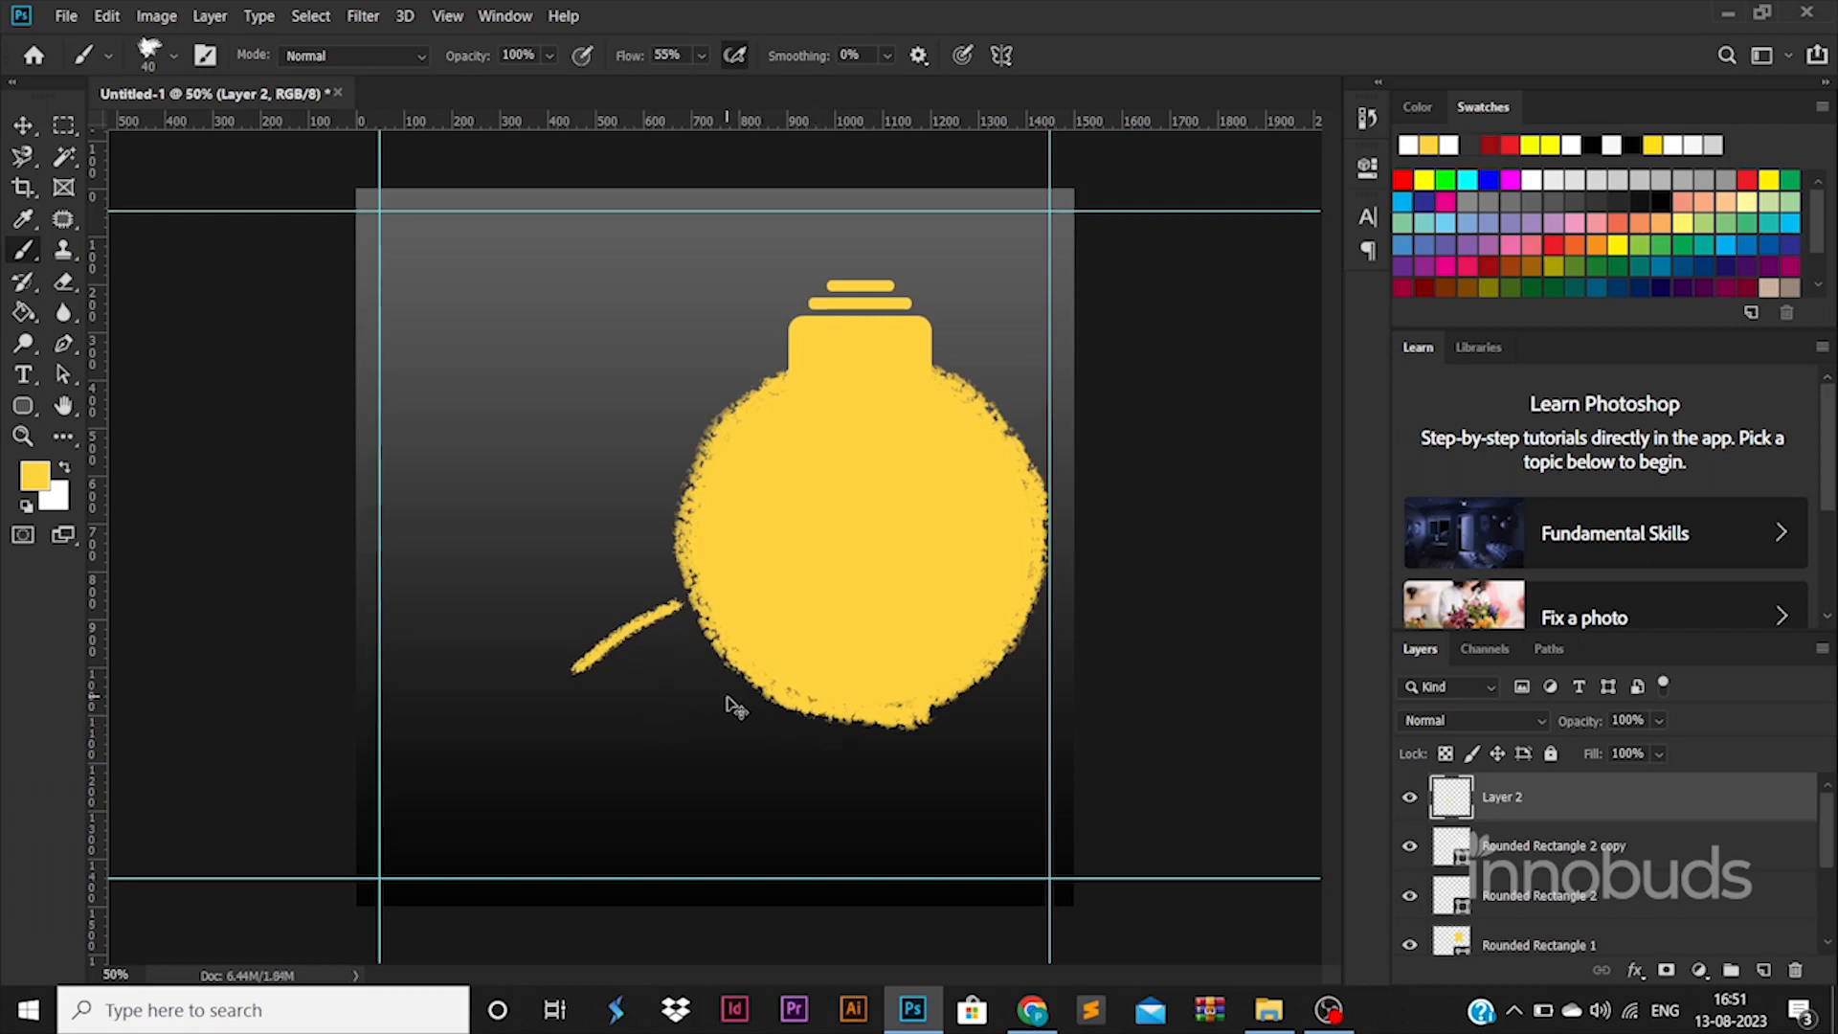
key("ctrl+z")
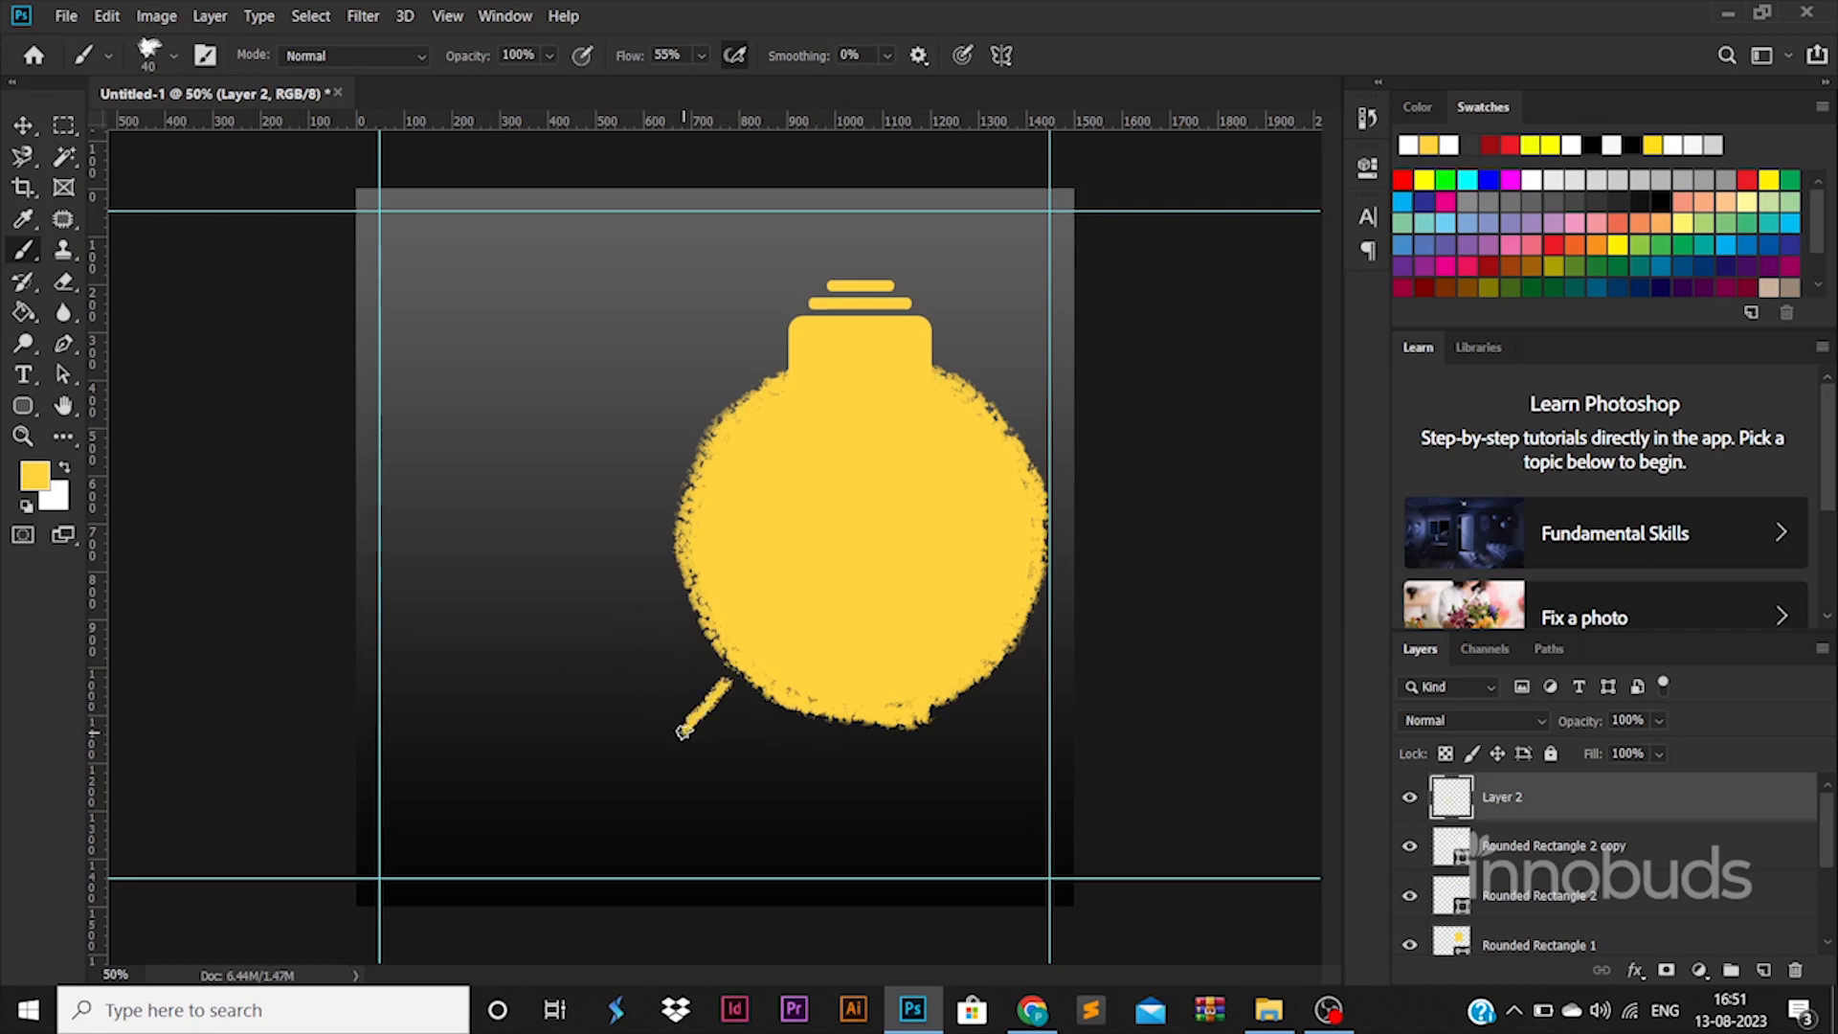
key("ctrl+z")
mouse_move(734, 691)
left_mouse_down()
mouse_move(656, 787)
mouse_move(729, 792)
left_mouse_up()
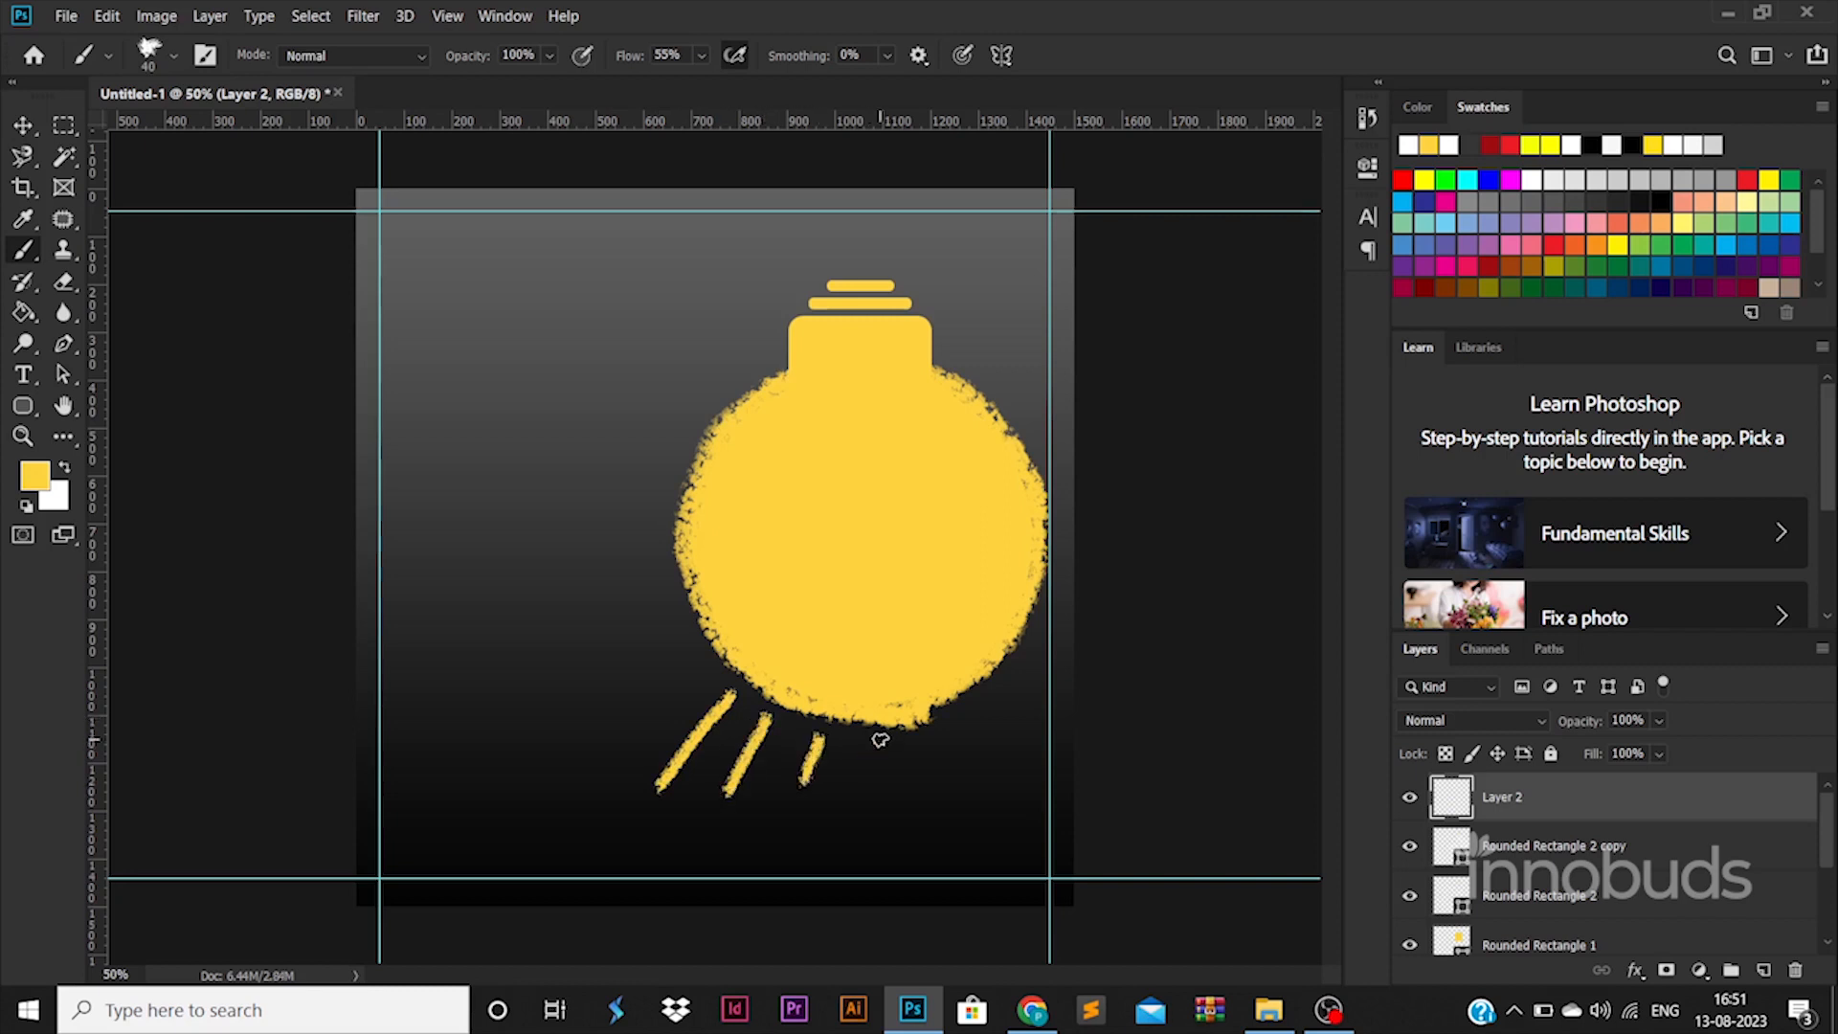
left_click_drag(877, 736, 919, 833)
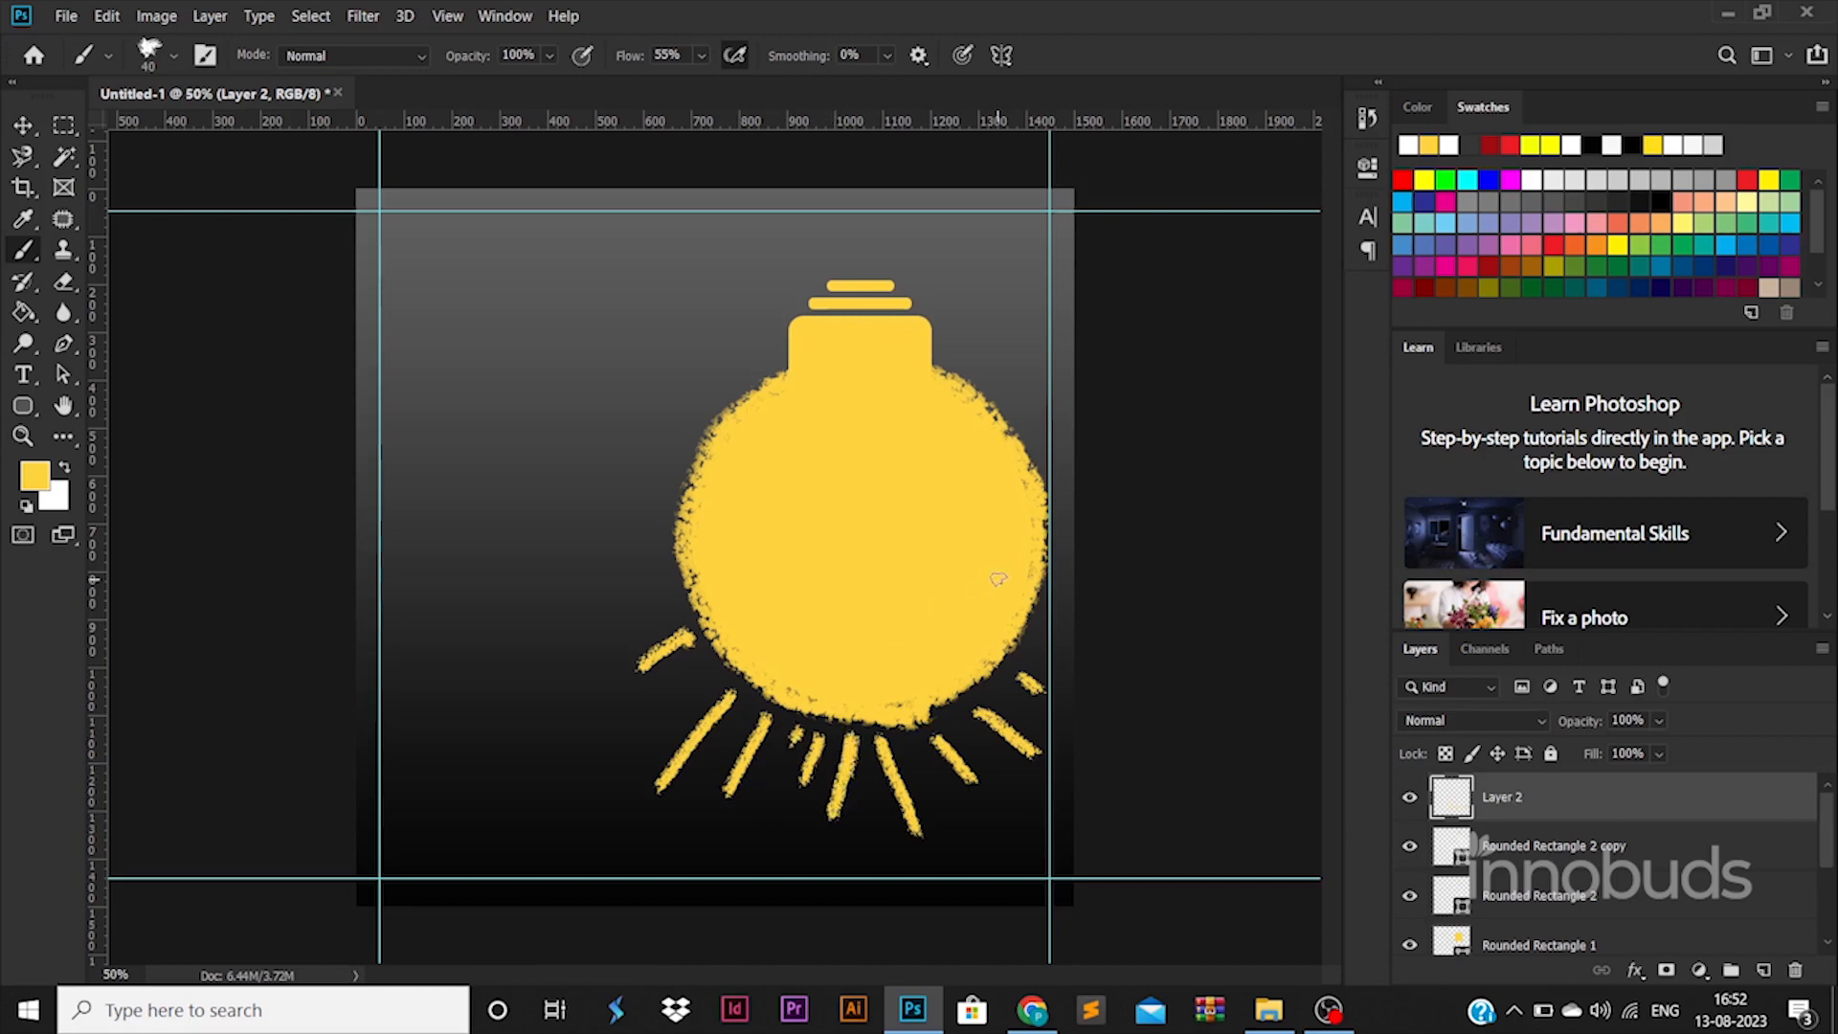
Step: Select all the bulb's layers and raise the whole bulb slightly with Free Transform
scroll(1528, 862, "down", 1)
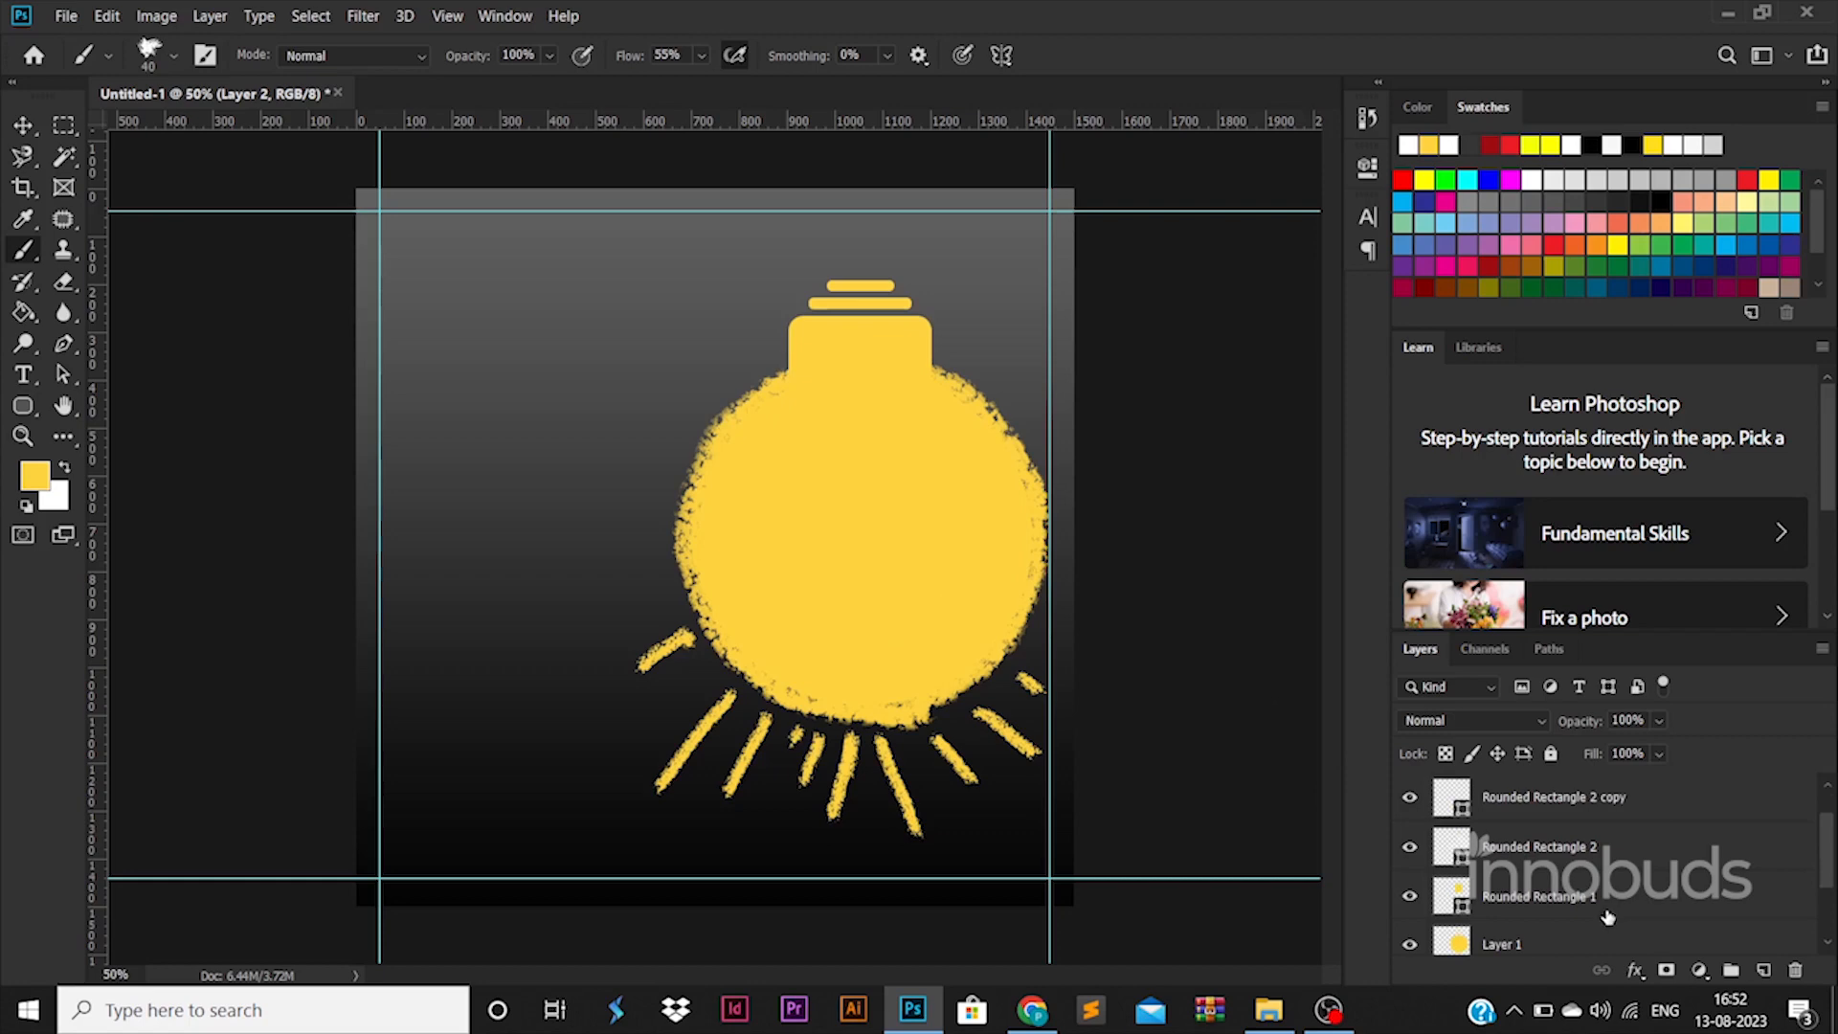
left_click(1584, 947, "shift")
key("ctrl+t")
left_click_drag(917, 625, 910, 603)
key("Return")
key("b")
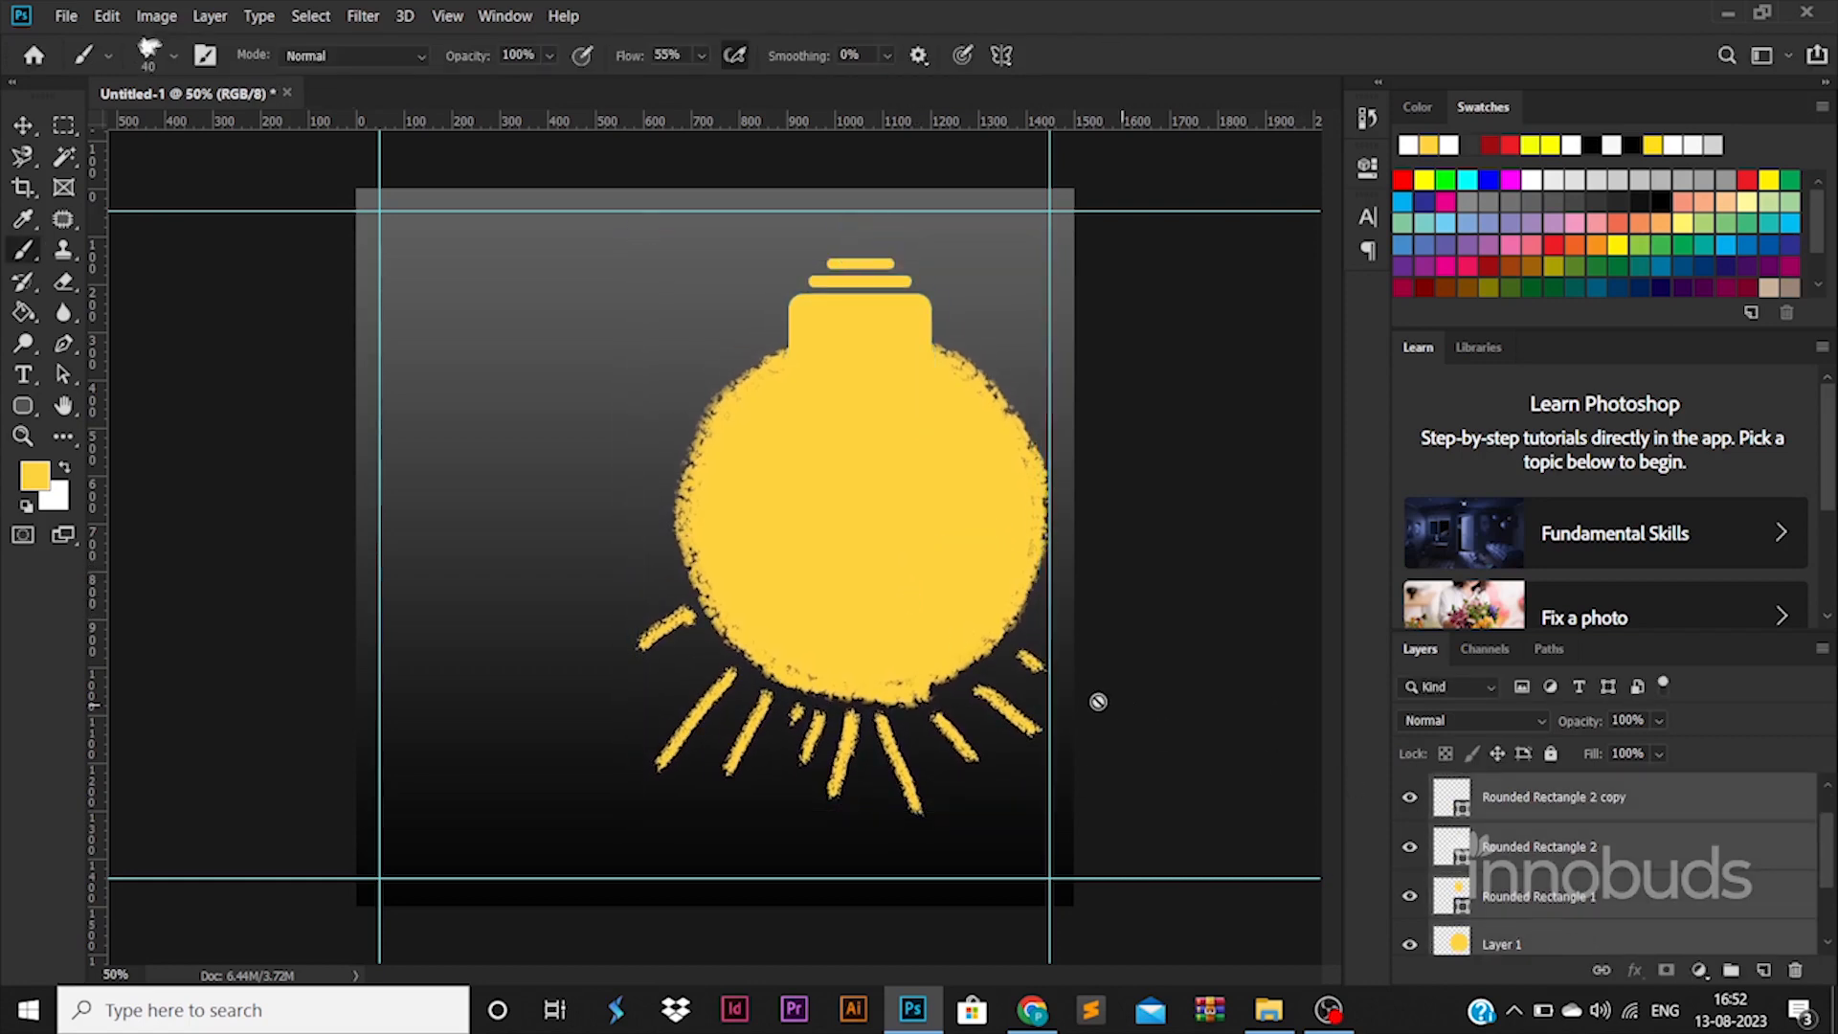
left_click(24, 406)
Step: Draw a thin white cord centred above the bulb's cap
left_click_drag(848, 124, 858, 264)
key("v")
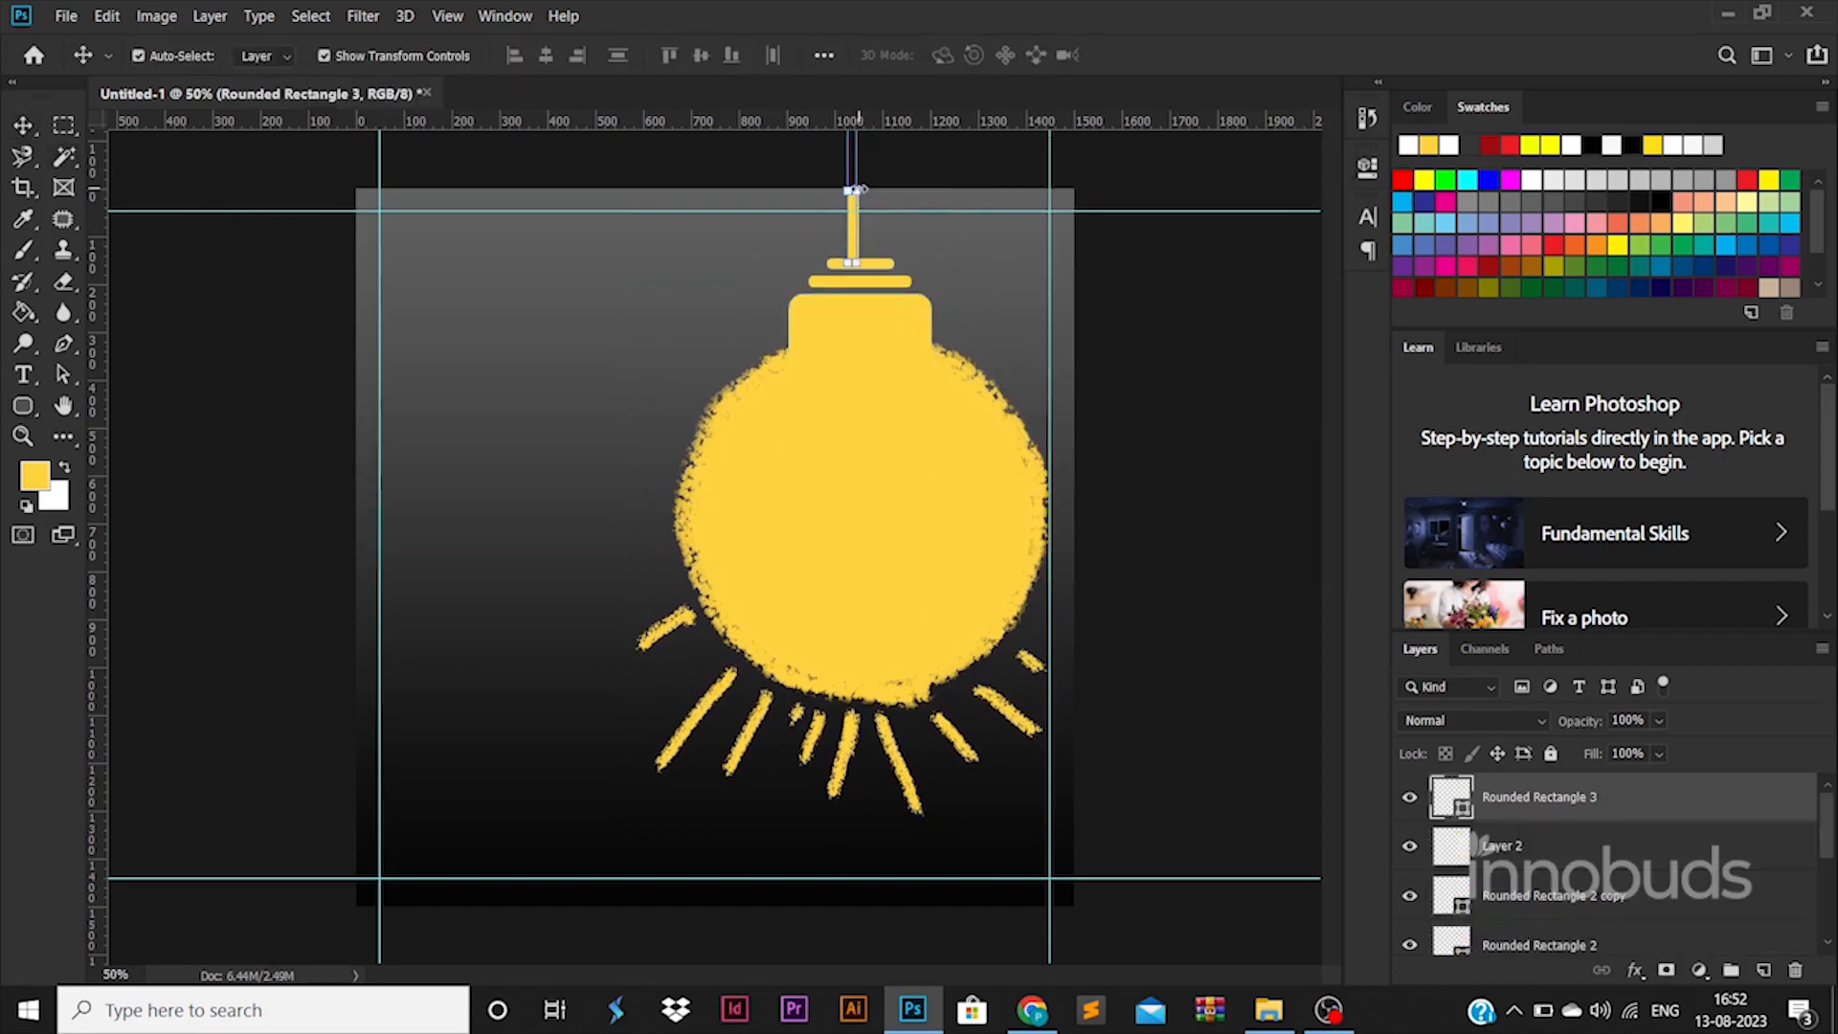
left_click_drag(859, 226, 863, 229)
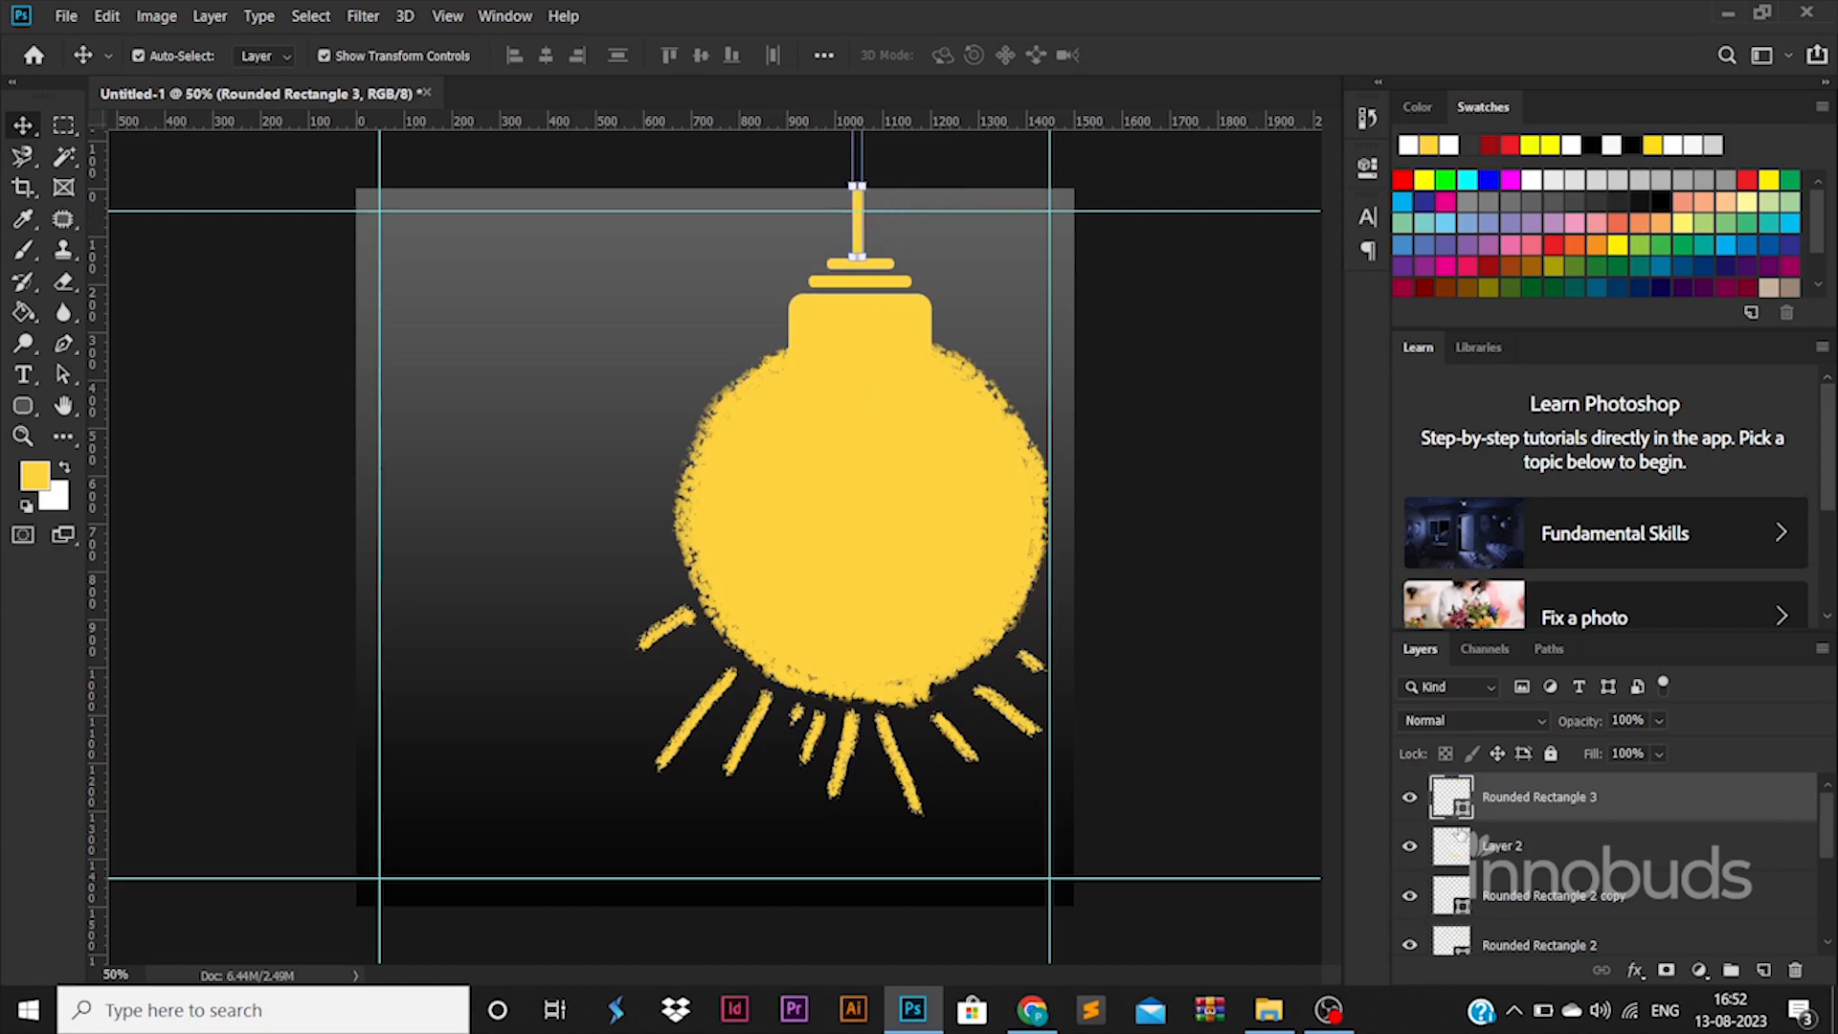
double_click(1461, 816)
left_click_drag(1244, 541, 1091, 357)
left_click(1724, 464)
Step: Change the small bar atop the bulb from yellow to white
left_click(889, 266)
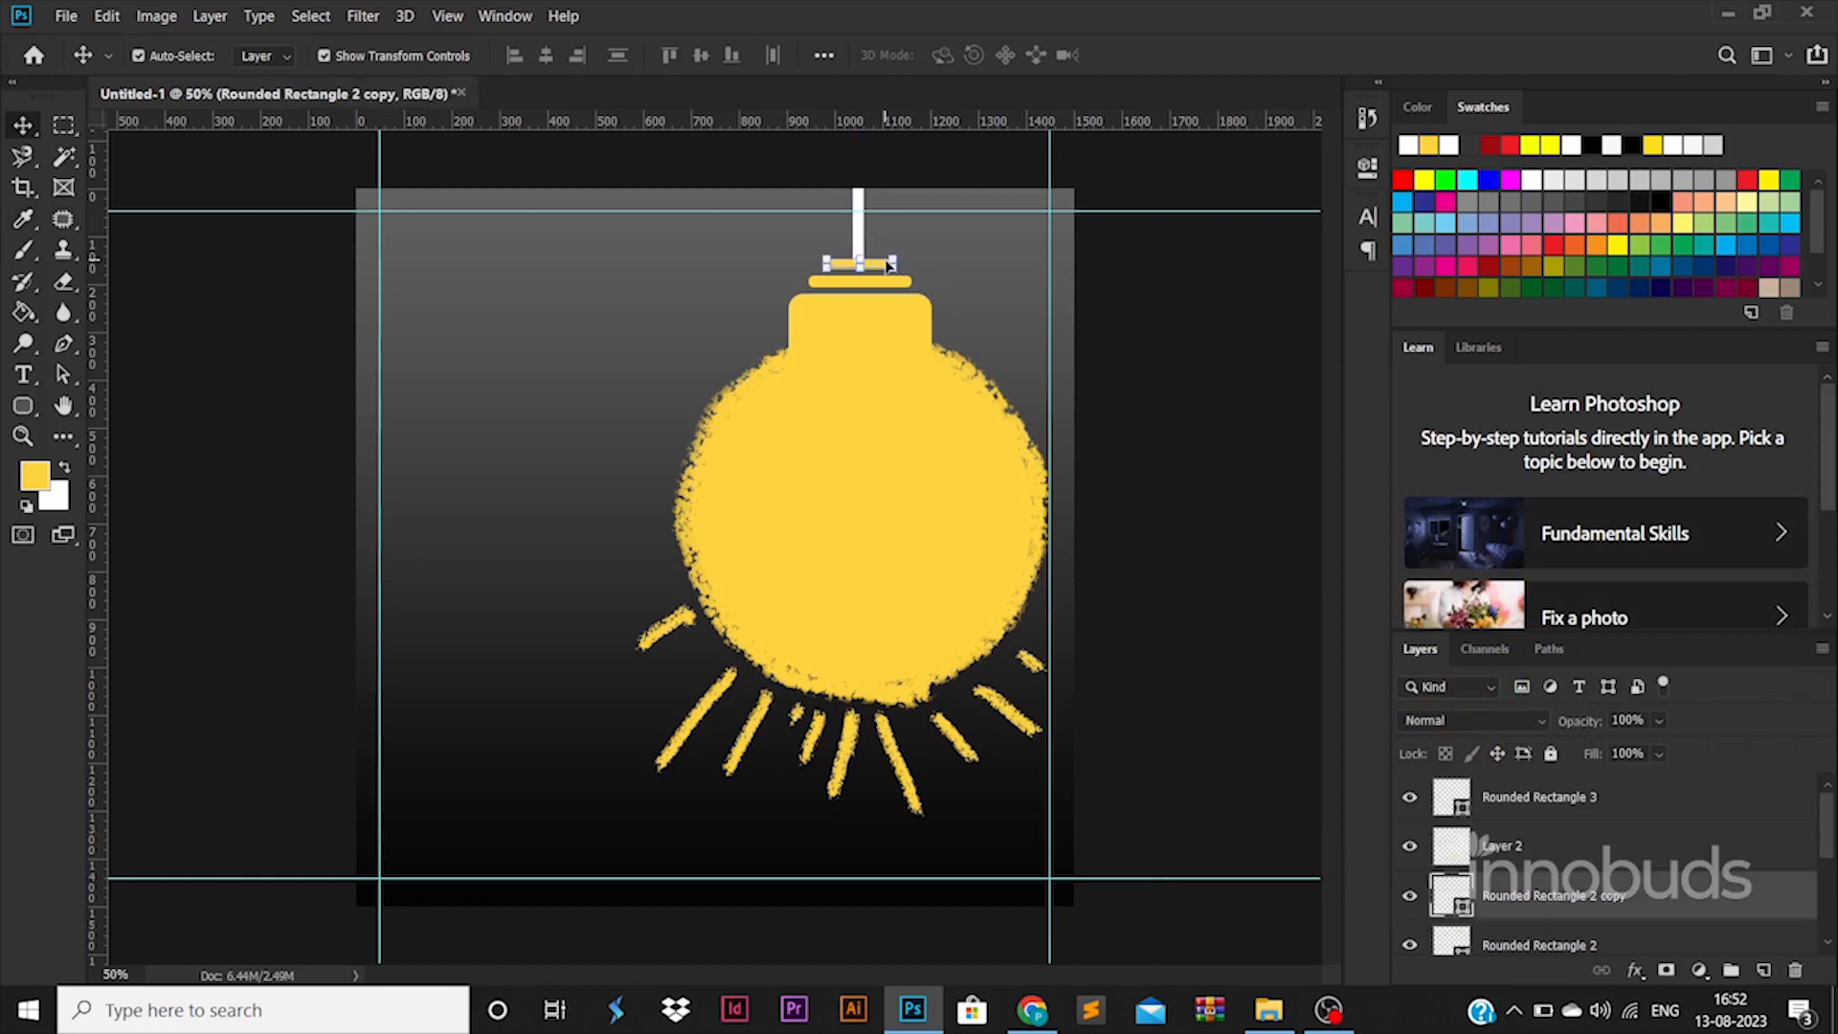
double_click(1462, 903)
left_click_drag(1245, 536, 1067, 360)
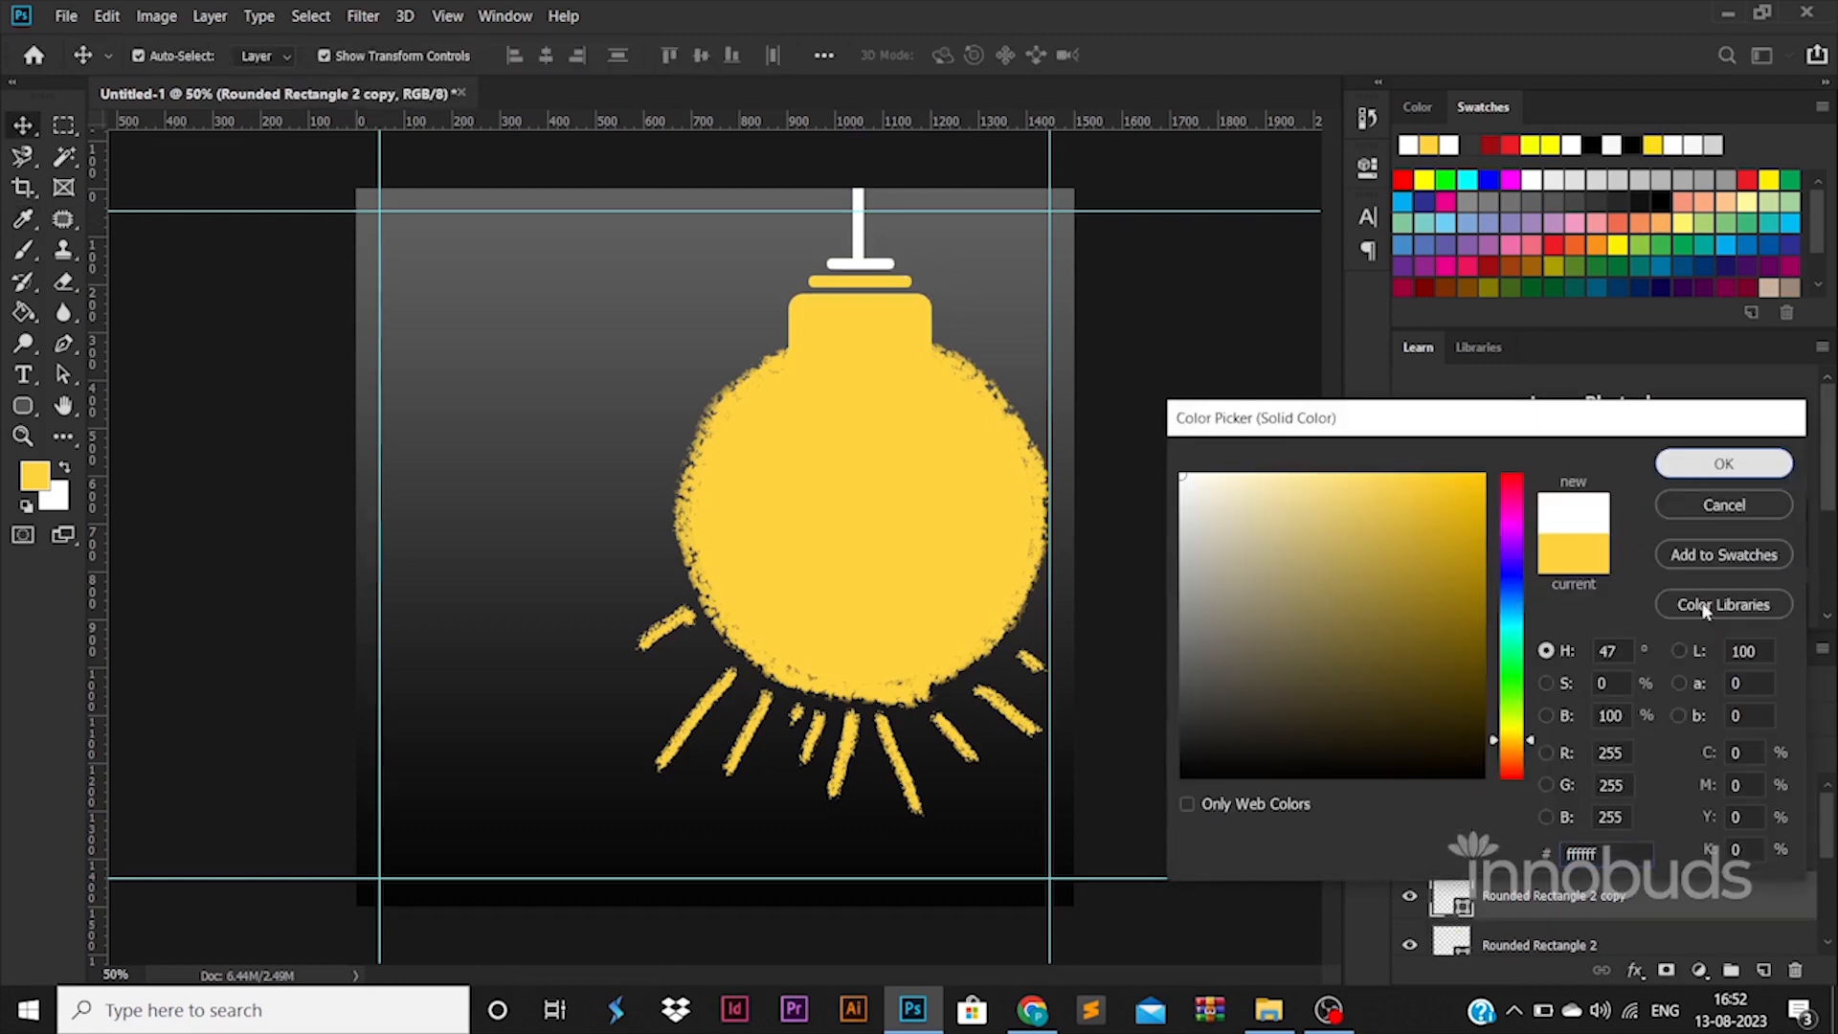
left_click(1724, 464)
Step: Turn the light rays white with a Color Overlay on their layer
left_click(878, 704)
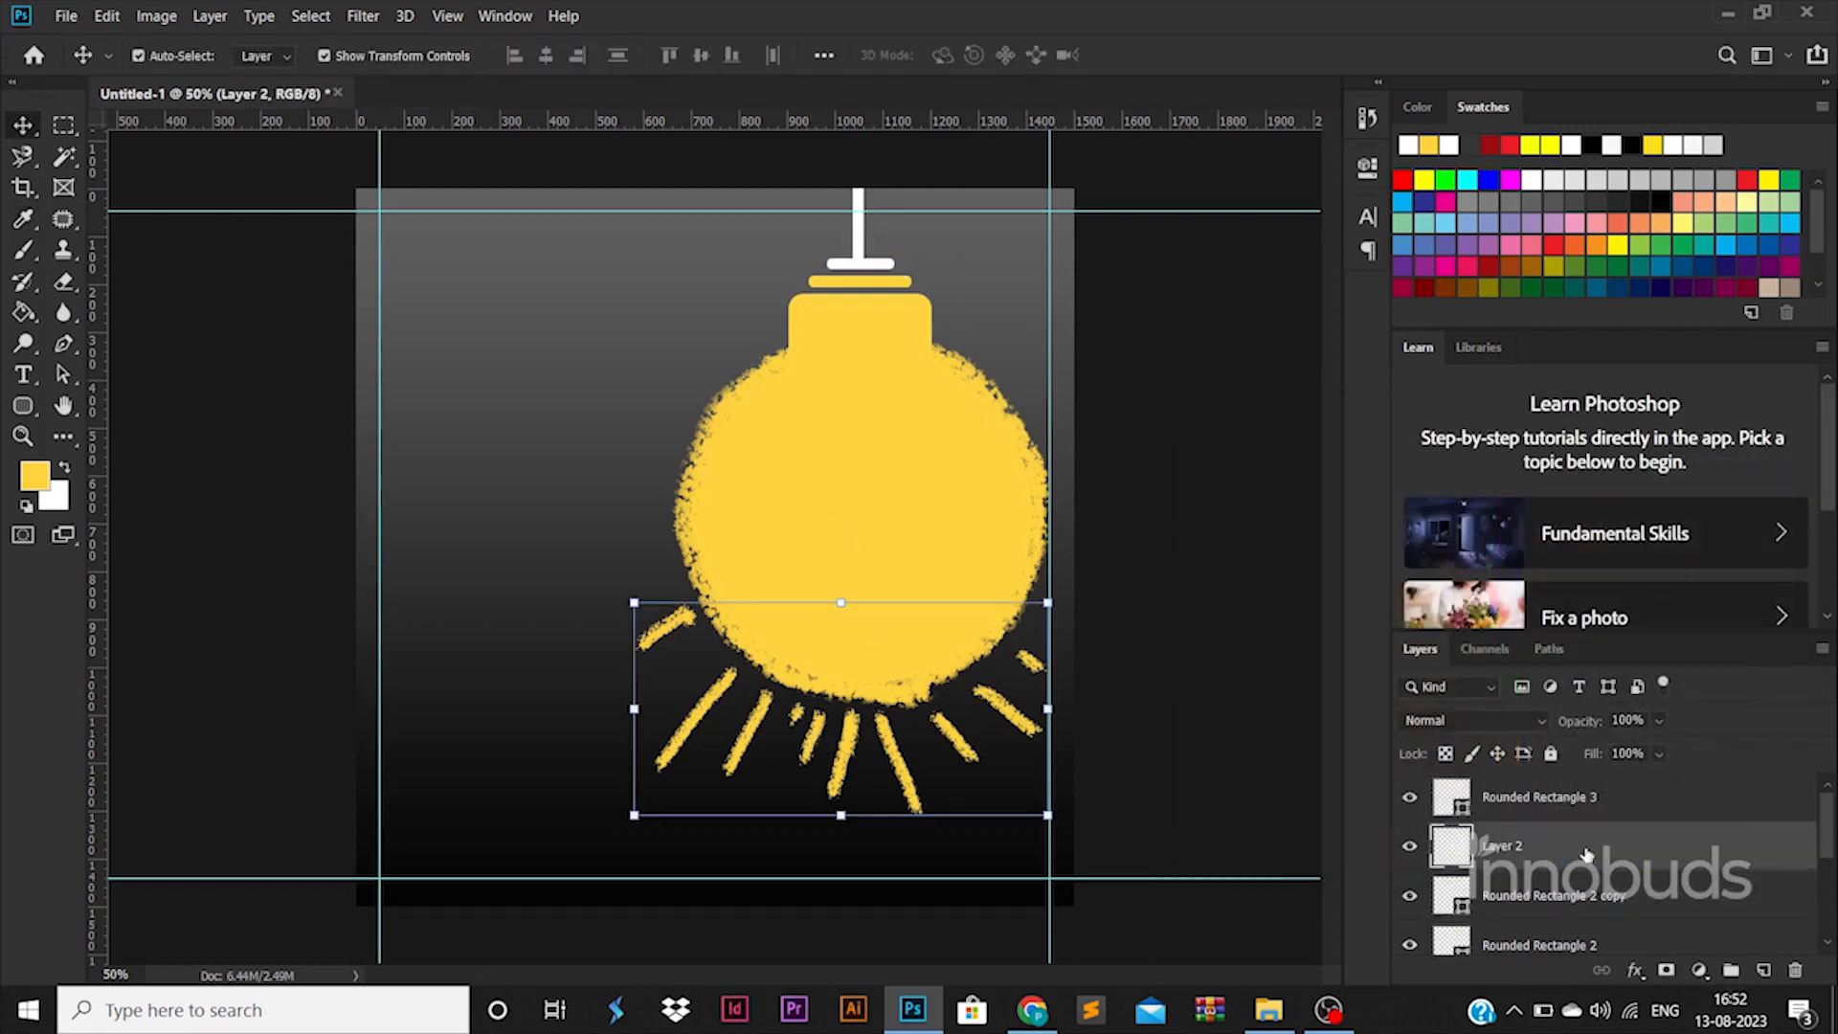
double_click(1585, 854)
left_click(934, 729)
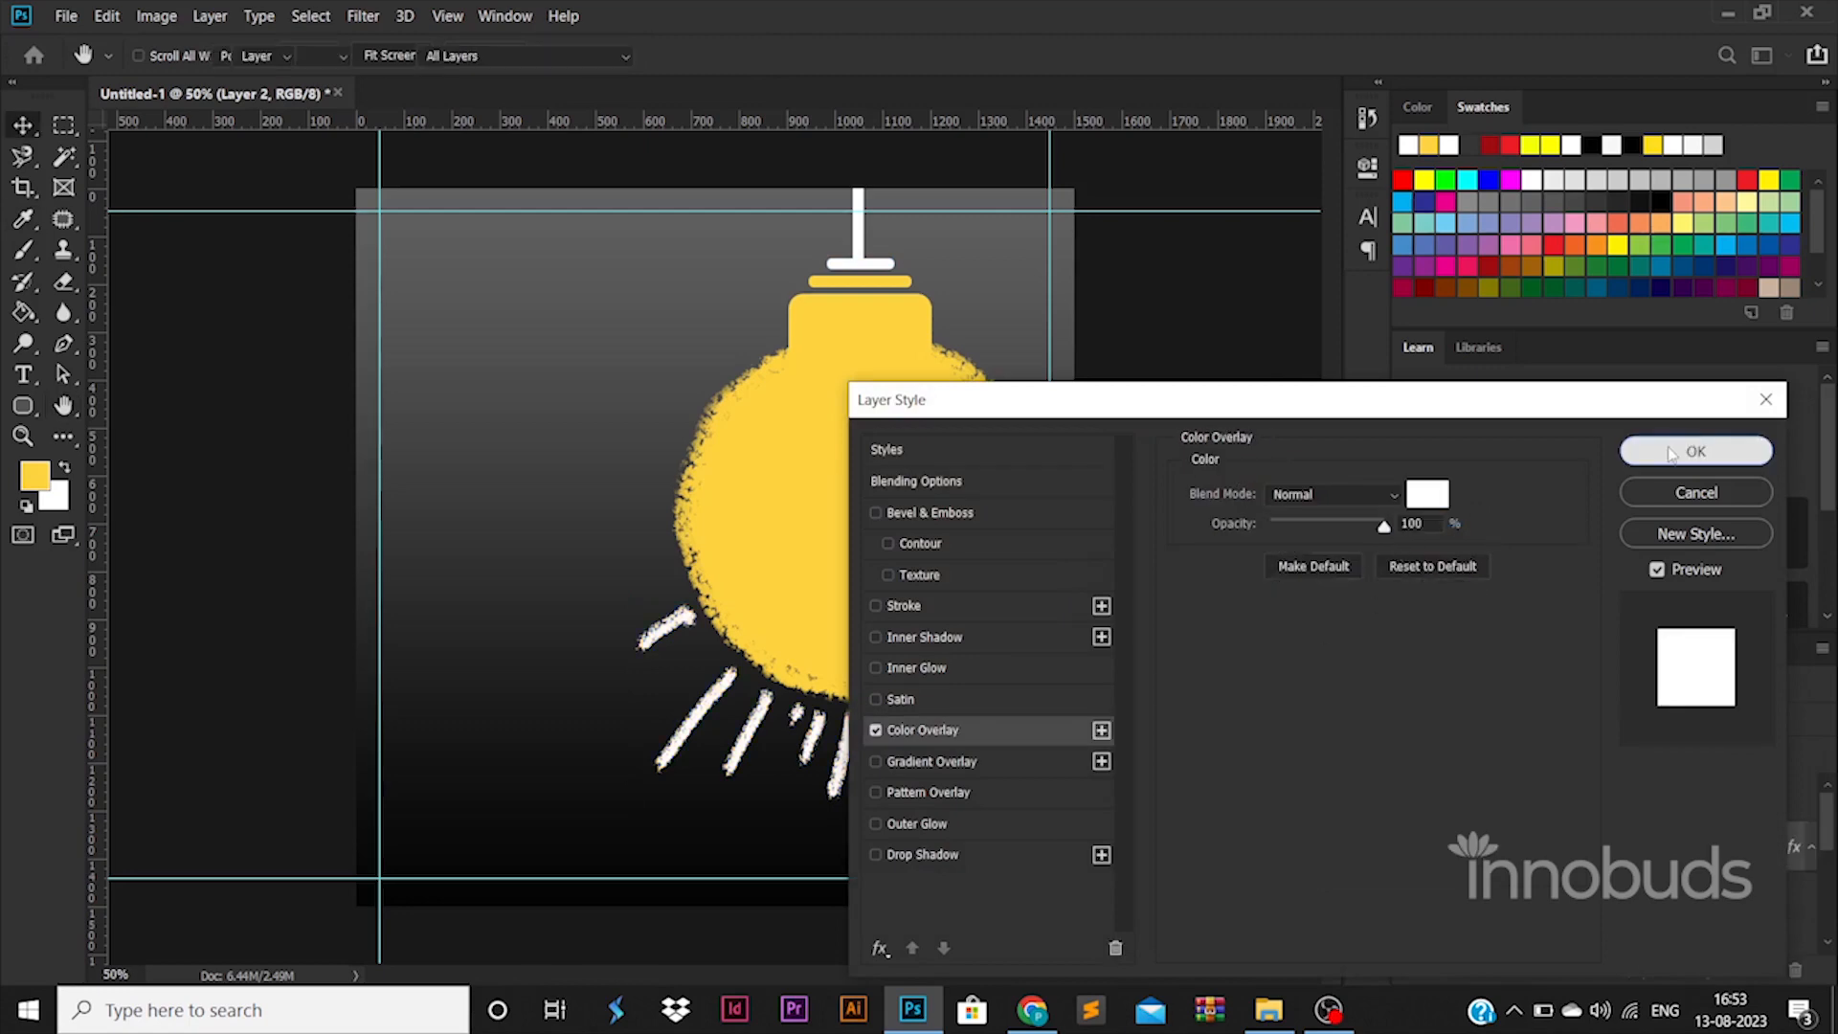
left_click(1670, 451)
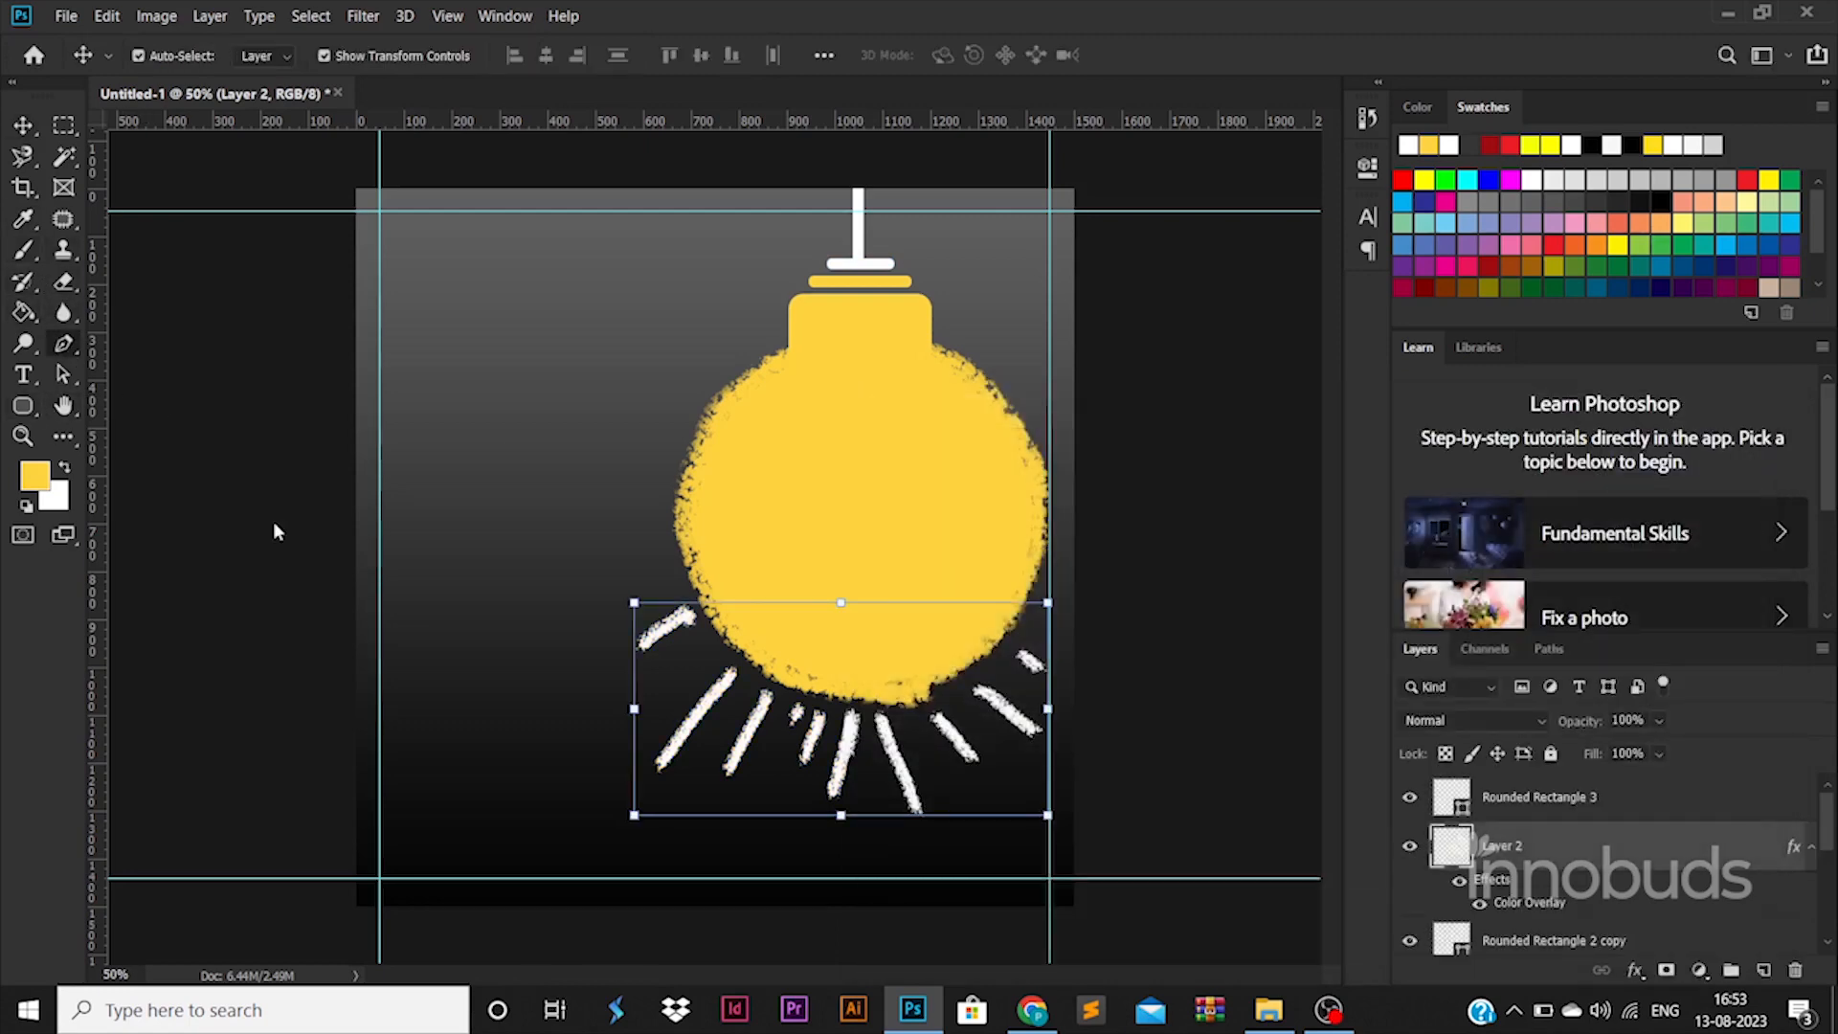
Step: Draw a closed wave-shaped Pen path across the bottom of the poster
key("p")
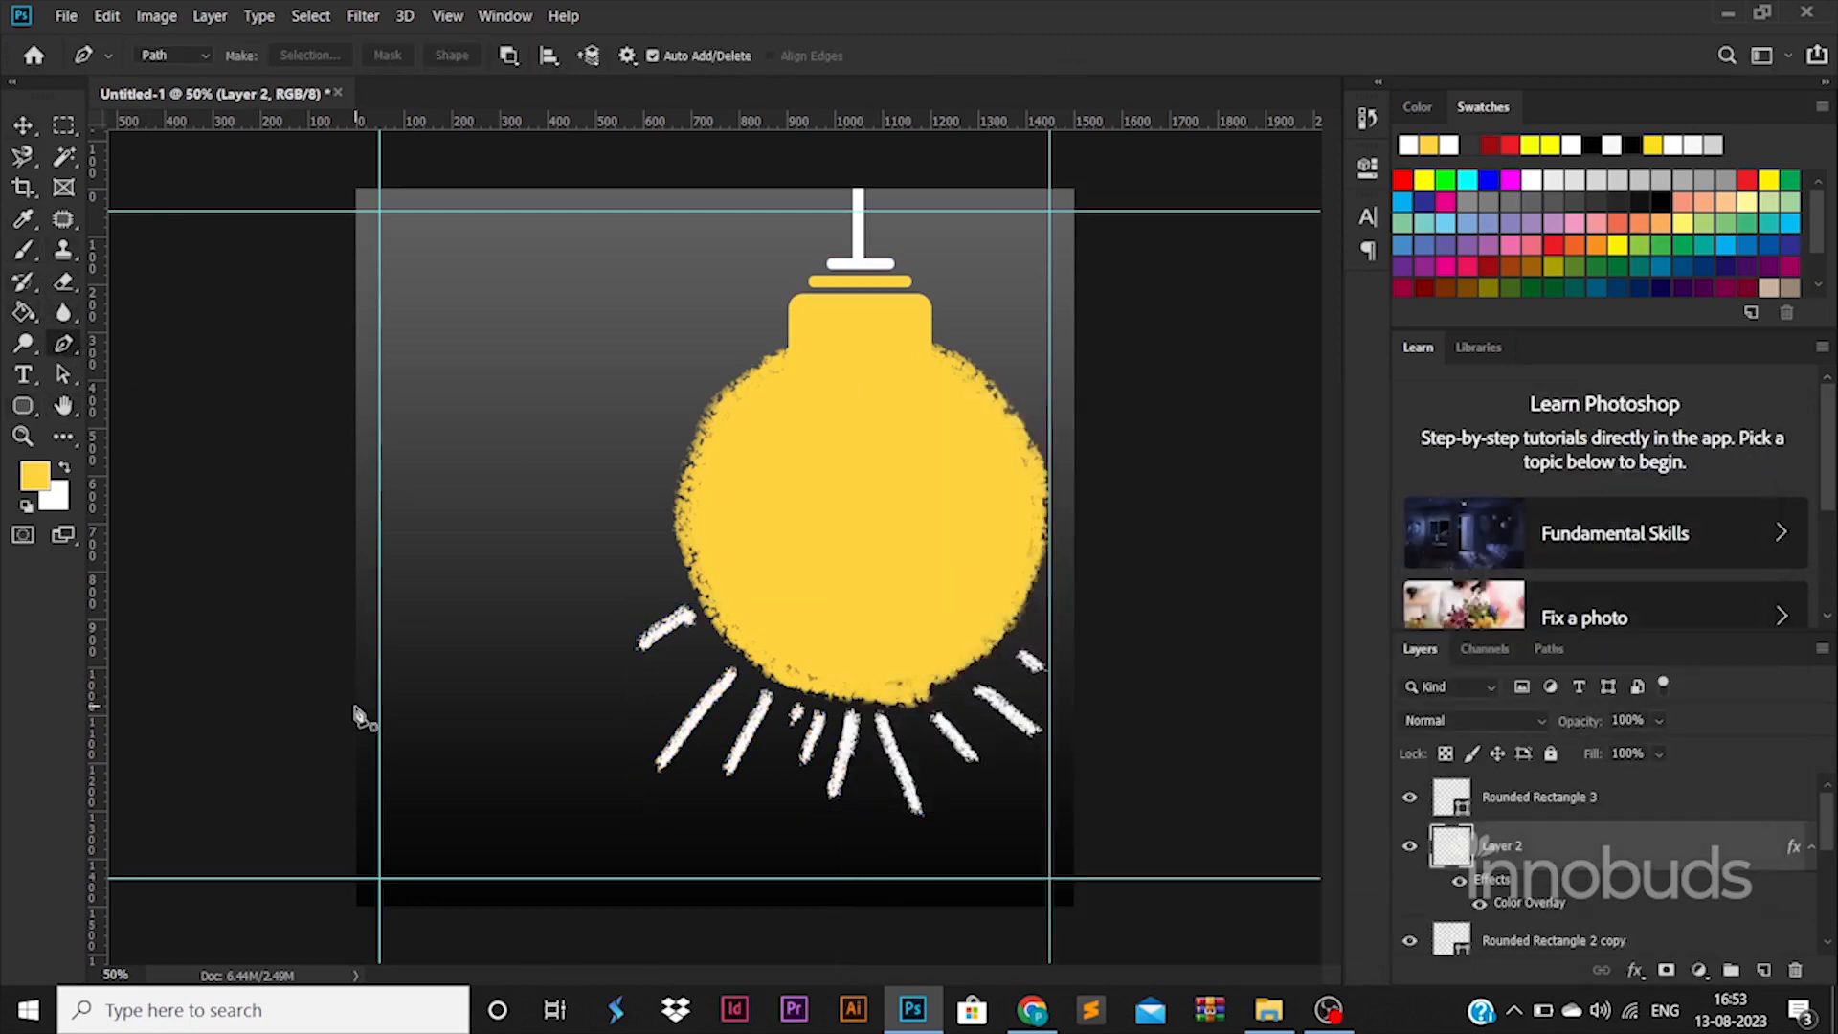
left_click(355, 706)
left_click_drag(814, 594, 1065, 450)
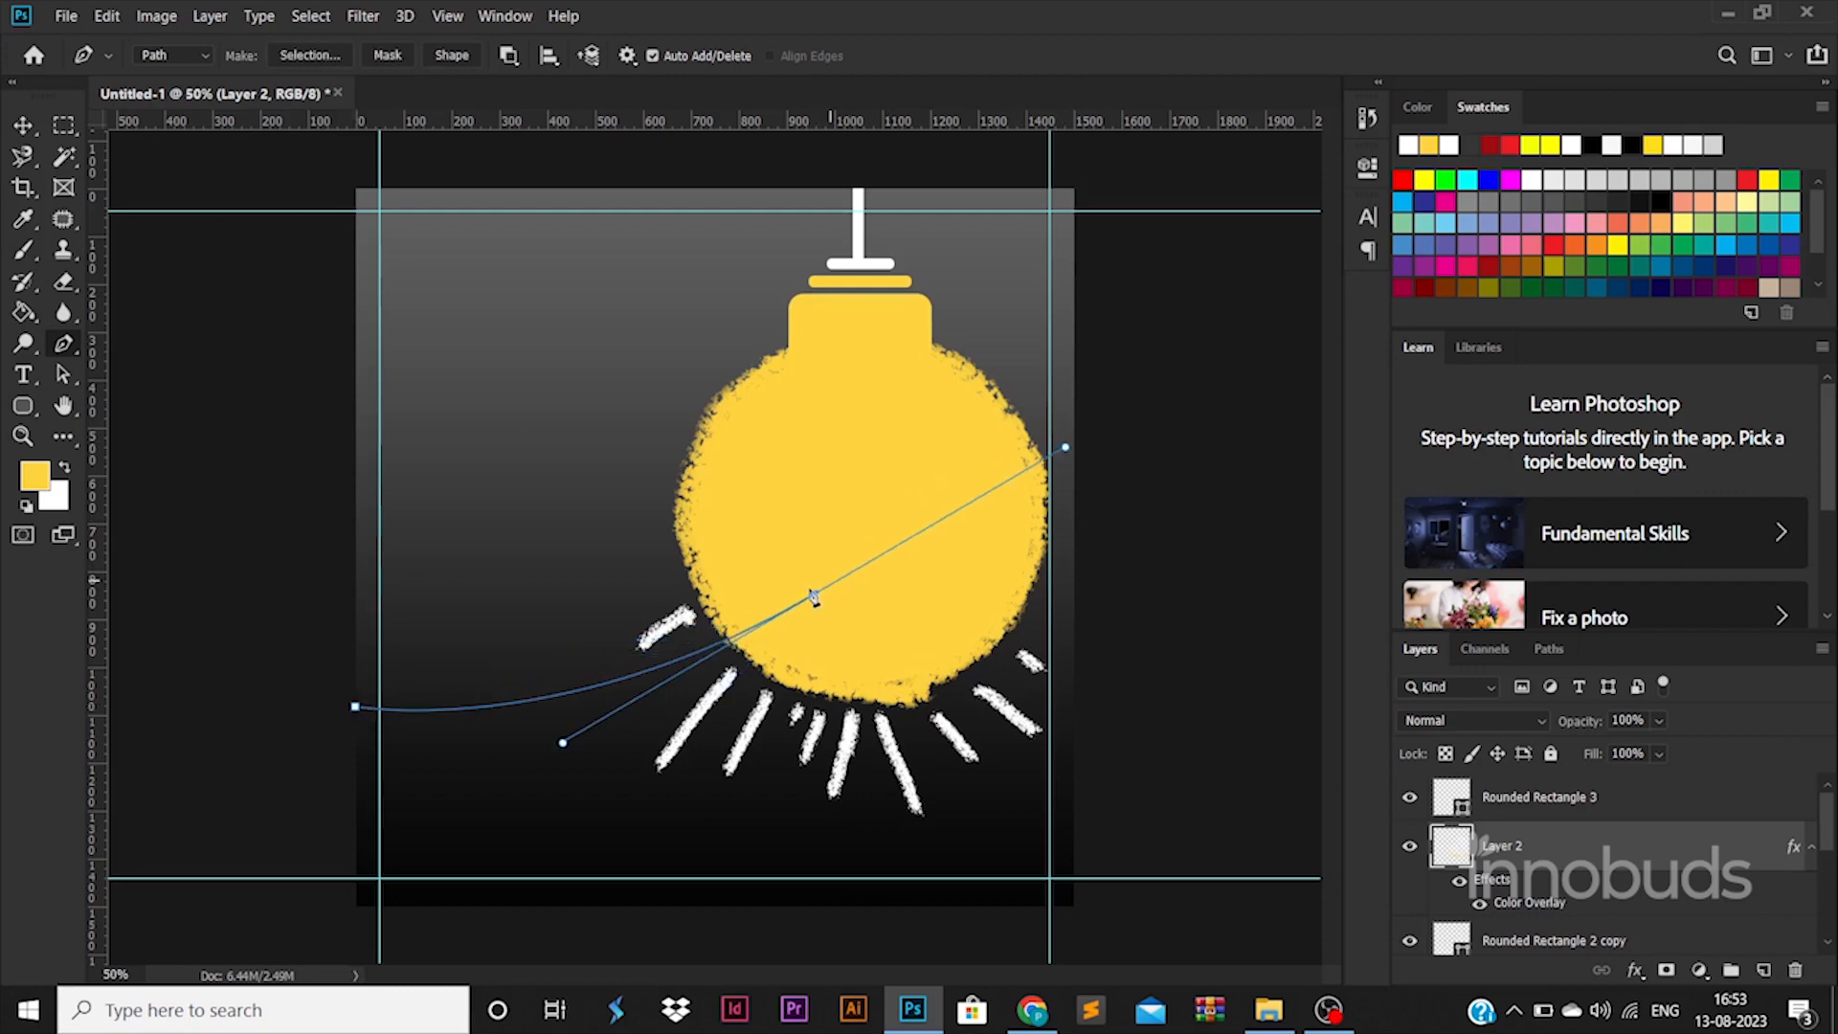
left_click(814, 595, "alt")
left_click_drag(1077, 553, 1199, 625)
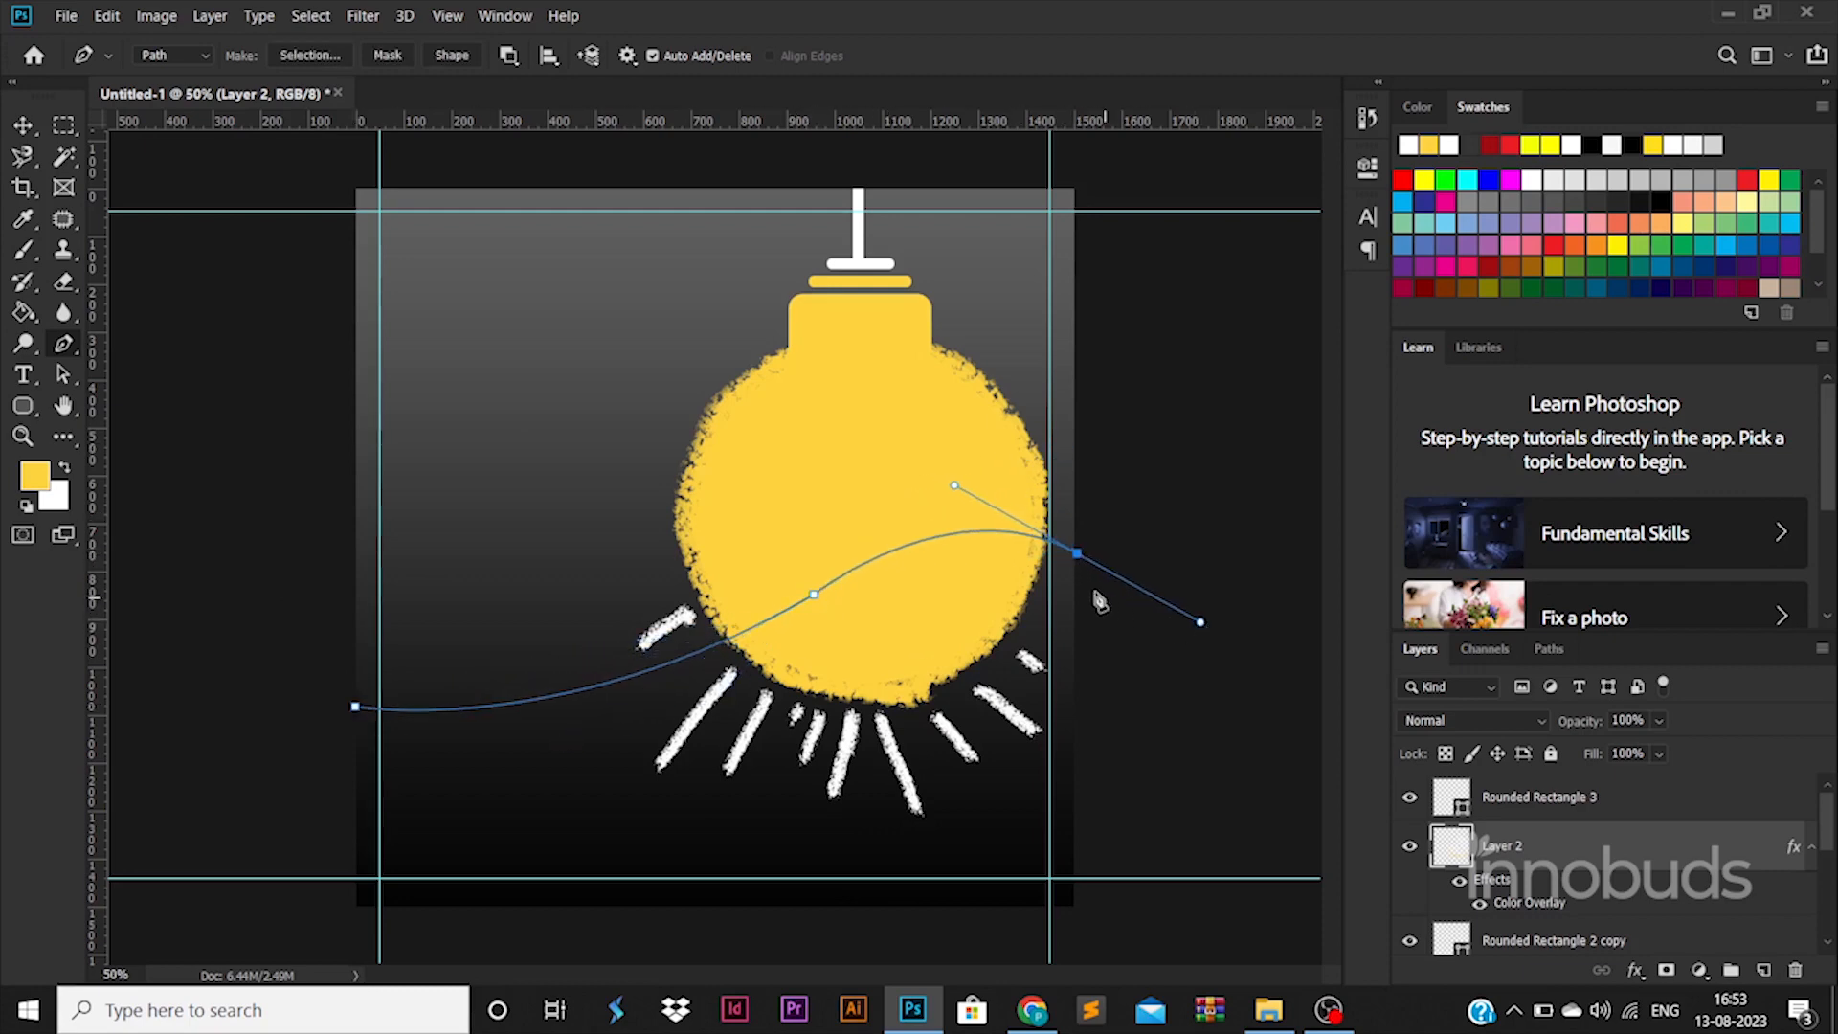
left_click(1076, 904)
left_click(360, 907)
left_click(355, 707)
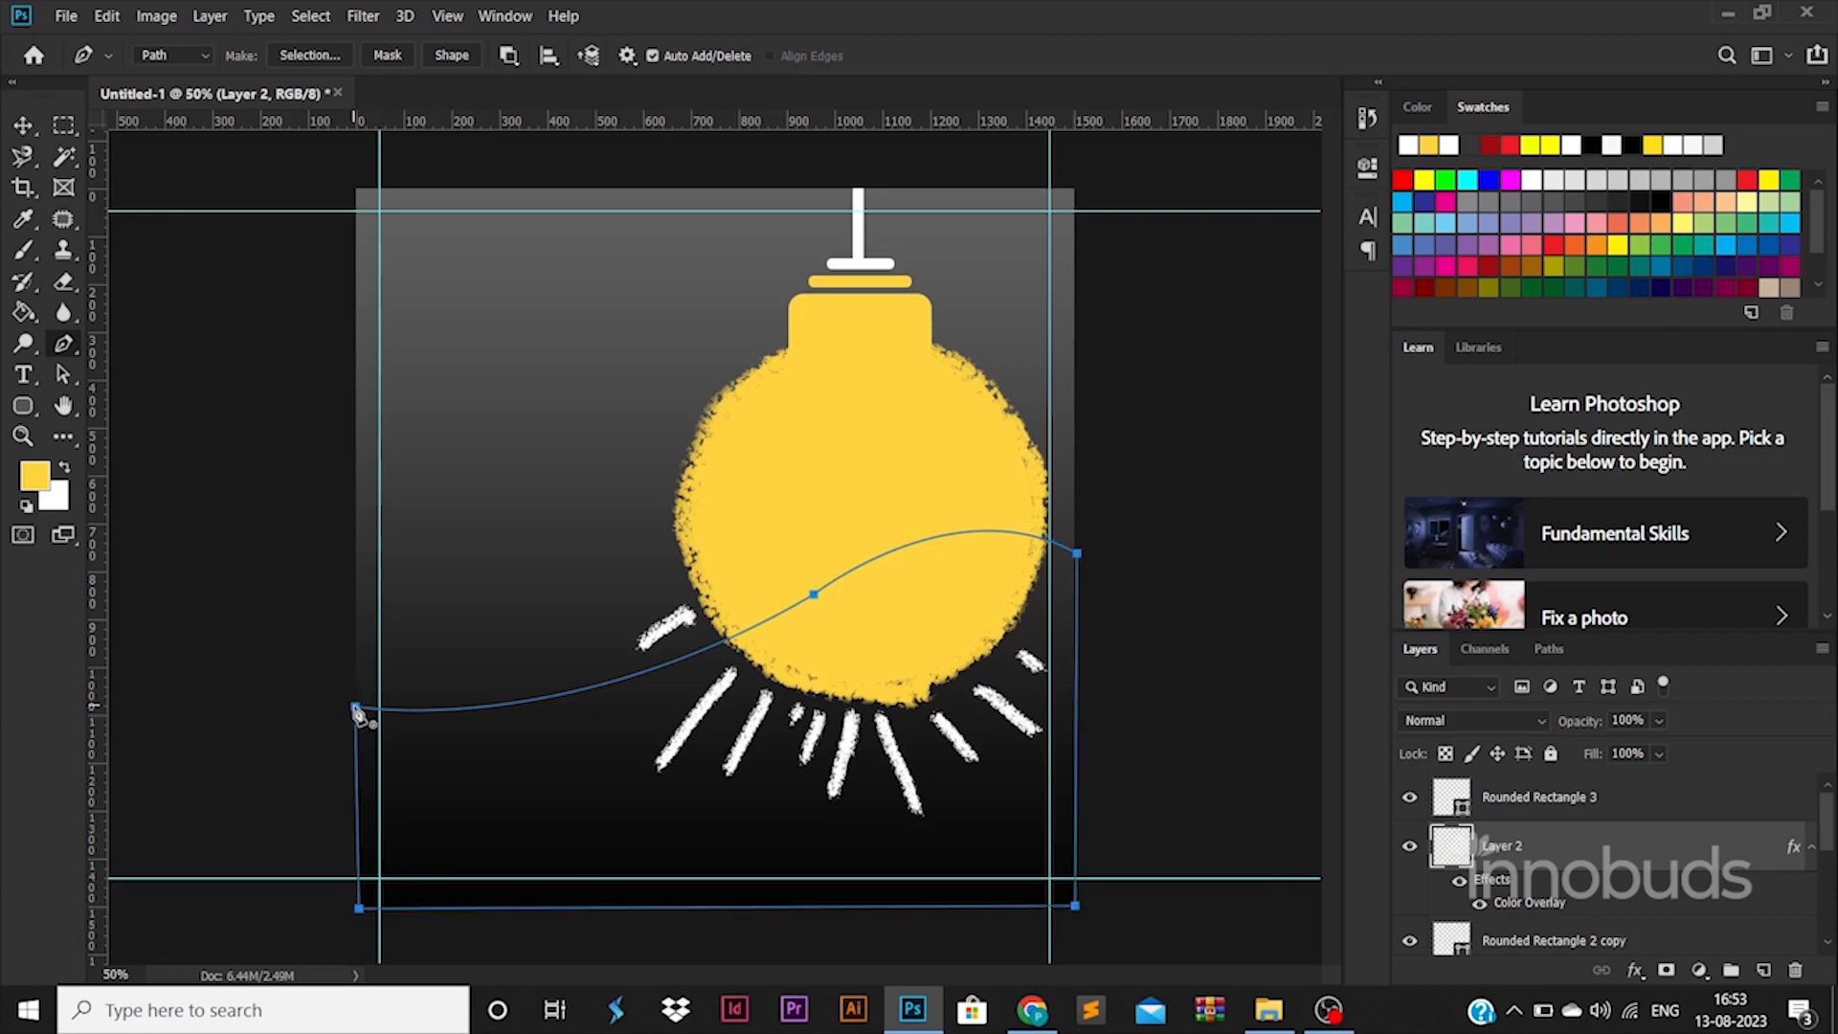
Step: Create a new empty Layer 3 to hold the wave
left_click(22, 132)
left_click(1098, 560)
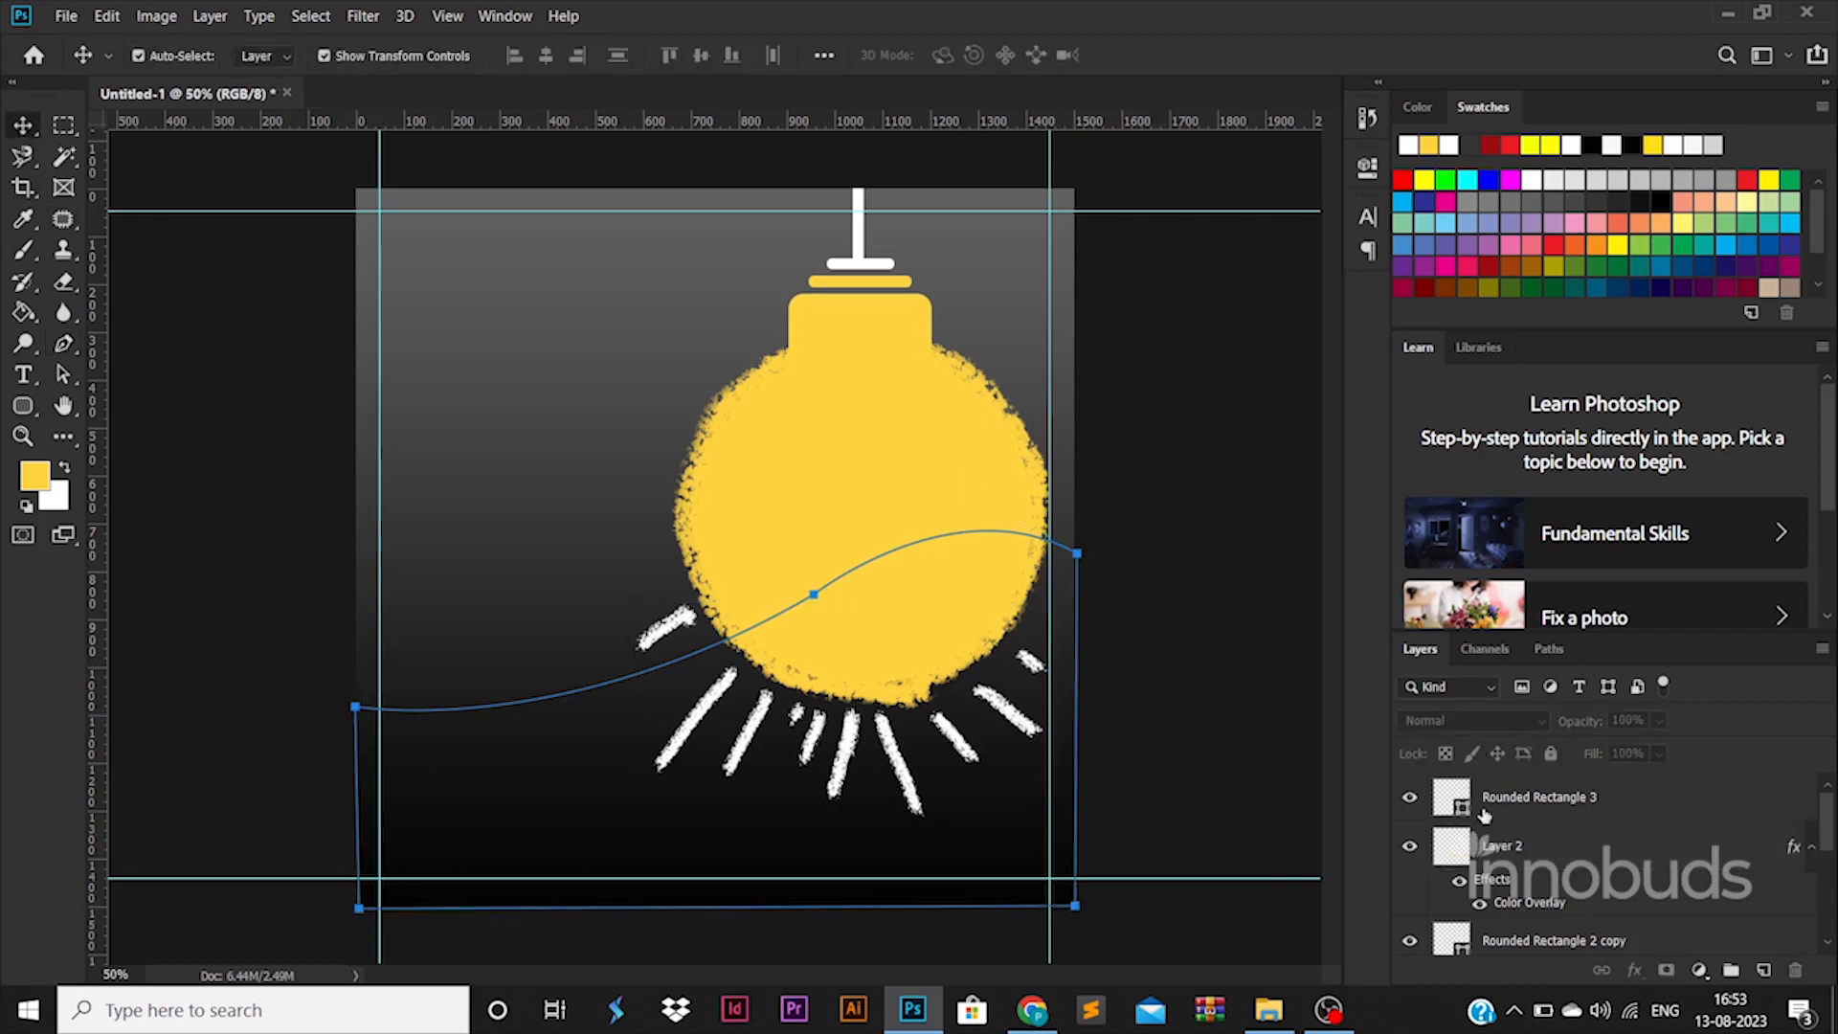
left_click(1764, 973)
right_click(880, 728)
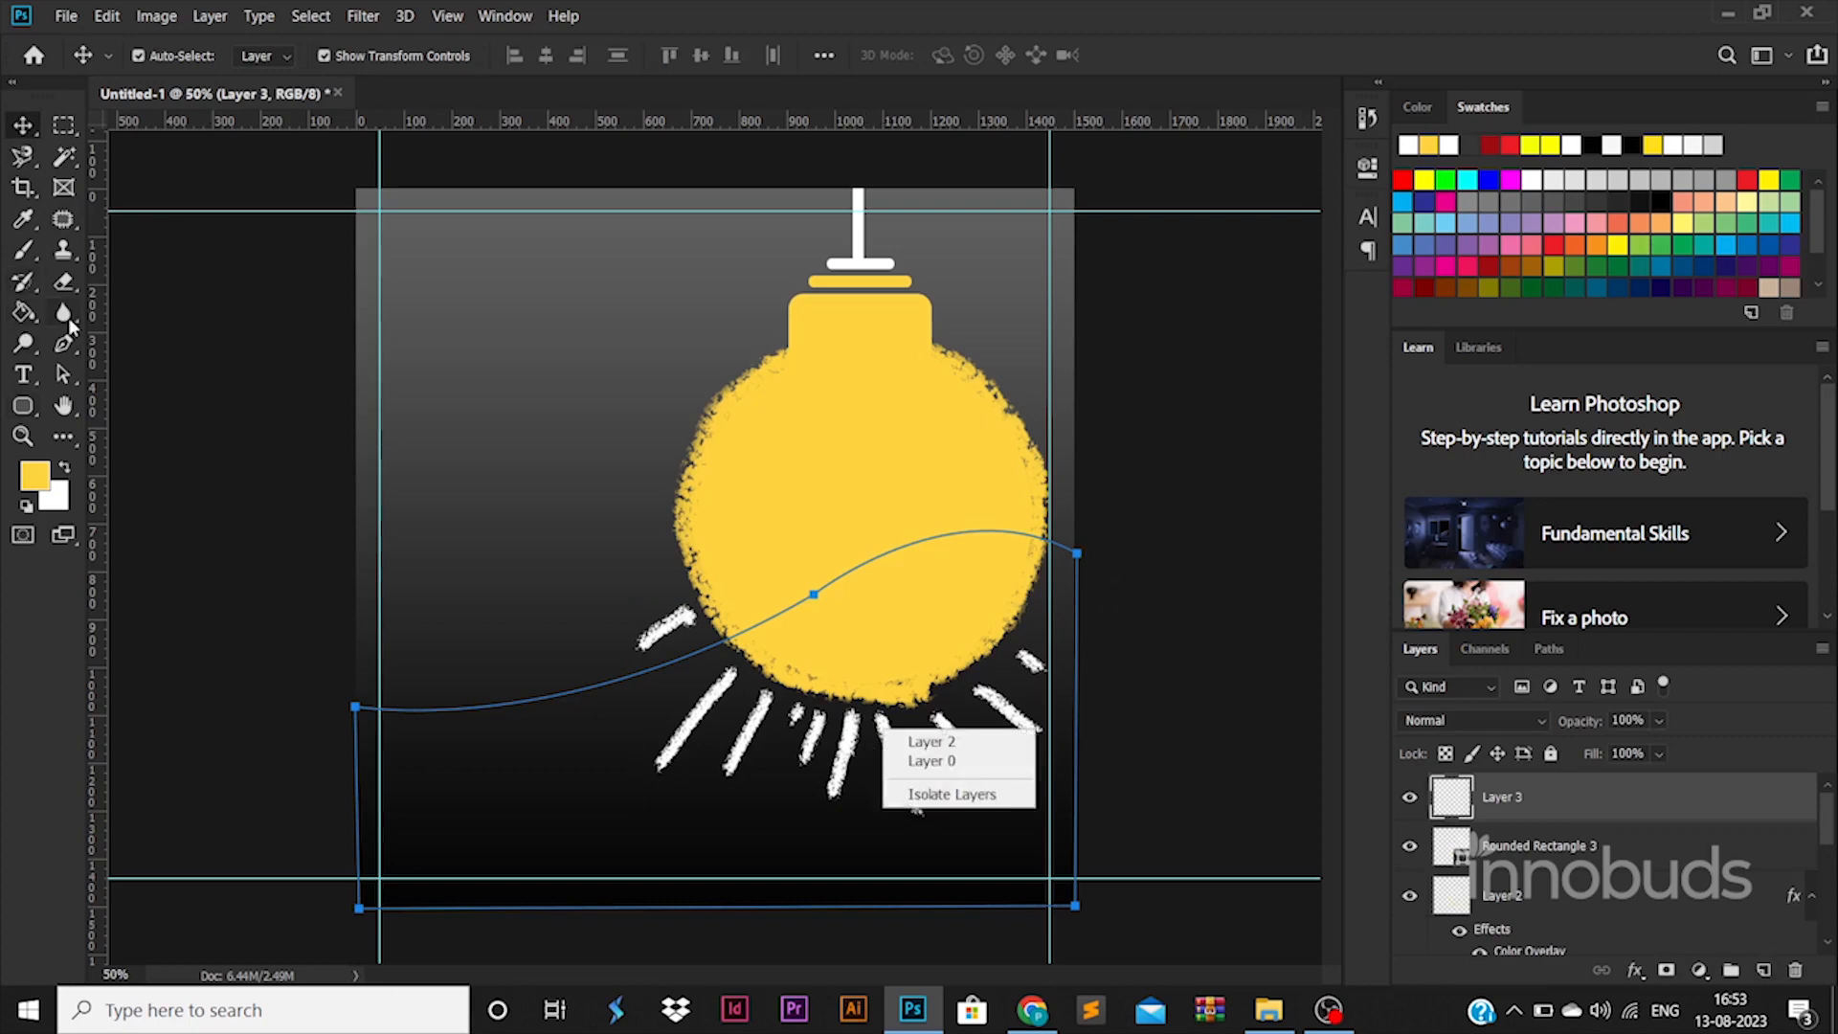
left_click(62, 345)
right_click(603, 713)
left_click(71, 353)
left_click(70, 350)
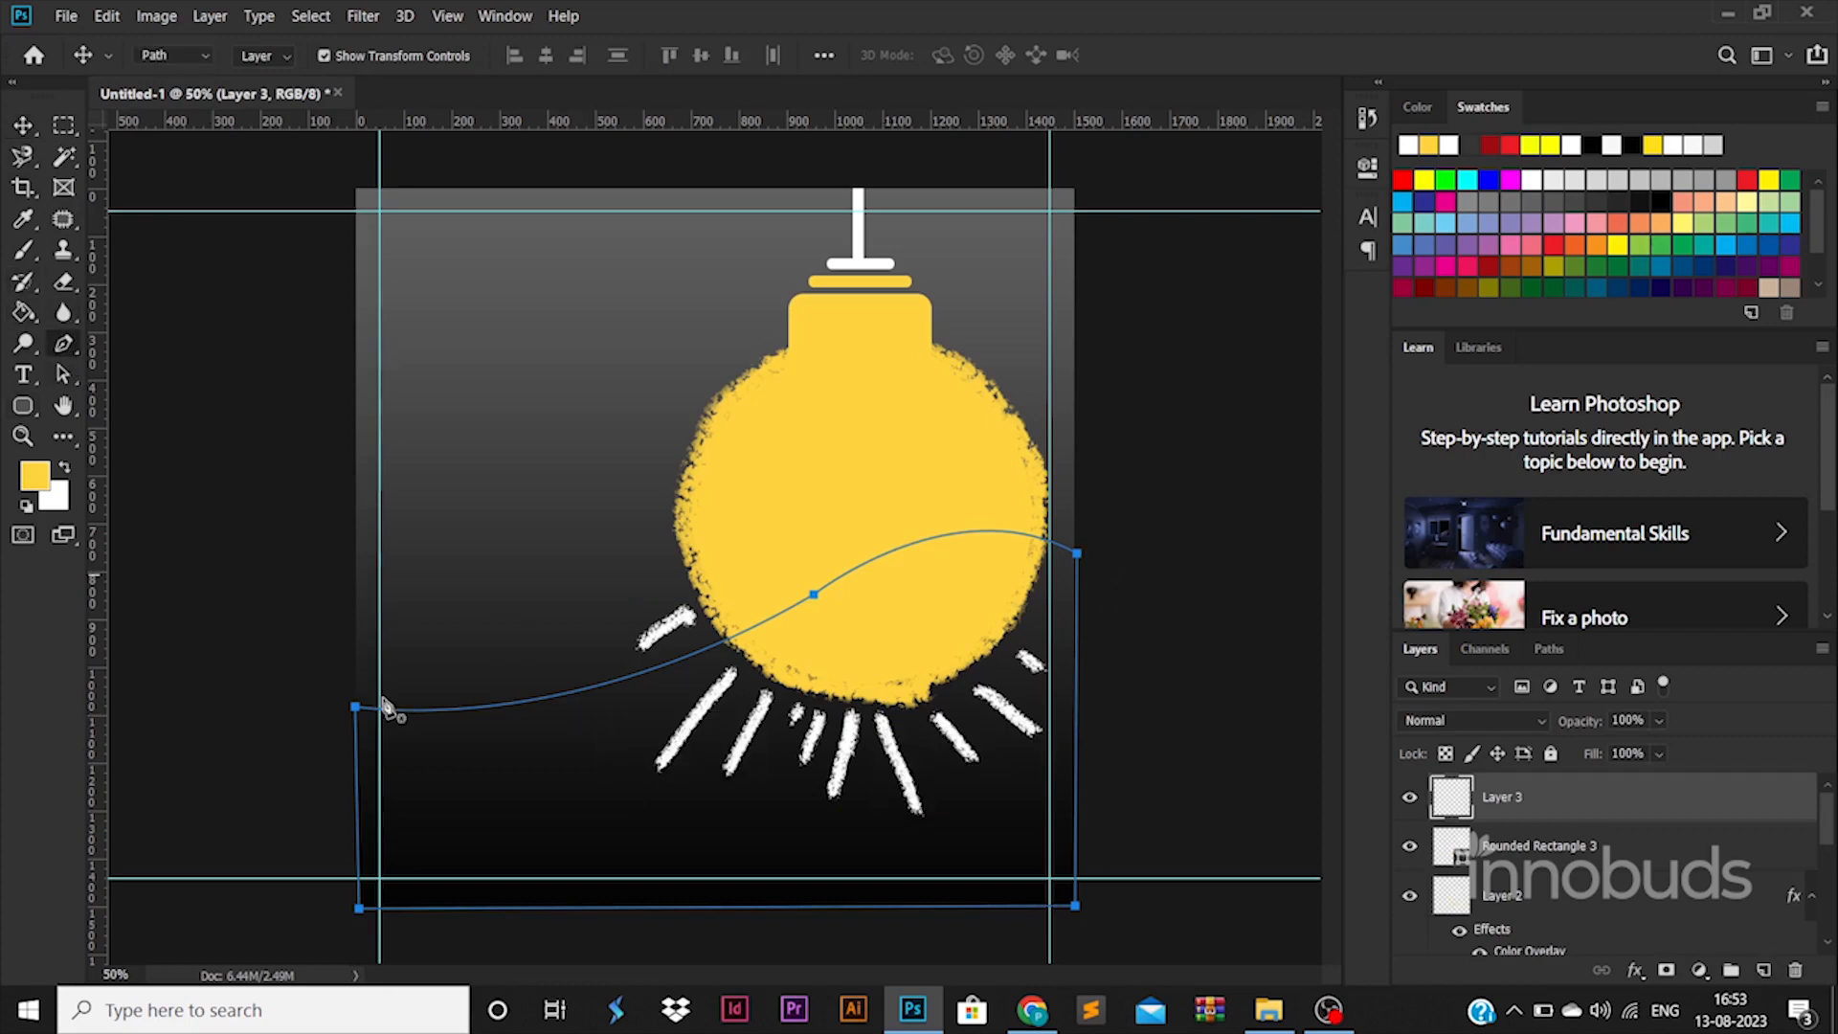
Step: Convert the path to a selection, fill it yellow, deselect, and lower the wave layer
right_click(434, 763)
left_click(544, 333)
key("Return")
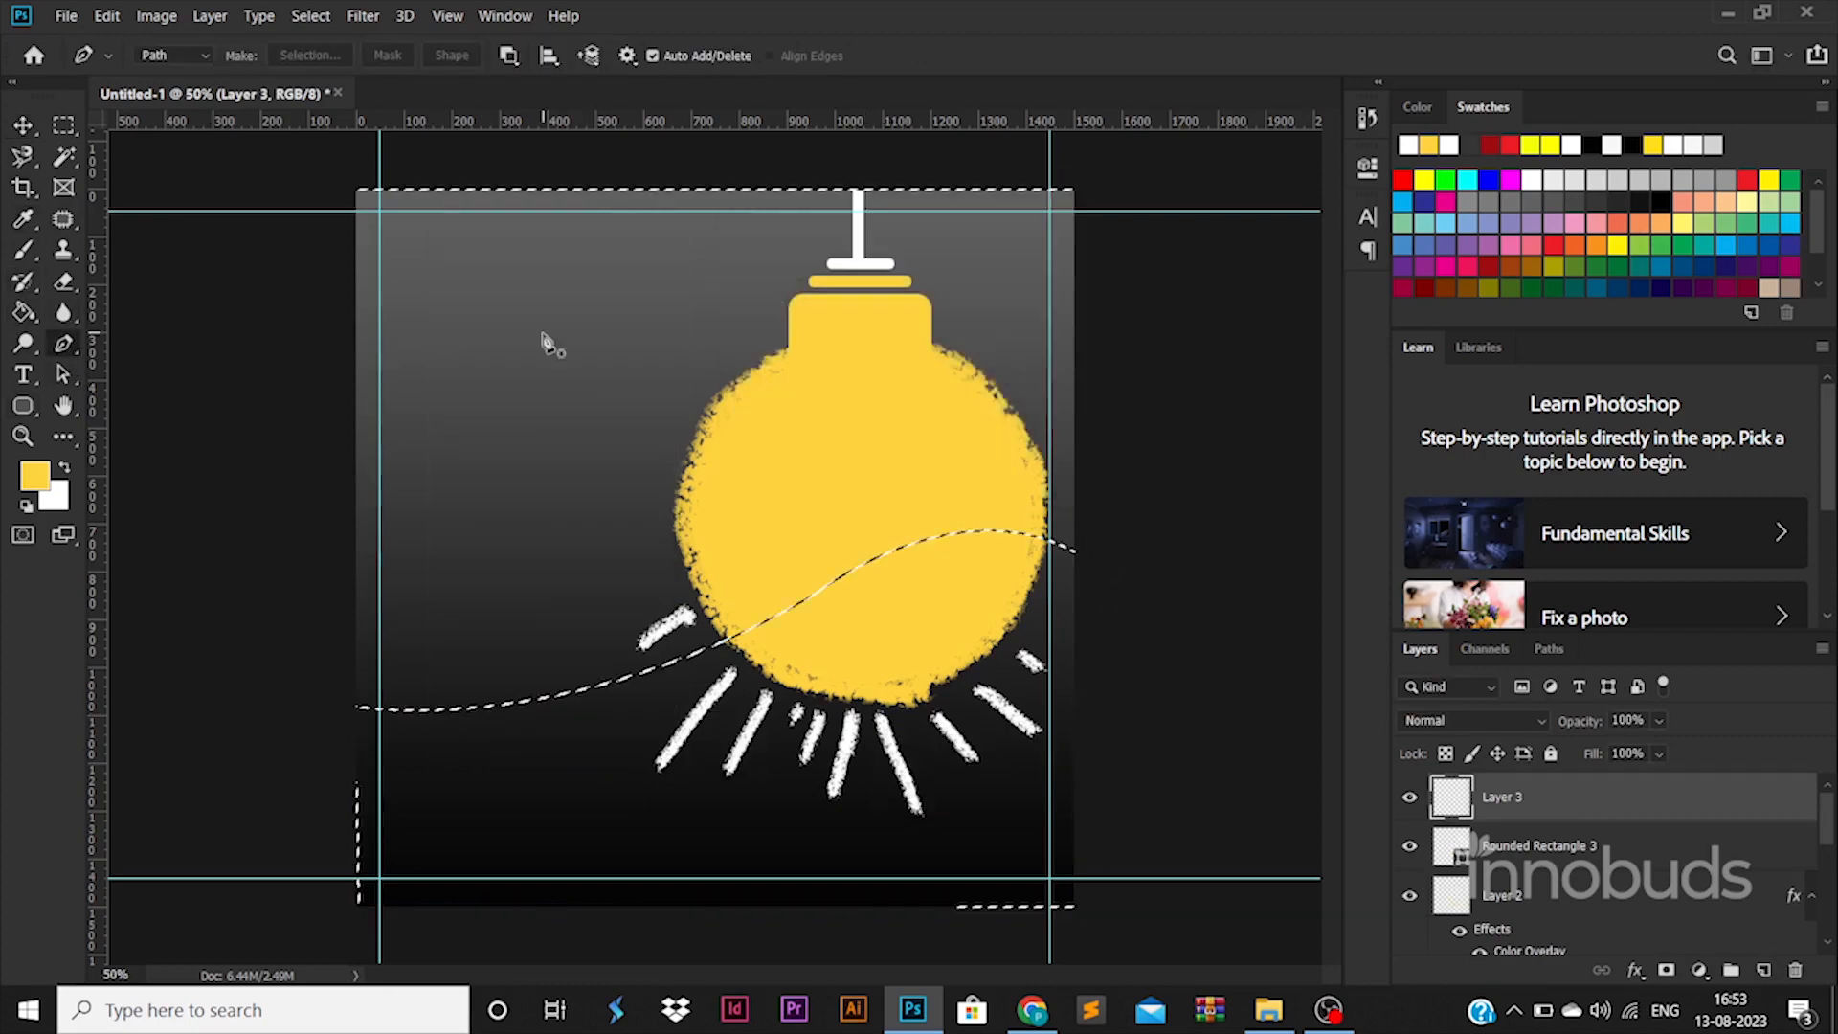
key("g")
left_click(663, 809)
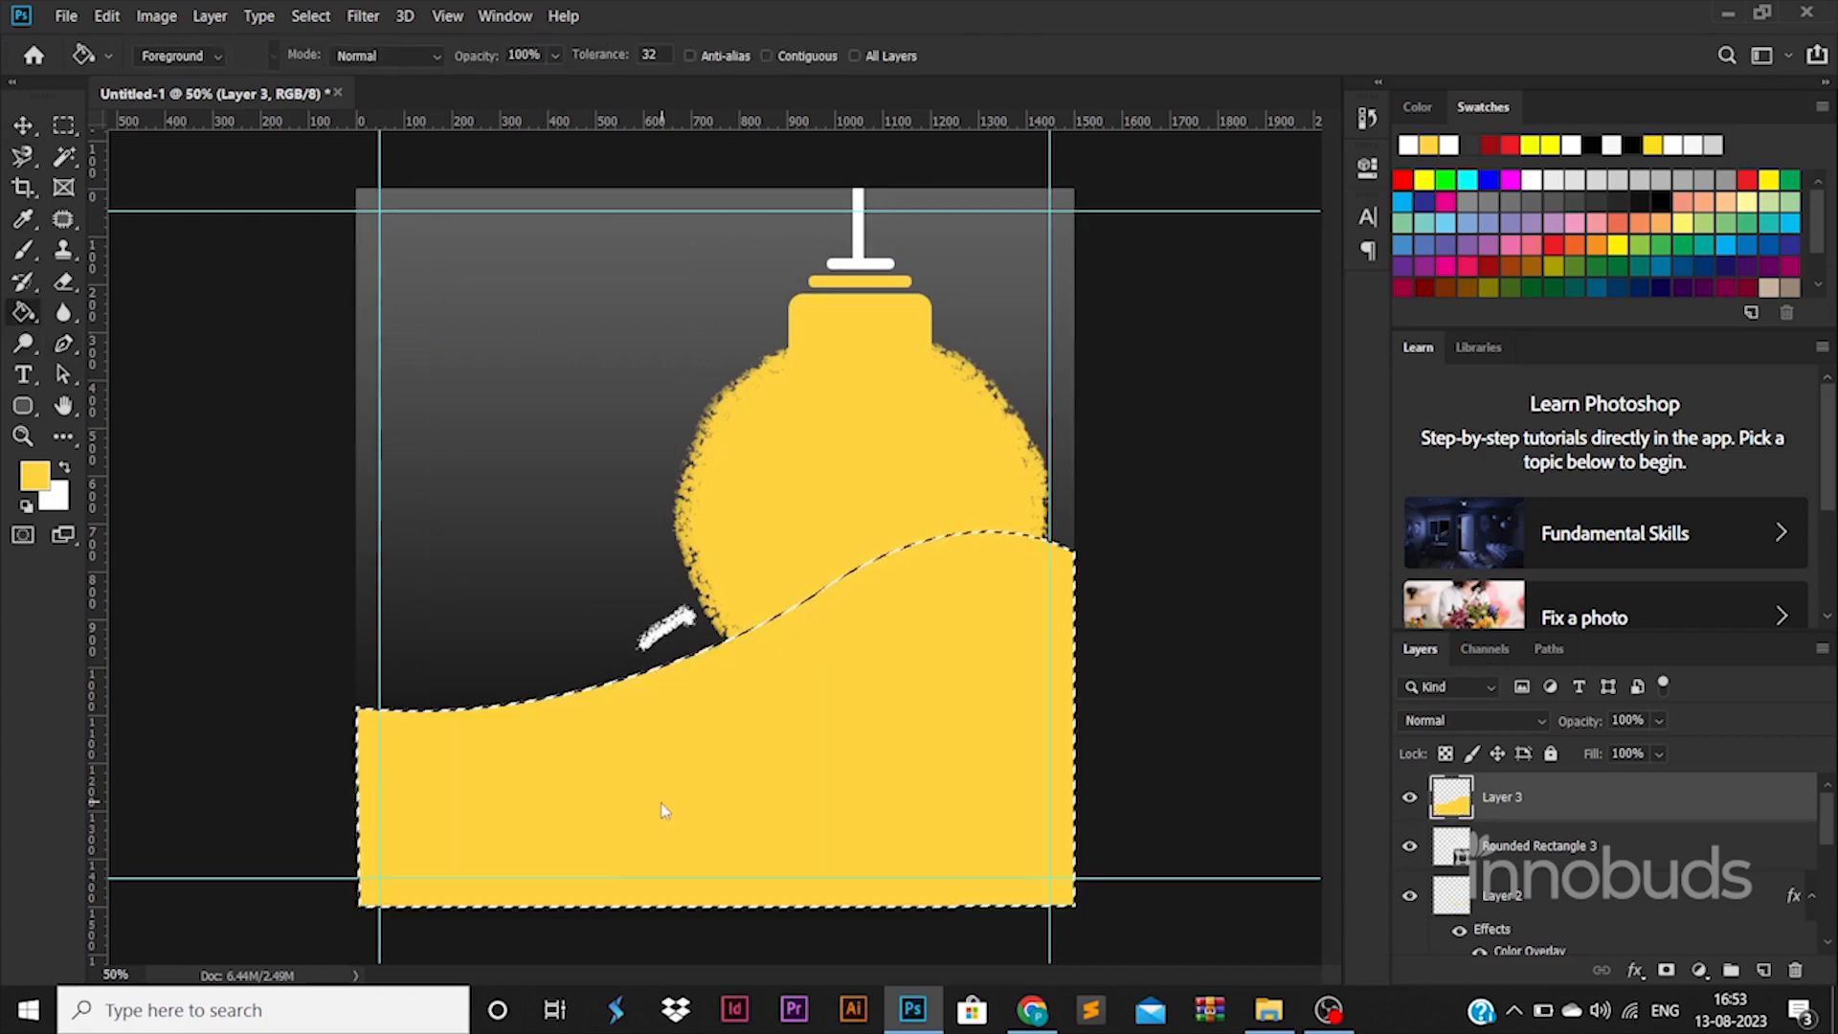
key("ctrl+d")
left_click_drag(1503, 796, 1551, 835)
Step: Add a Gradient Overlay to Layer 3 and set its left stop to green
double_click(1643, 813)
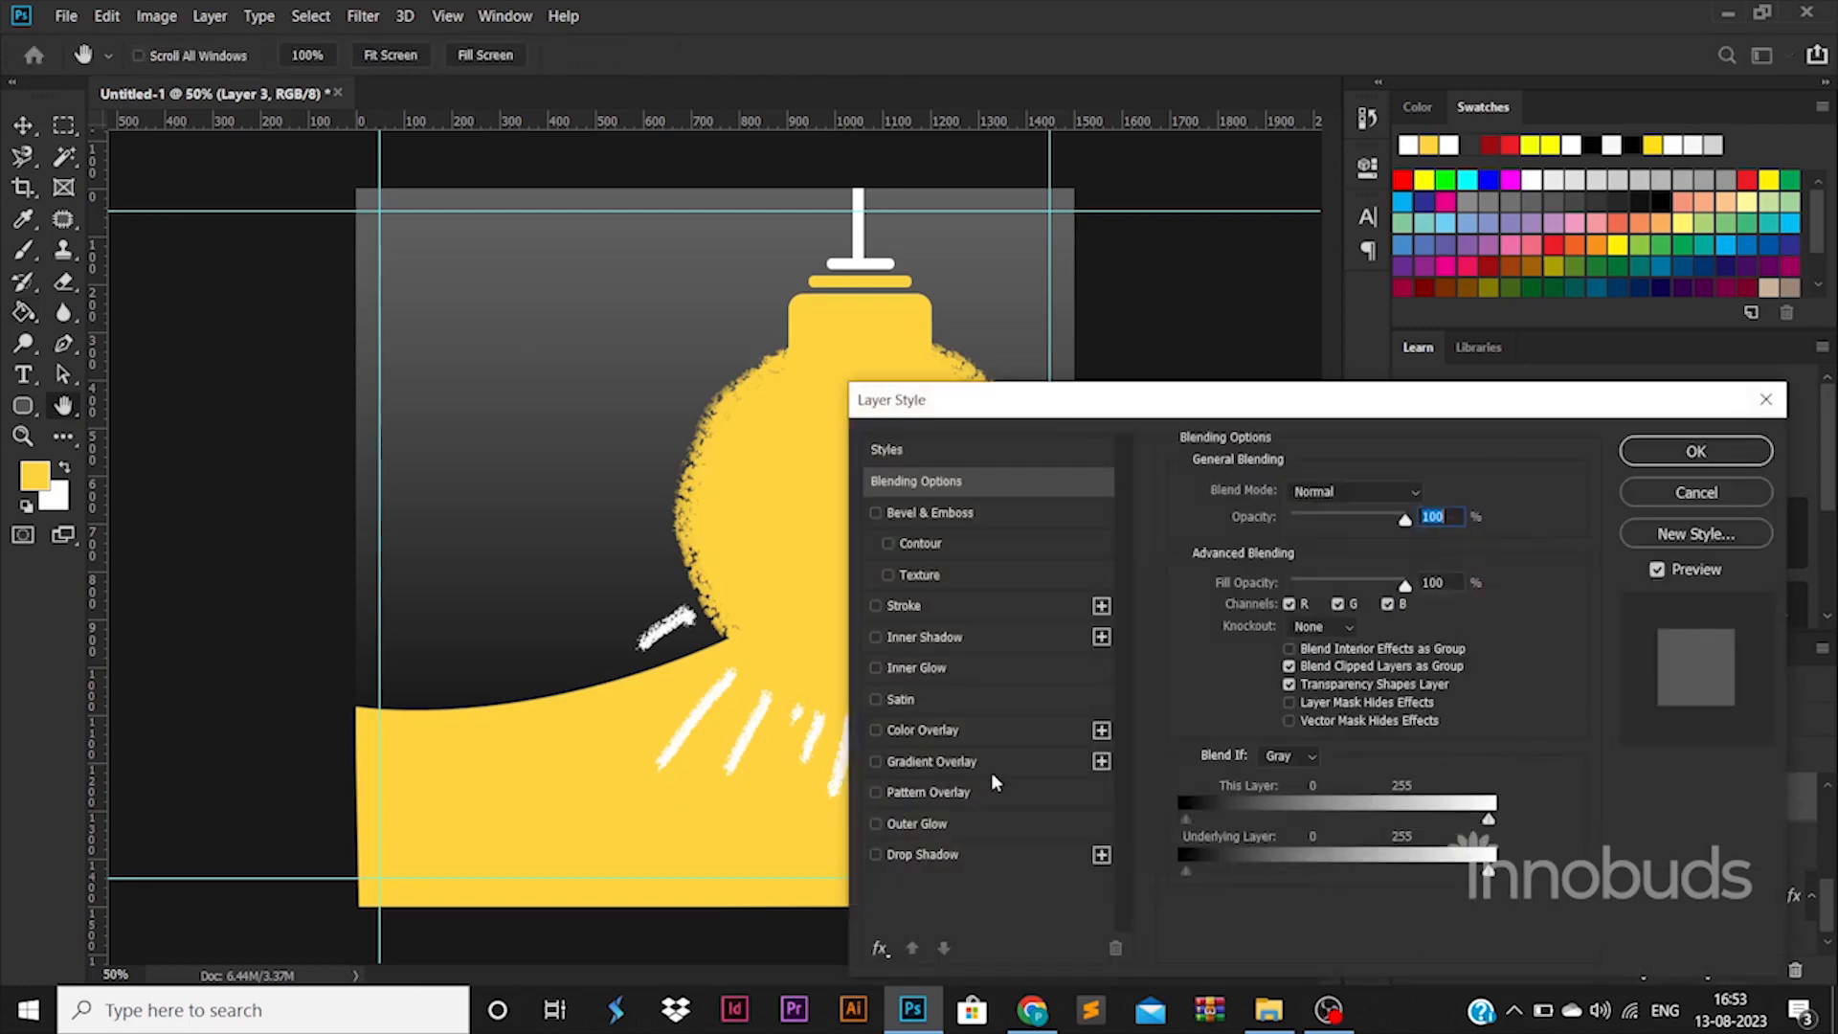
left_click(970, 761)
left_click(1359, 541)
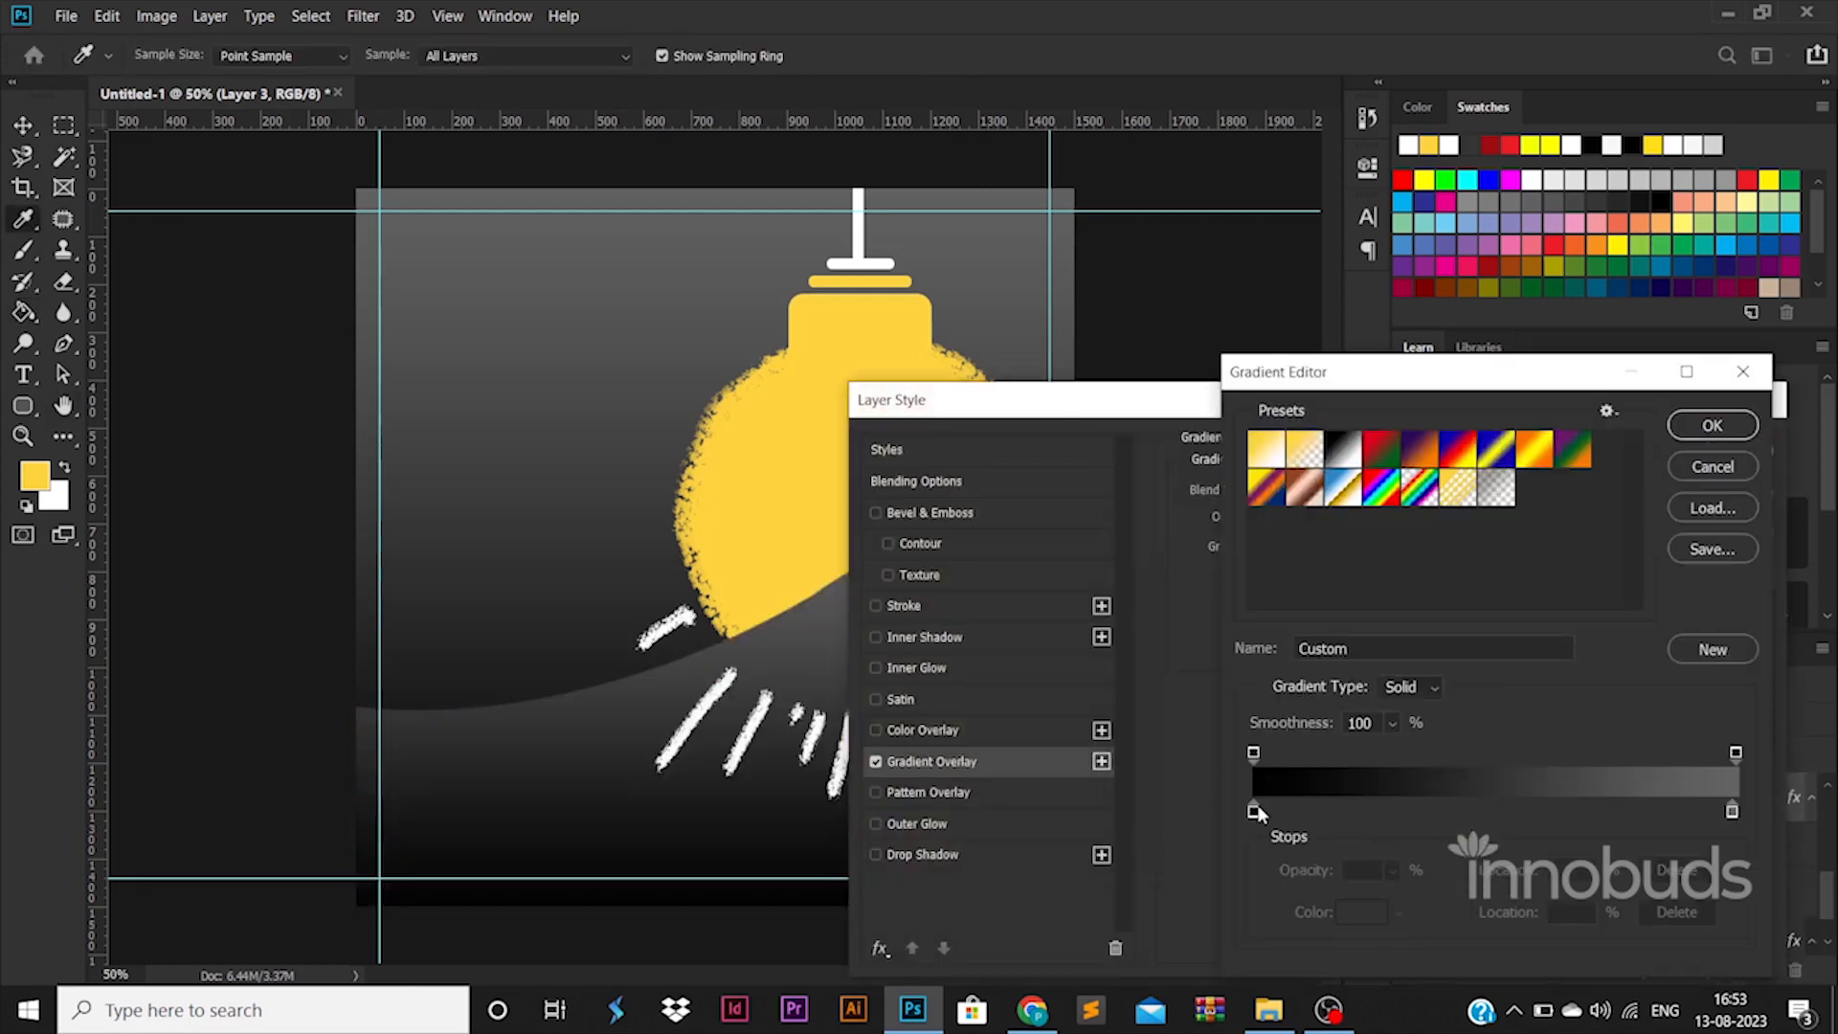
double_click(1255, 808)
left_click(1723, 463)
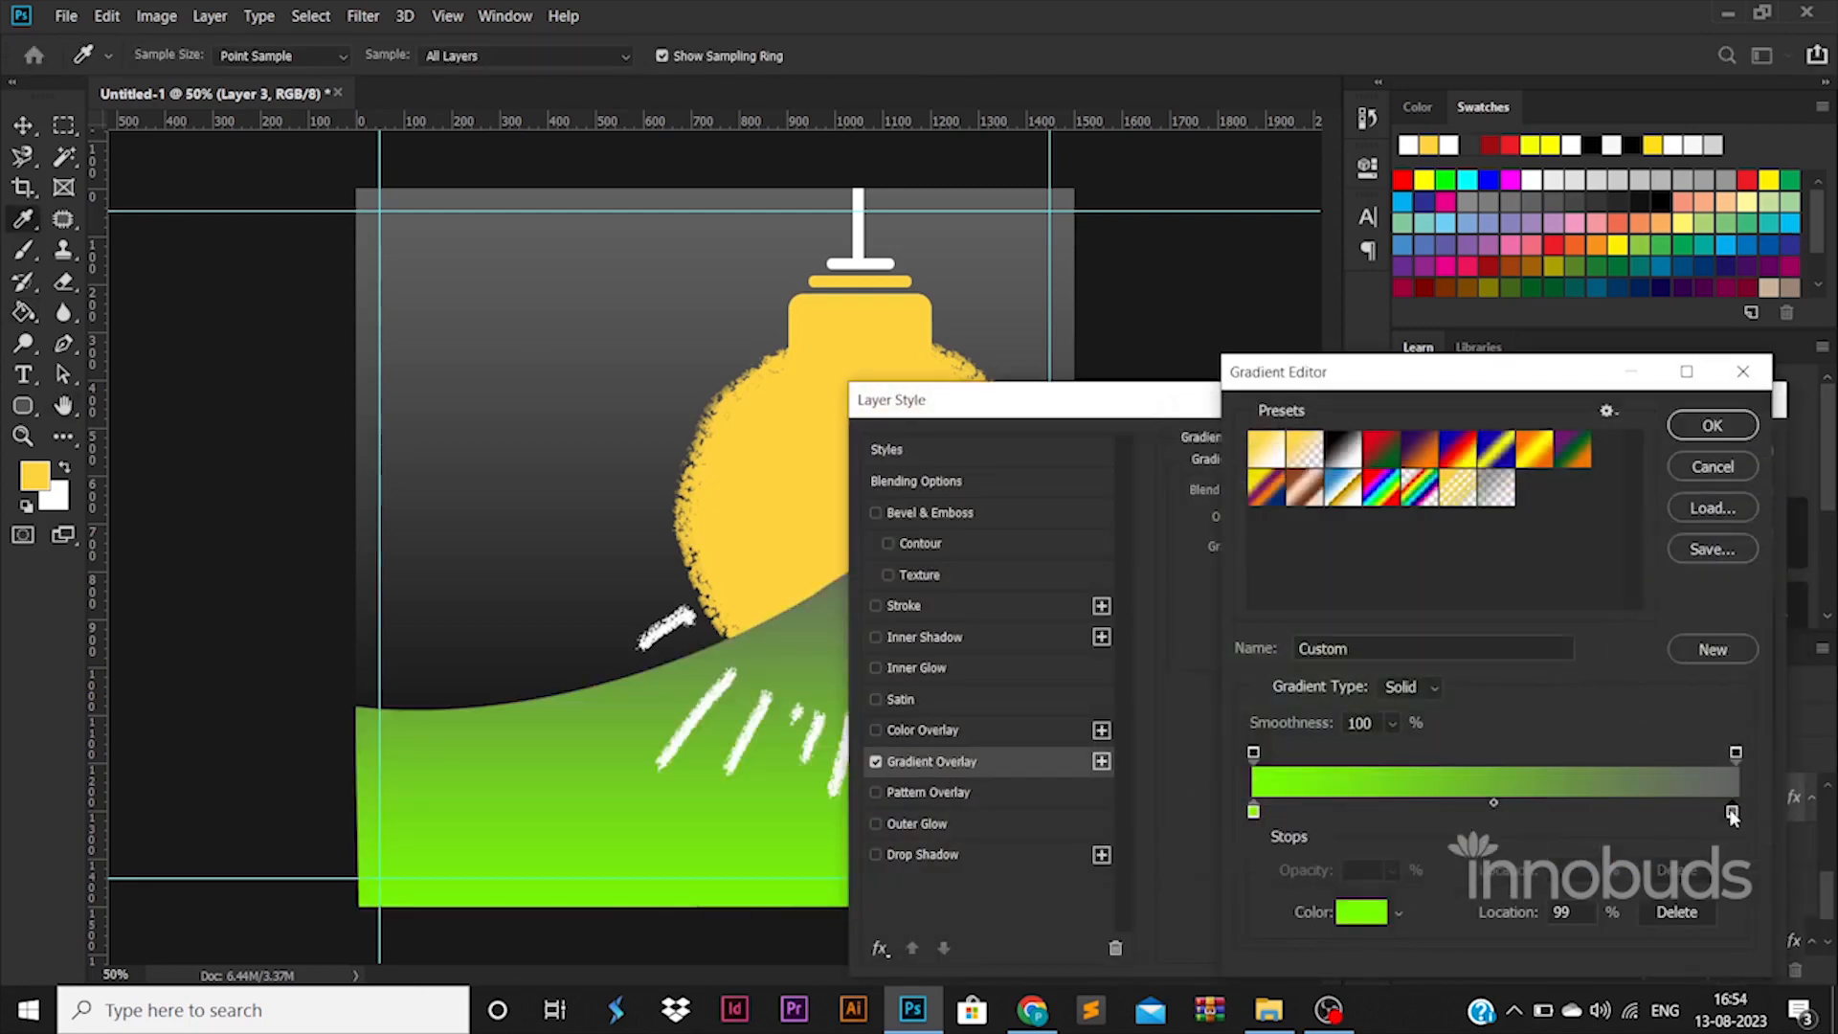
Step: Set the right stop to lime green, apply the overlay, and move Layer 3 behind the bulb
double_click(1726, 802)
left_click(1508, 710)
left_click_drag(1458, 516, 1497, 442)
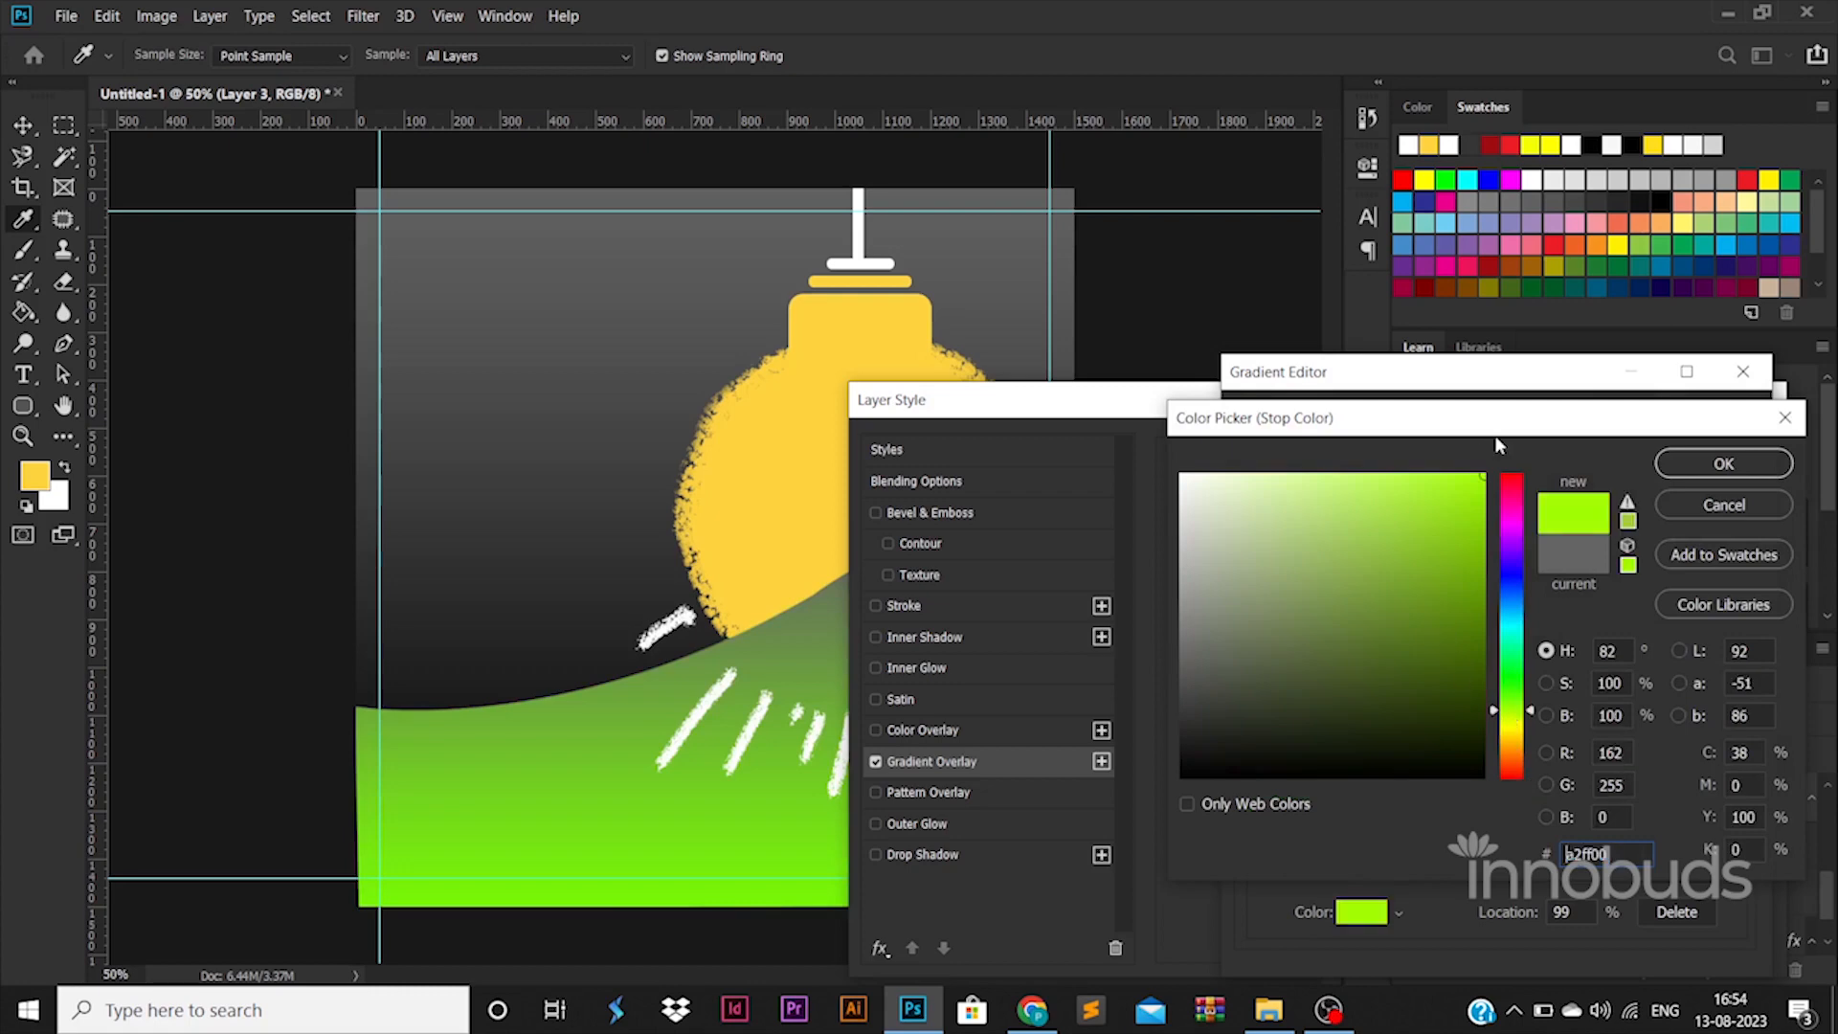
left_click(1519, 696)
left_click_drag(1460, 681, 1489, 679)
left_click(1723, 464)
left_click(1711, 423)
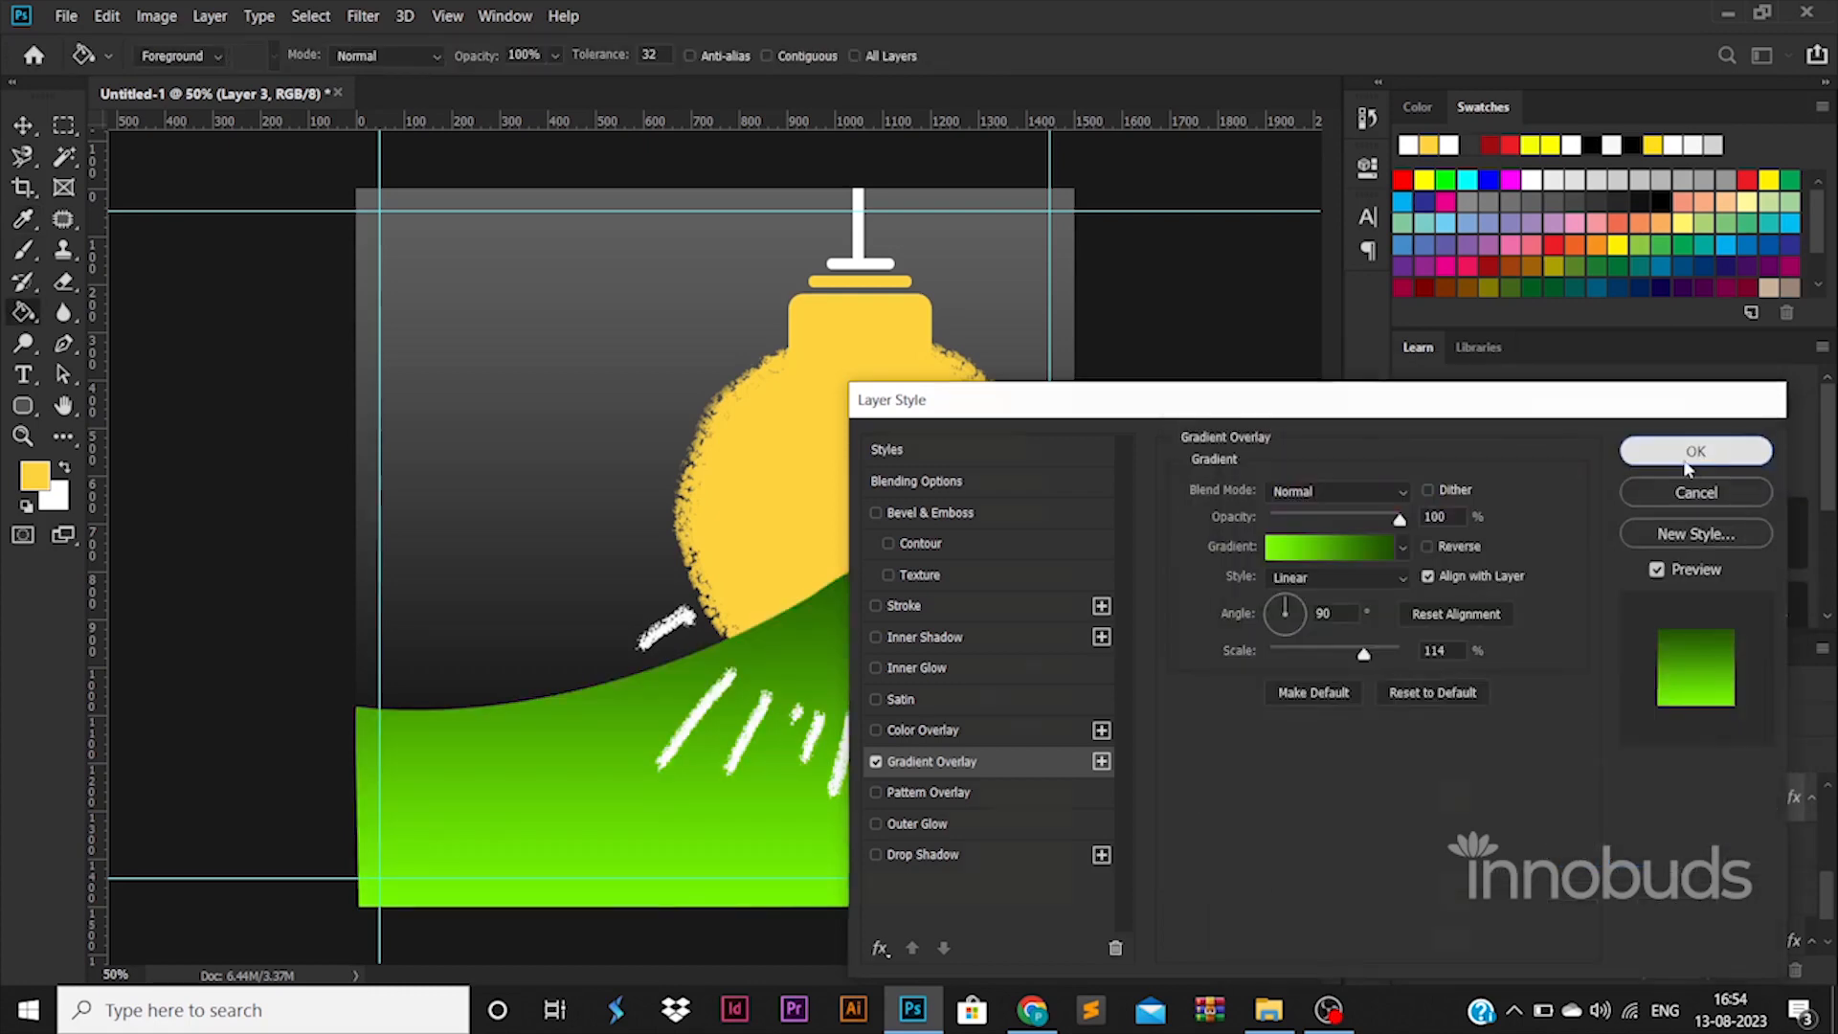
left_click(1694, 451)
left_click_drag(1639, 1030, 1611, 889)
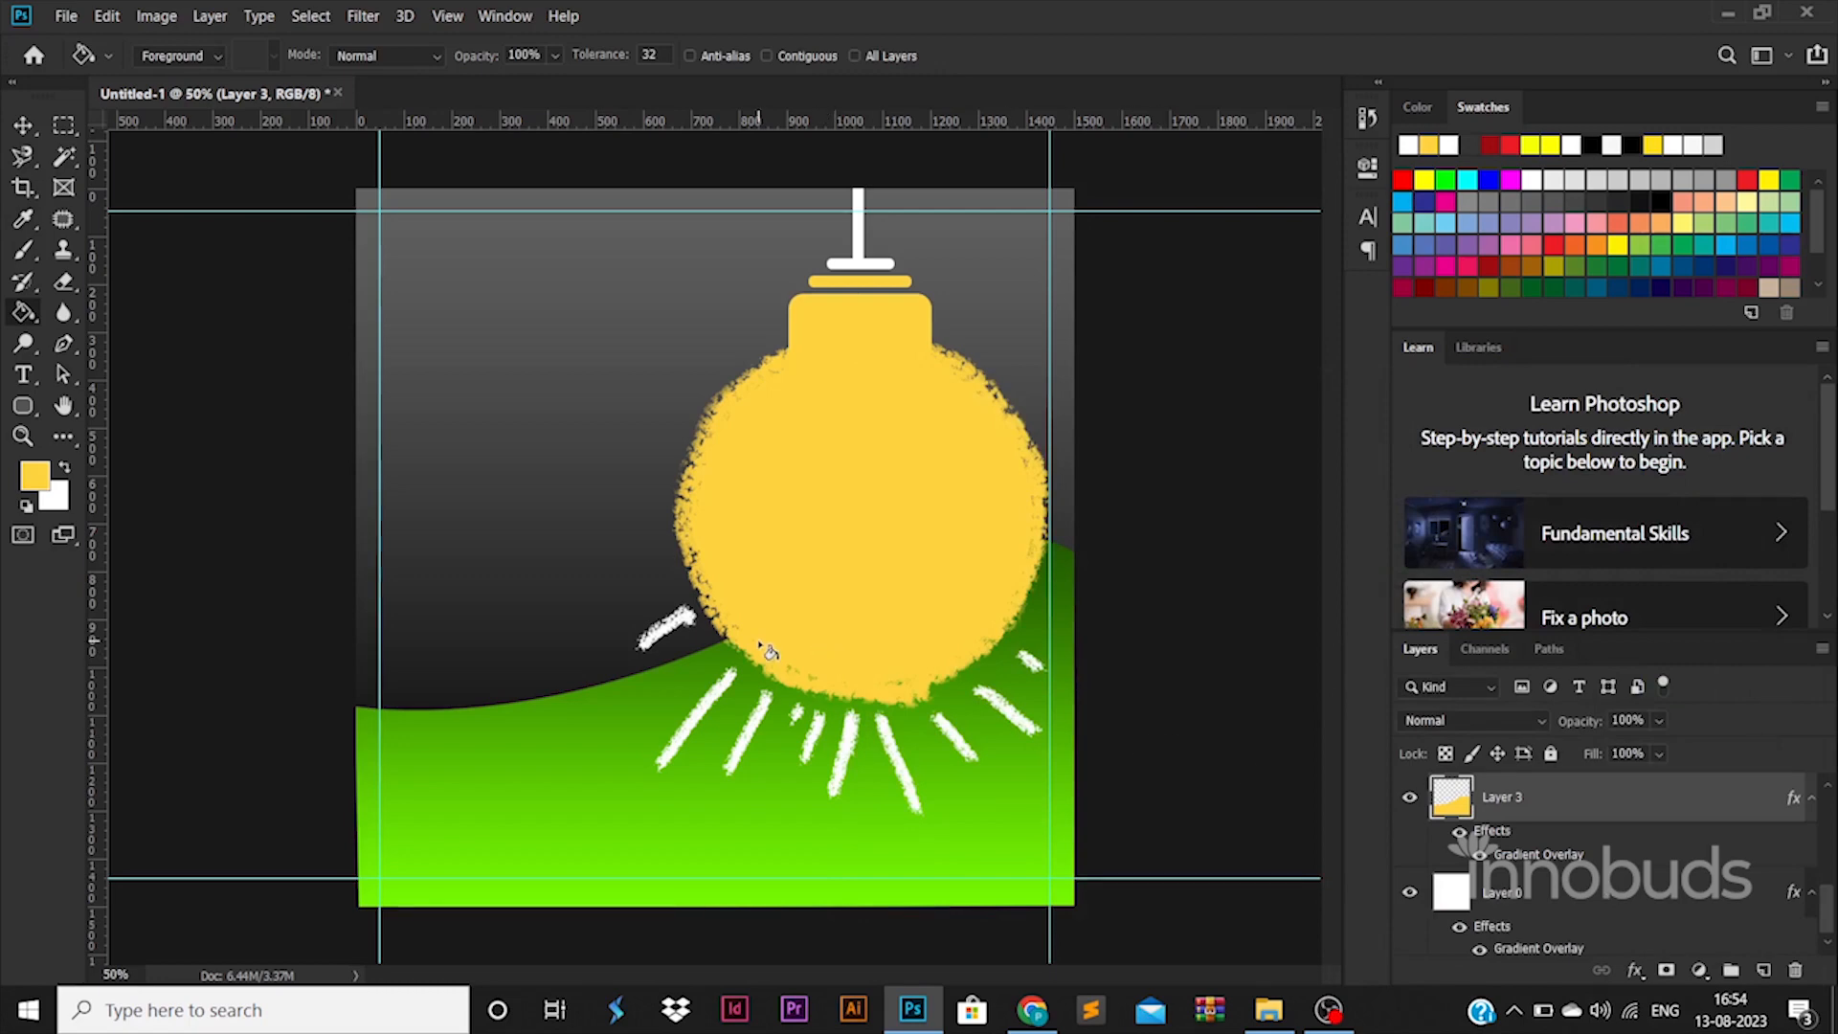
Step: Select the white light rays layer, trying a slight resize and then cancelling it
key("v")
left_click(660, 627)
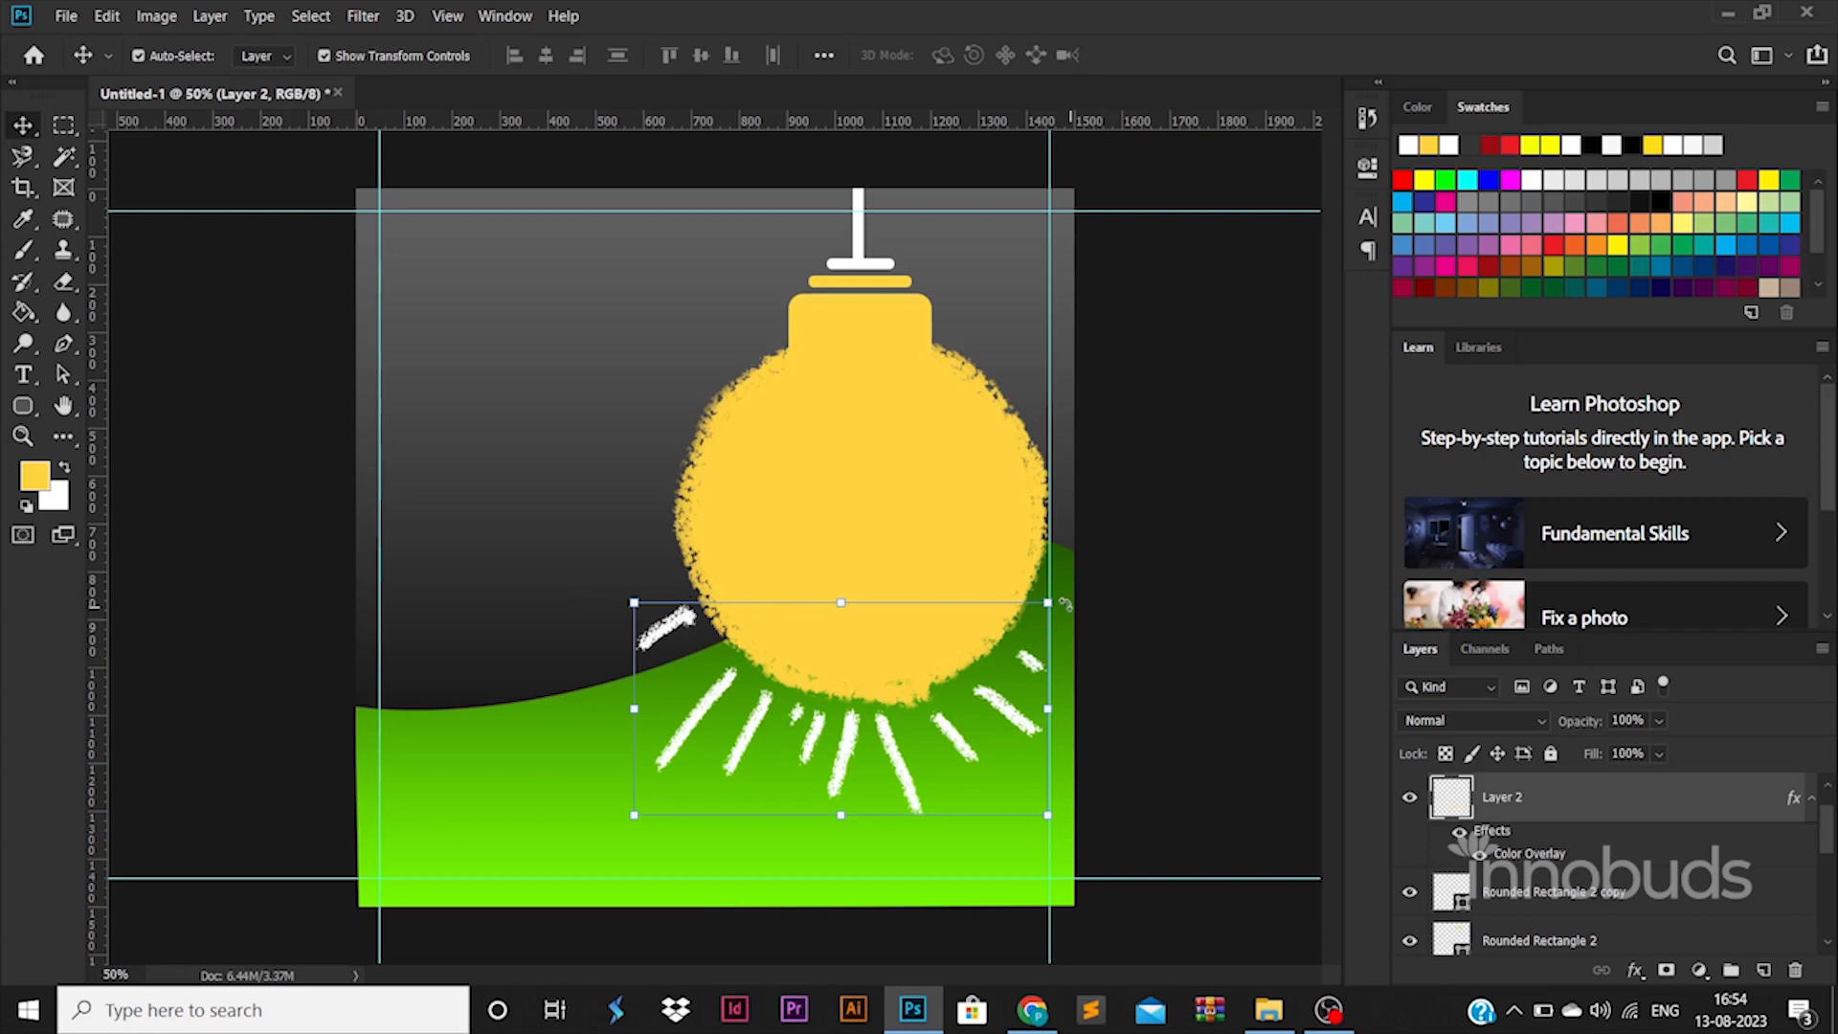
left_click_drag(1048, 602, 1025, 627)
key("Escape")
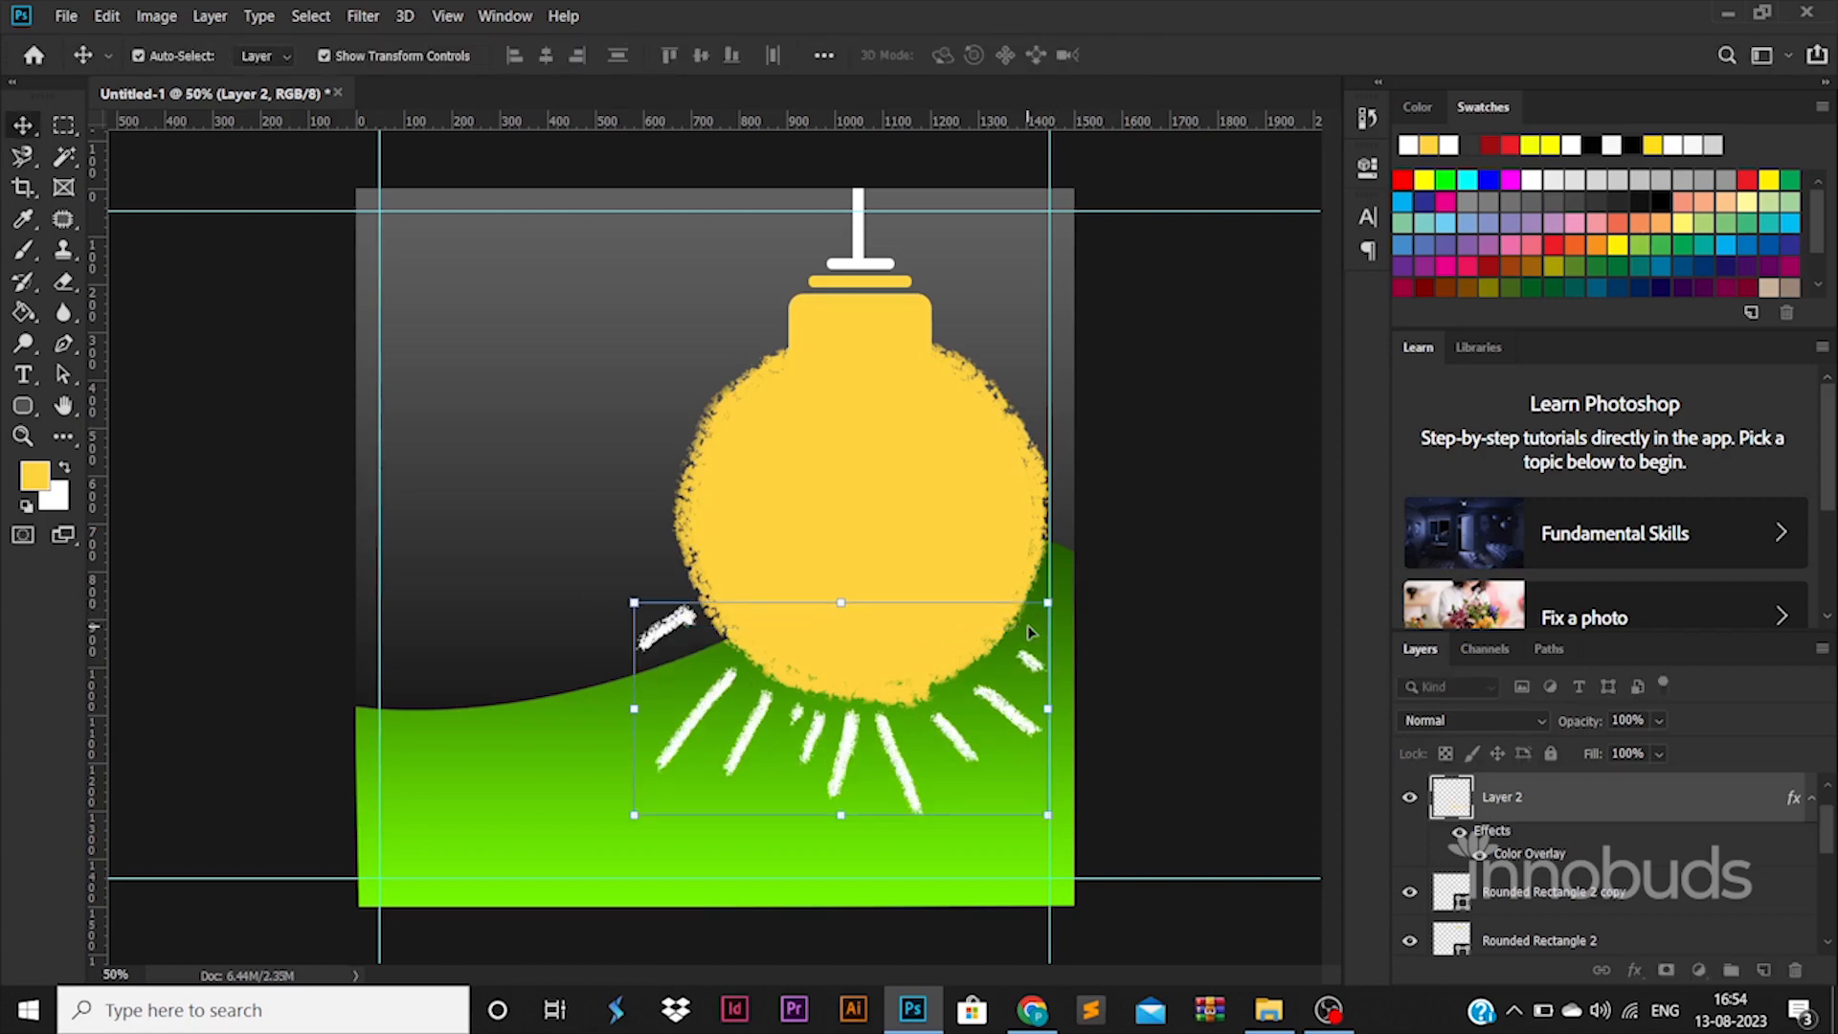
left_click(1152, 582)
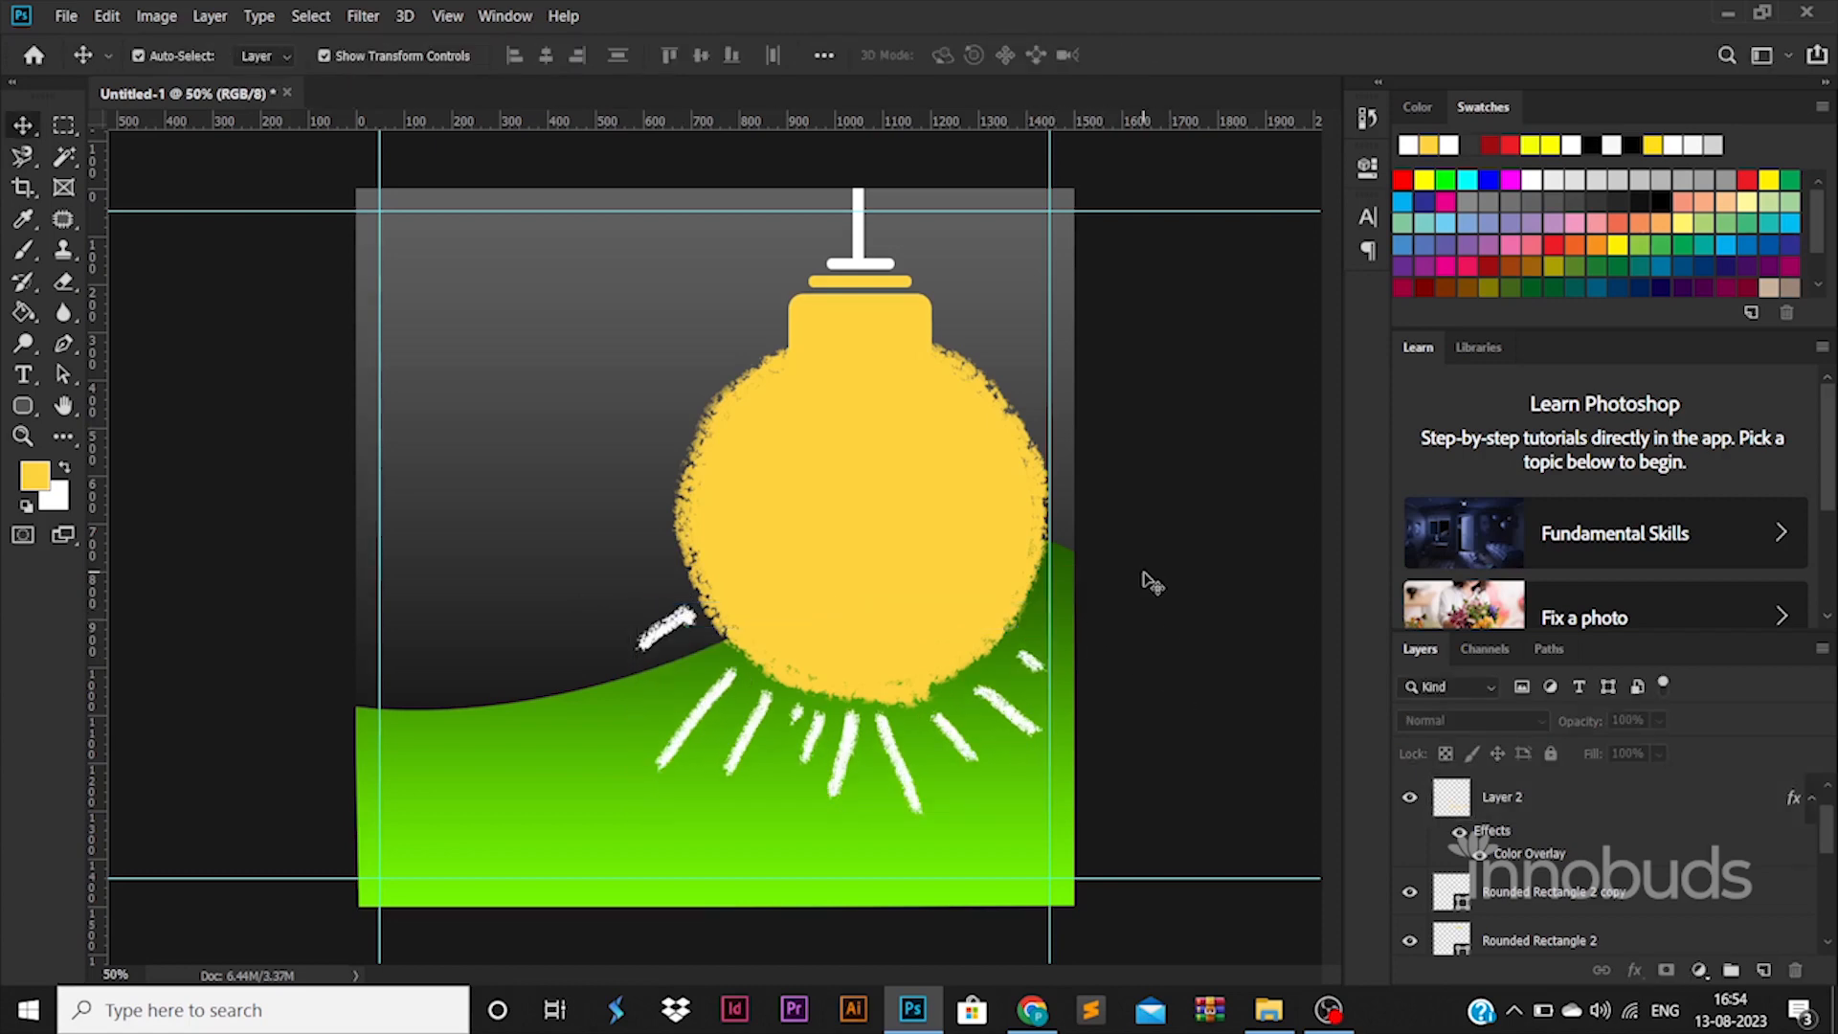
left_click(682, 628)
Step: Erase the stray upper-left white ray from the rays beneath the bulb
left_click(62, 284)
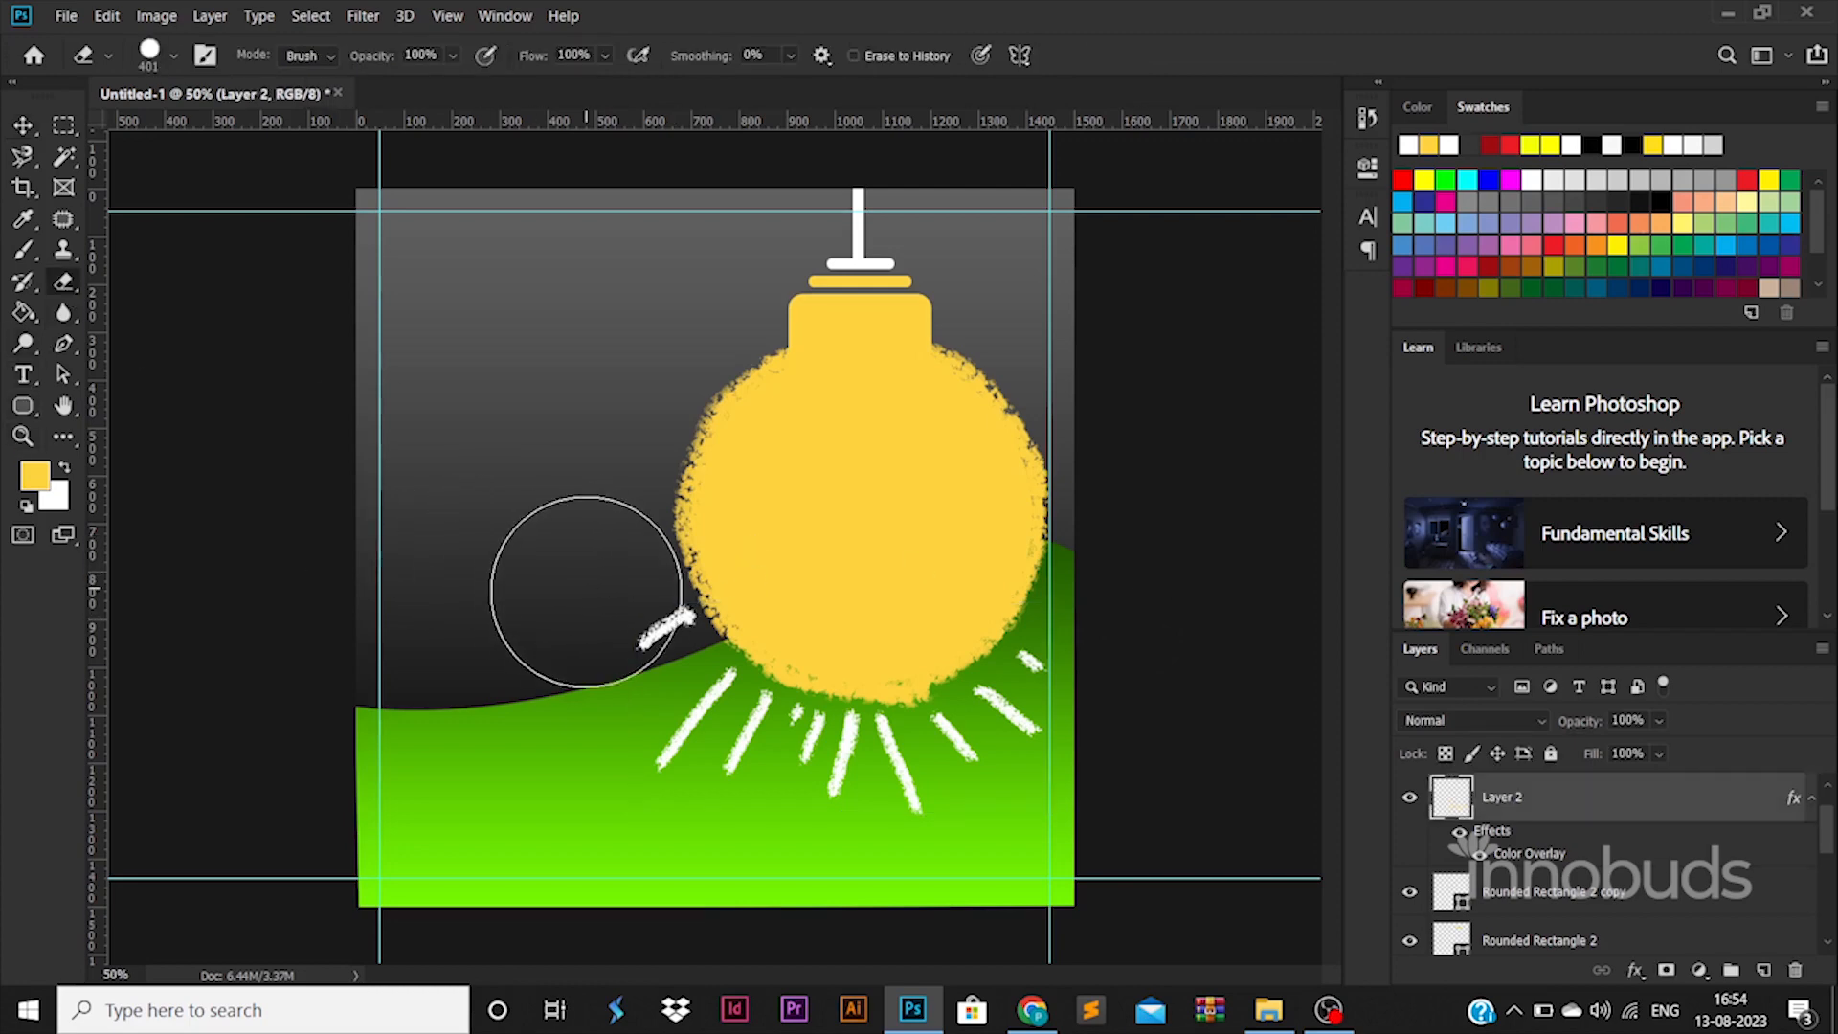
left_click(608, 626)
left_click(24, 132)
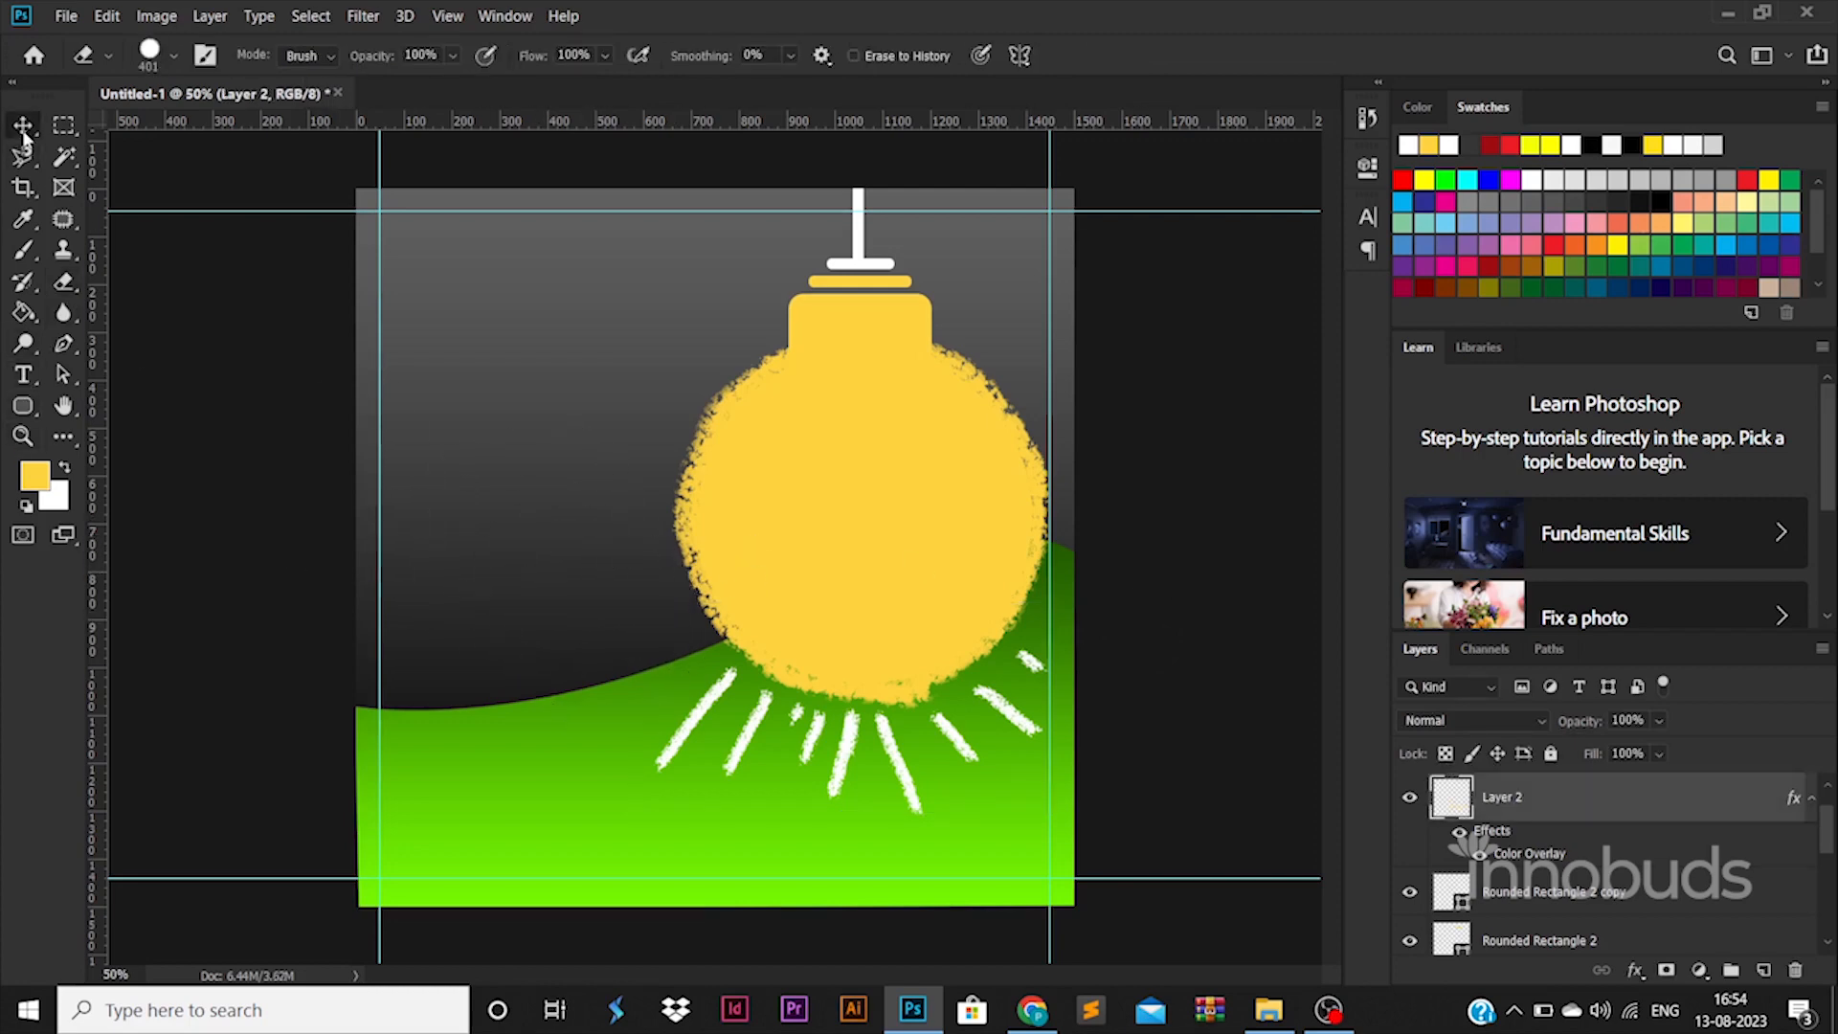
left_click(766, 545)
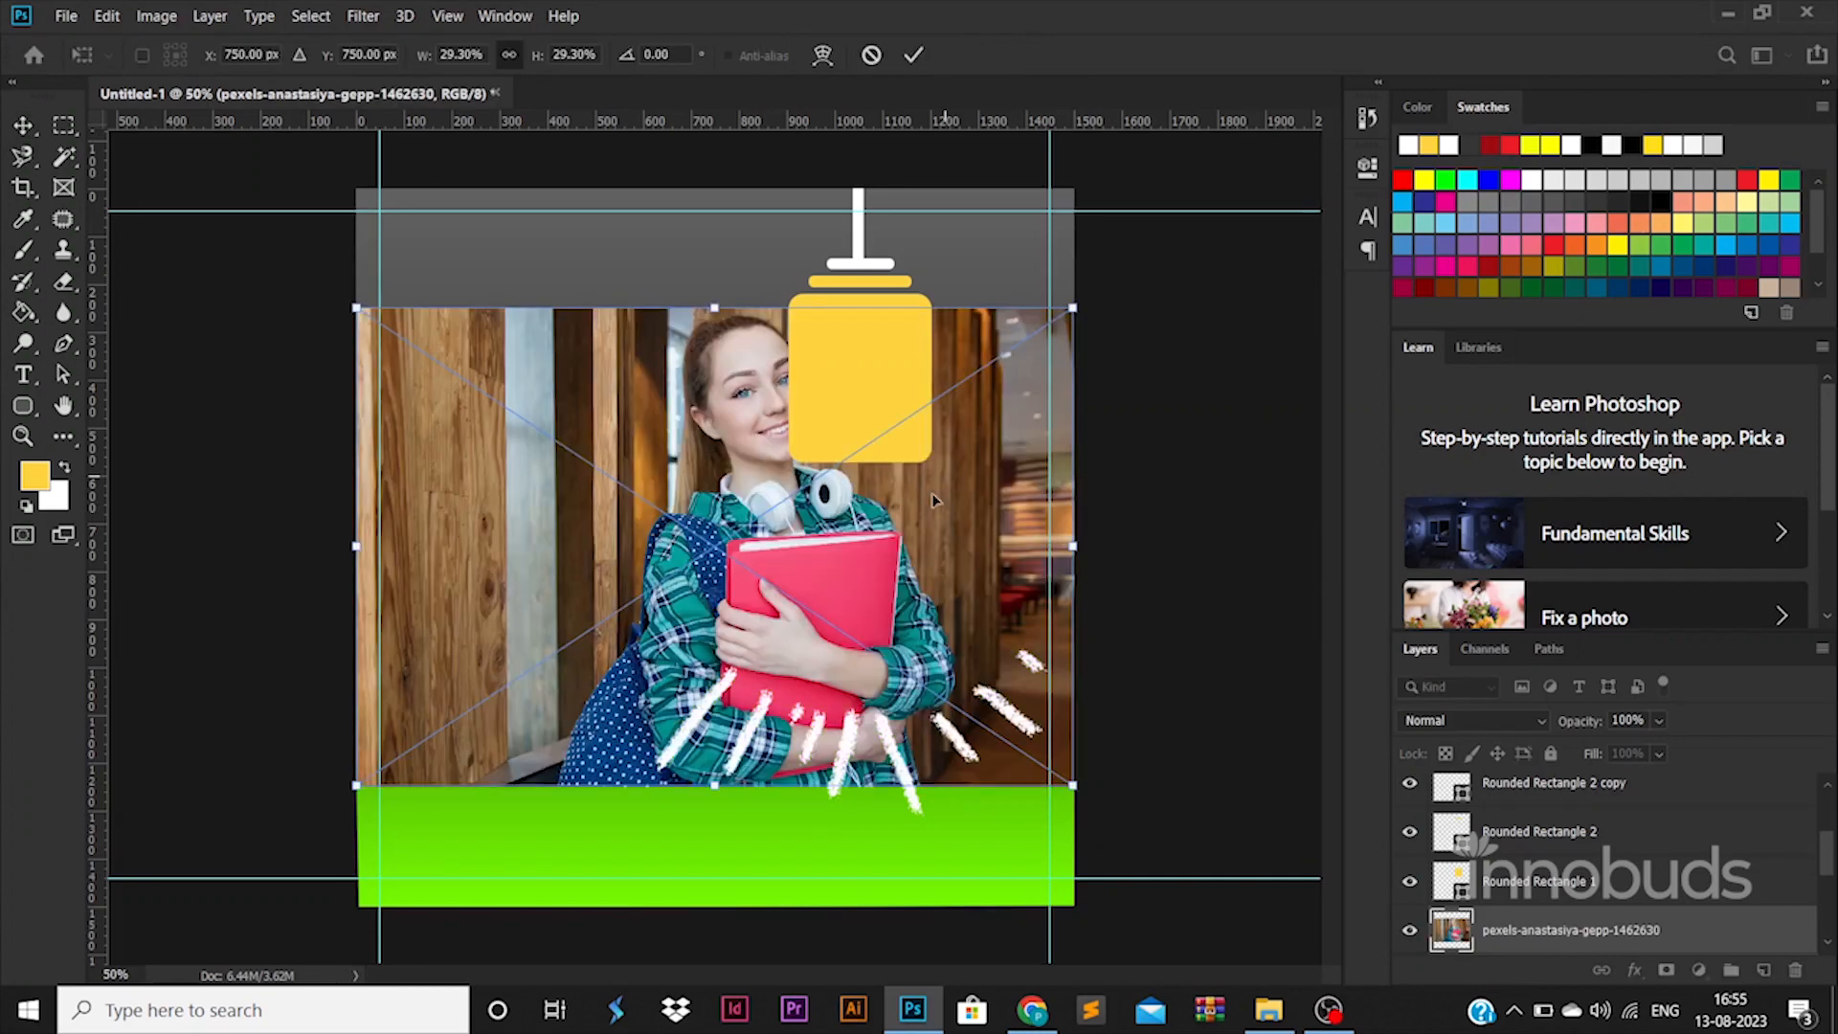
Step: Scale the placed book photo over the bulb and move the cap layers above it
left_click_drag(1075, 197, 959, 446)
key("Return")
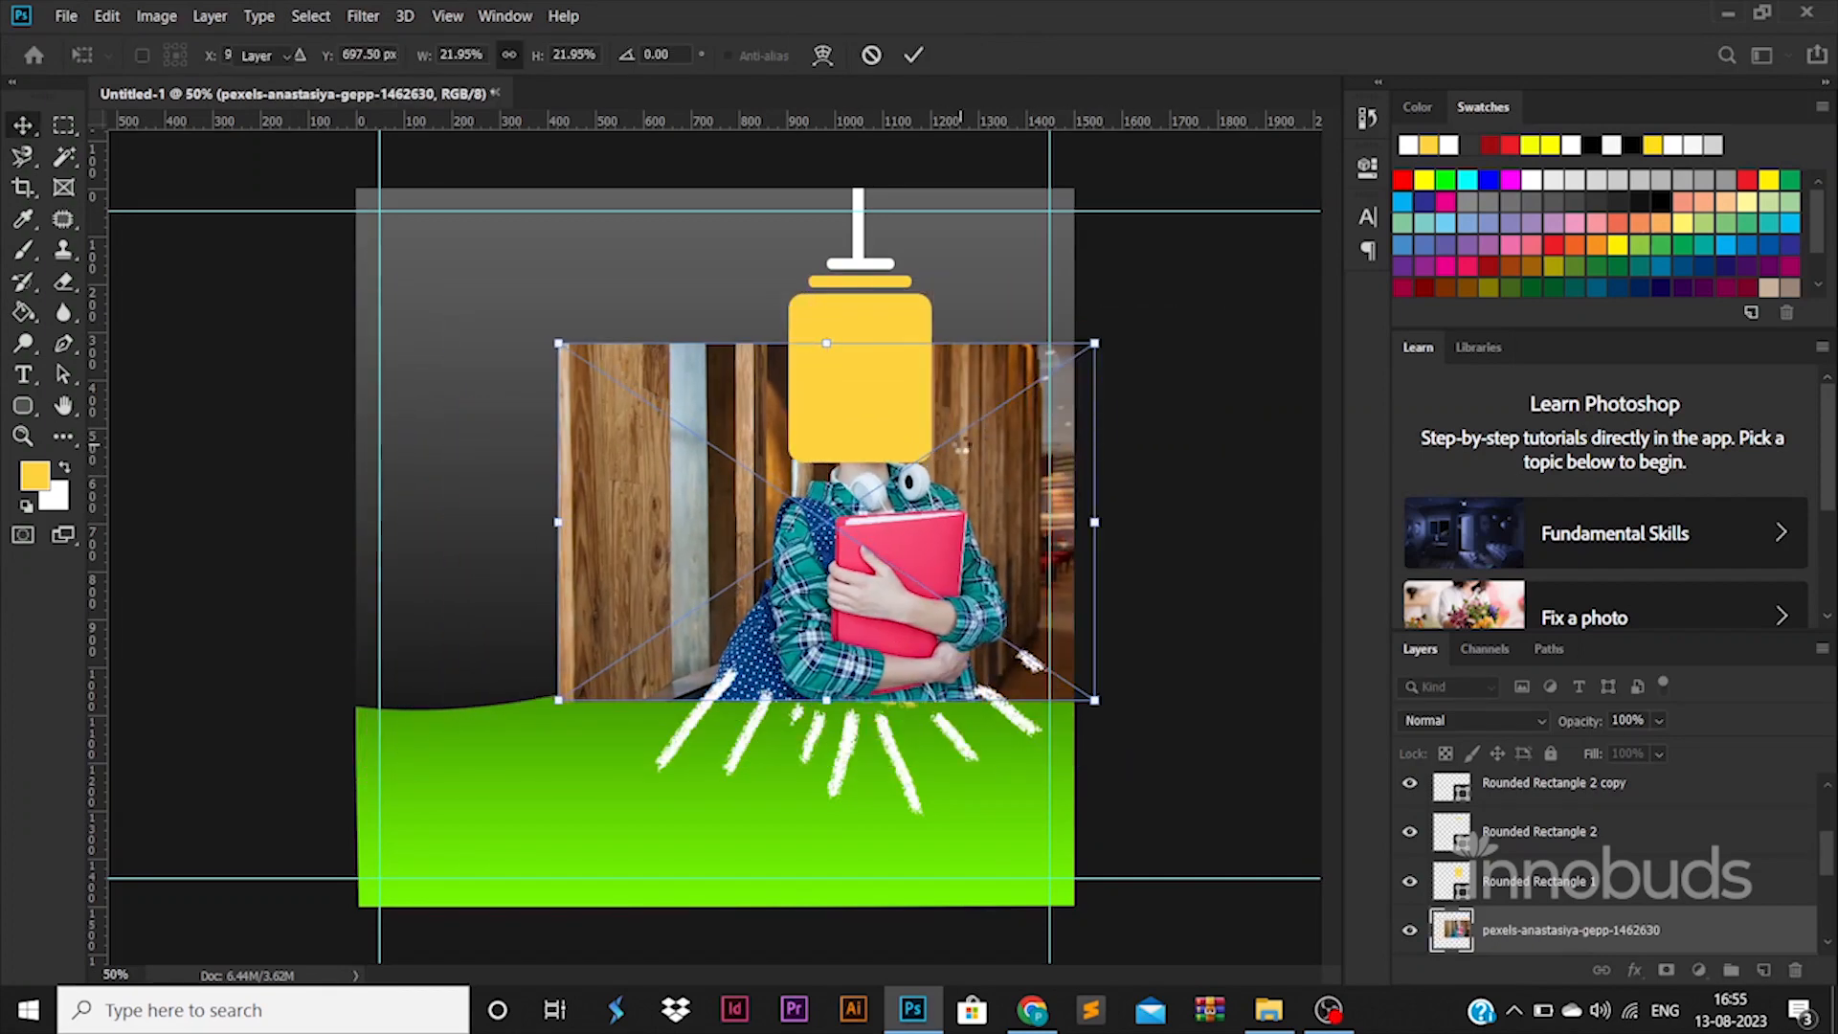
left_click(875, 314)
scroll(1509, 806, "up", 3)
left_click(1518, 798, "shift")
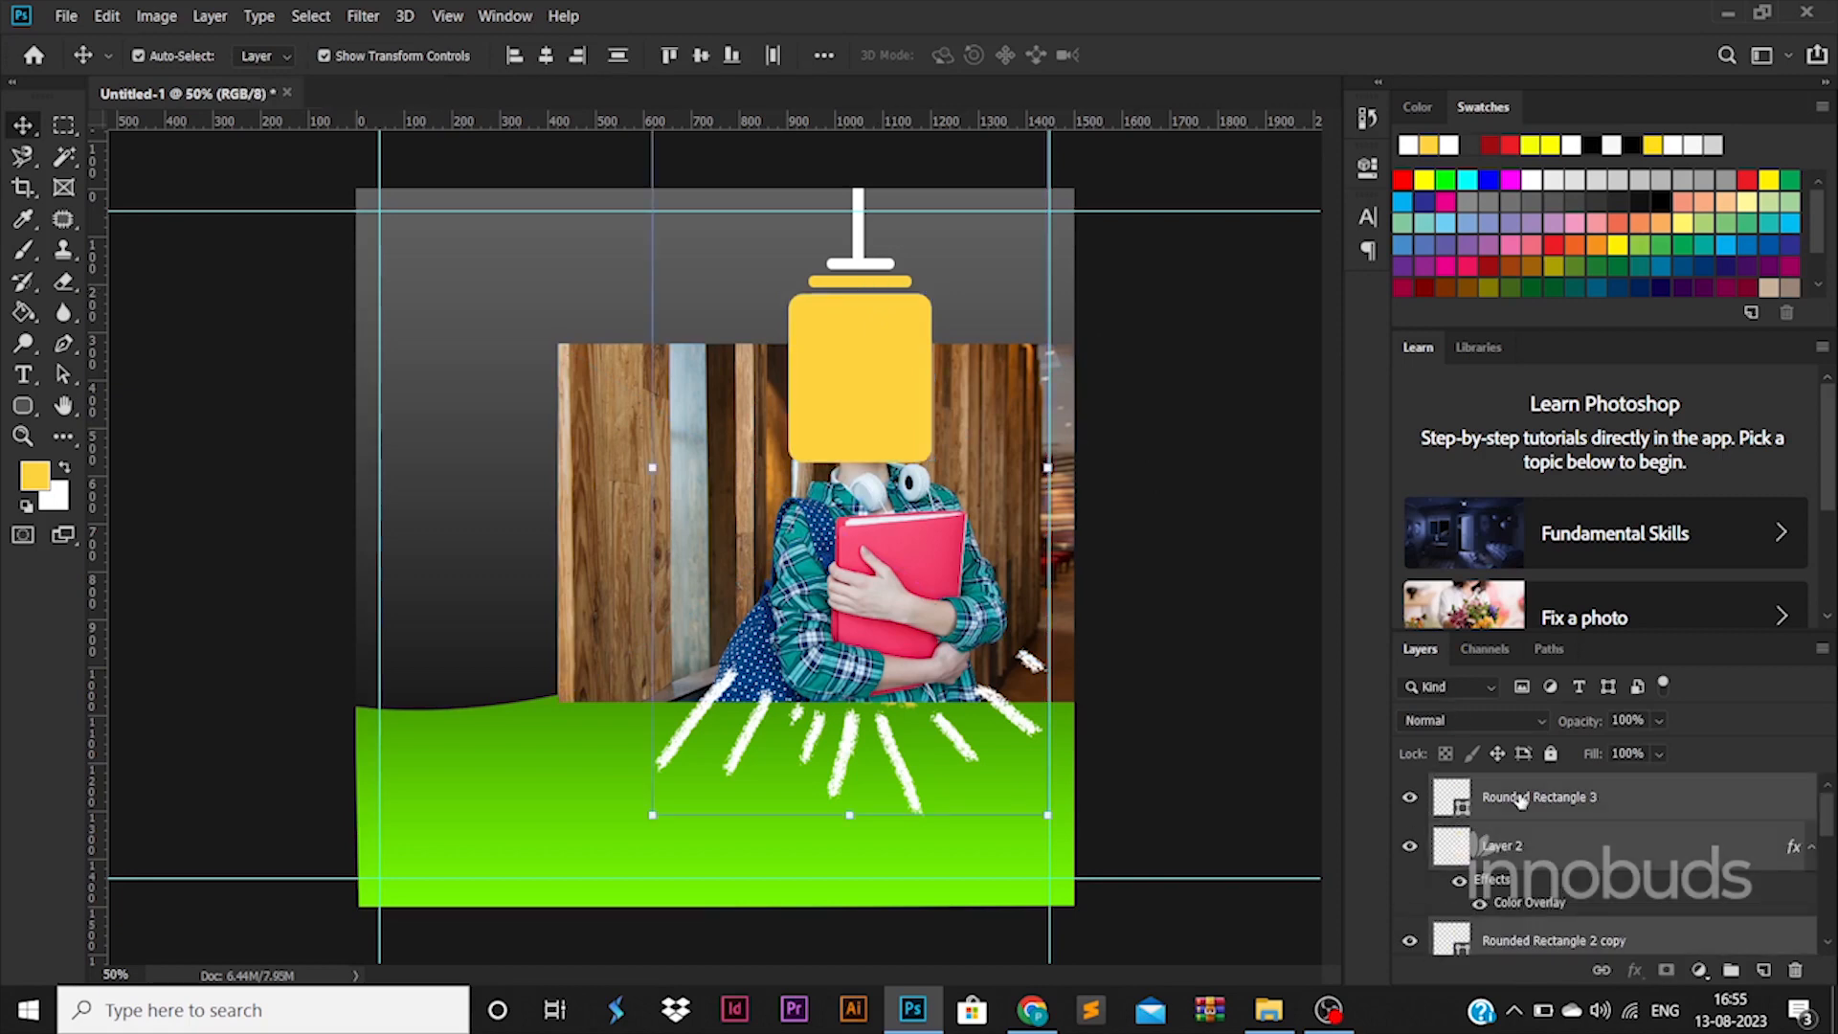
left_click(1539, 798)
left_click_drag(1564, 1030, 1479, 846)
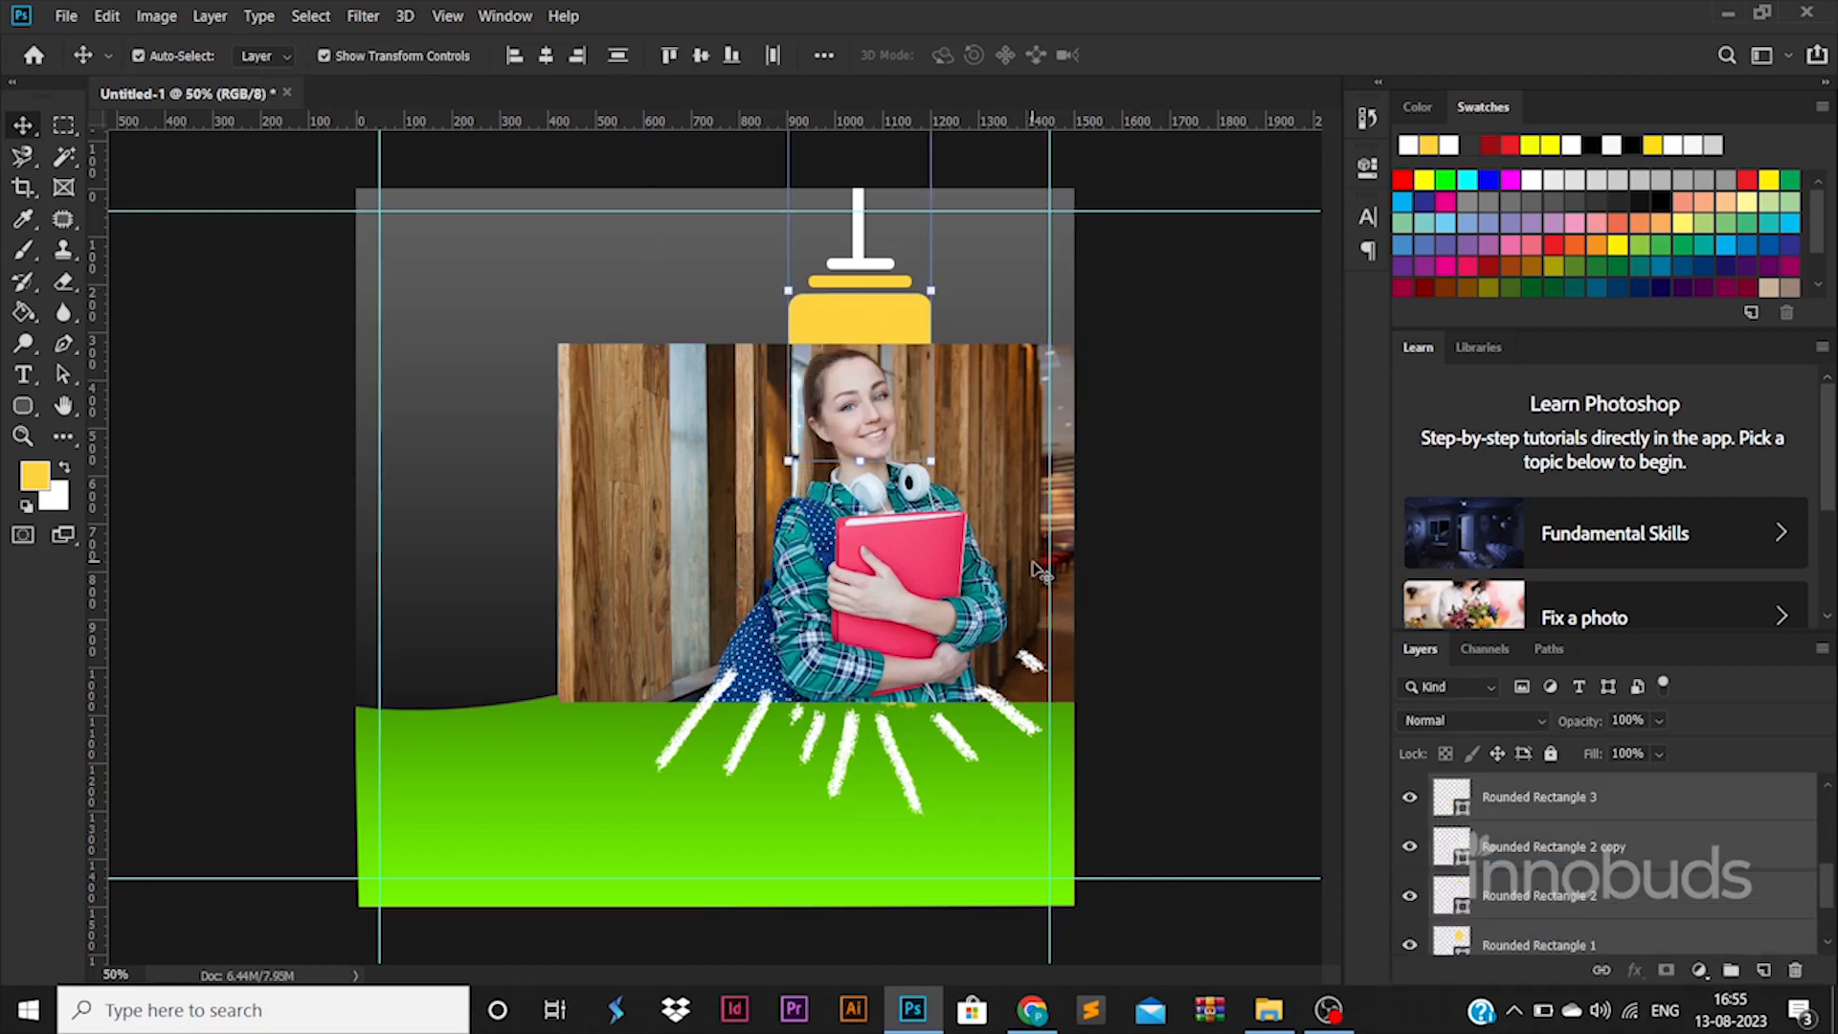
Step: Delete the photo outside the bulb circle using Layer 1's outline as the selection
left_click(842, 565)
right_click(835, 557)
left_click(881, 588)
left_click(1448, 844, "ctrl")
right_click(943, 460)
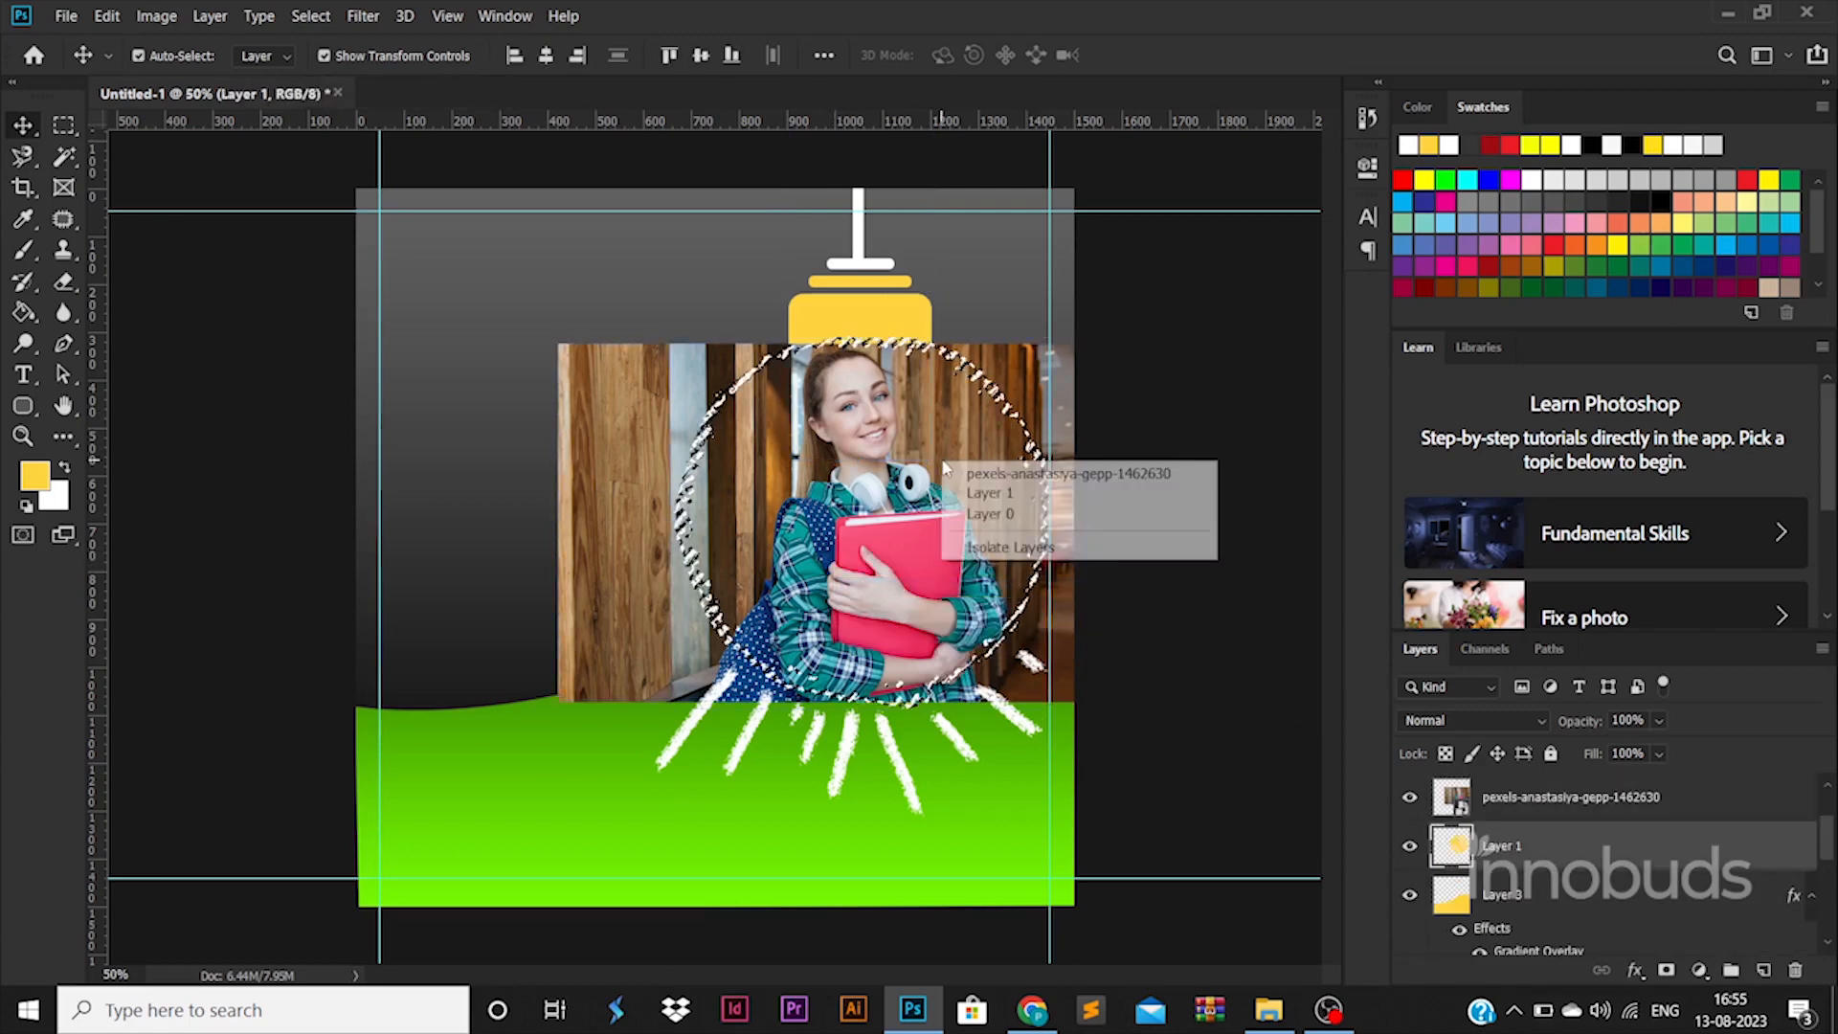
left_click(967, 473)
right_click(1562, 795)
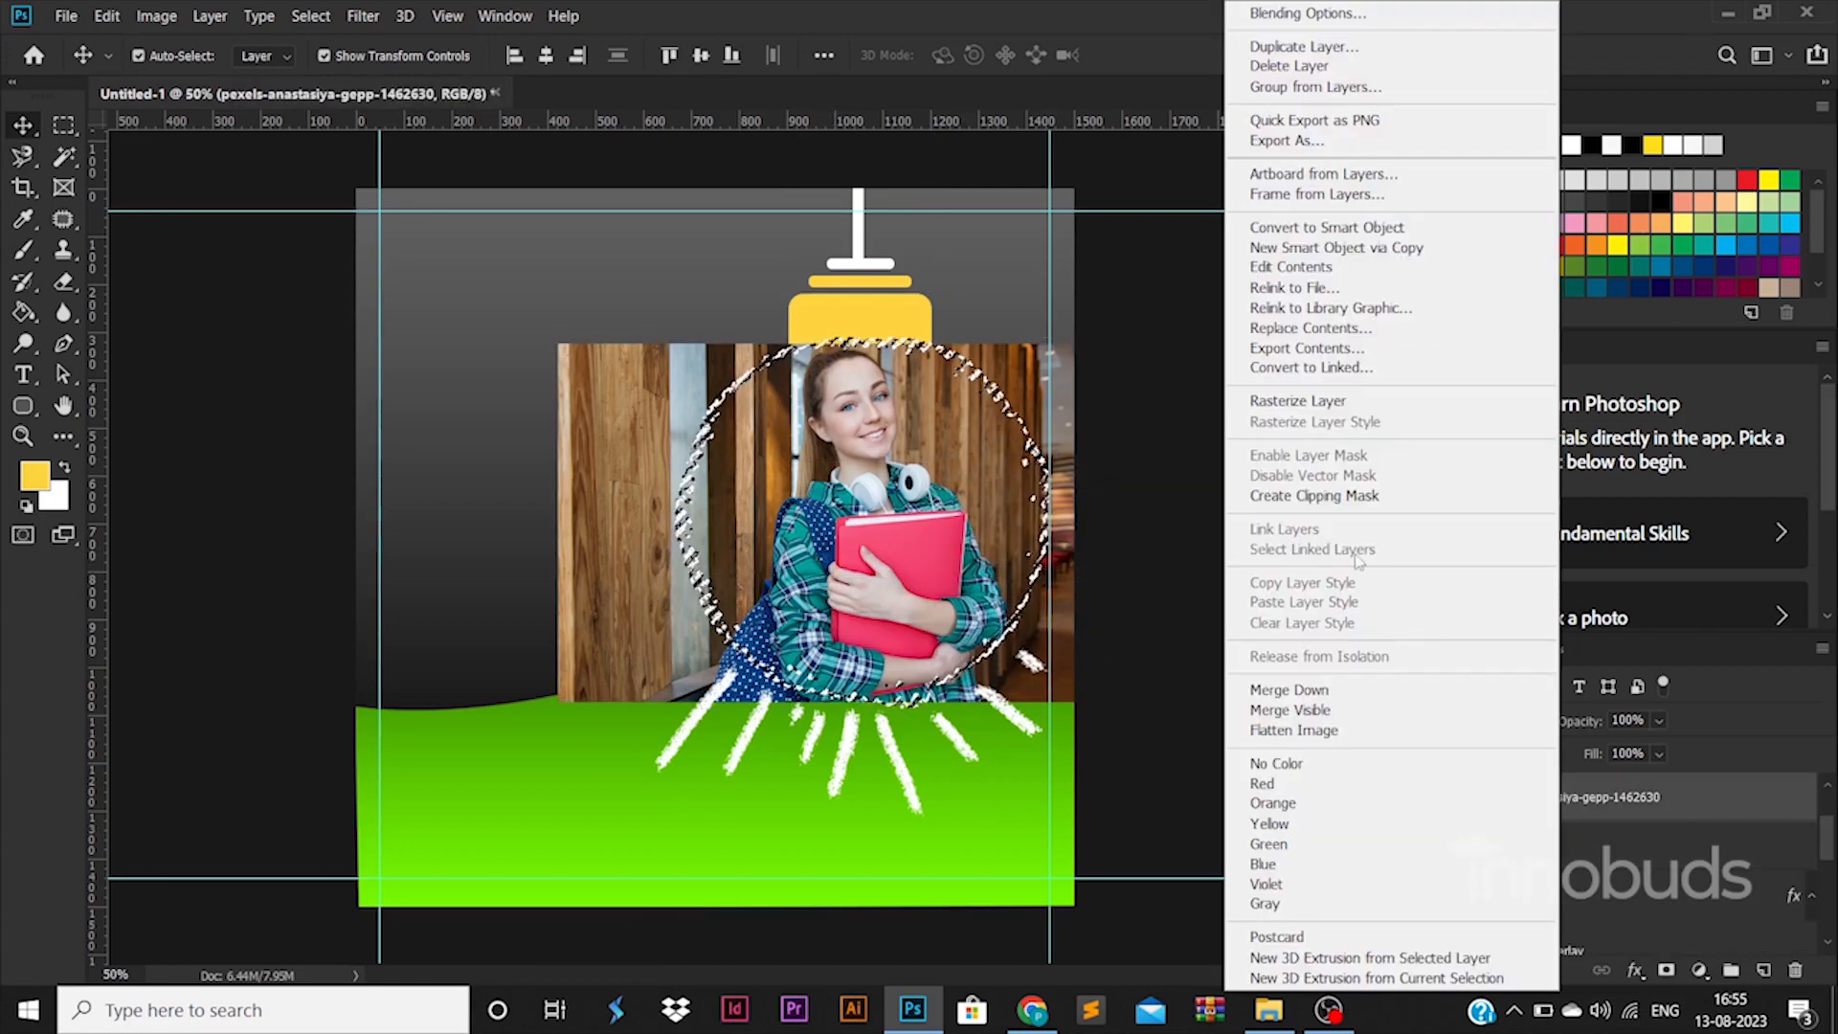
left_click(1310, 404)
key("Delete")
key("ctrl+d")
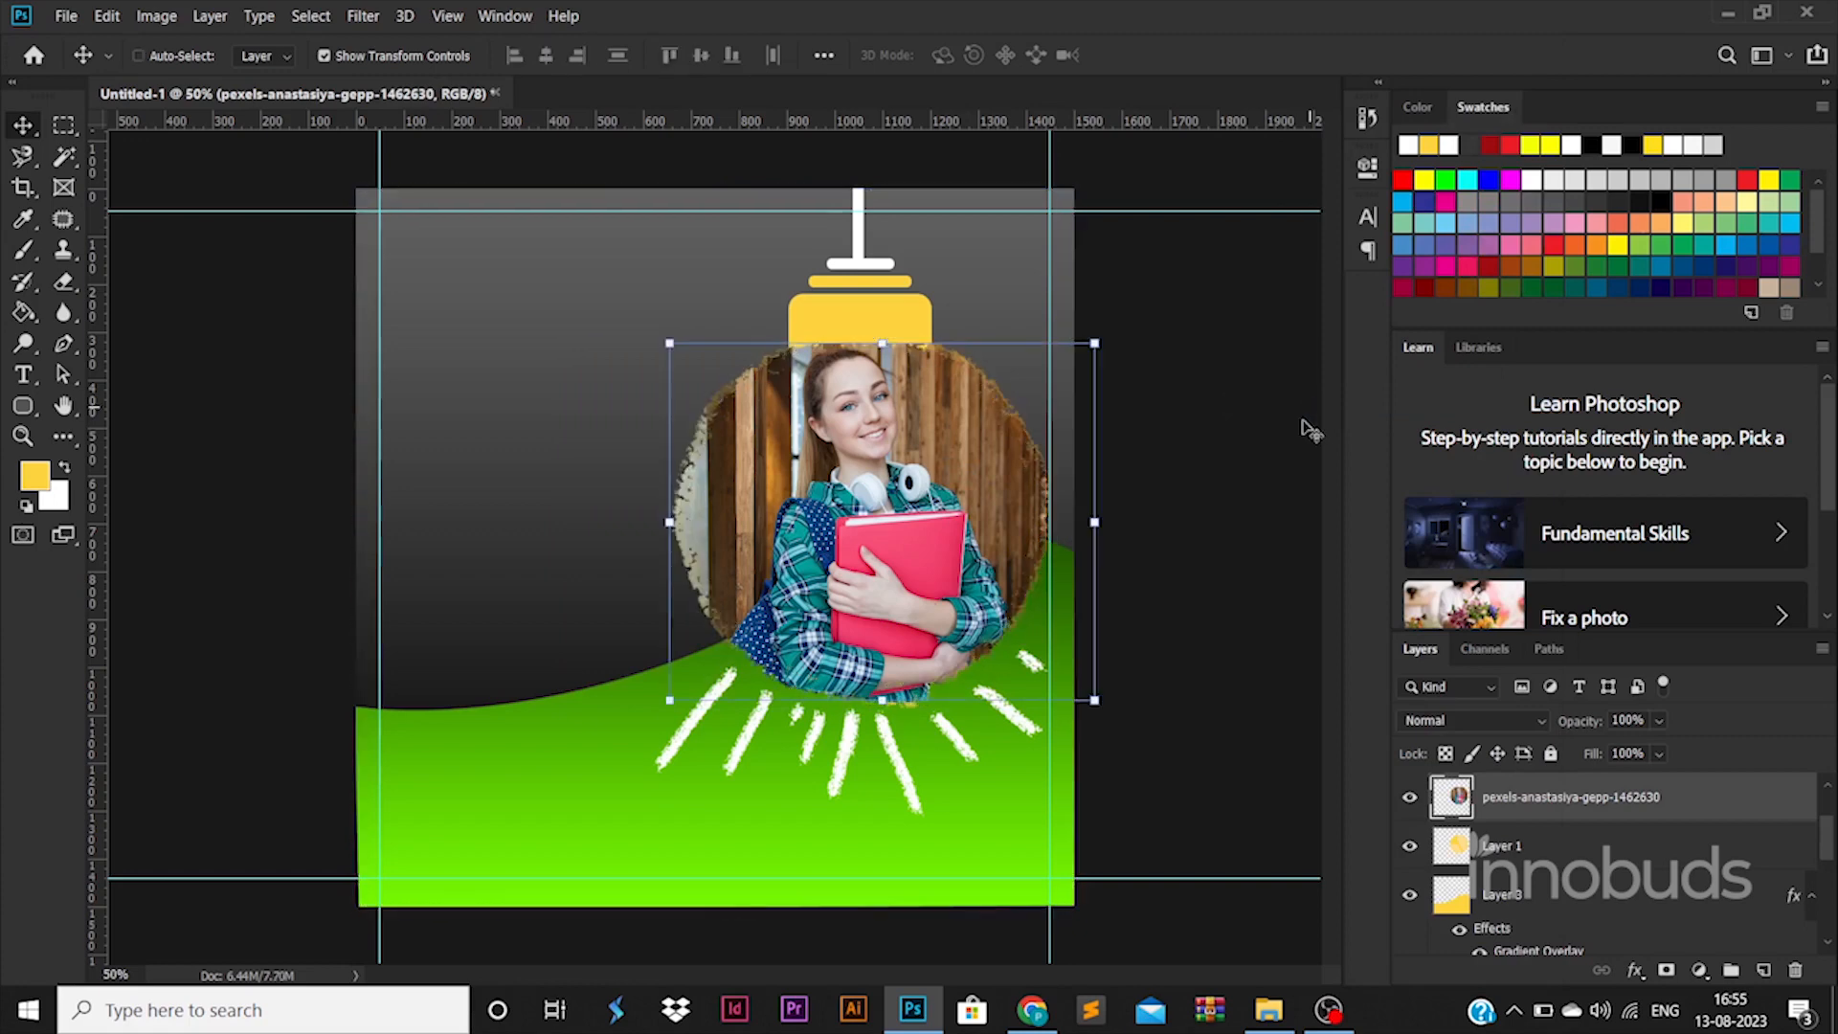
Step: Give the photo layer a 16 px Stroke in the poster's green
double_click(1620, 825)
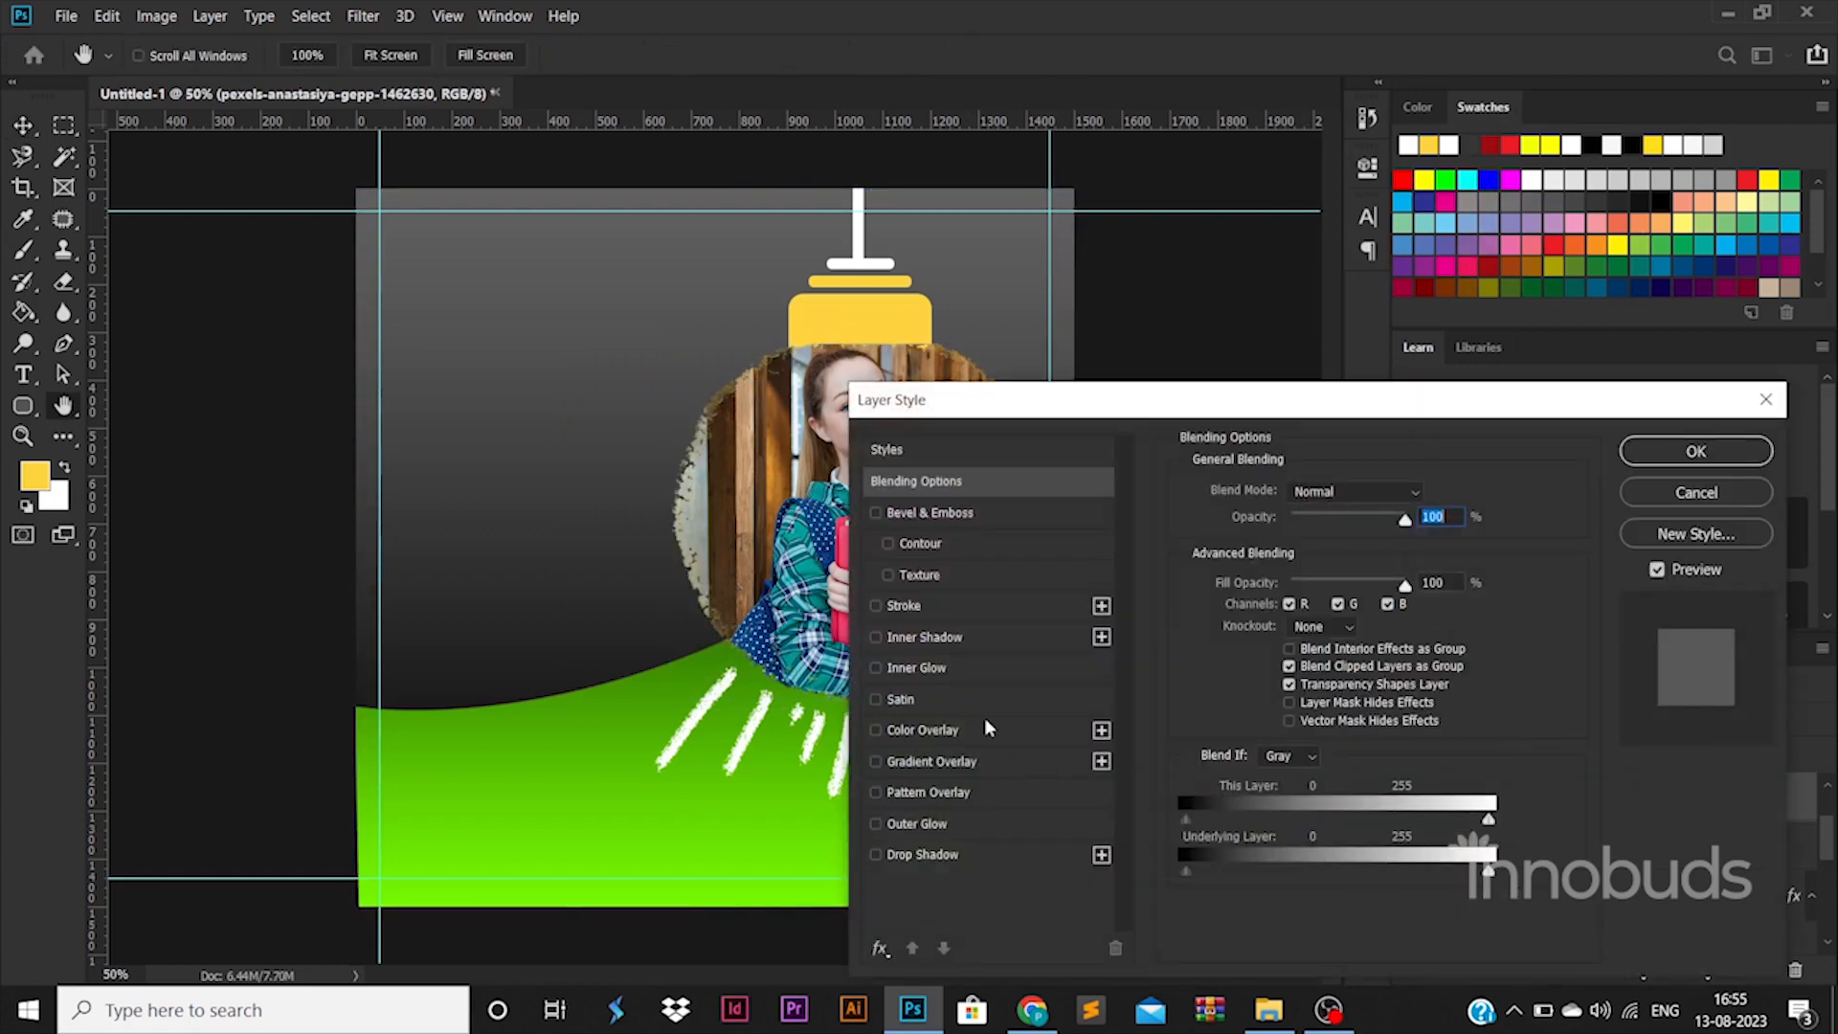
left_click(942, 607)
left_click_drag(1274, 490, 1271, 502)
left_click(1240, 664)
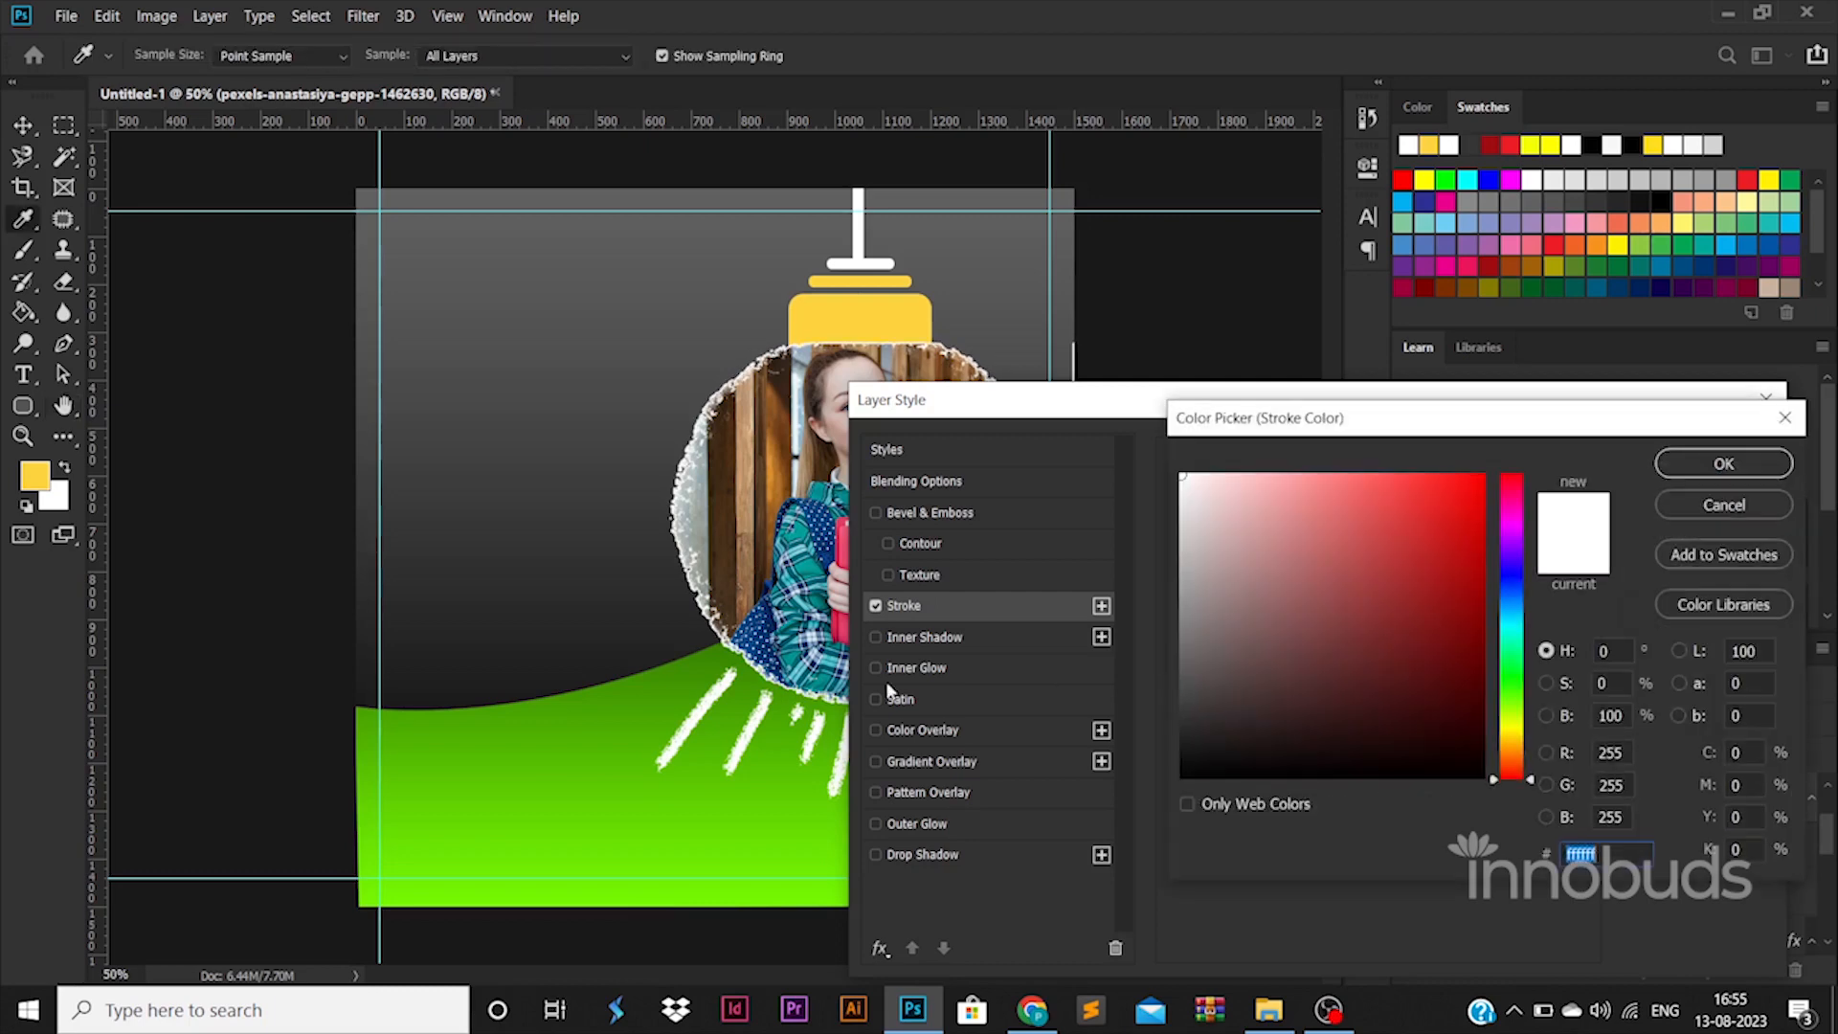
left_click(594, 724)
left_click(1688, 463)
left_click(1642, 448)
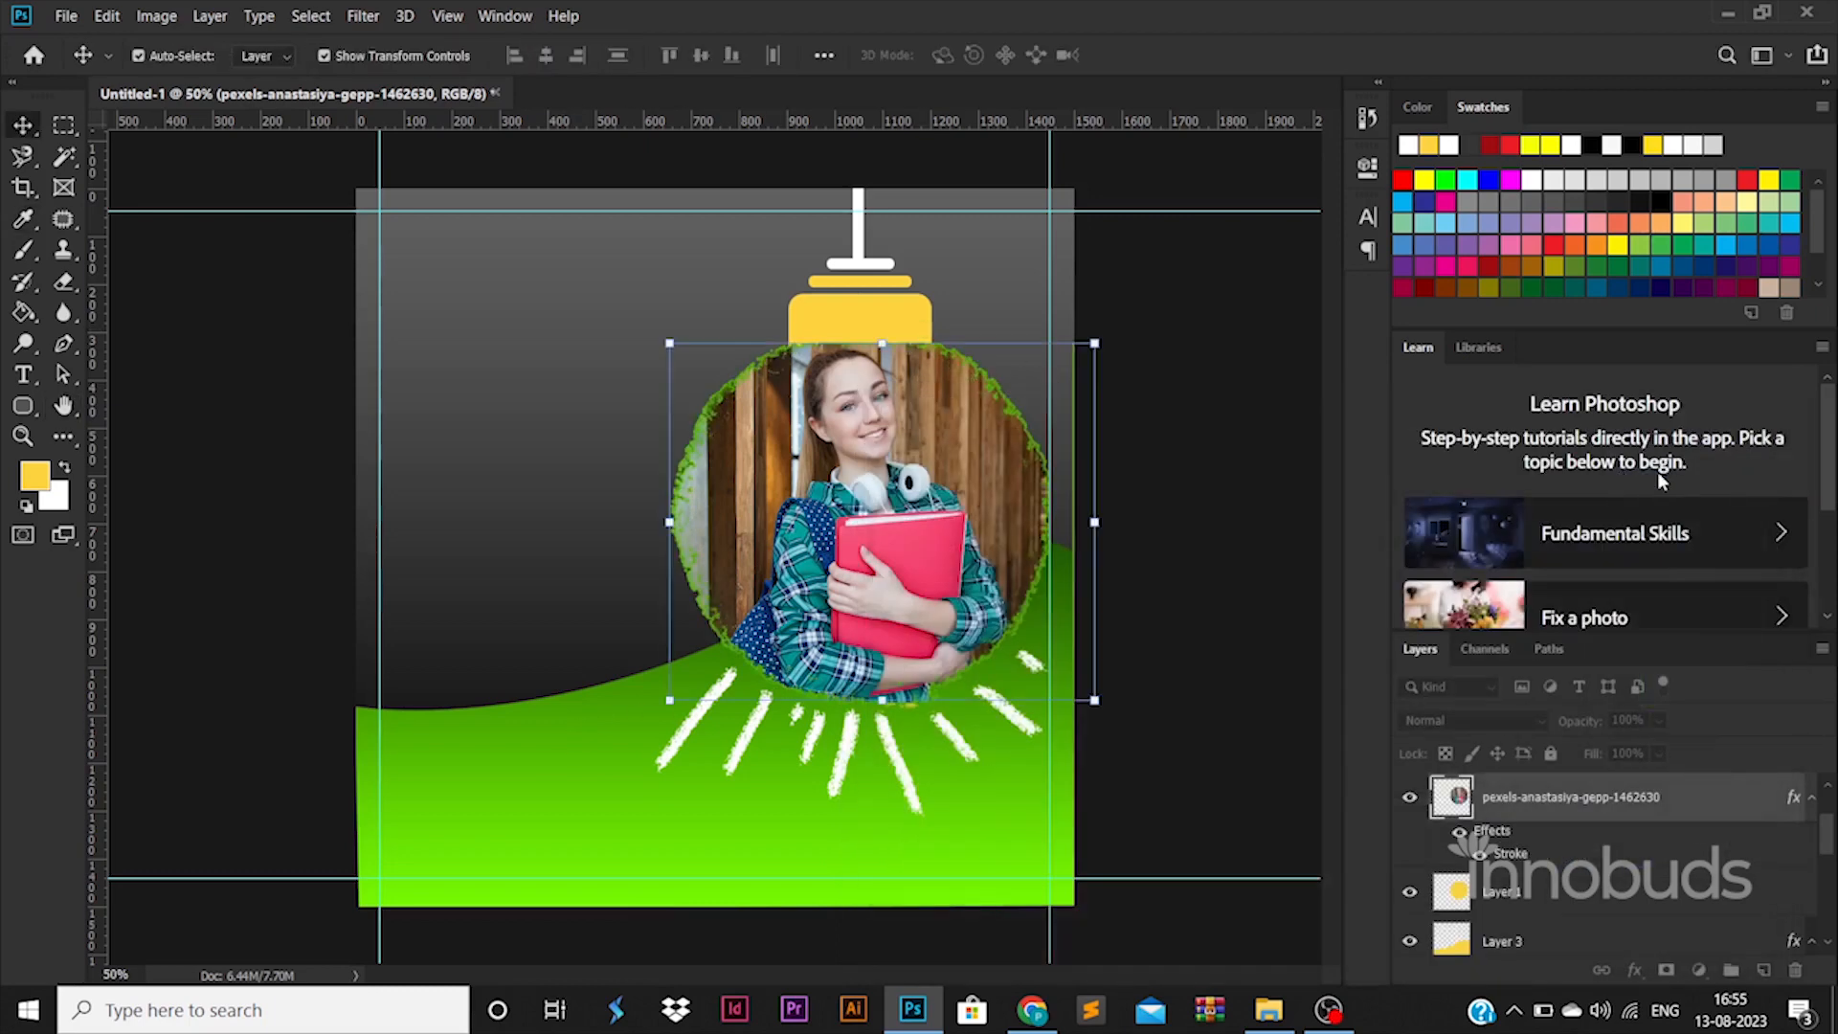
Step: Clear a thin stray strip along the canvas's right edge on the photo layer
left_click(71, 130)
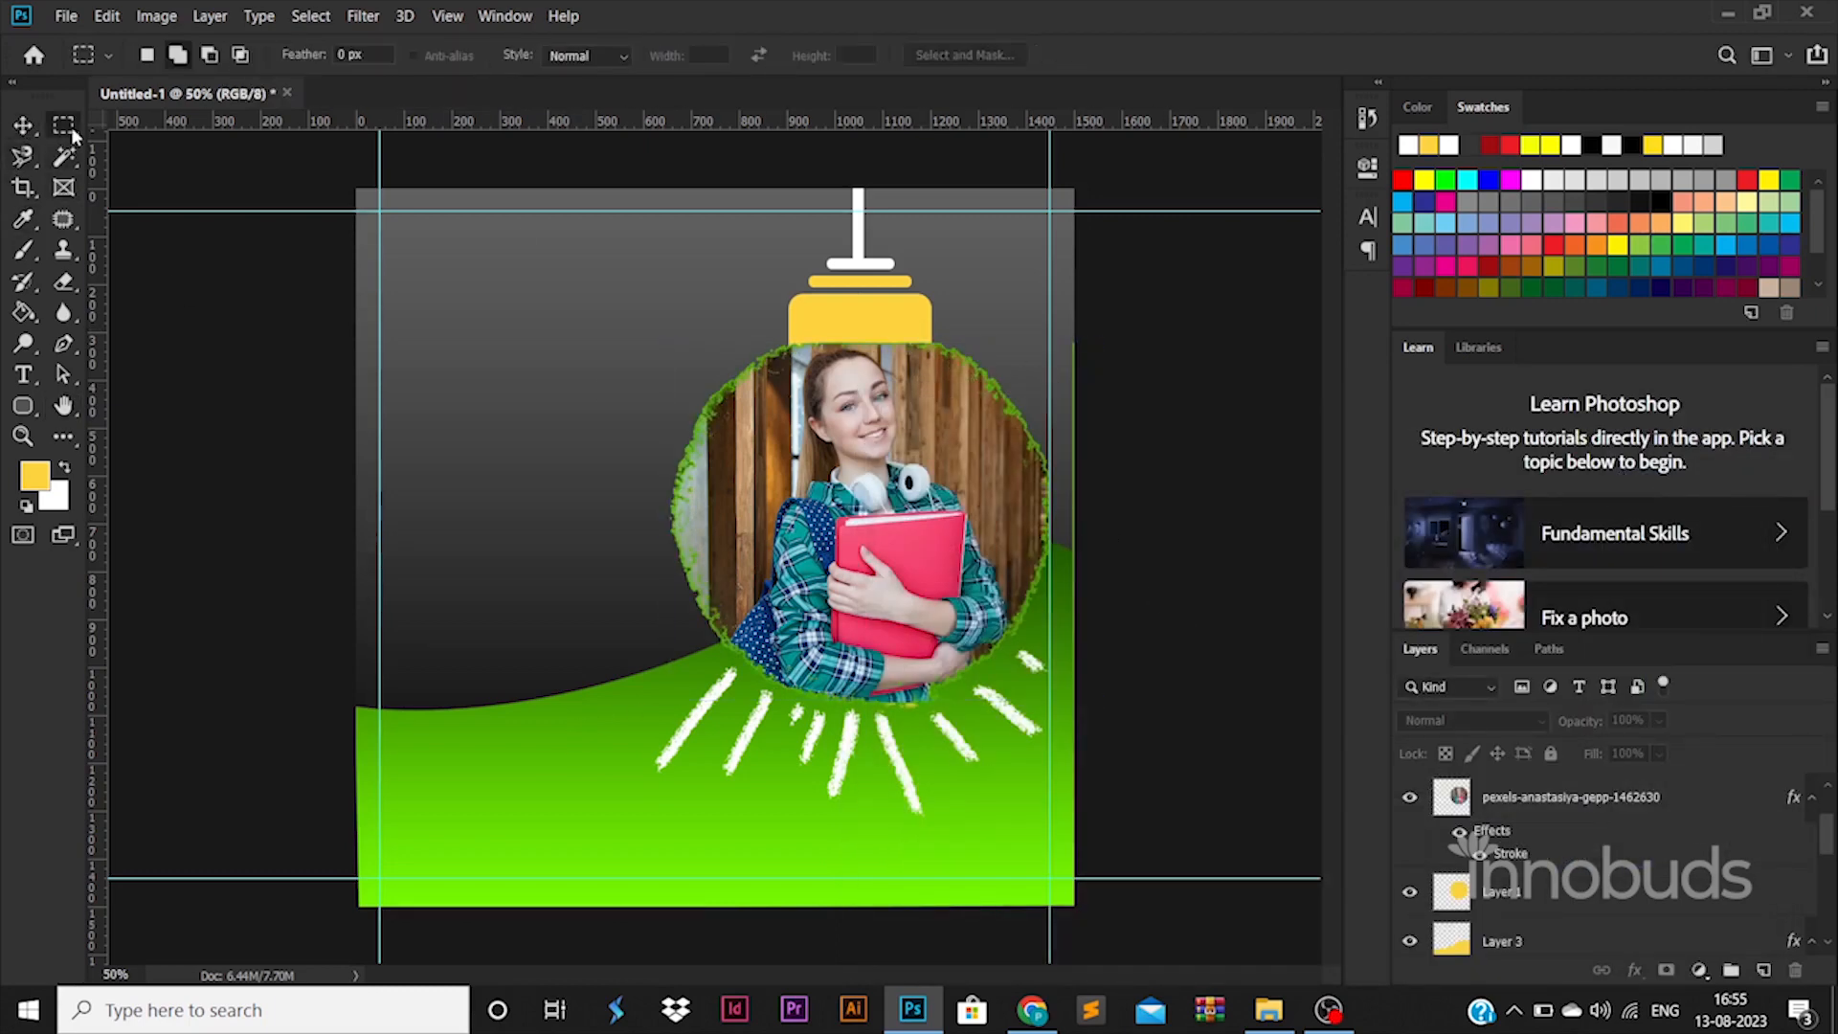
left_click(1423, 809)
left_click_drag(1058, 250, 1108, 831)
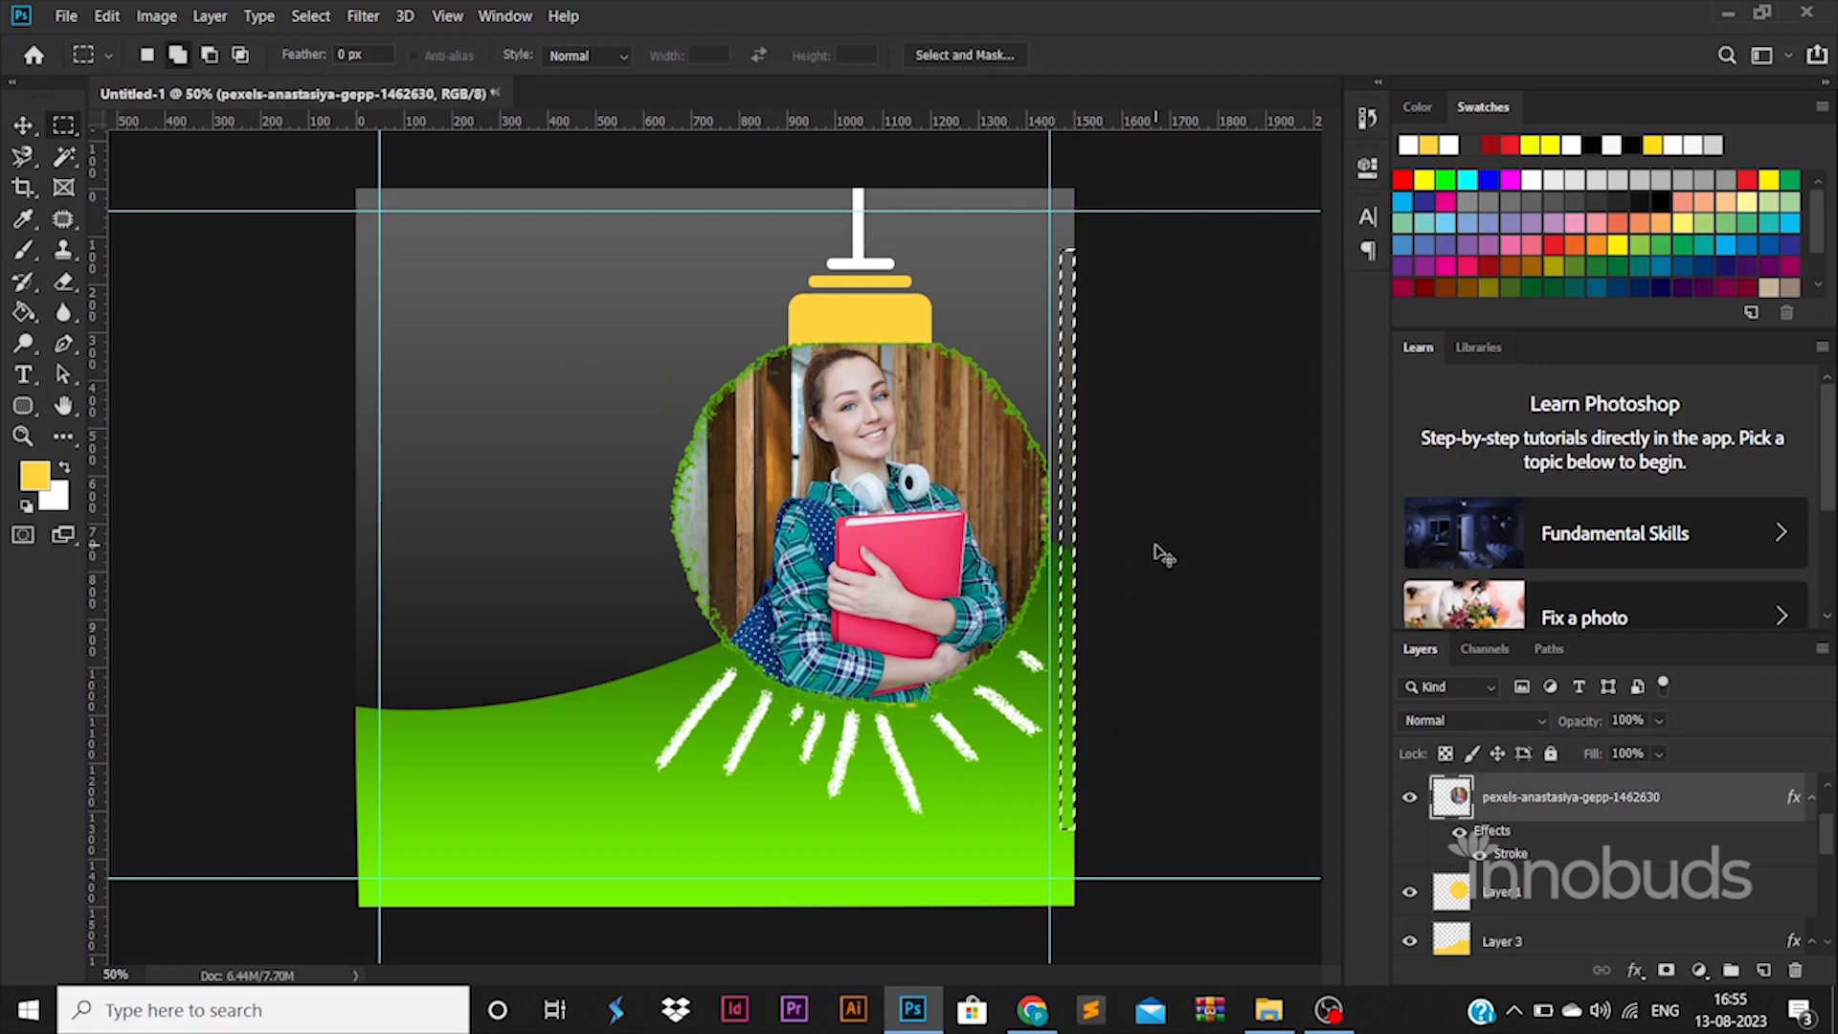
key("ctrl+d")
key("v")
Step: Select all bulb layers from Rounded Rectangle 1 upward and shift them slightly right
scroll(1532, 890, "down", 5)
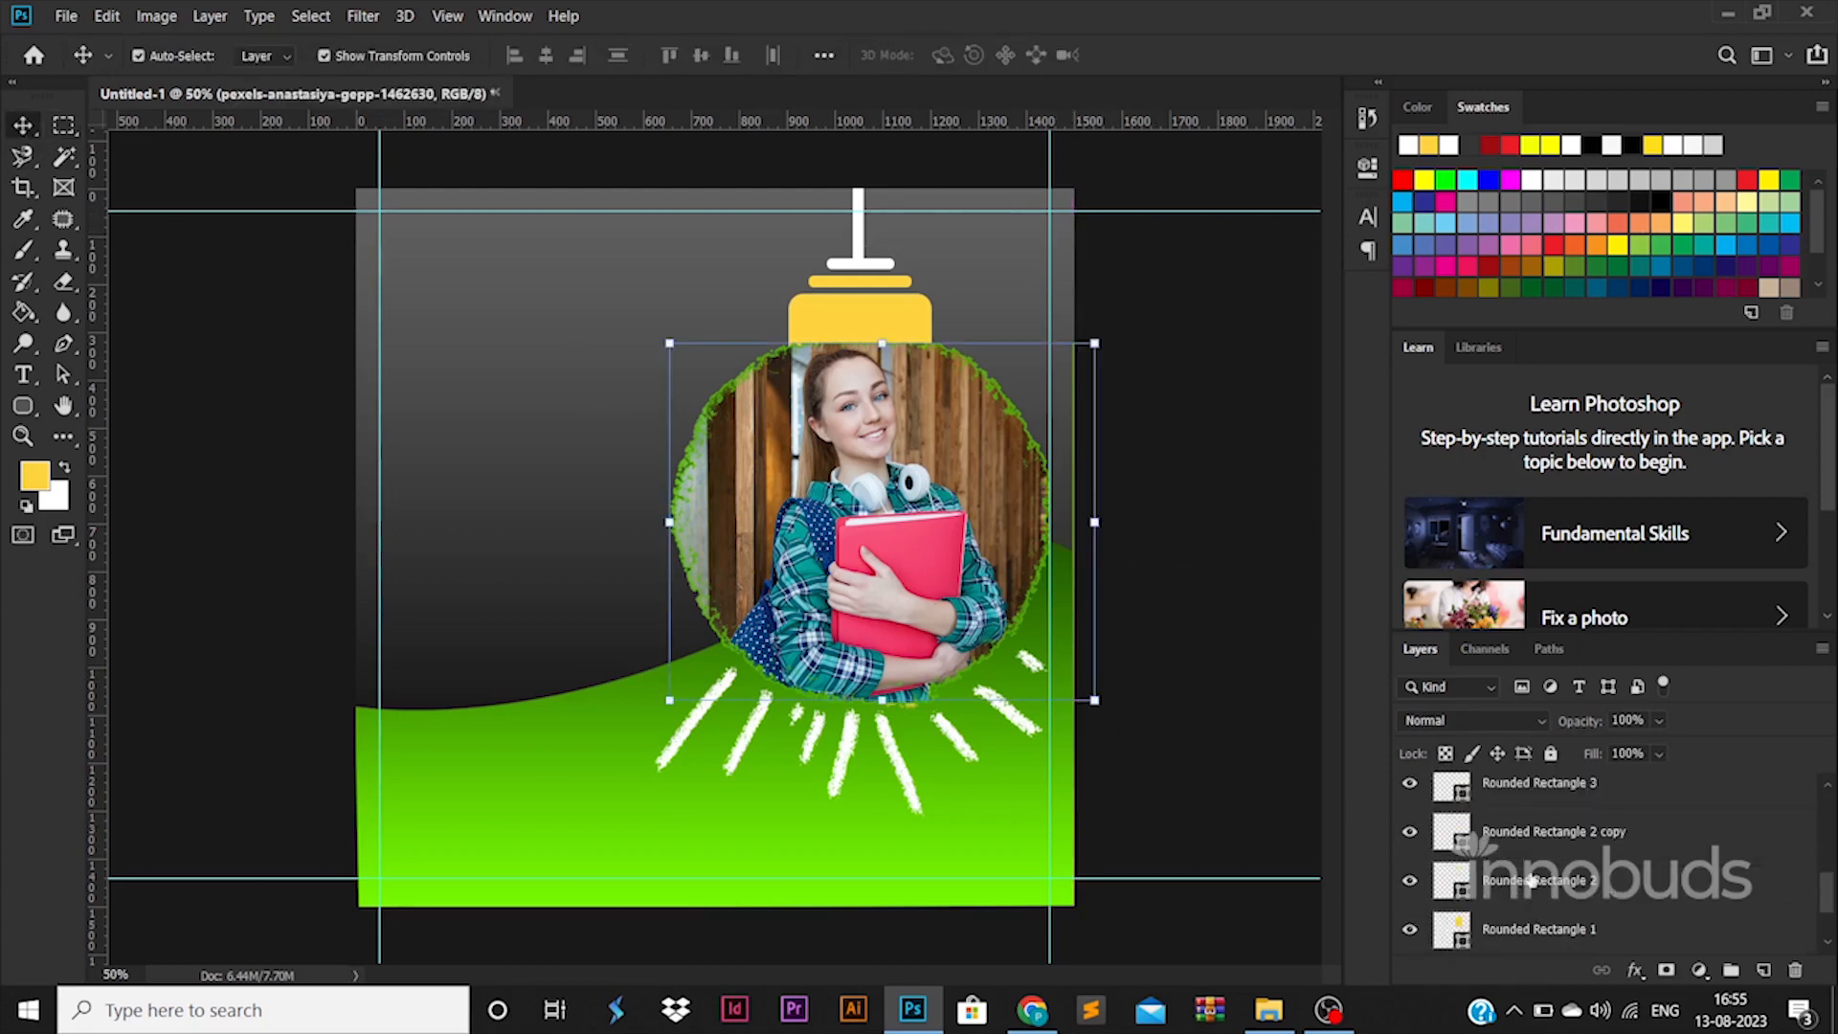
scroll(1532, 881, "down", 2)
scroll(1531, 880, "up", 5)
mouse_move(1527, 869)
left_mouse_down()
mouse_move(1520, 894)
mouse_move(1514, 878)
left_mouse_up()
scroll(1505, 866, "up", 3)
left_click(1514, 942)
scroll(1513, 909, "up", 5)
left_click(1518, 814, "shift")
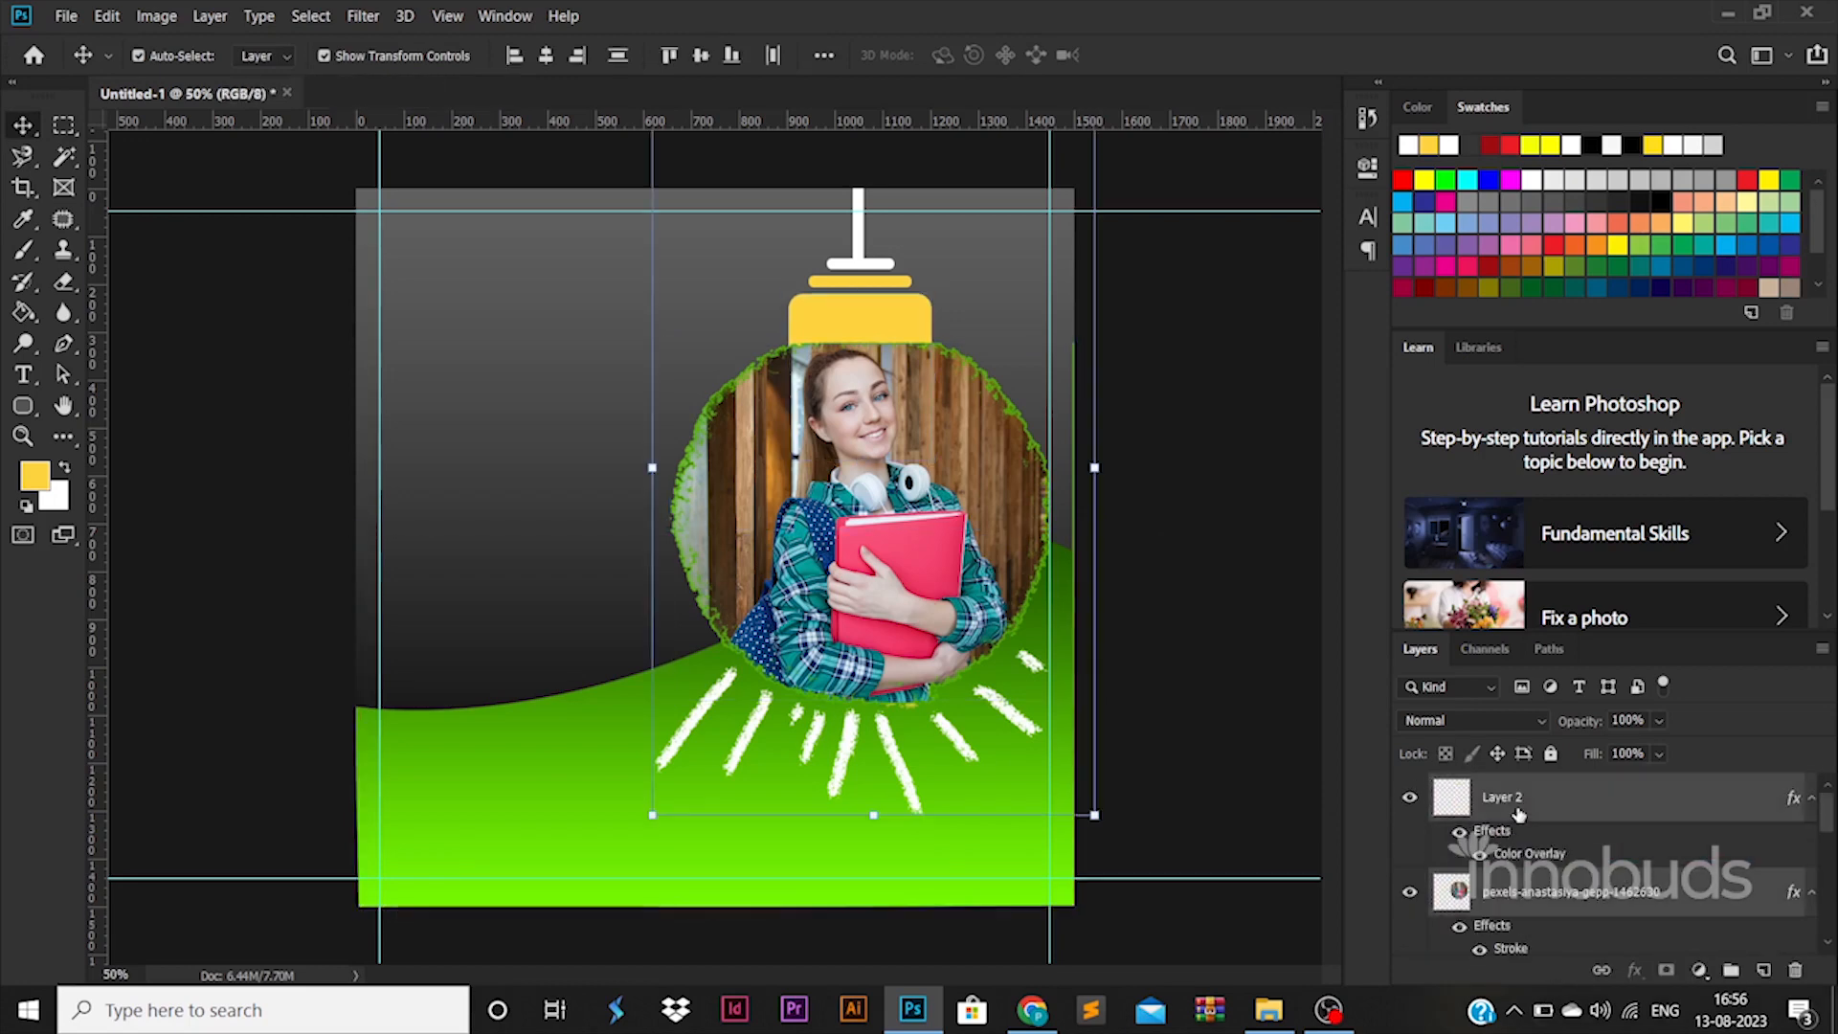
mouse_move(957, 581)
left_mouse_down()
mouse_move(912, 510)
mouse_move(958, 581)
mouse_move(986, 581)
mouse_move(972, 585)
left_mouse_up()
key("Return")
Step: Fill the bulb's cap (Rounded Rectangle 1) with the poster's green, keeping its original height
left_click(850, 324)
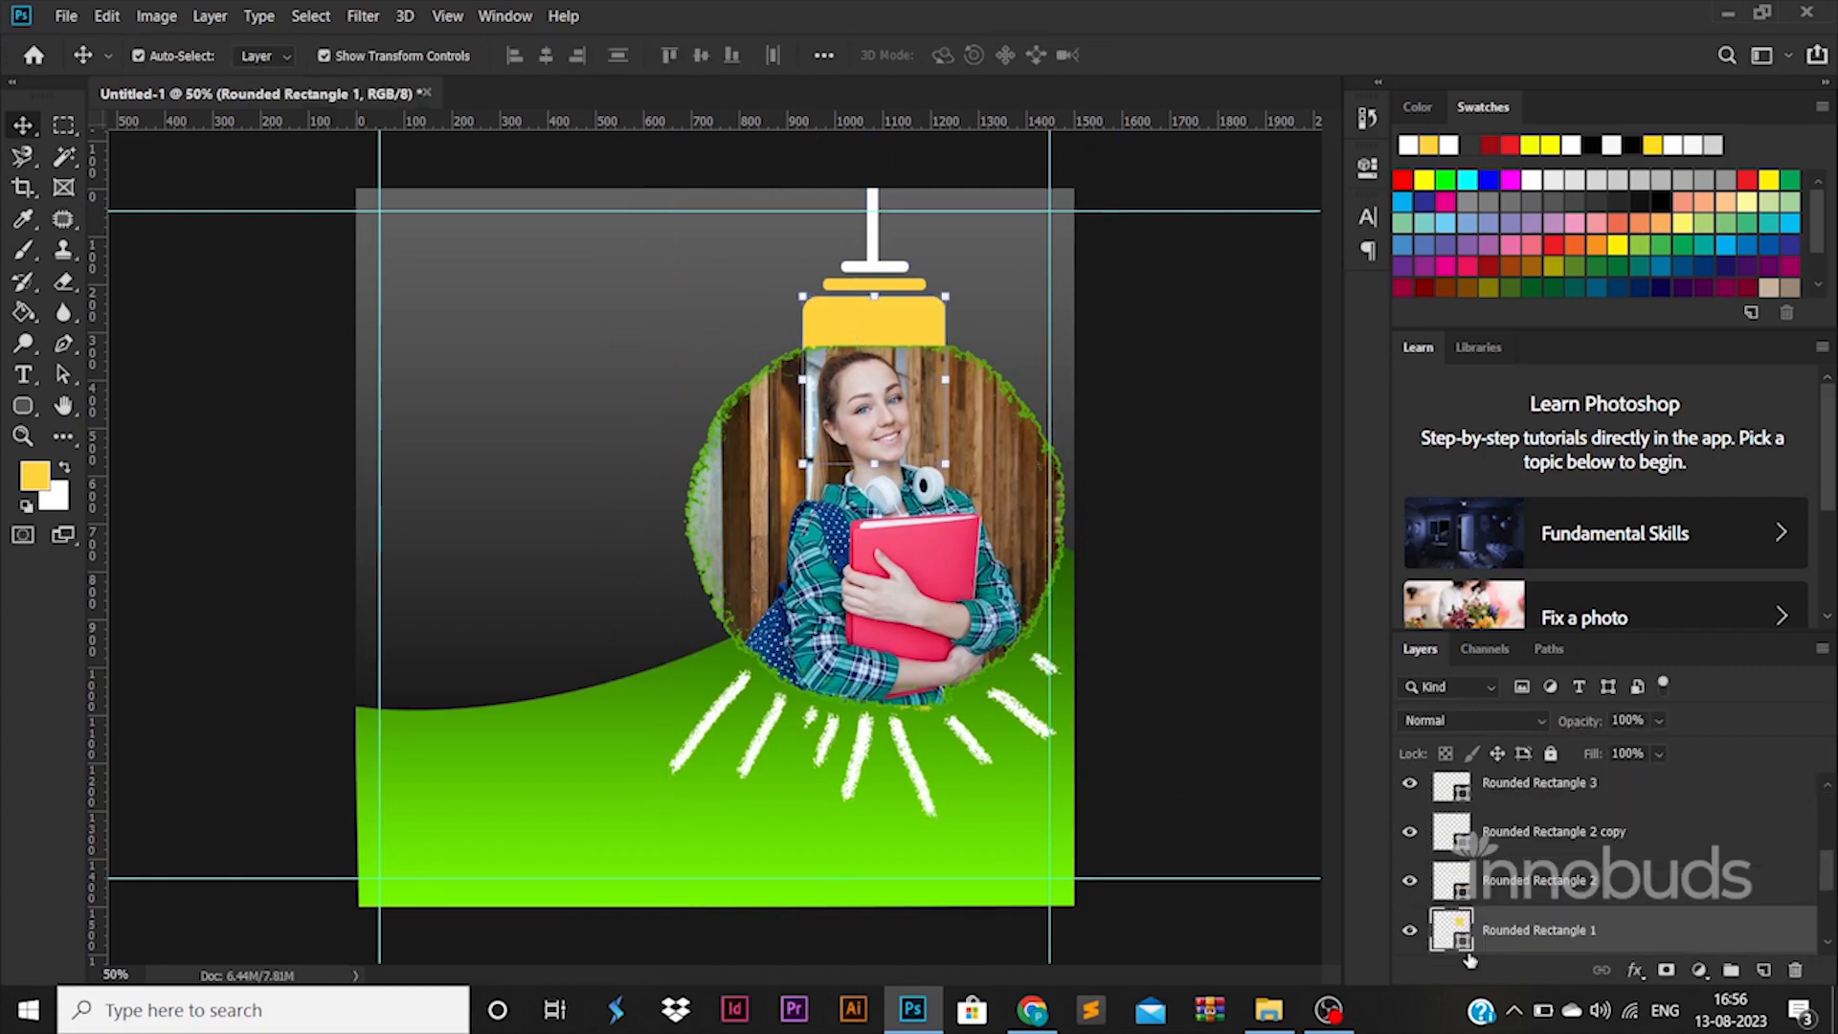
double_click(1464, 942)
left_click(639, 764)
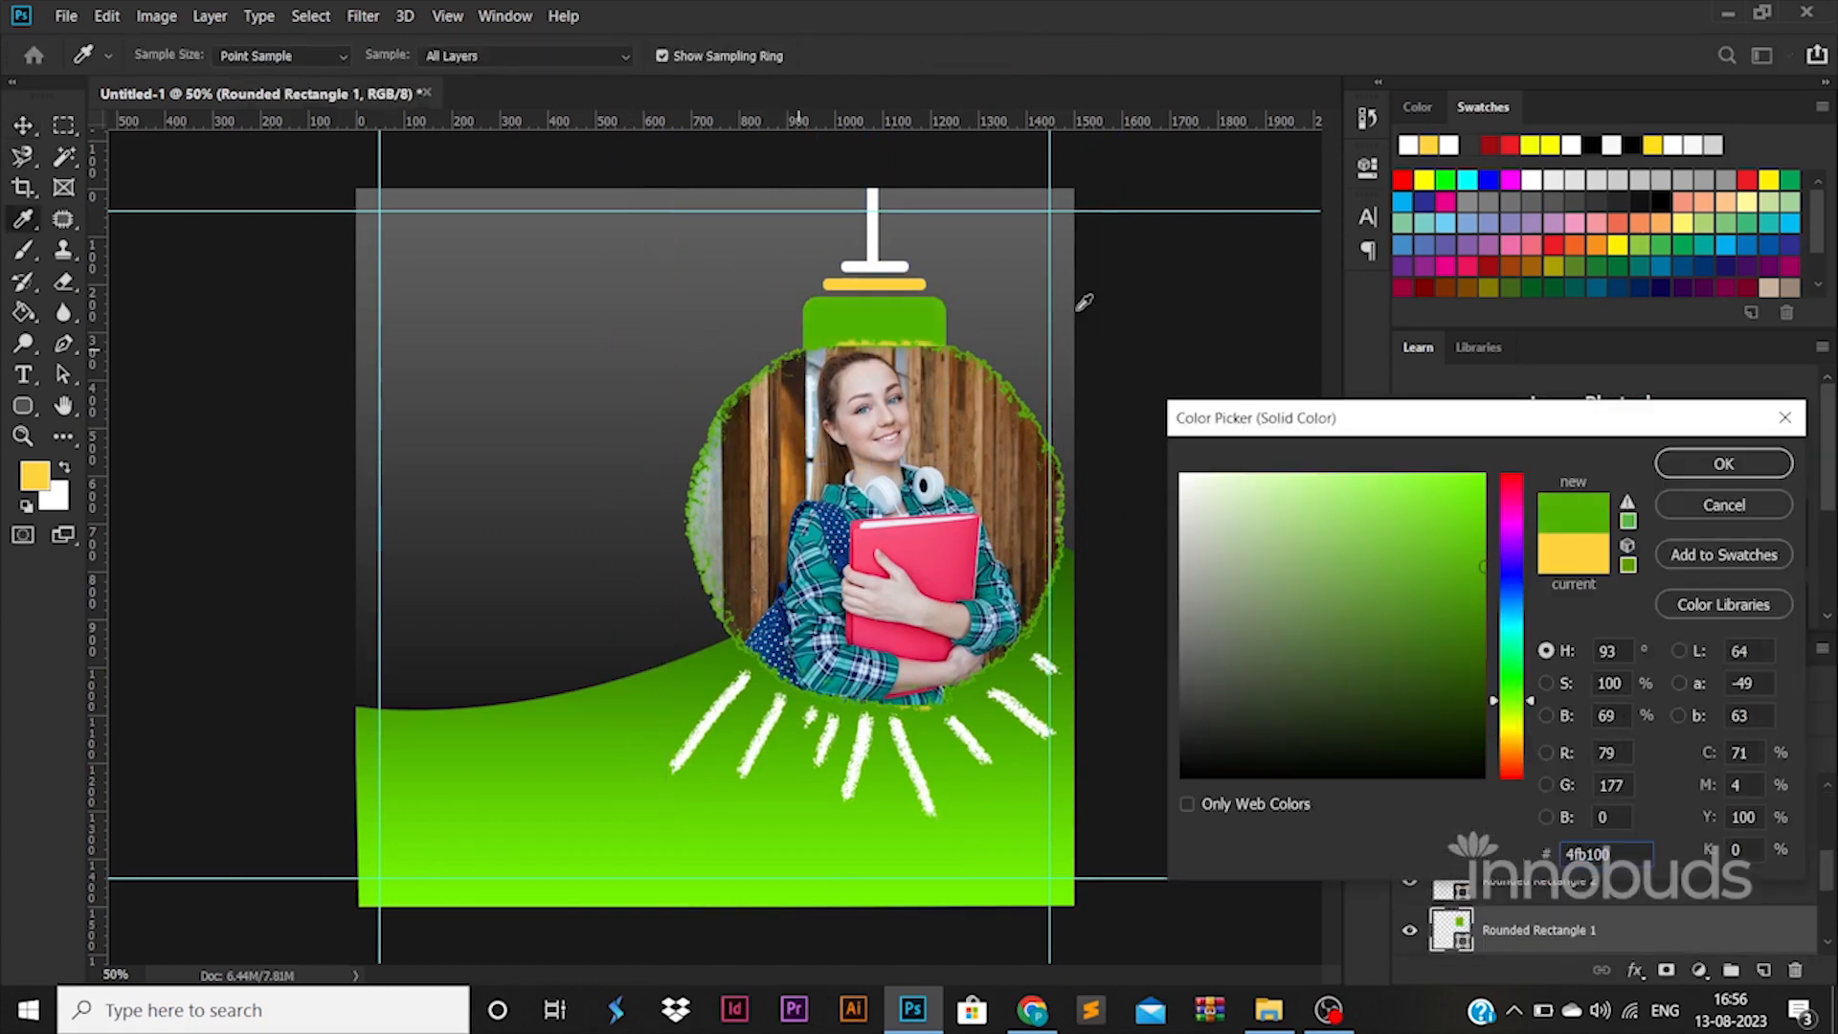
key("Return")
key("ctrl+t")
left_click_drag(874, 466, 890, 373)
key("ctrl+z")
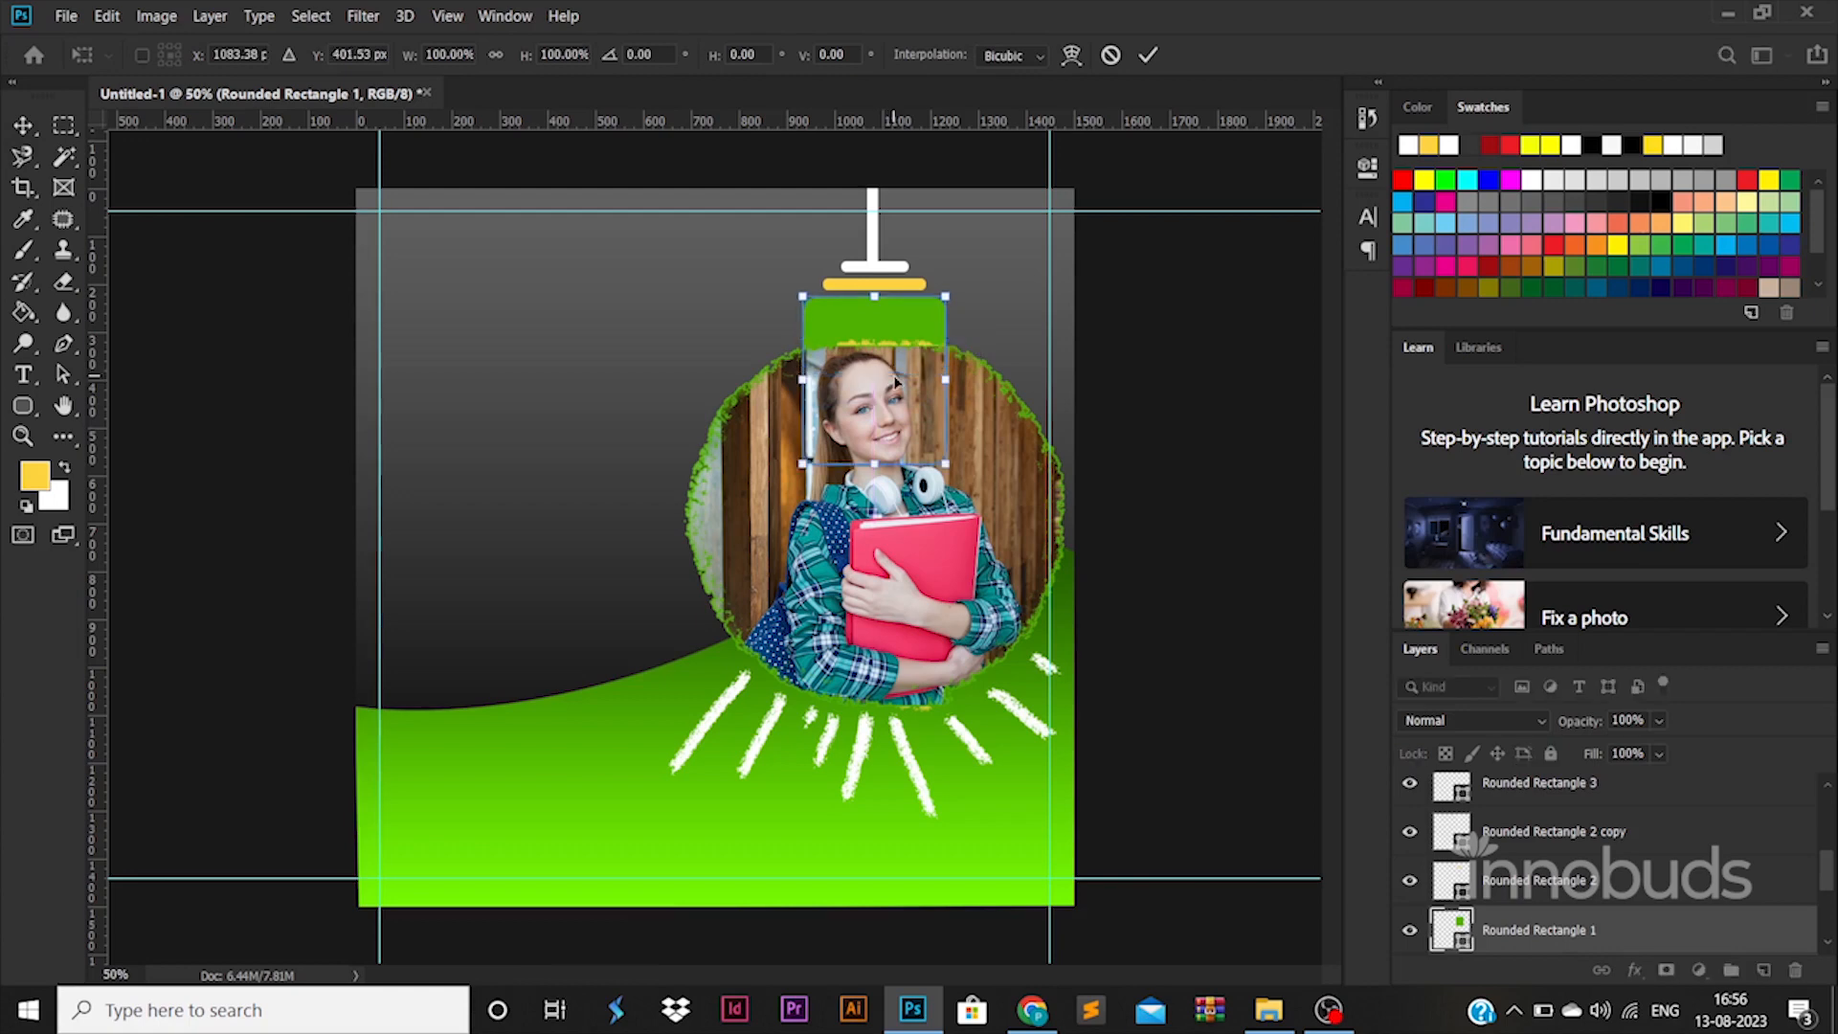
key("Return")
Step: Add a Color Overlay in the poster's green to the bulb circle layer
left_click(1165, 394)
left_click(909, 348)
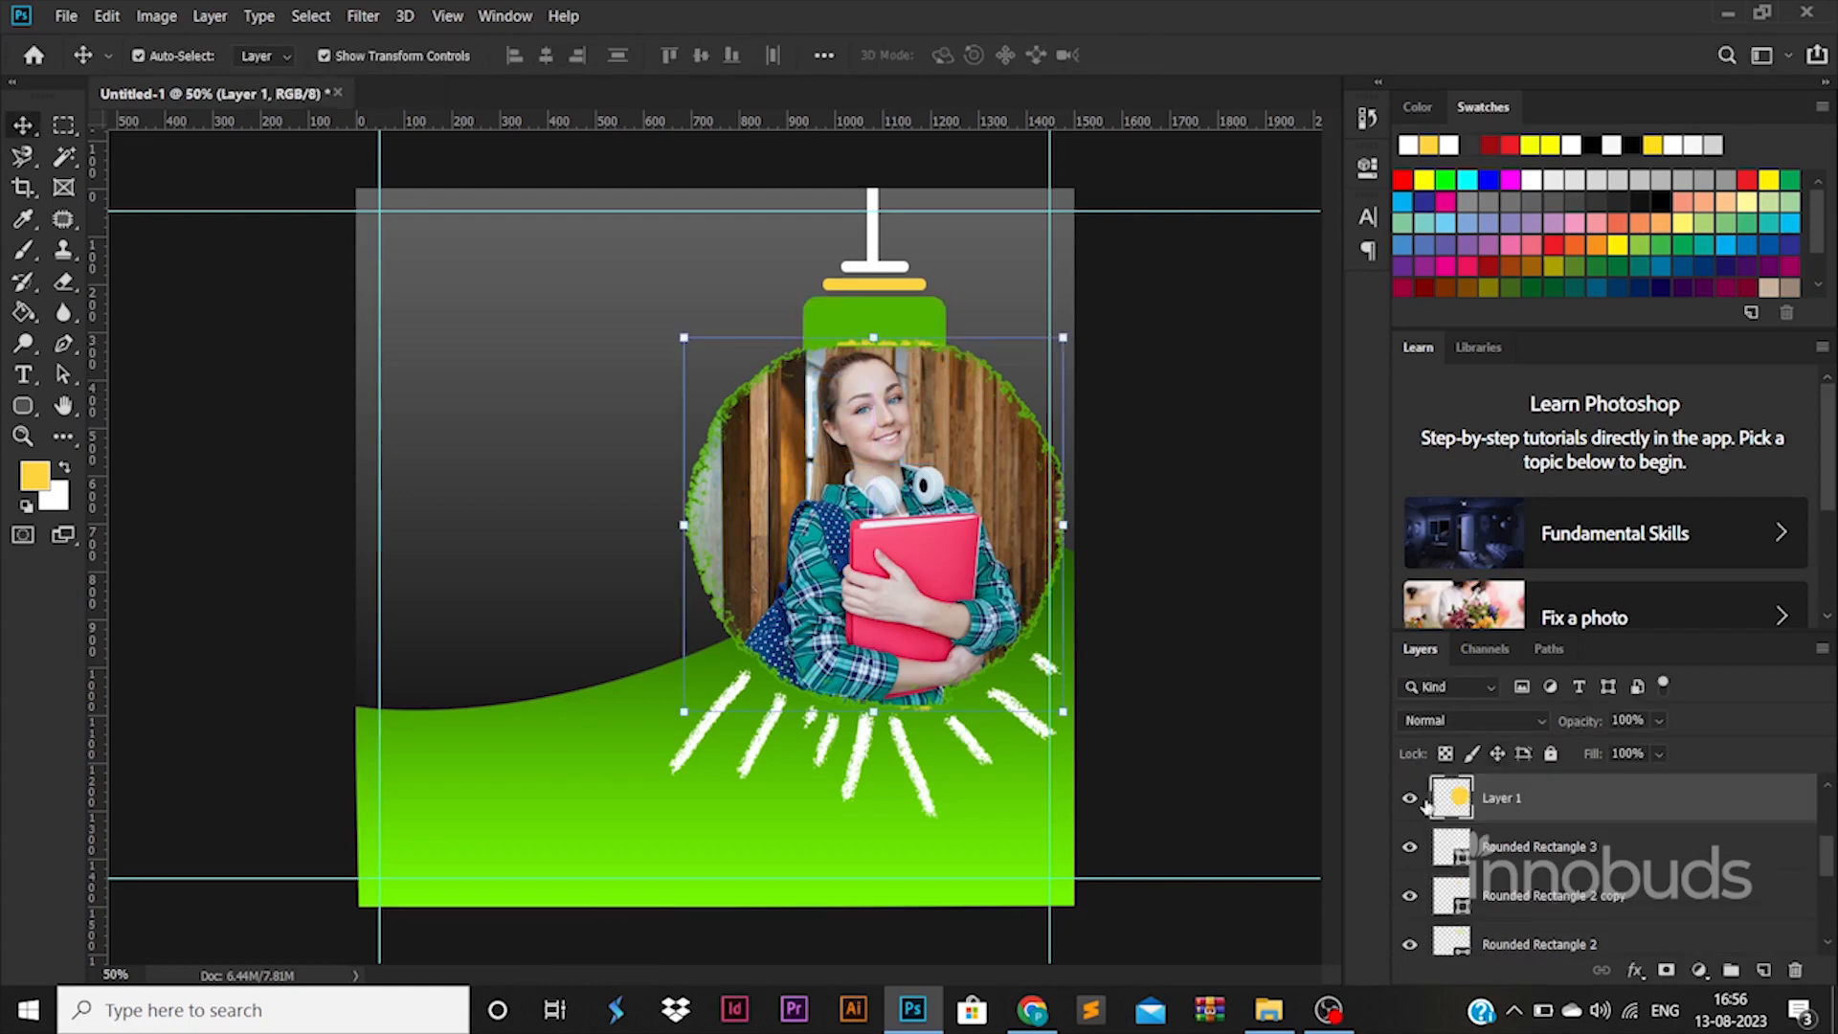
double_click(1569, 807)
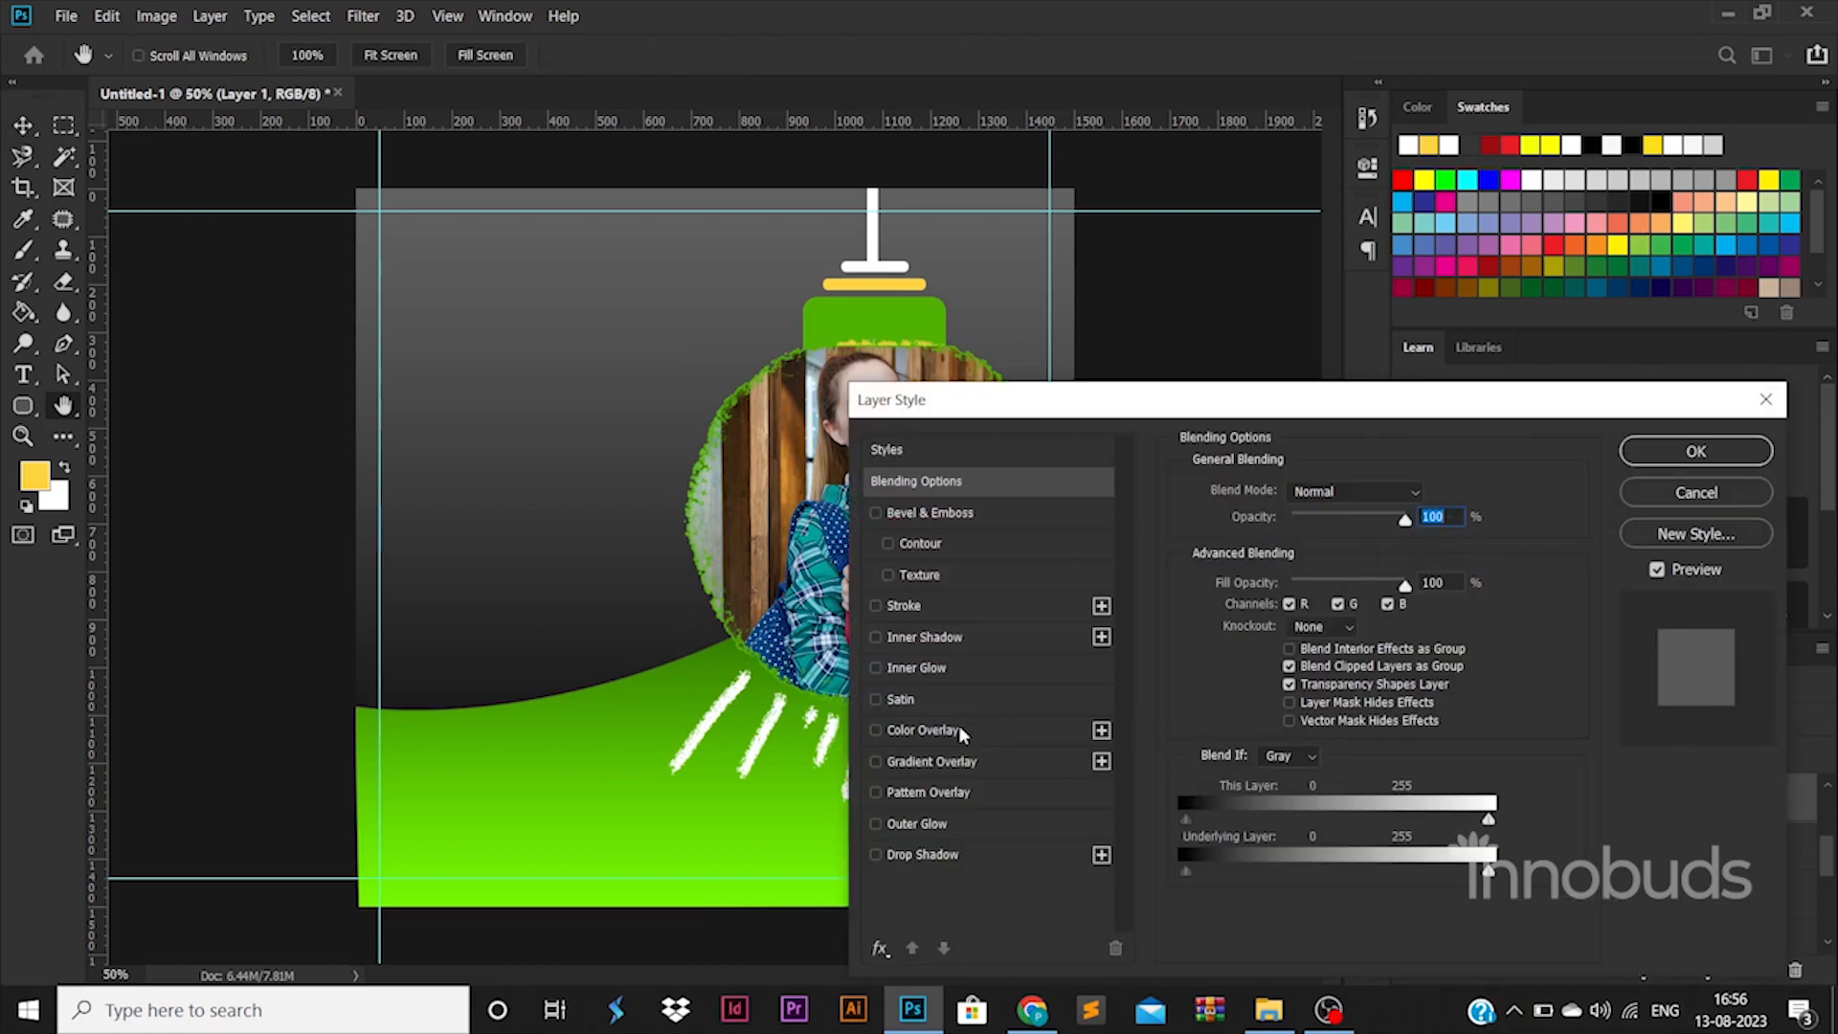
left_click(957, 728)
left_click(1430, 500)
left_click(919, 313)
left_click(1701, 467)
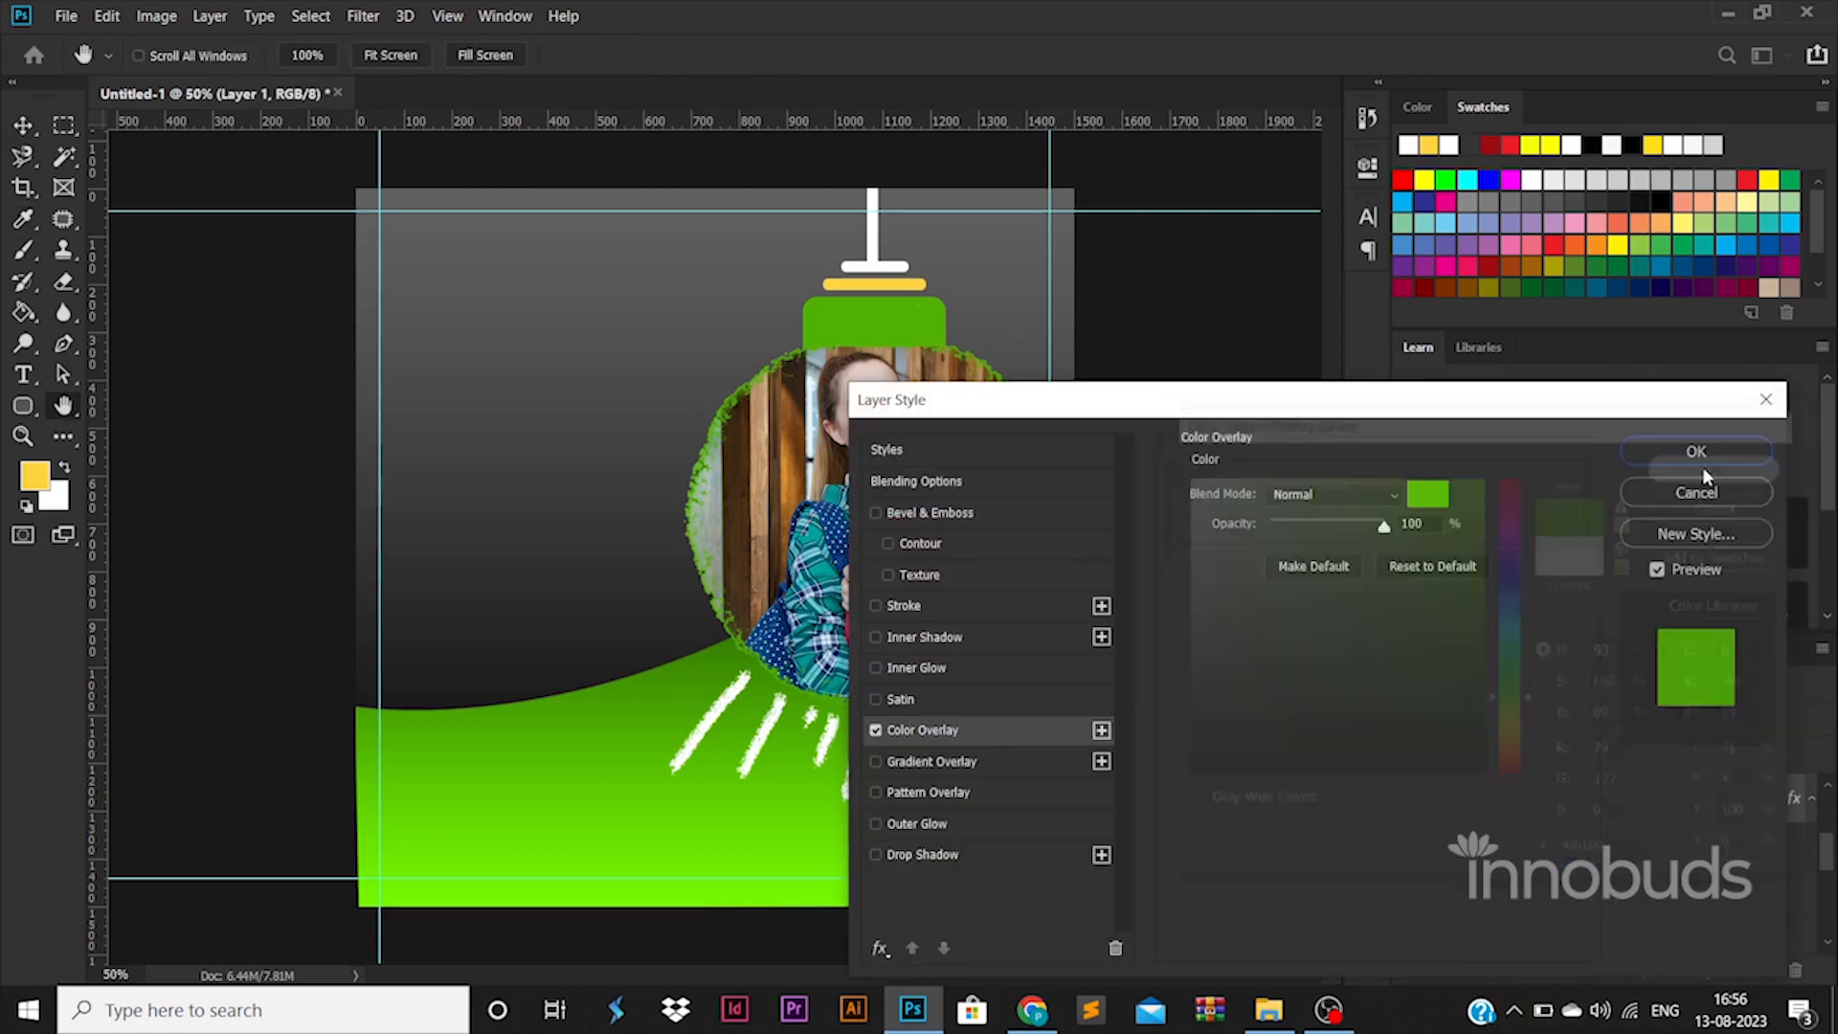
left_click(1702, 467)
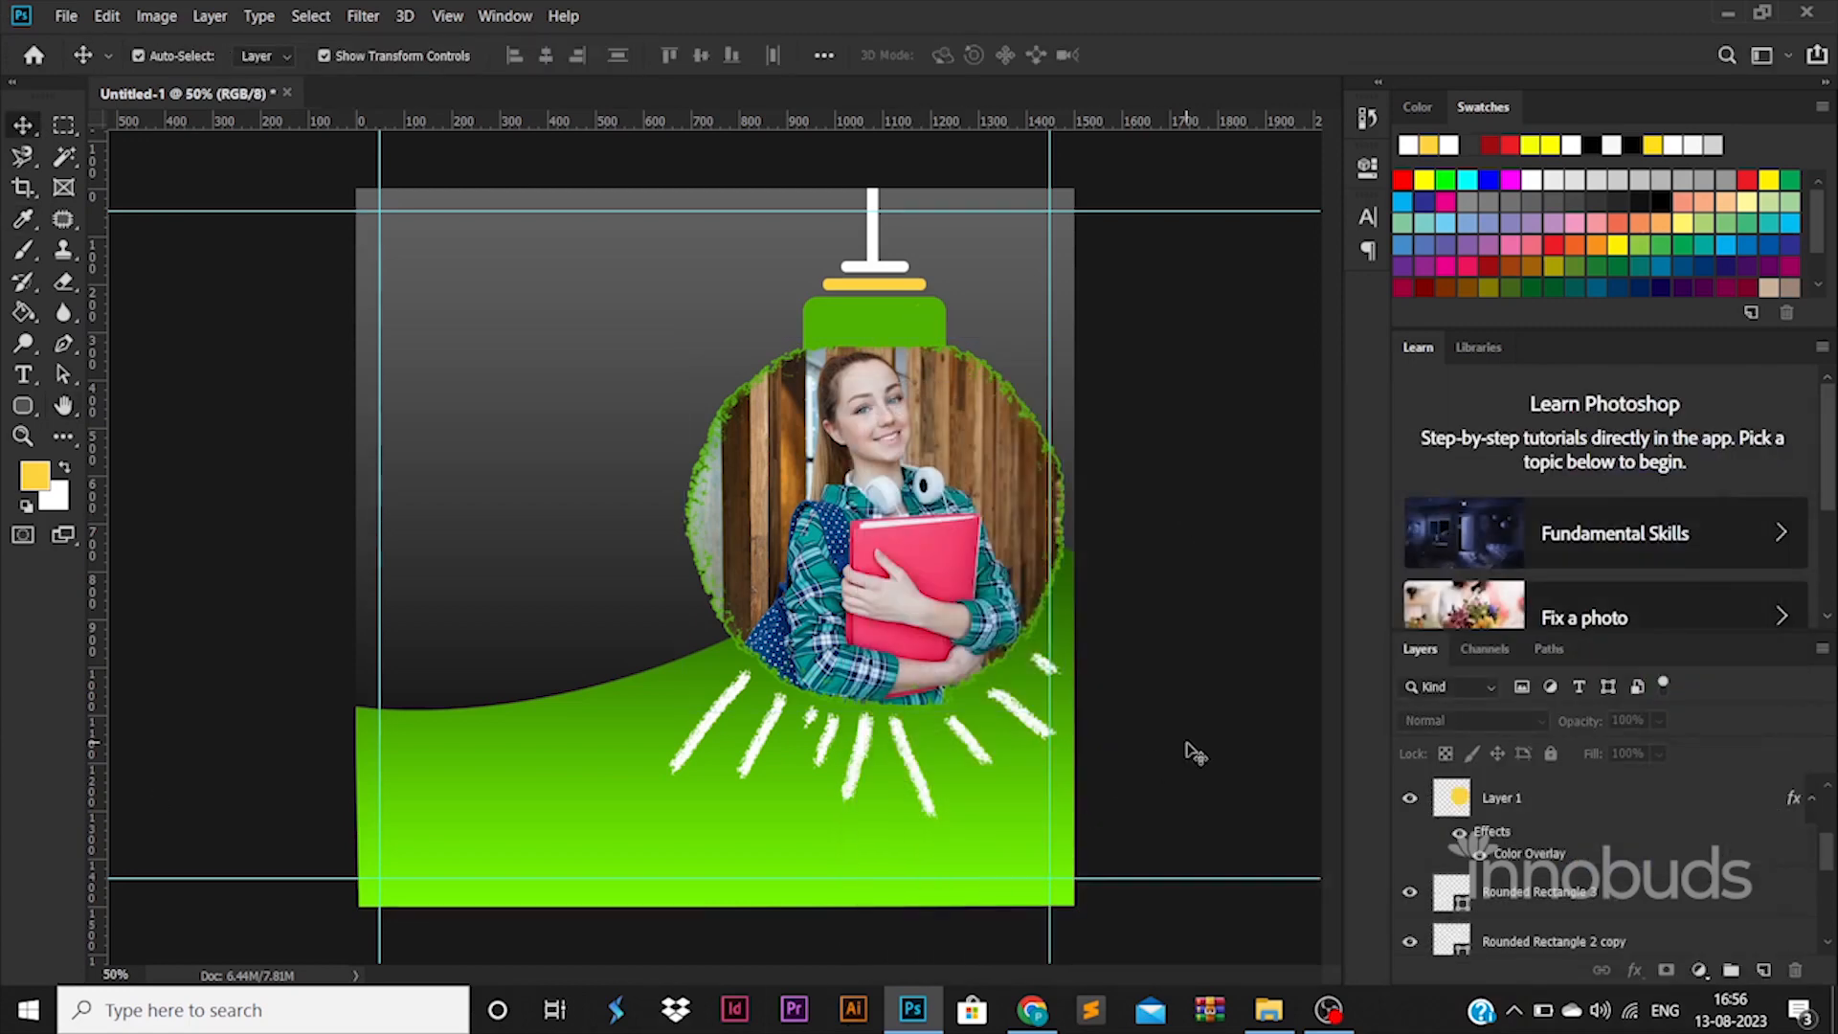
Step: Copy the green wave's layer style onto the cap and bar, then undo it
left_click(894, 293)
left_click(995, 825)
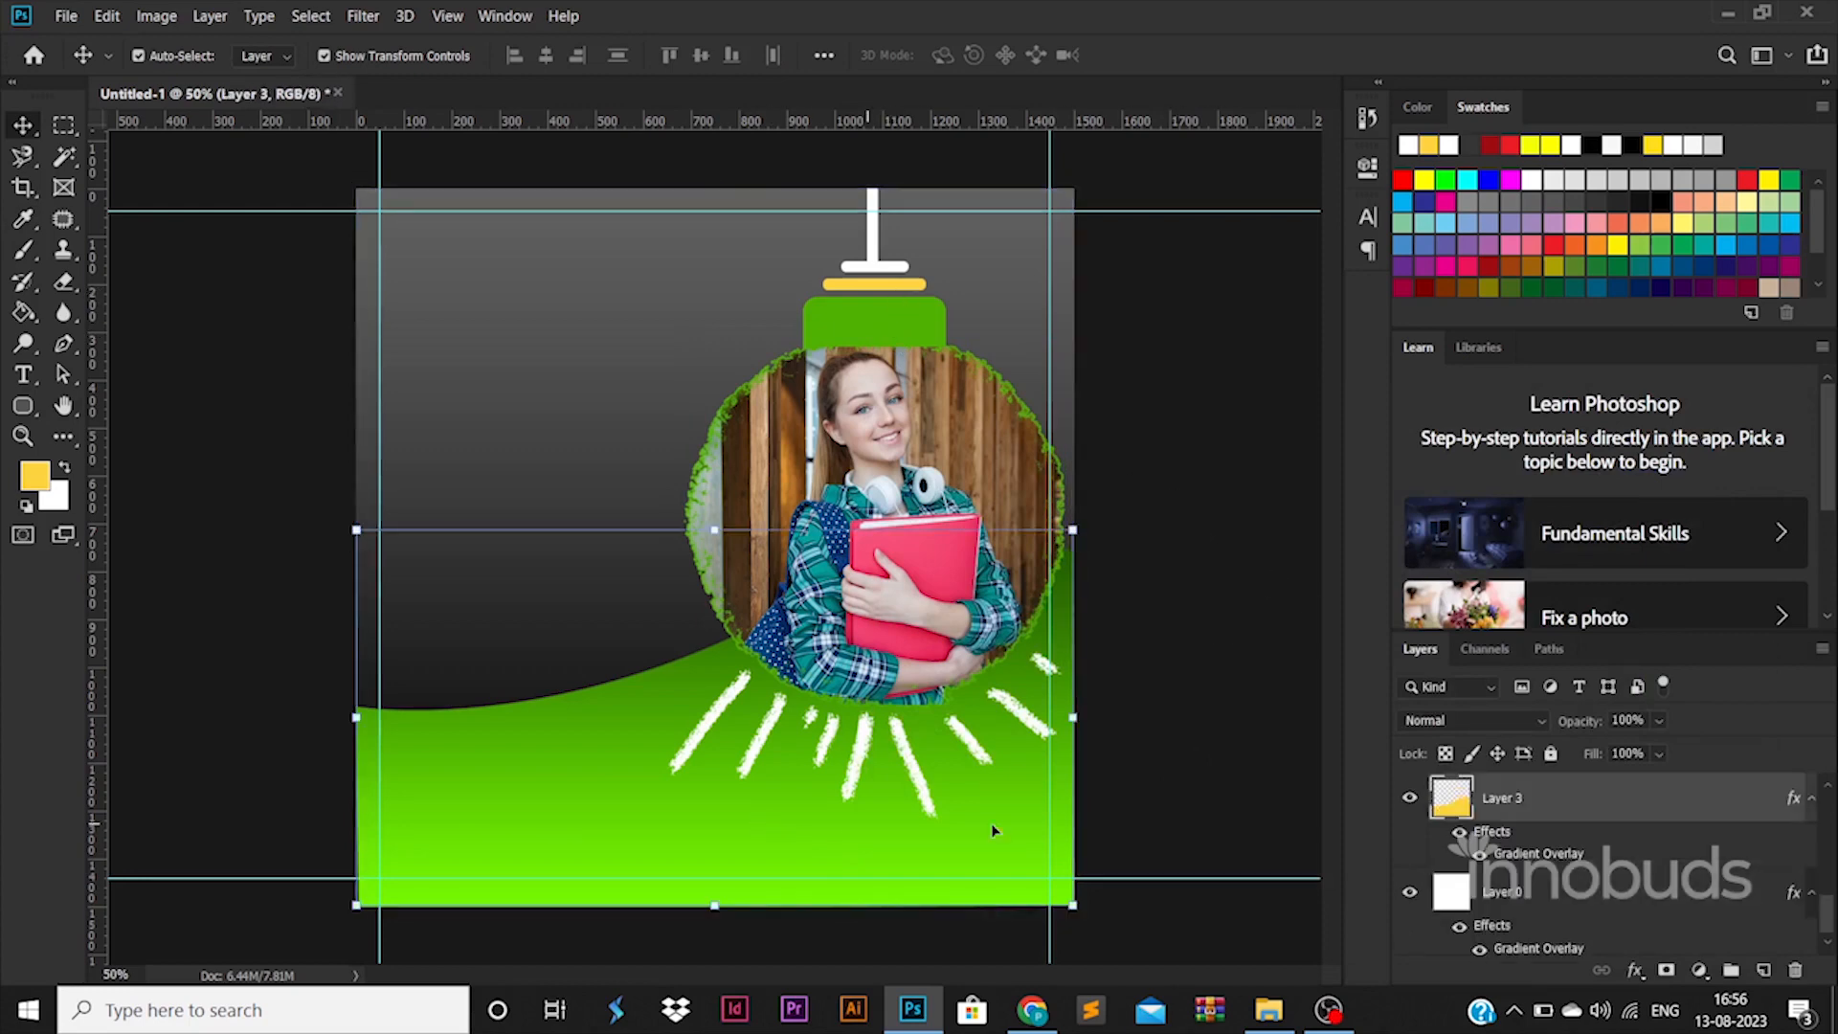
right_click(1557, 803)
left_click(1302, 524)
left_click(886, 297)
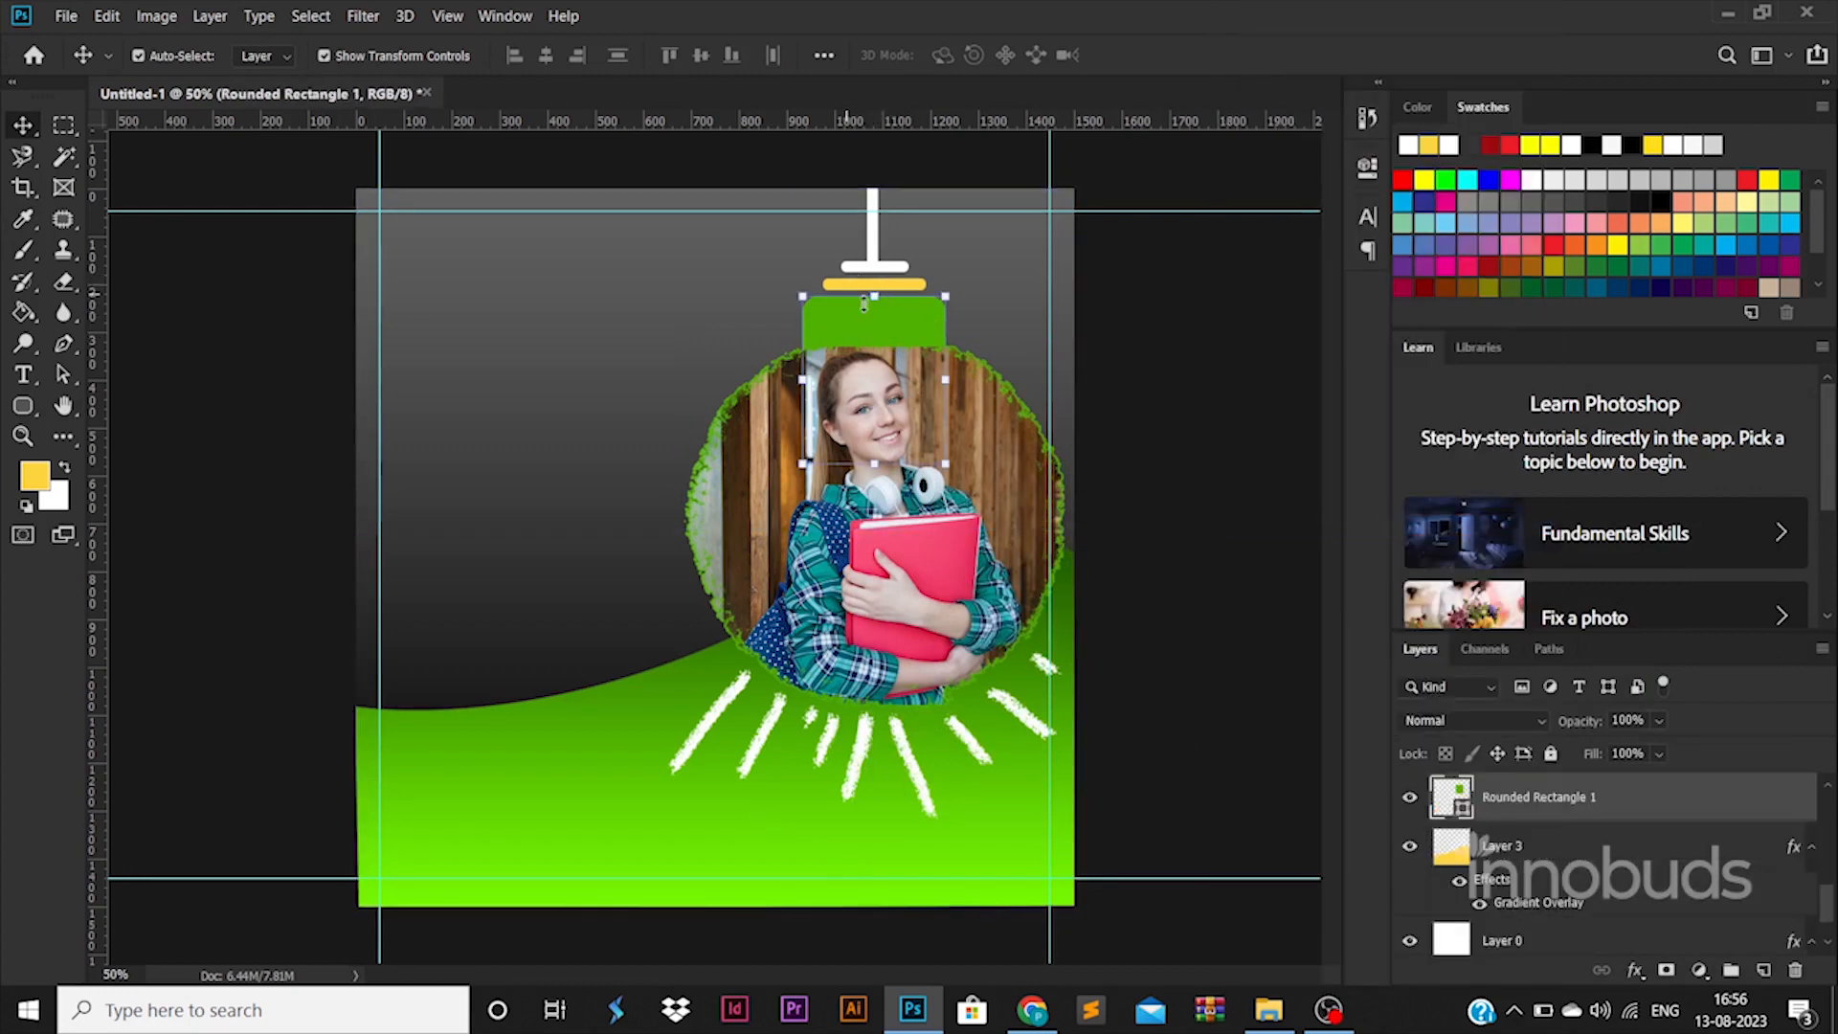
left_click(870, 285)
left_click(1183, 354)
left_click(915, 285)
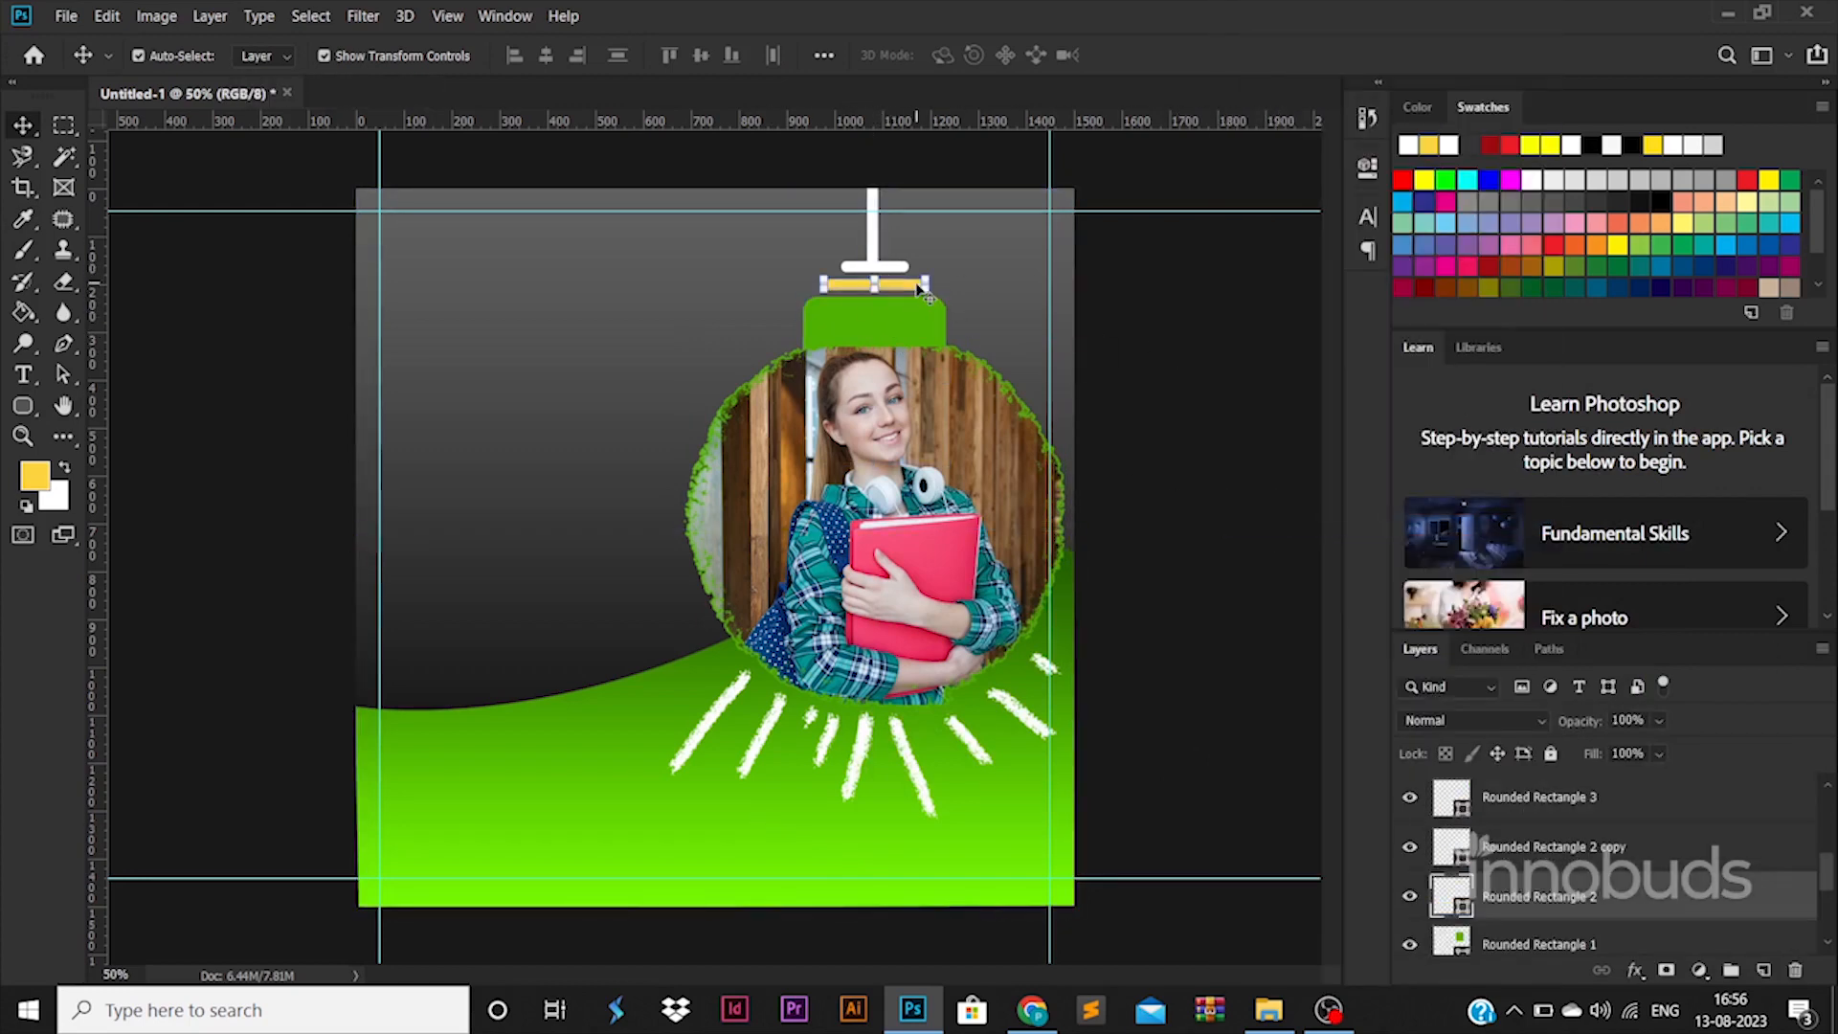
left_click(864, 327, "shift")
right_click(1617, 894)
left_click(1392, 544)
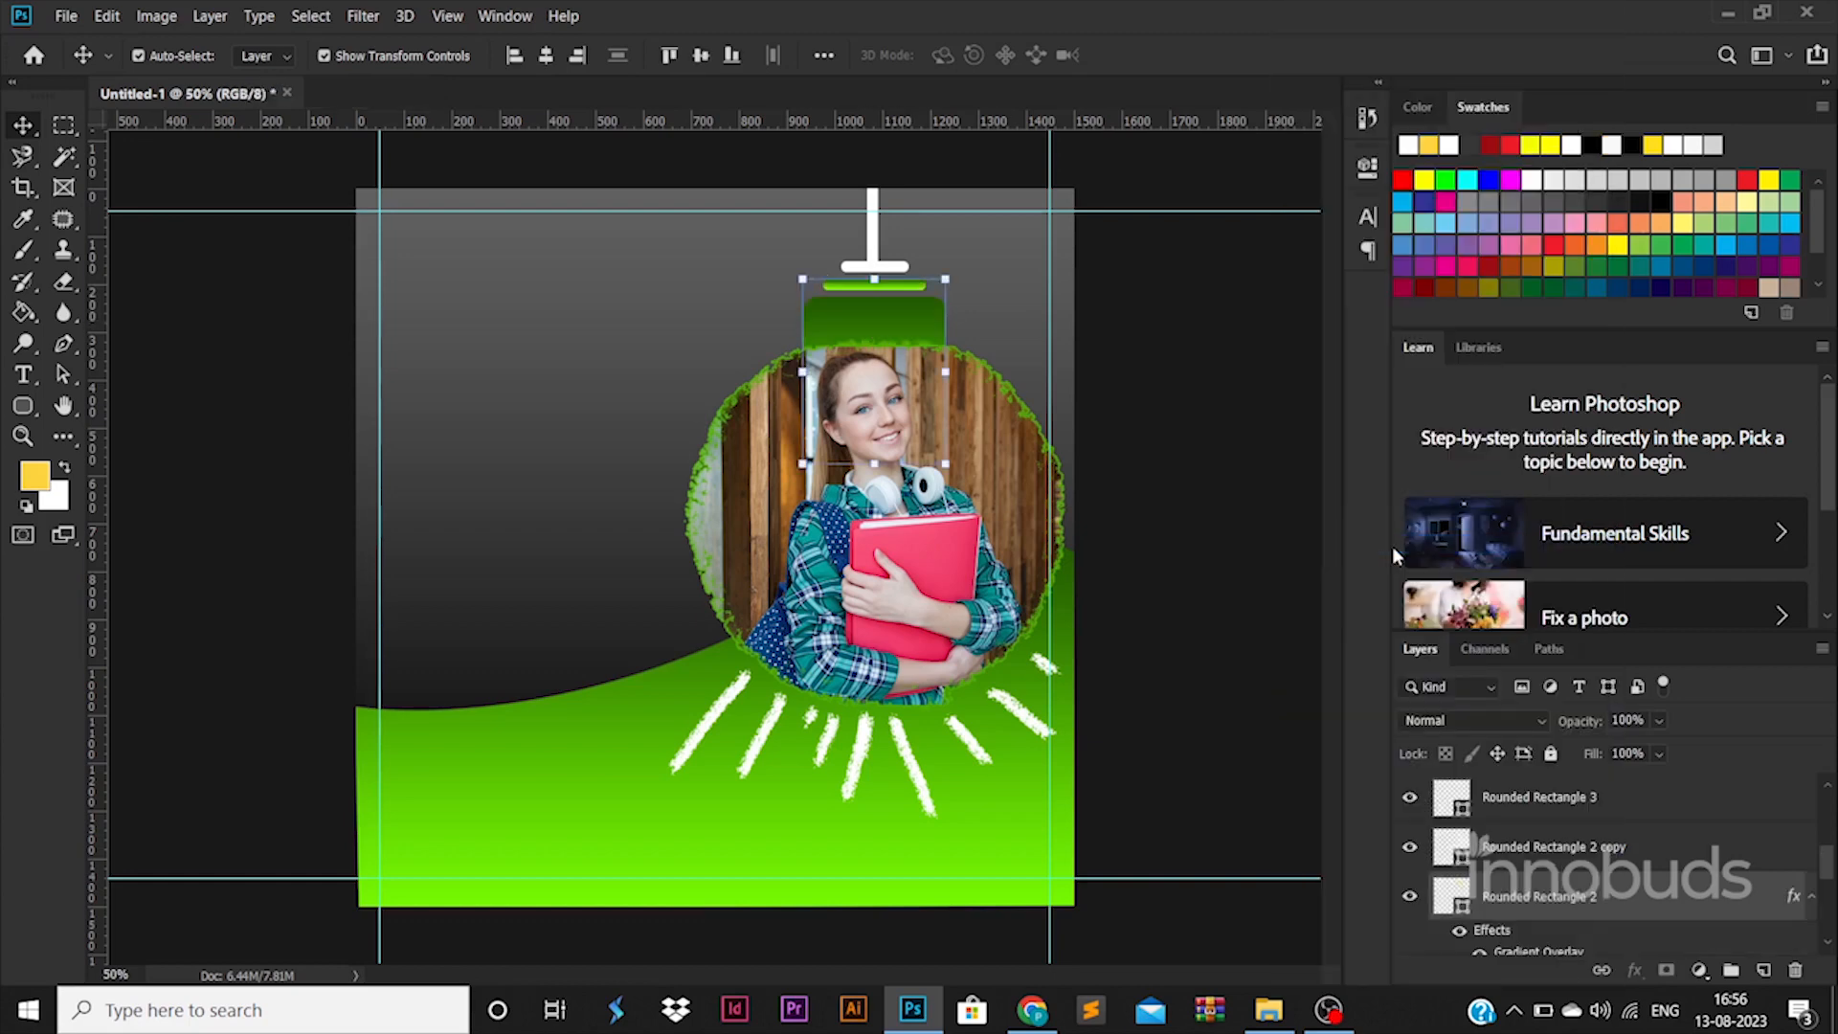
key("ctrl+z")
Step: Fill the yellow bar (Rounded Rectangle 2) with the cap's green
left_click(1232, 494)
left_click(910, 287)
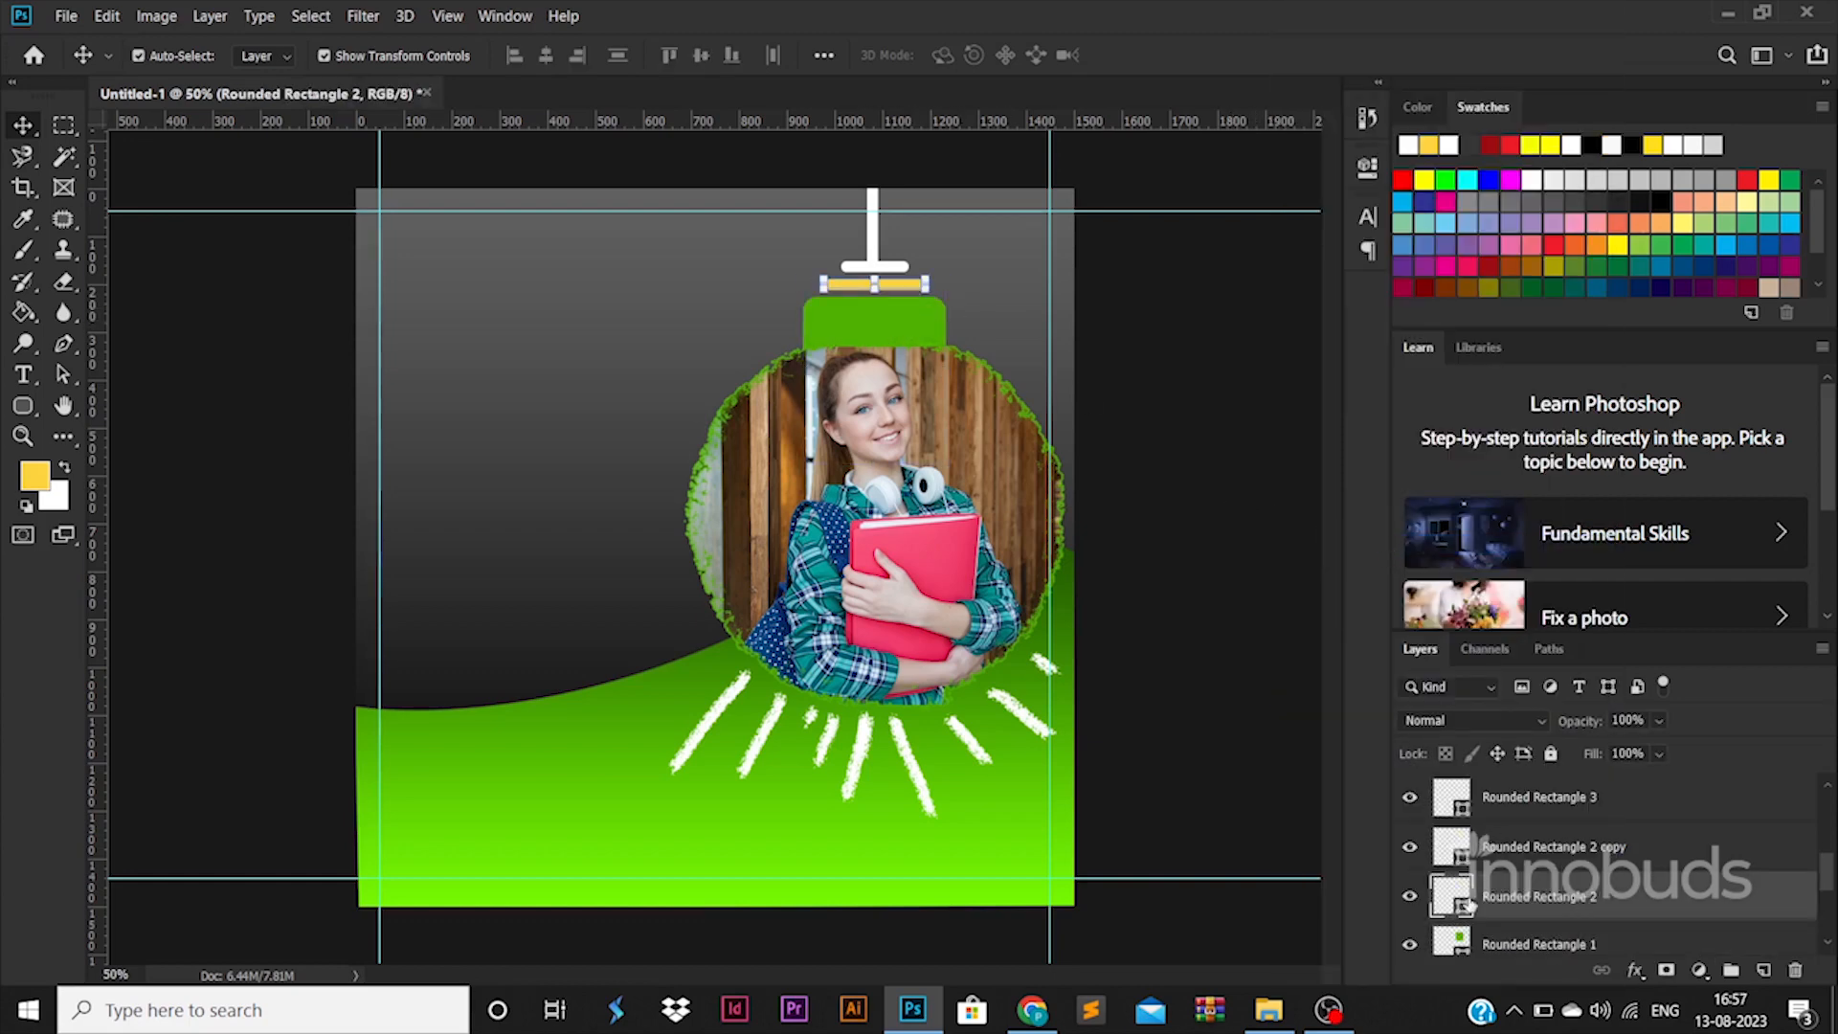
double_click(1463, 898)
left_click(919, 331)
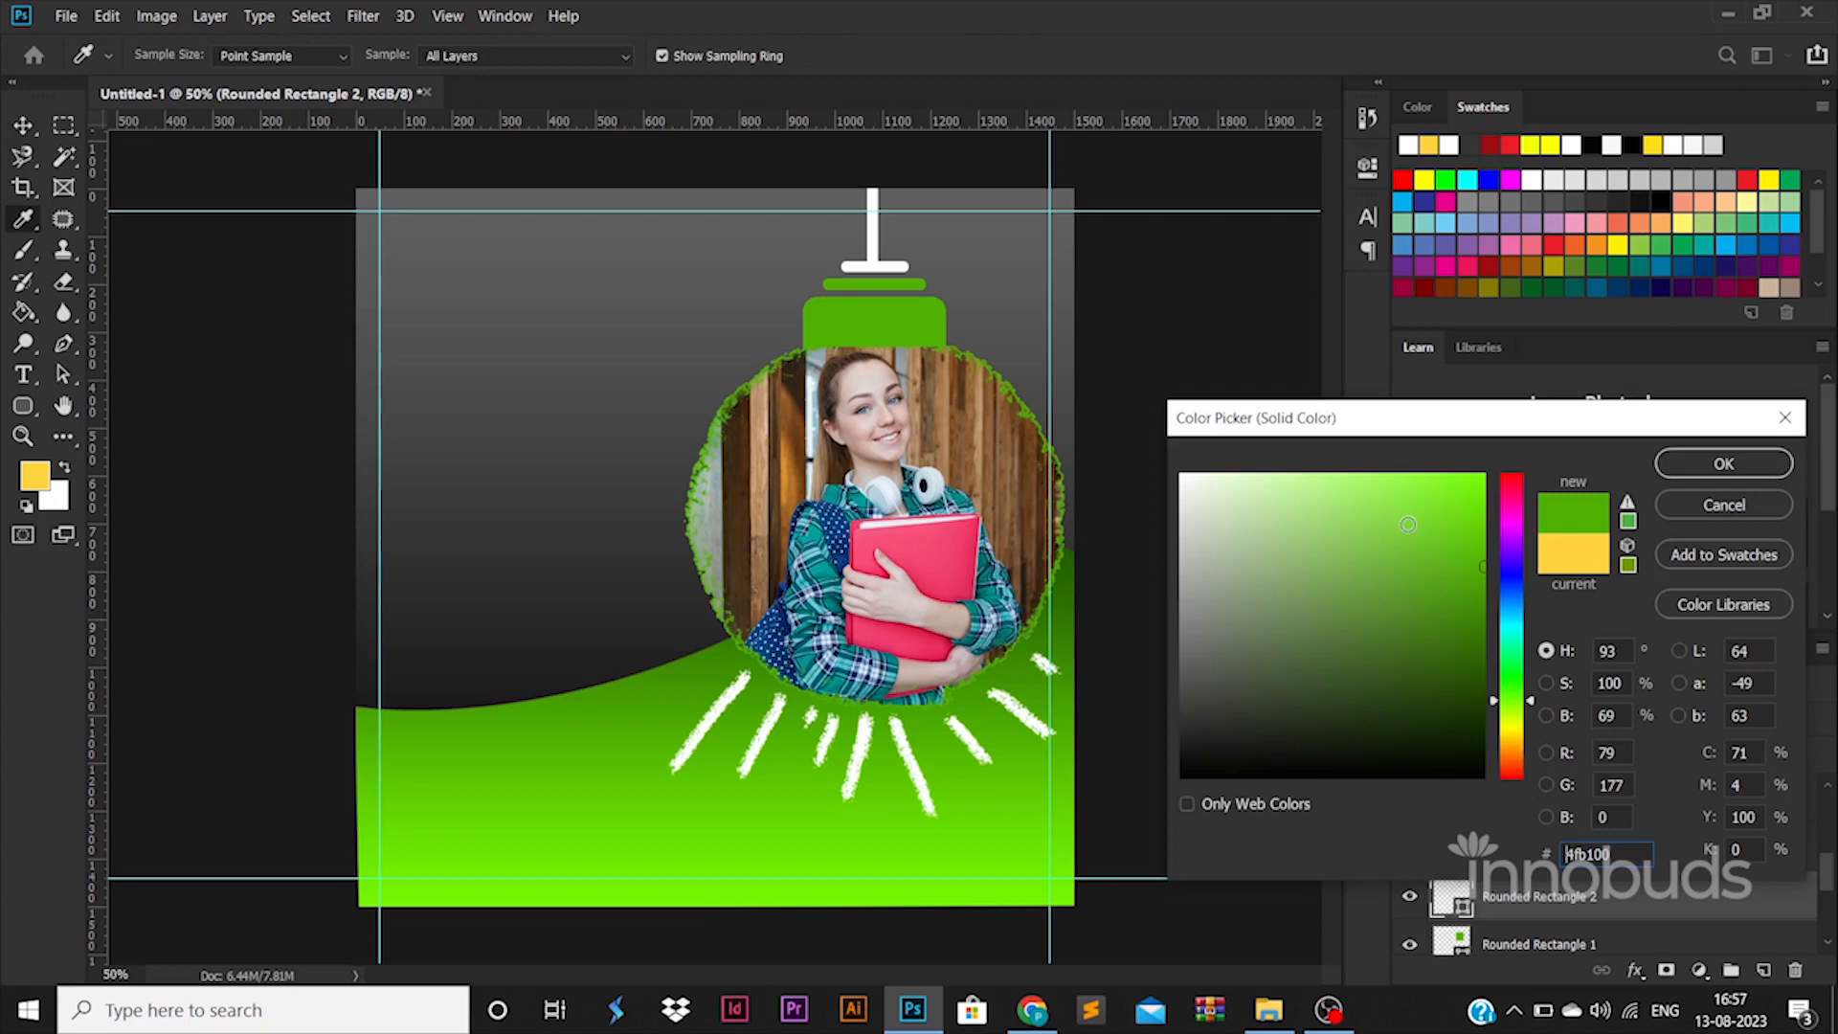
left_click(1723, 463)
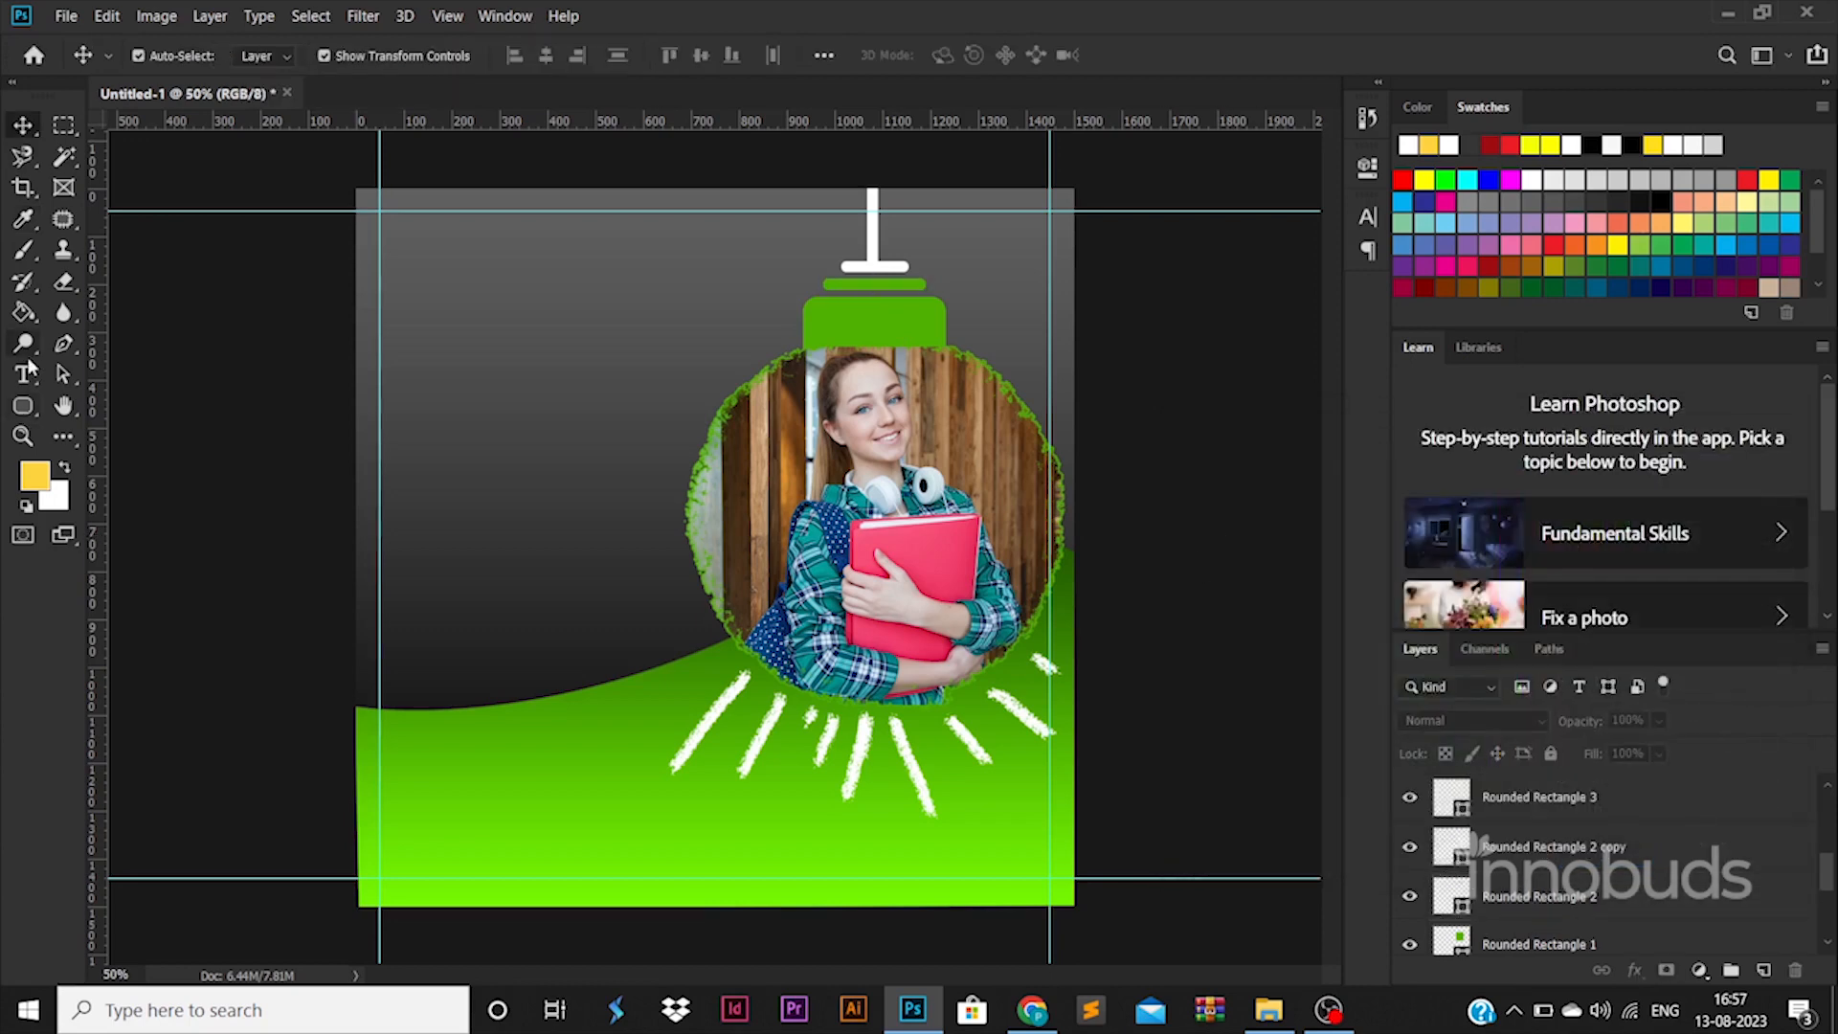
left_click(29, 359)
left_click(534, 532)
Step: Type 'LOGO' in Montserrat ExtraBold and enlarge it at the top-left
left_click(933, 397)
left_click(35, 372)
left_click(399, 319)
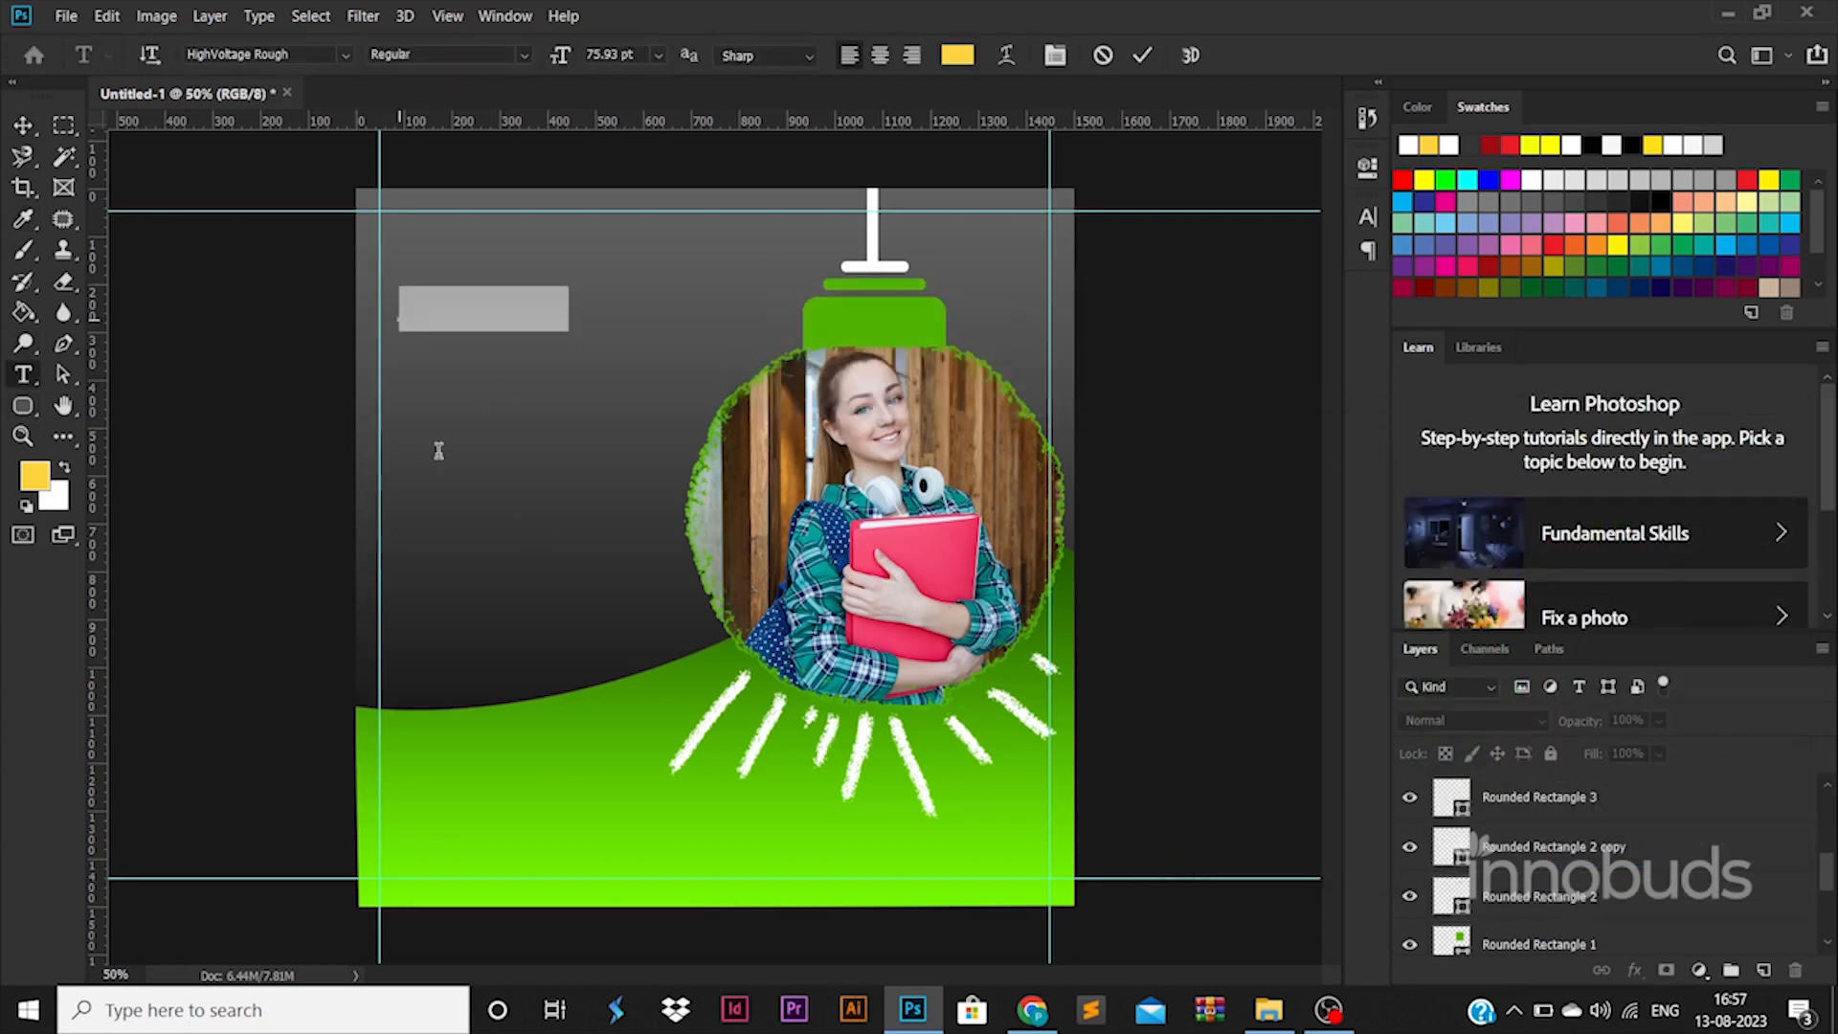
type("LOGO")
key("ctrl+a")
left_click_drag(269, 54, 186, 55)
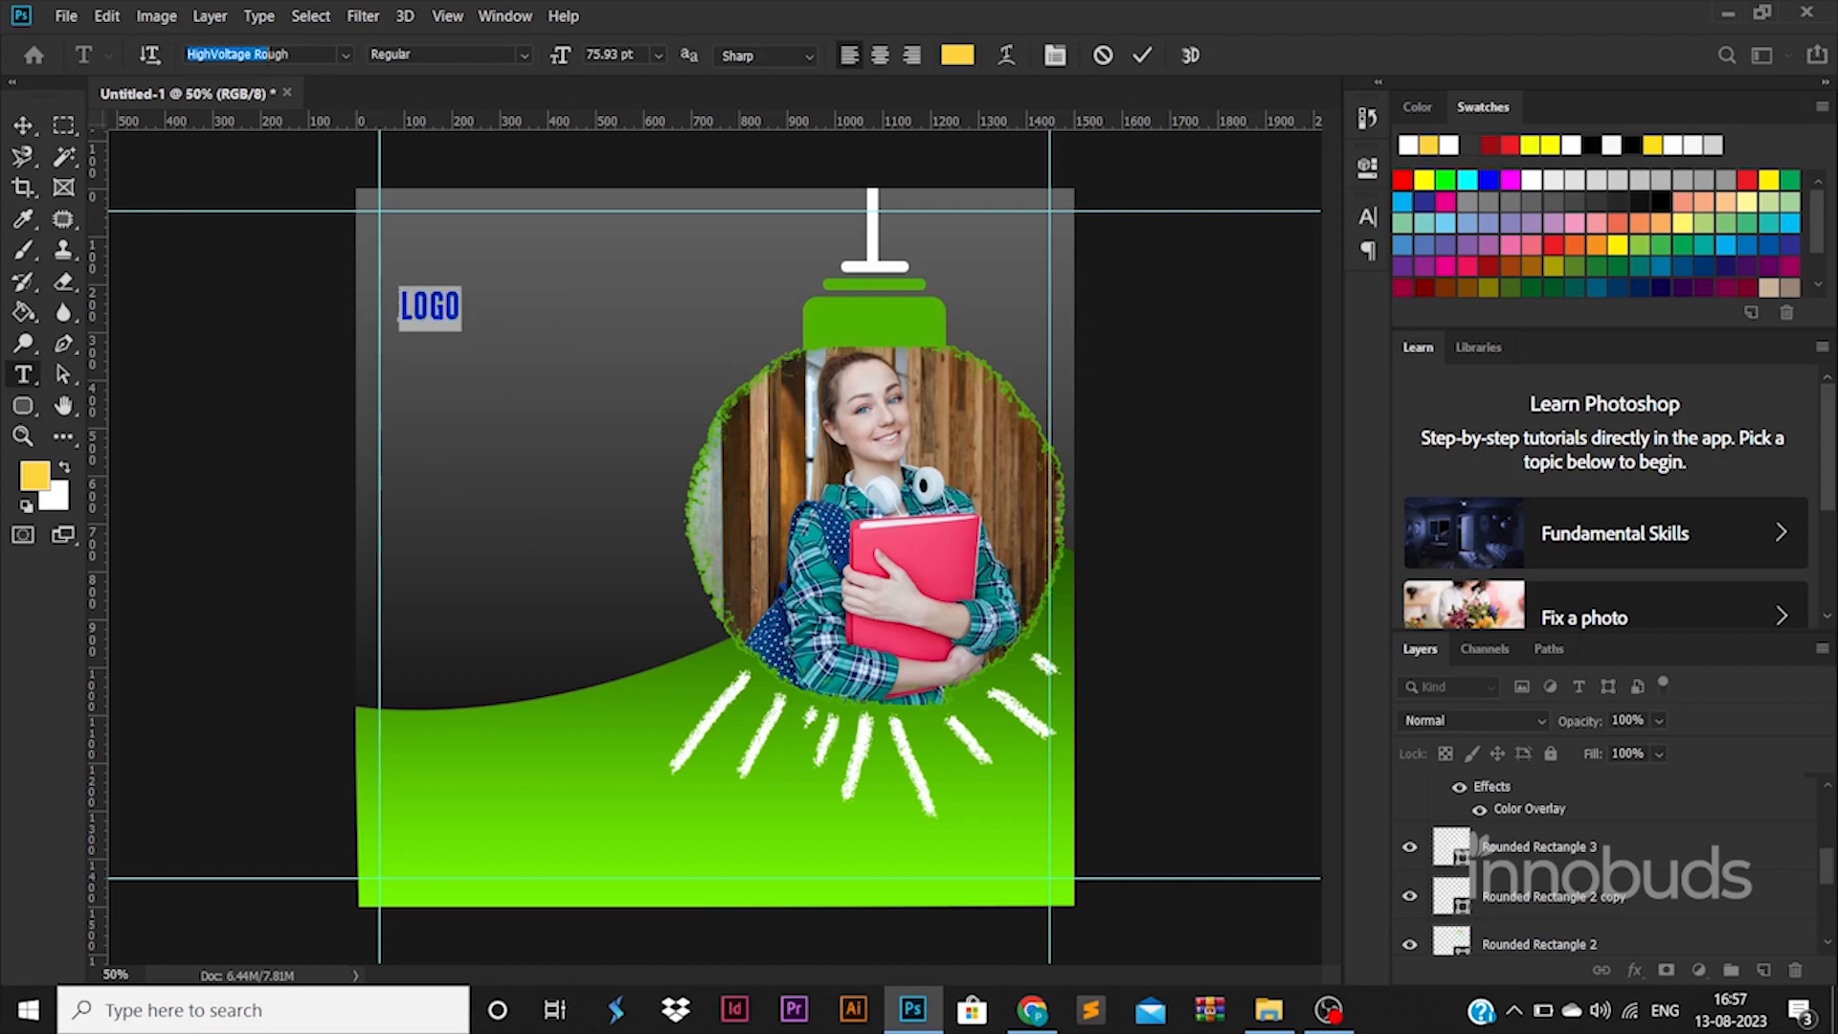
type("mont")
left_click(589, 369)
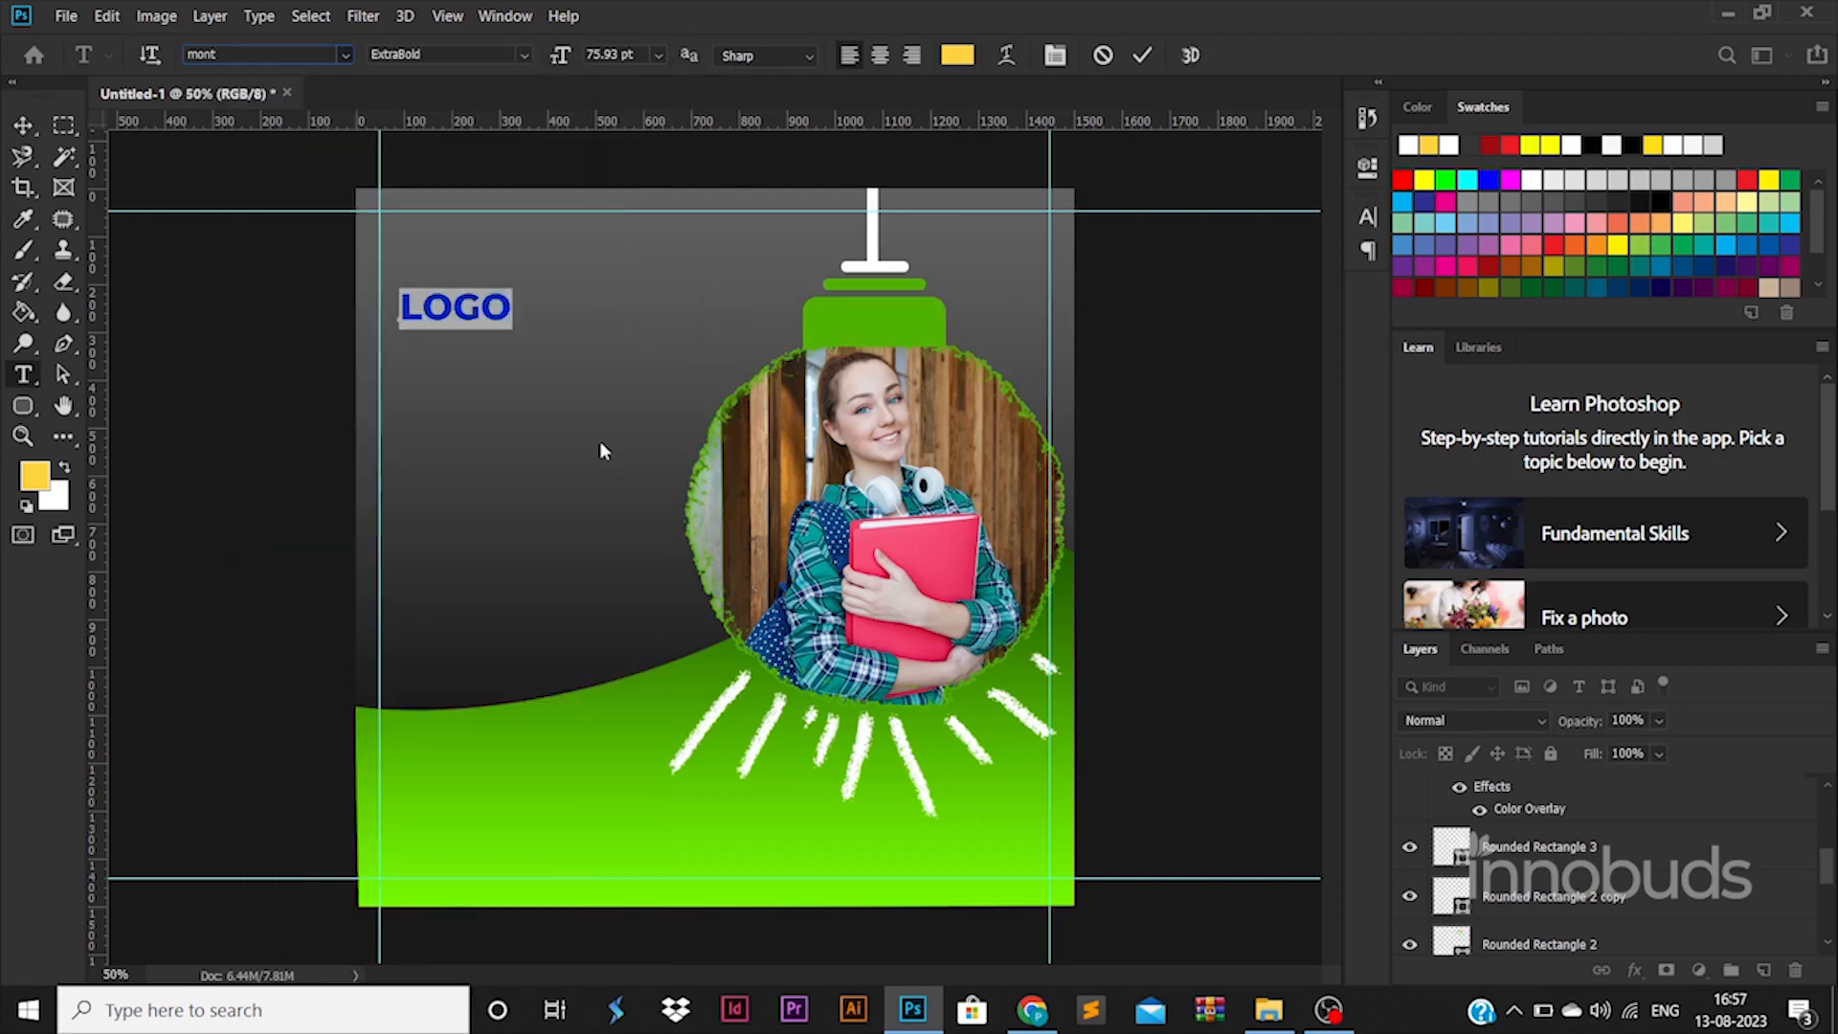
left_click(29, 130)
left_click_drag(512, 287, 549, 233)
key("Return")
Step: Make the LOGO text white and shrink it slightly
double_click(549, 238)
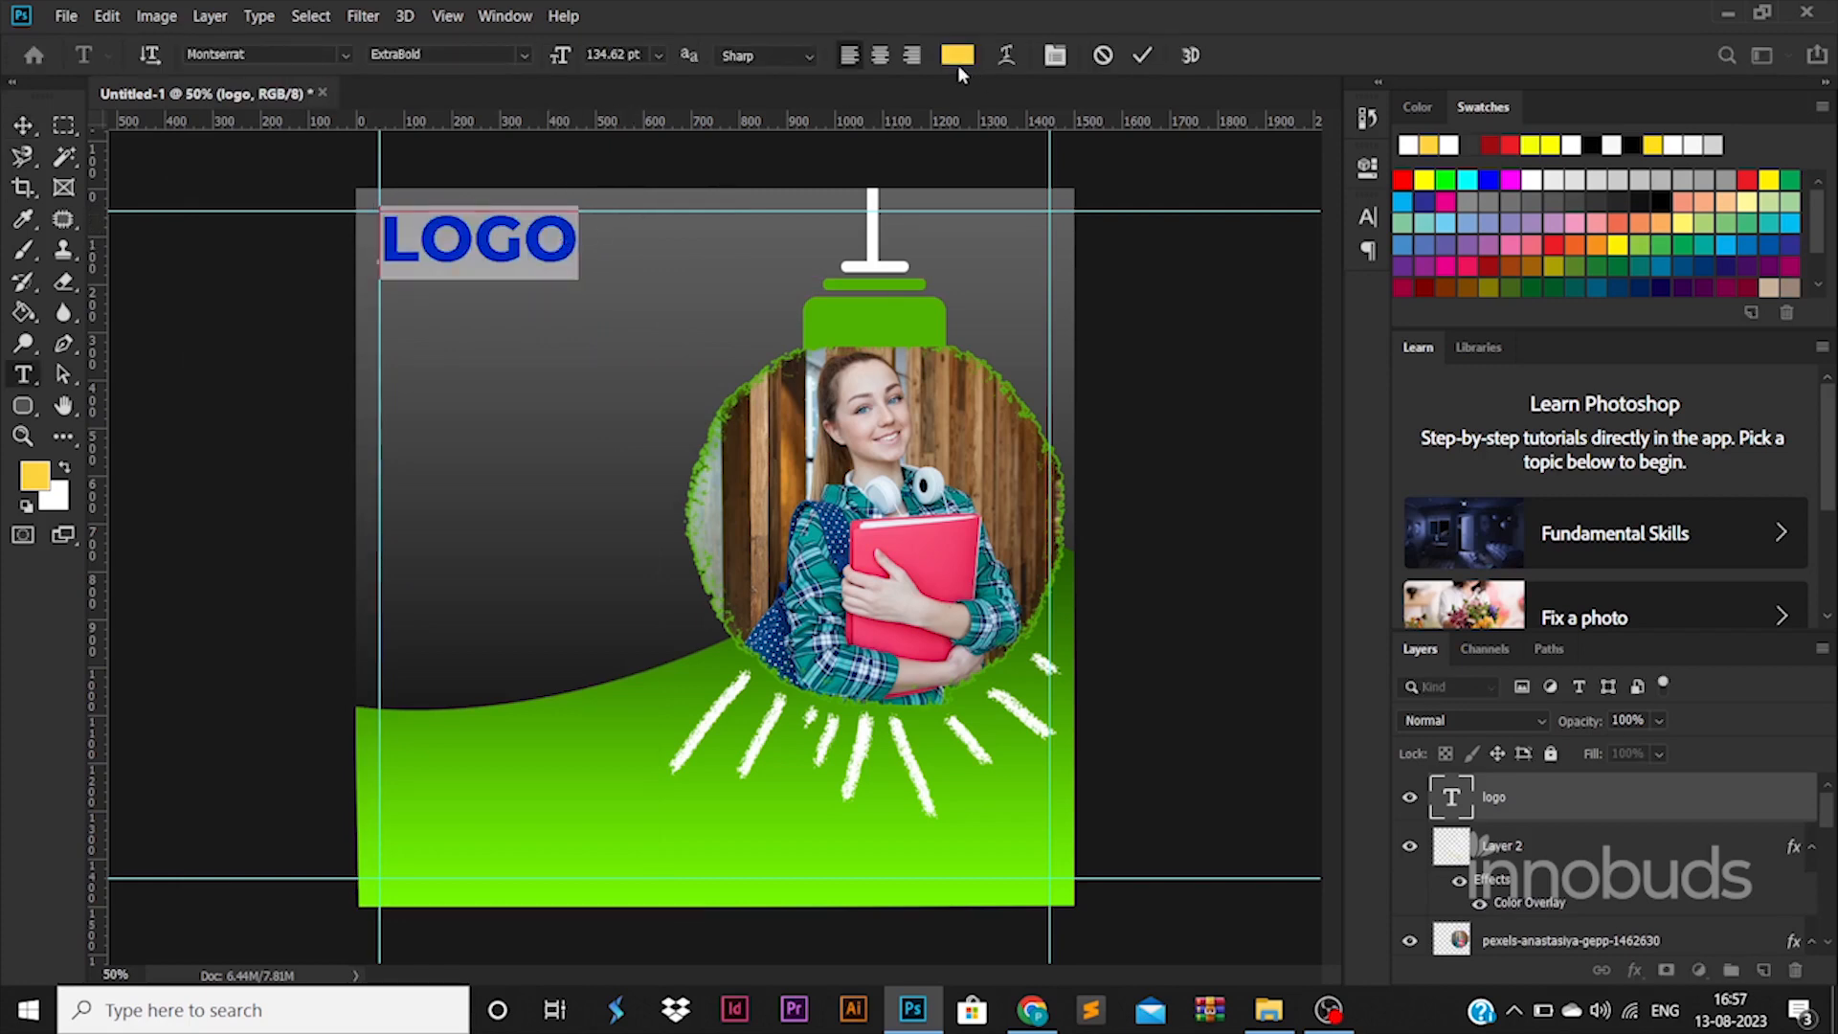
left_click(958, 54)
left_click_drag(1254, 505, 1125, 356)
left_click(1784, 470)
left_click(23, 126)
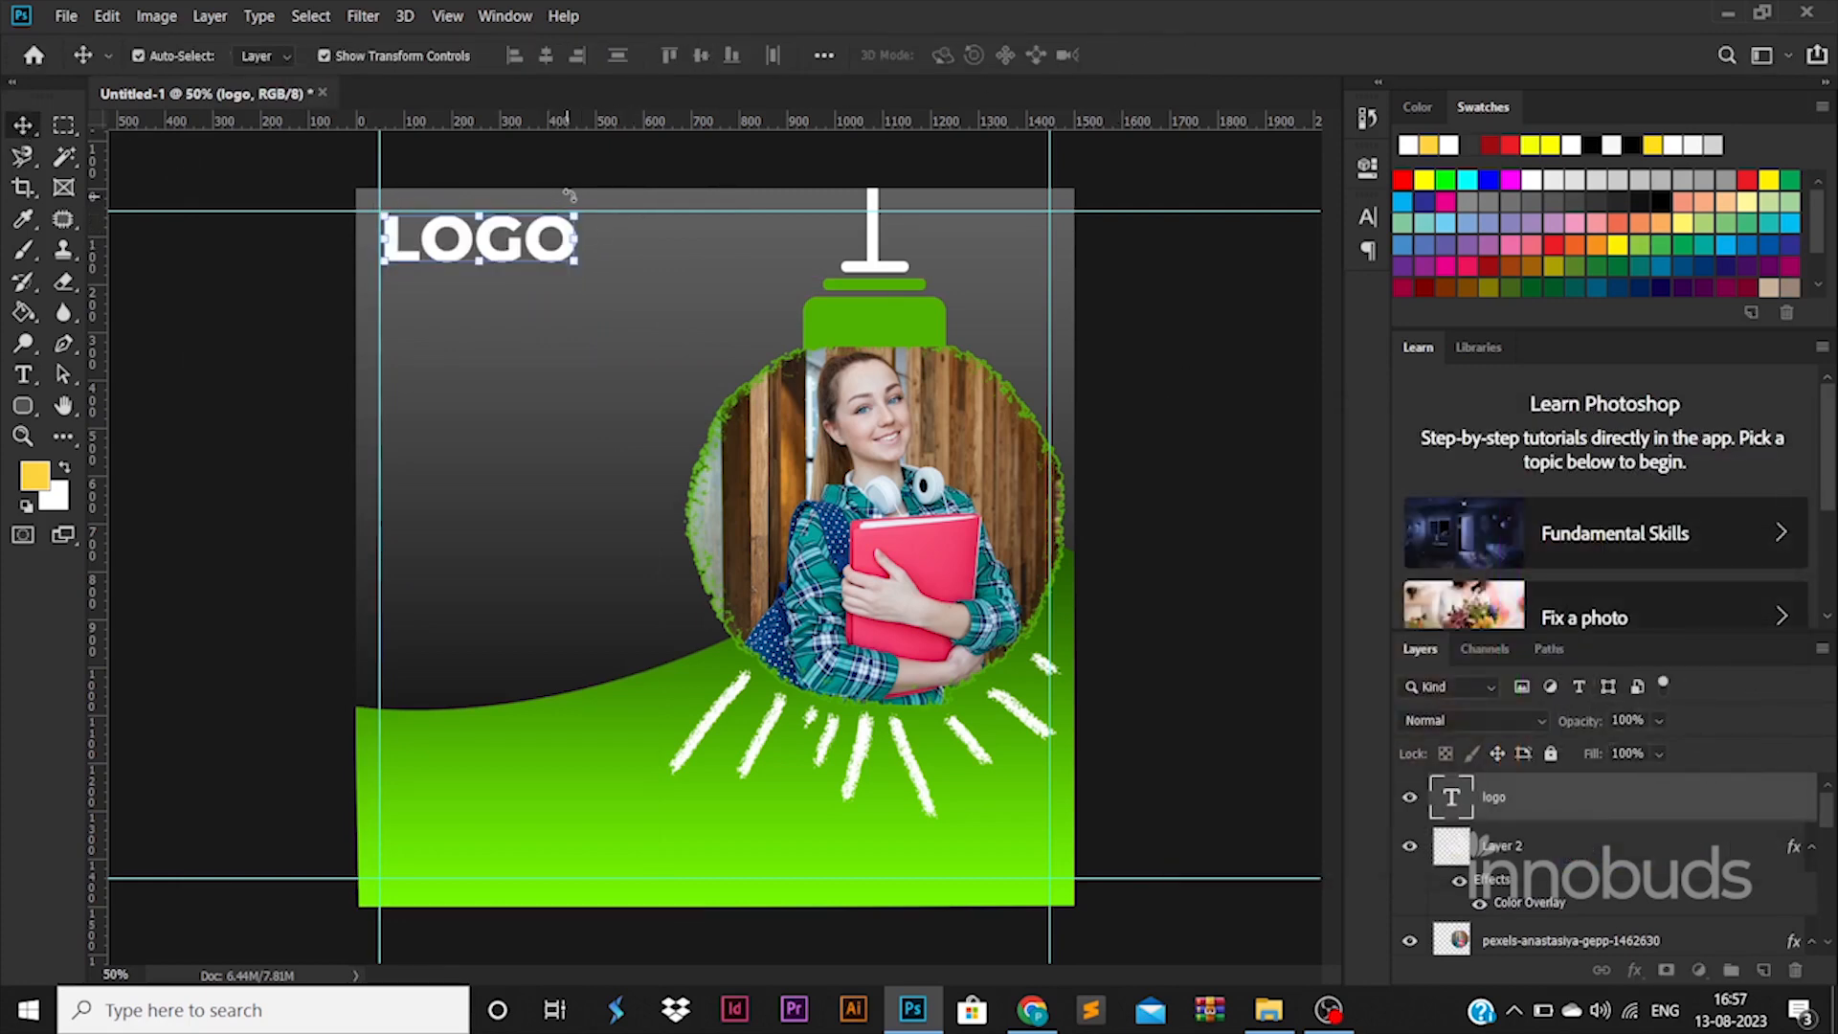
left_click_drag(577, 208, 552, 220)
key("Return")
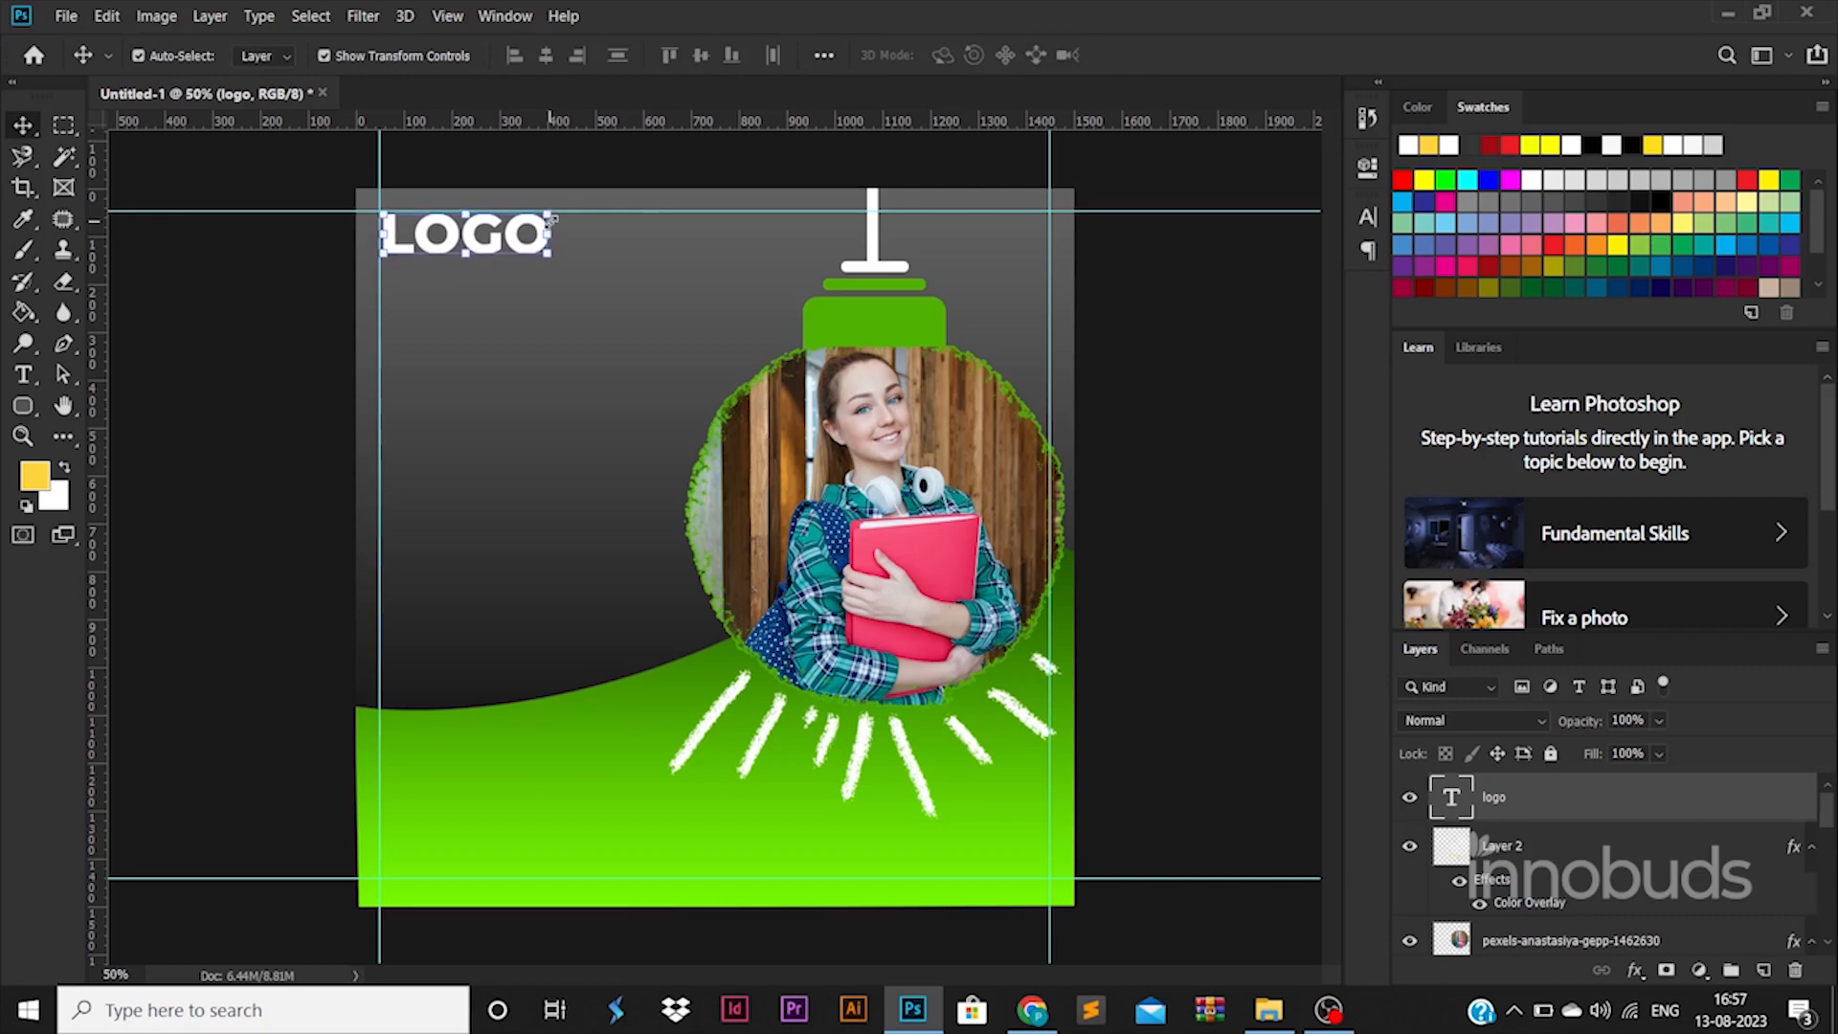
Step: Add a Regular 30 pt 'TAGLINE GOES HERE' line and move it just under LOGO
left_click(23, 374)
left_click(458, 409)
key("BackSpace")
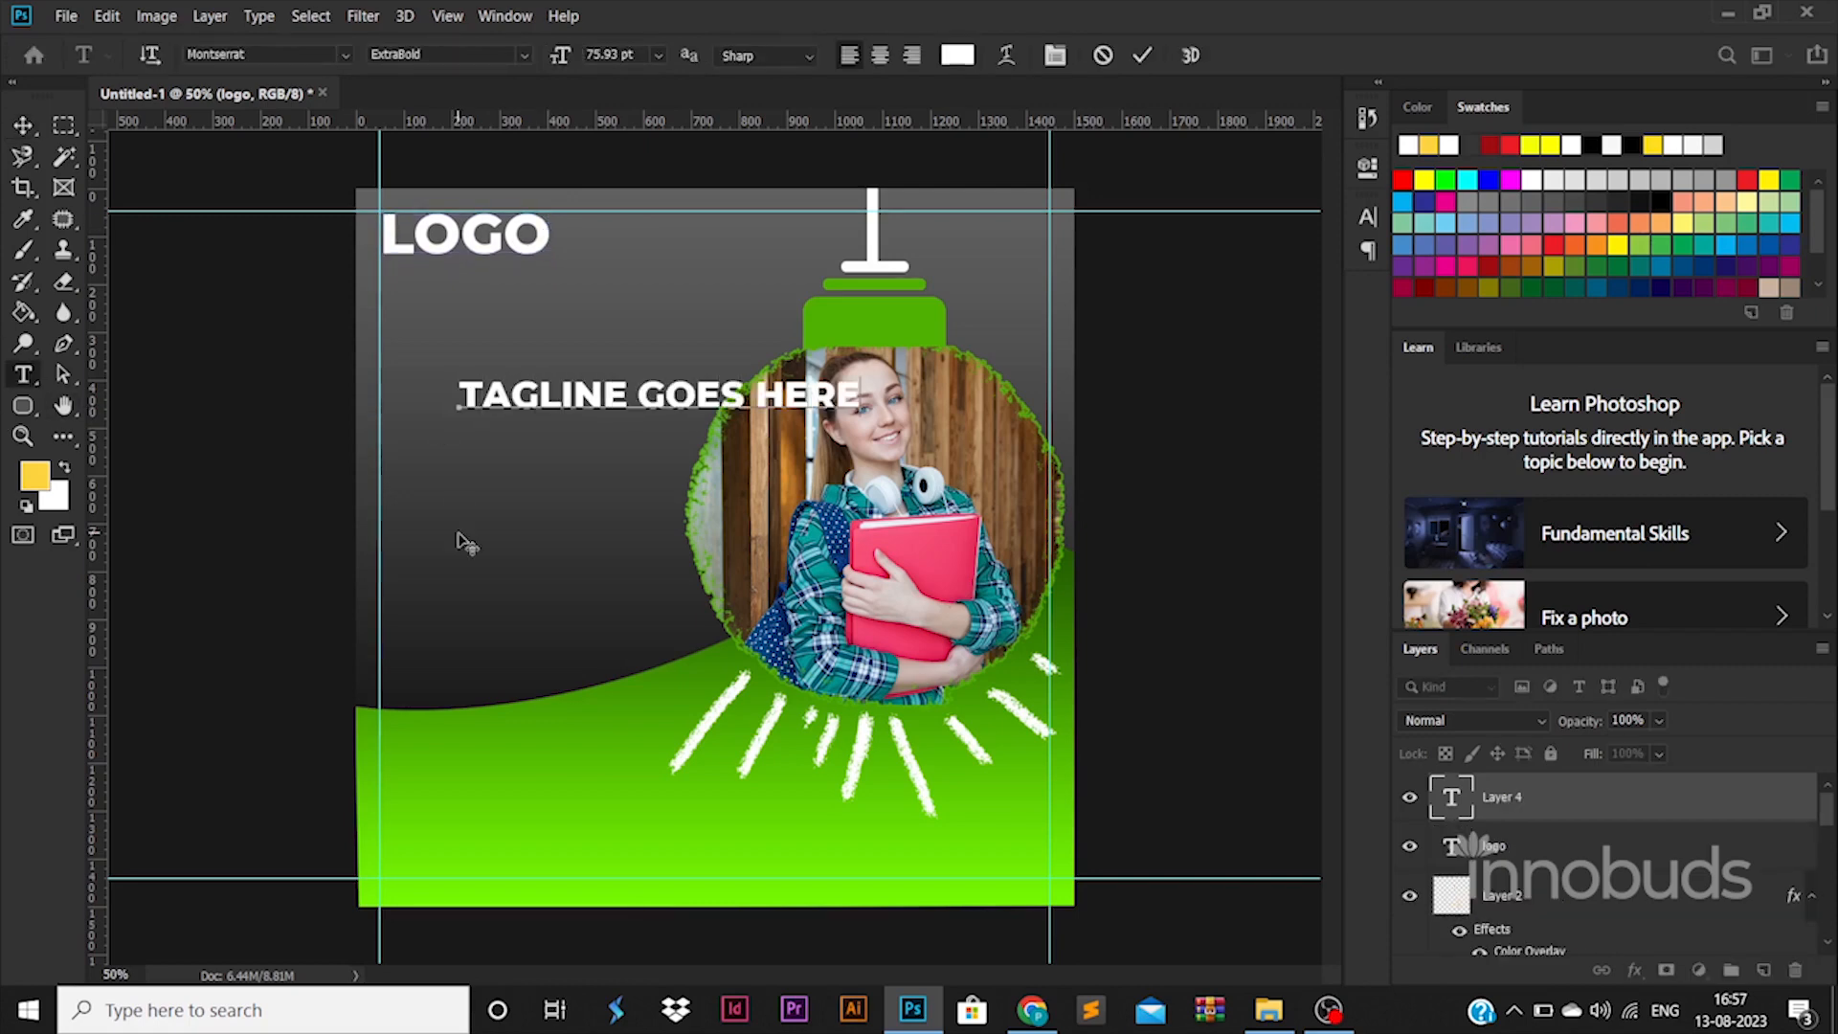
key("ctrl+a")
left_click(523, 54)
left_click(498, 184)
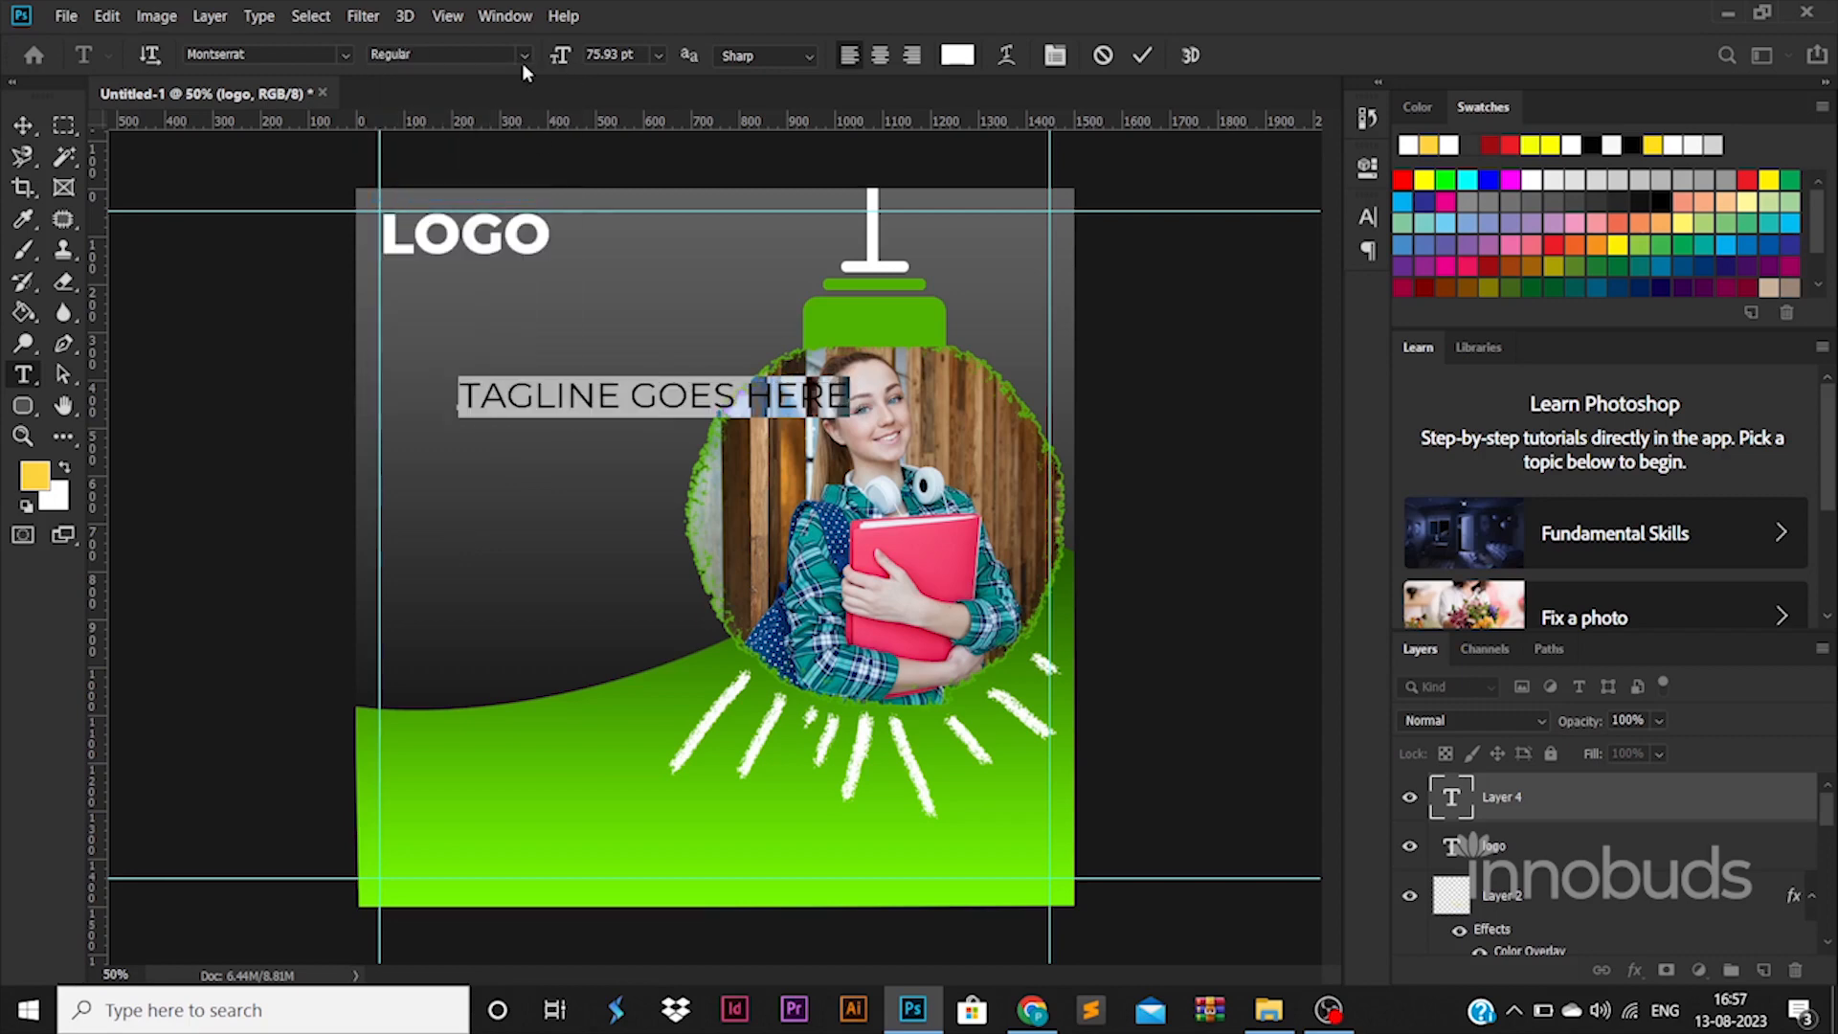
type("30")
key("Return")
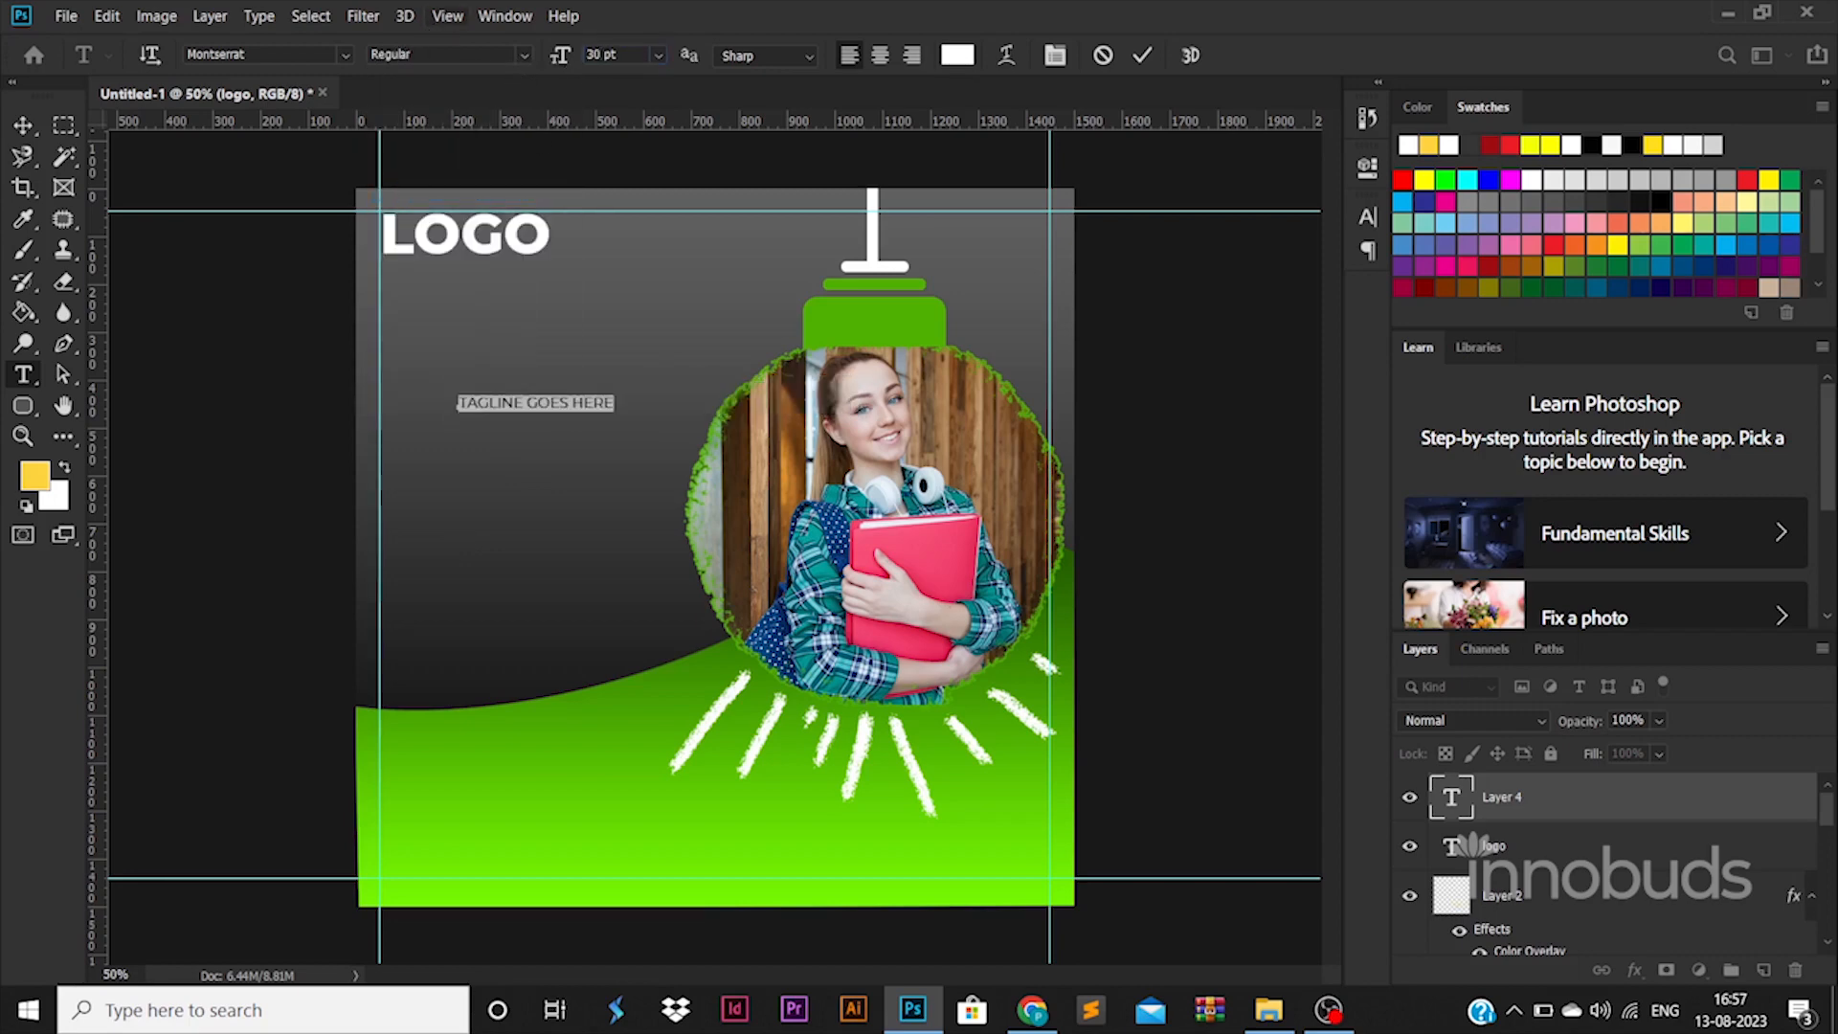
left_click(23, 124)
left_click_drag(611, 409, 536, 278)
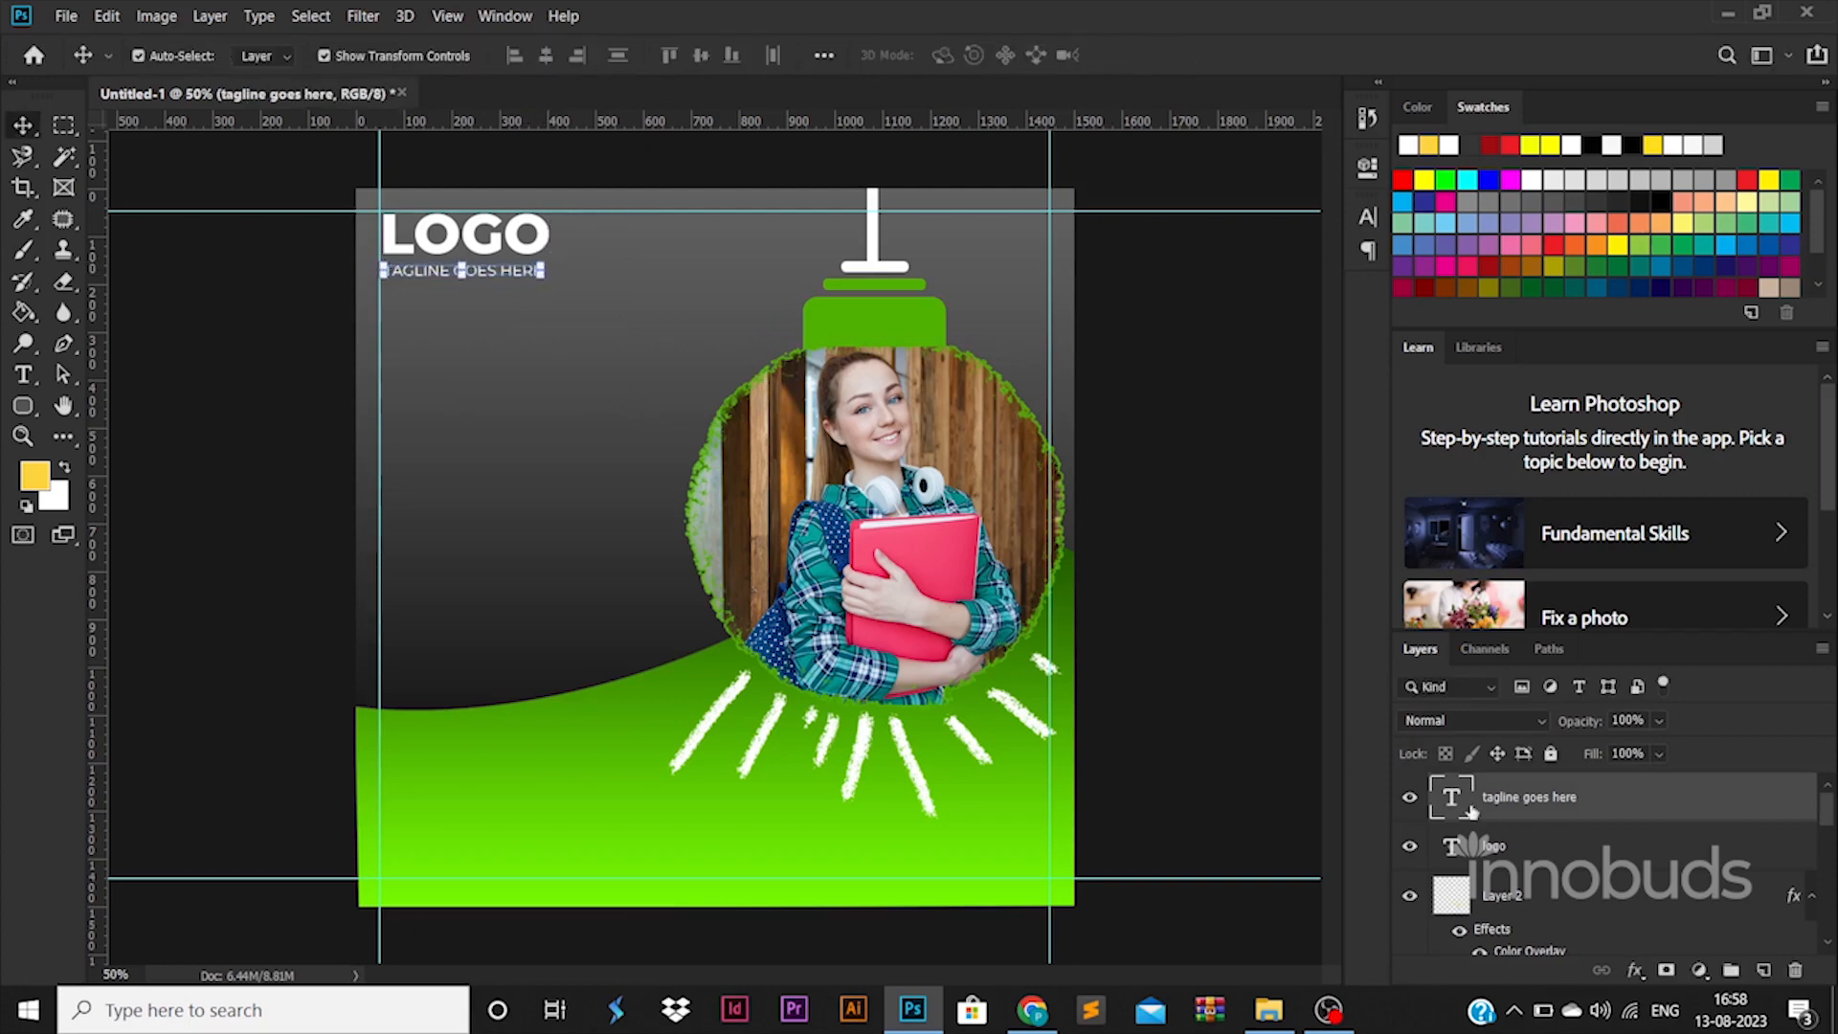
Step: Nudge LOGO and the tagline left together so they align on the guide
left_click(1531, 846, "shift")
key("shift+Left")
left_click(1602, 815)
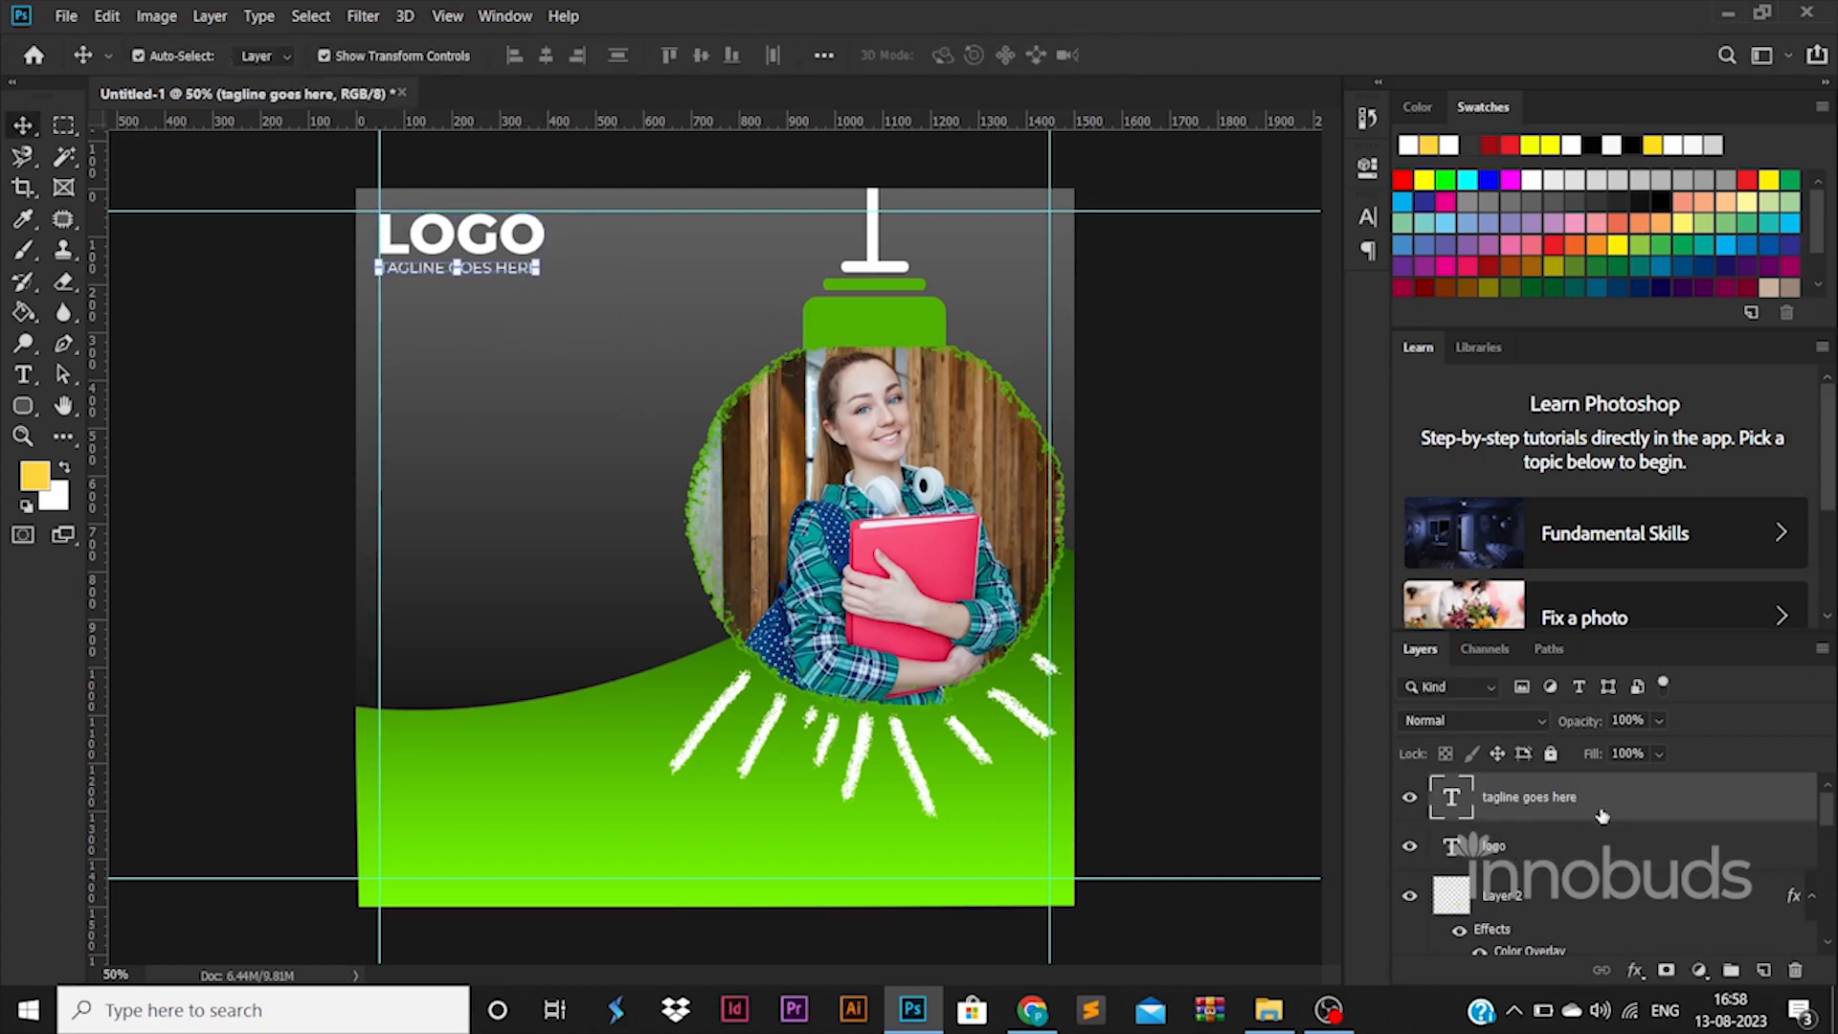
left_click(181, 649)
Step: Type the four-line YOUR COMPANY SERVICES GOES HERE headline and enlarge it on the left
key("t")
left_click(495, 473)
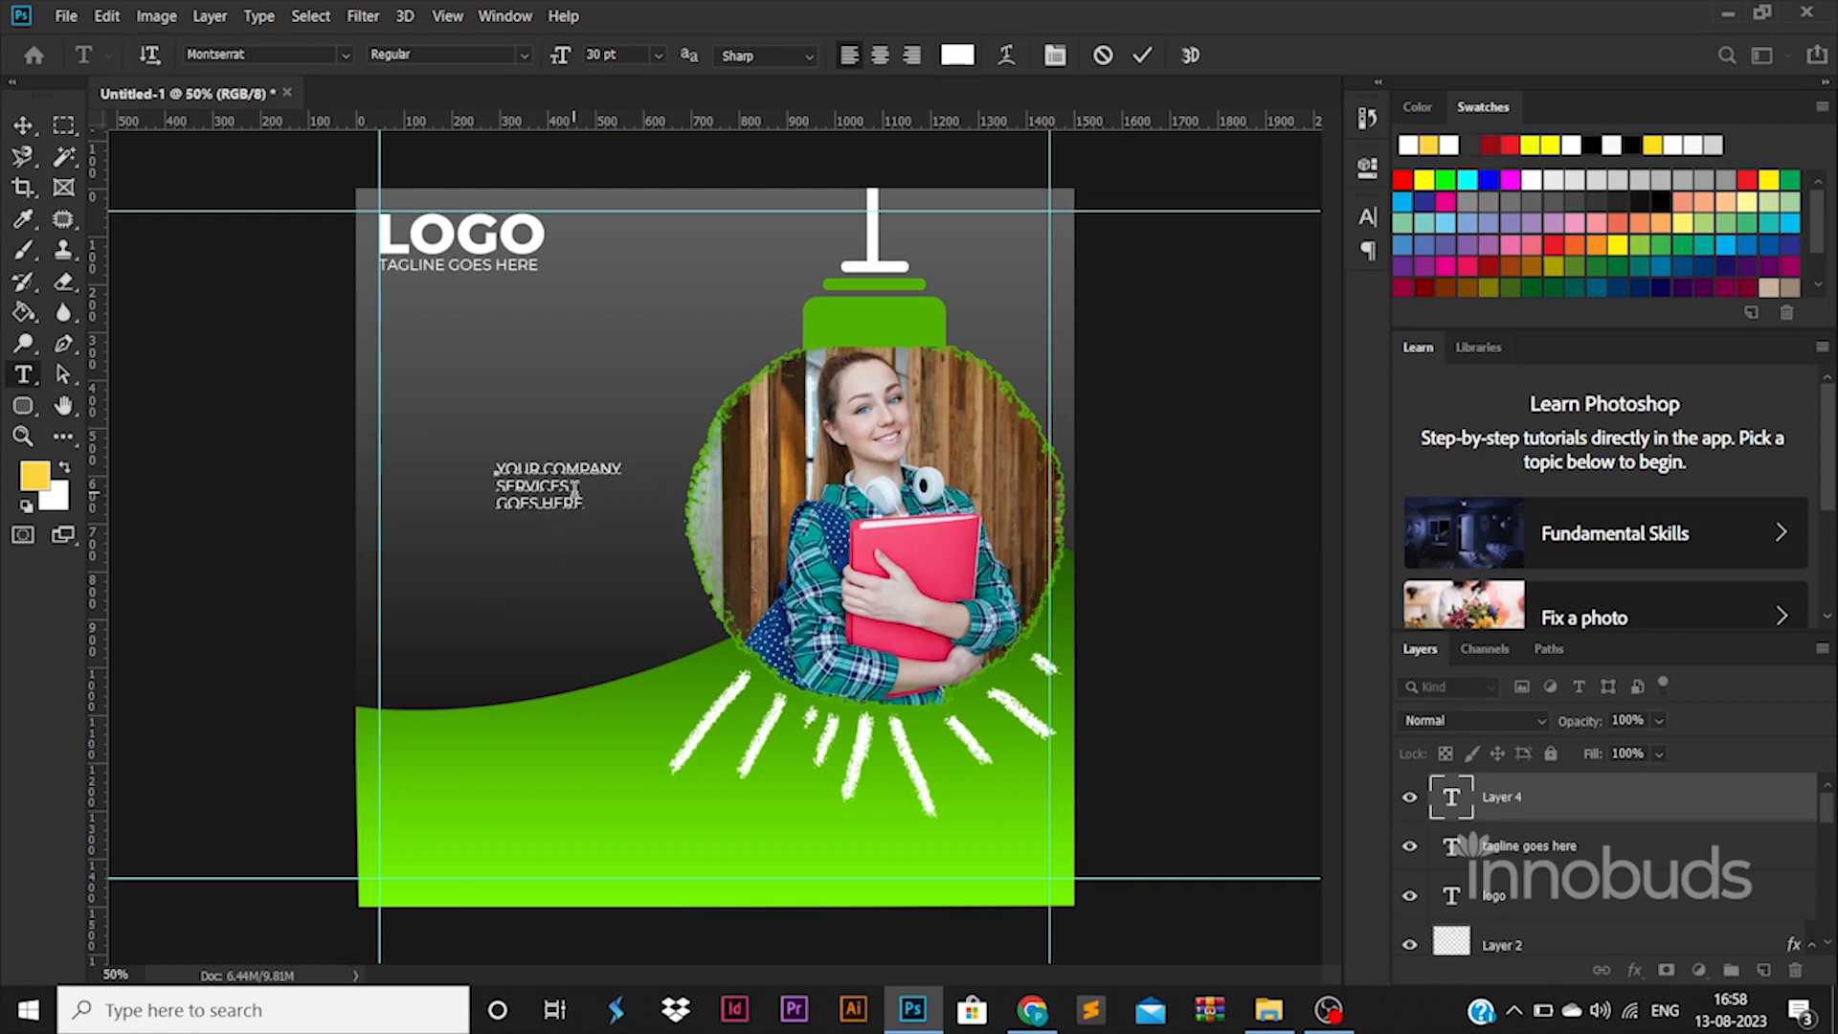
key("Return")
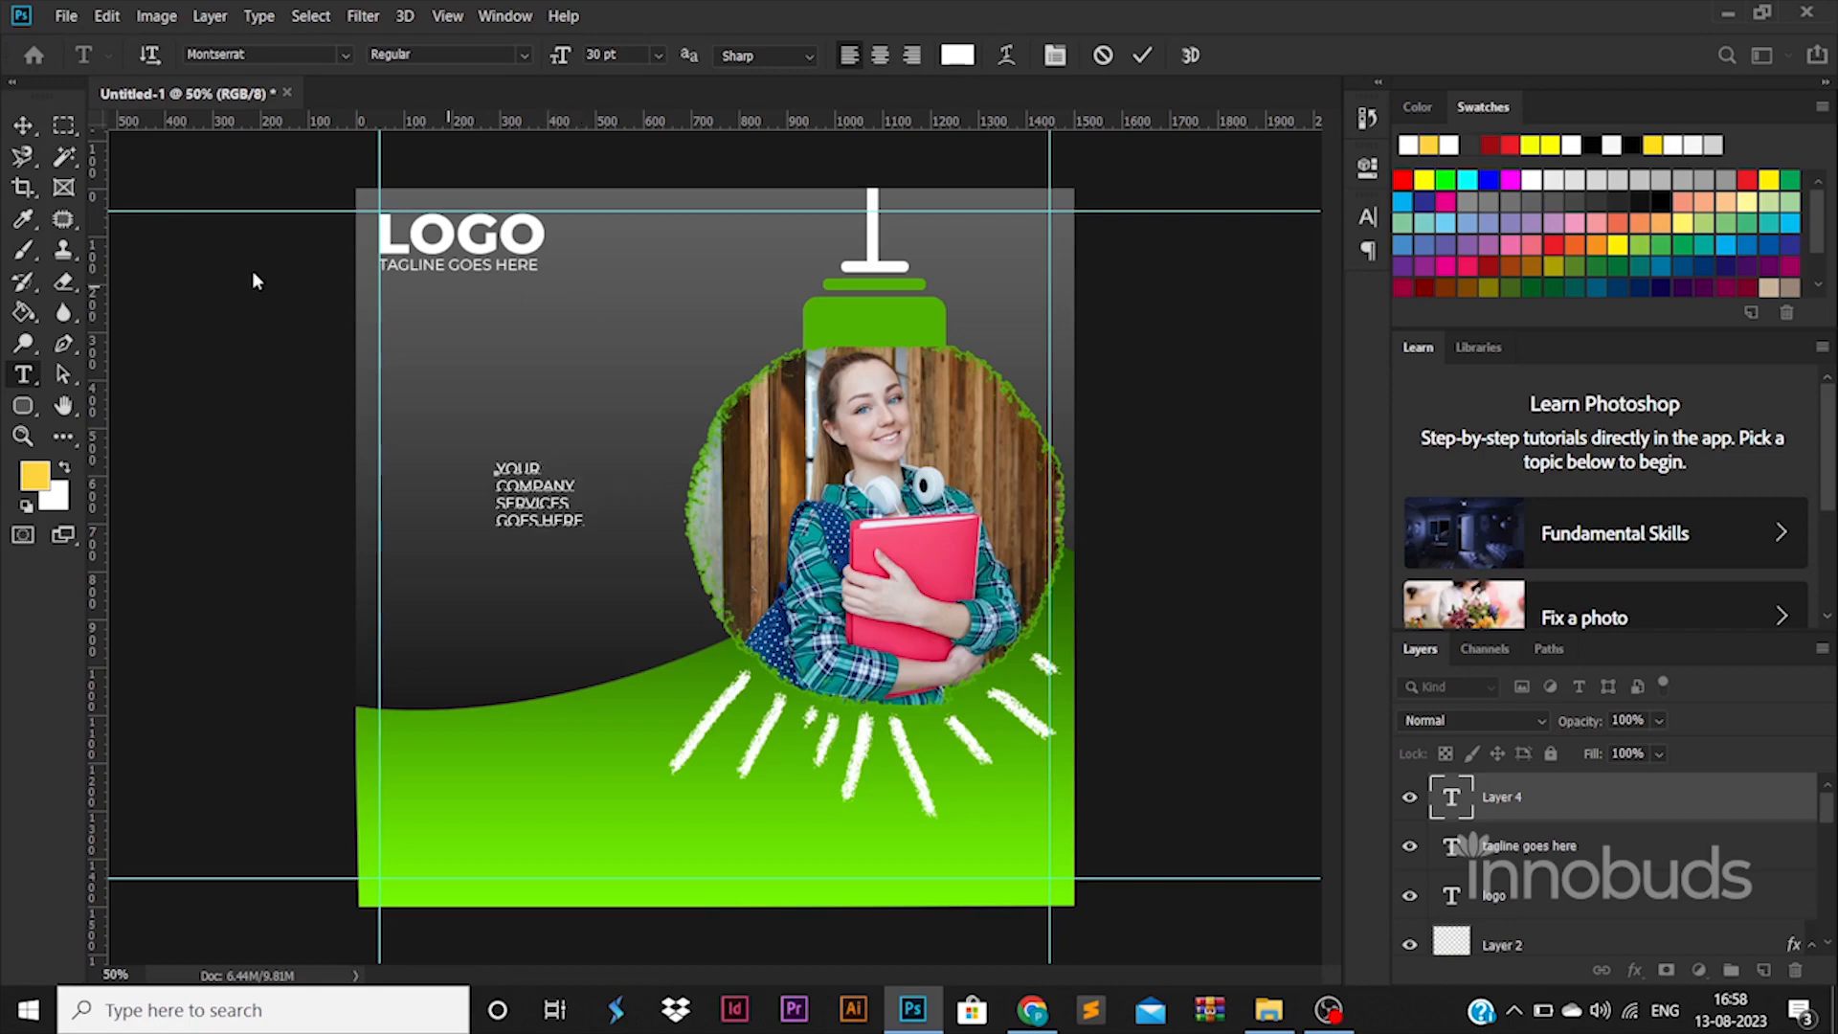
left_click(28, 134)
left_click_drag(583, 462, 519, 503)
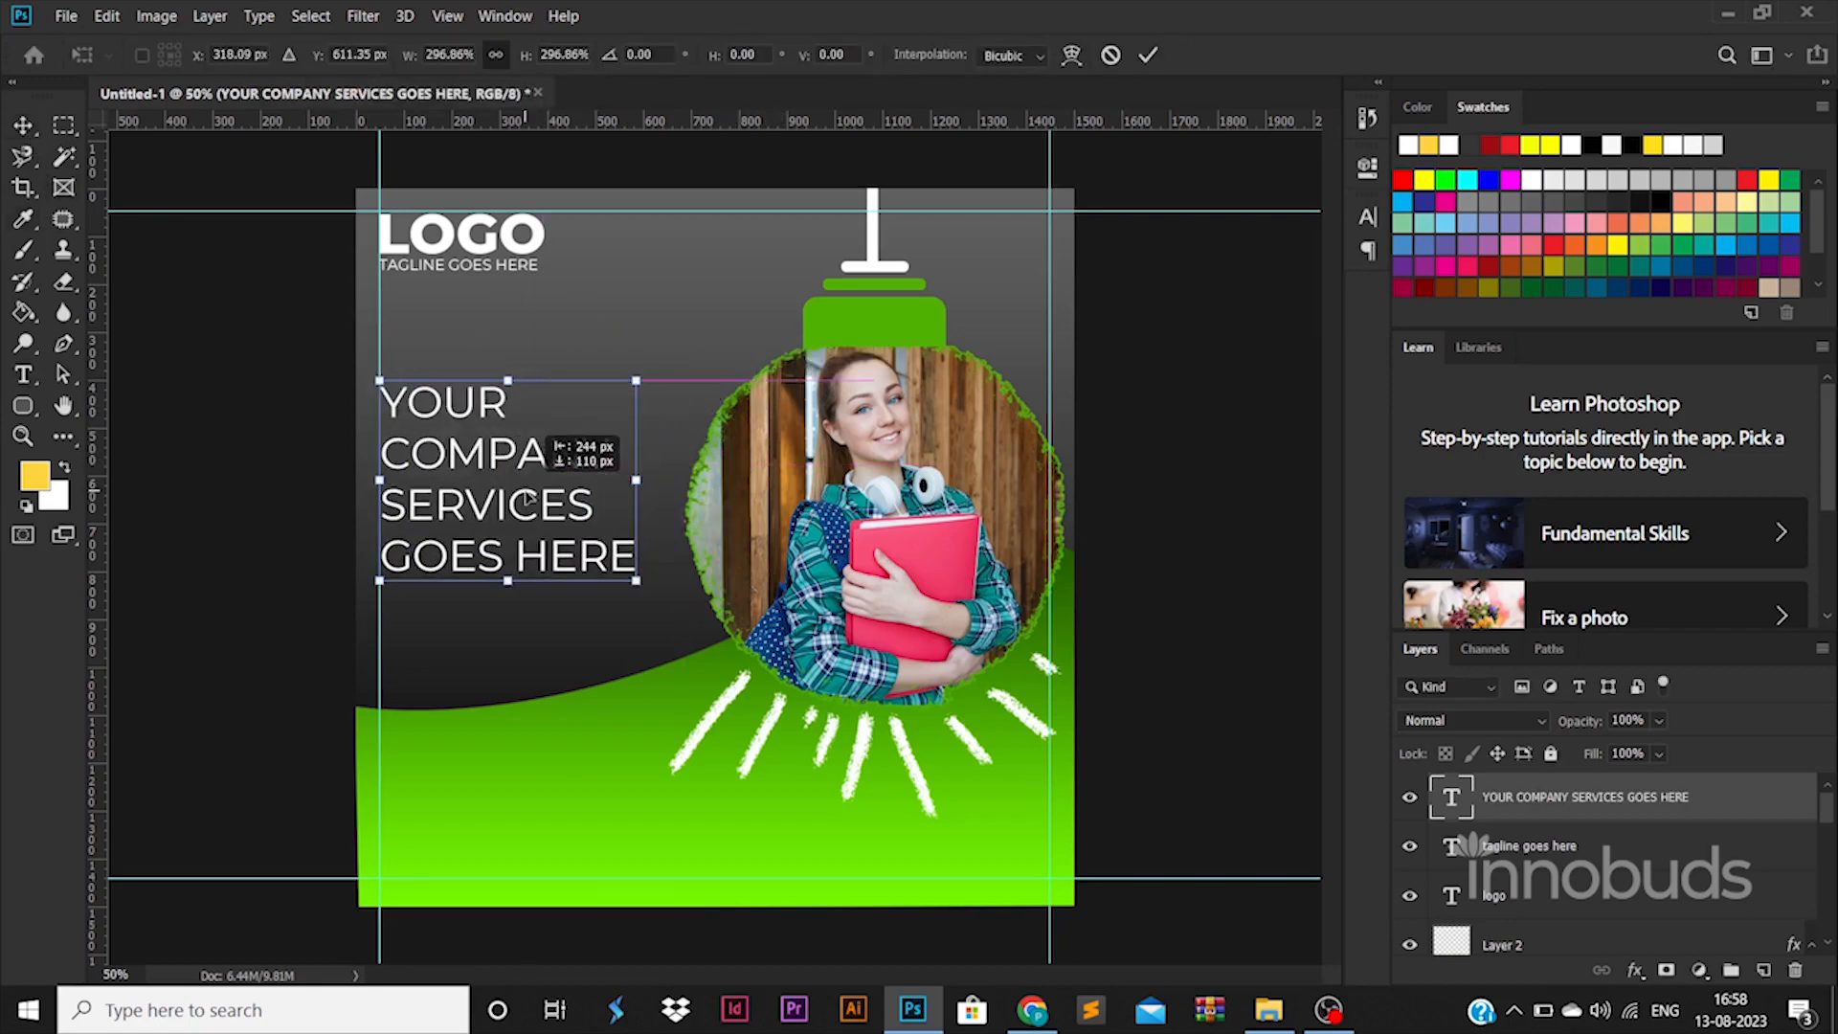
key("Return")
Step: Make the whole headline ExtraBold, keeping it white
key("t")
left_click(531, 490)
key("ctrl+a")
left_click(521, 54)
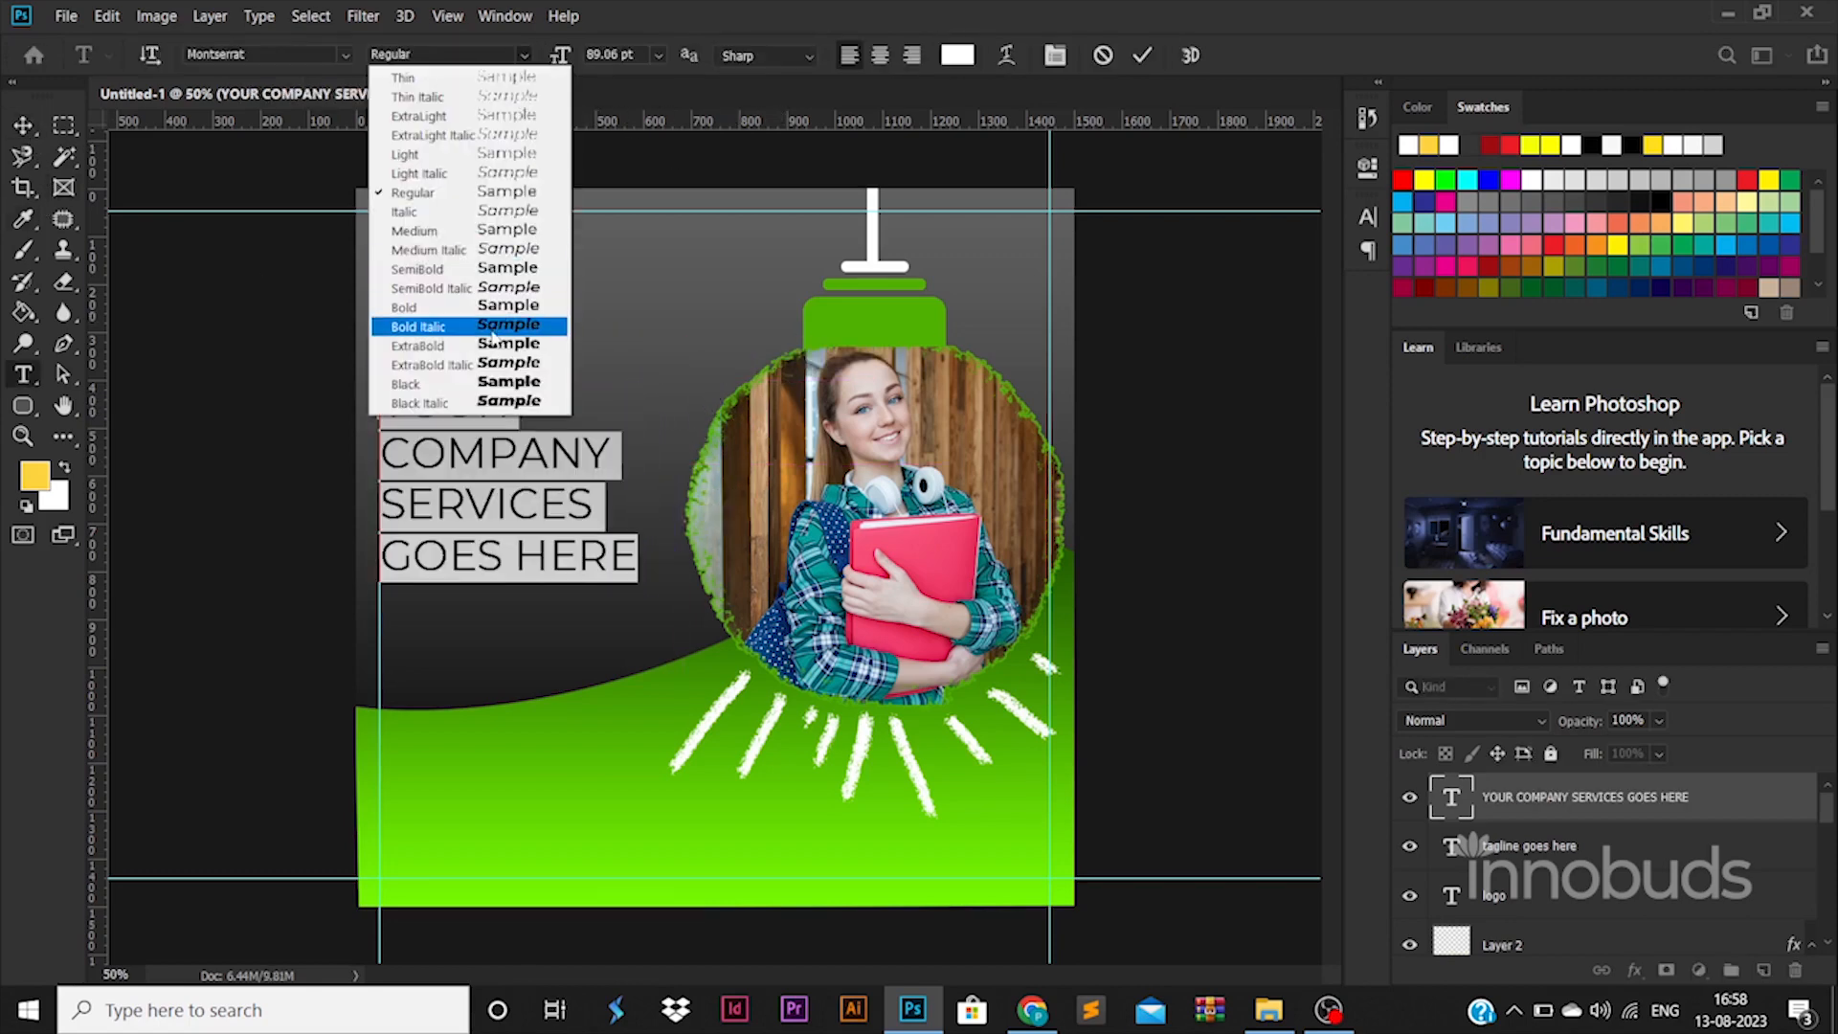
left_click(496, 337)
left_click(955, 57)
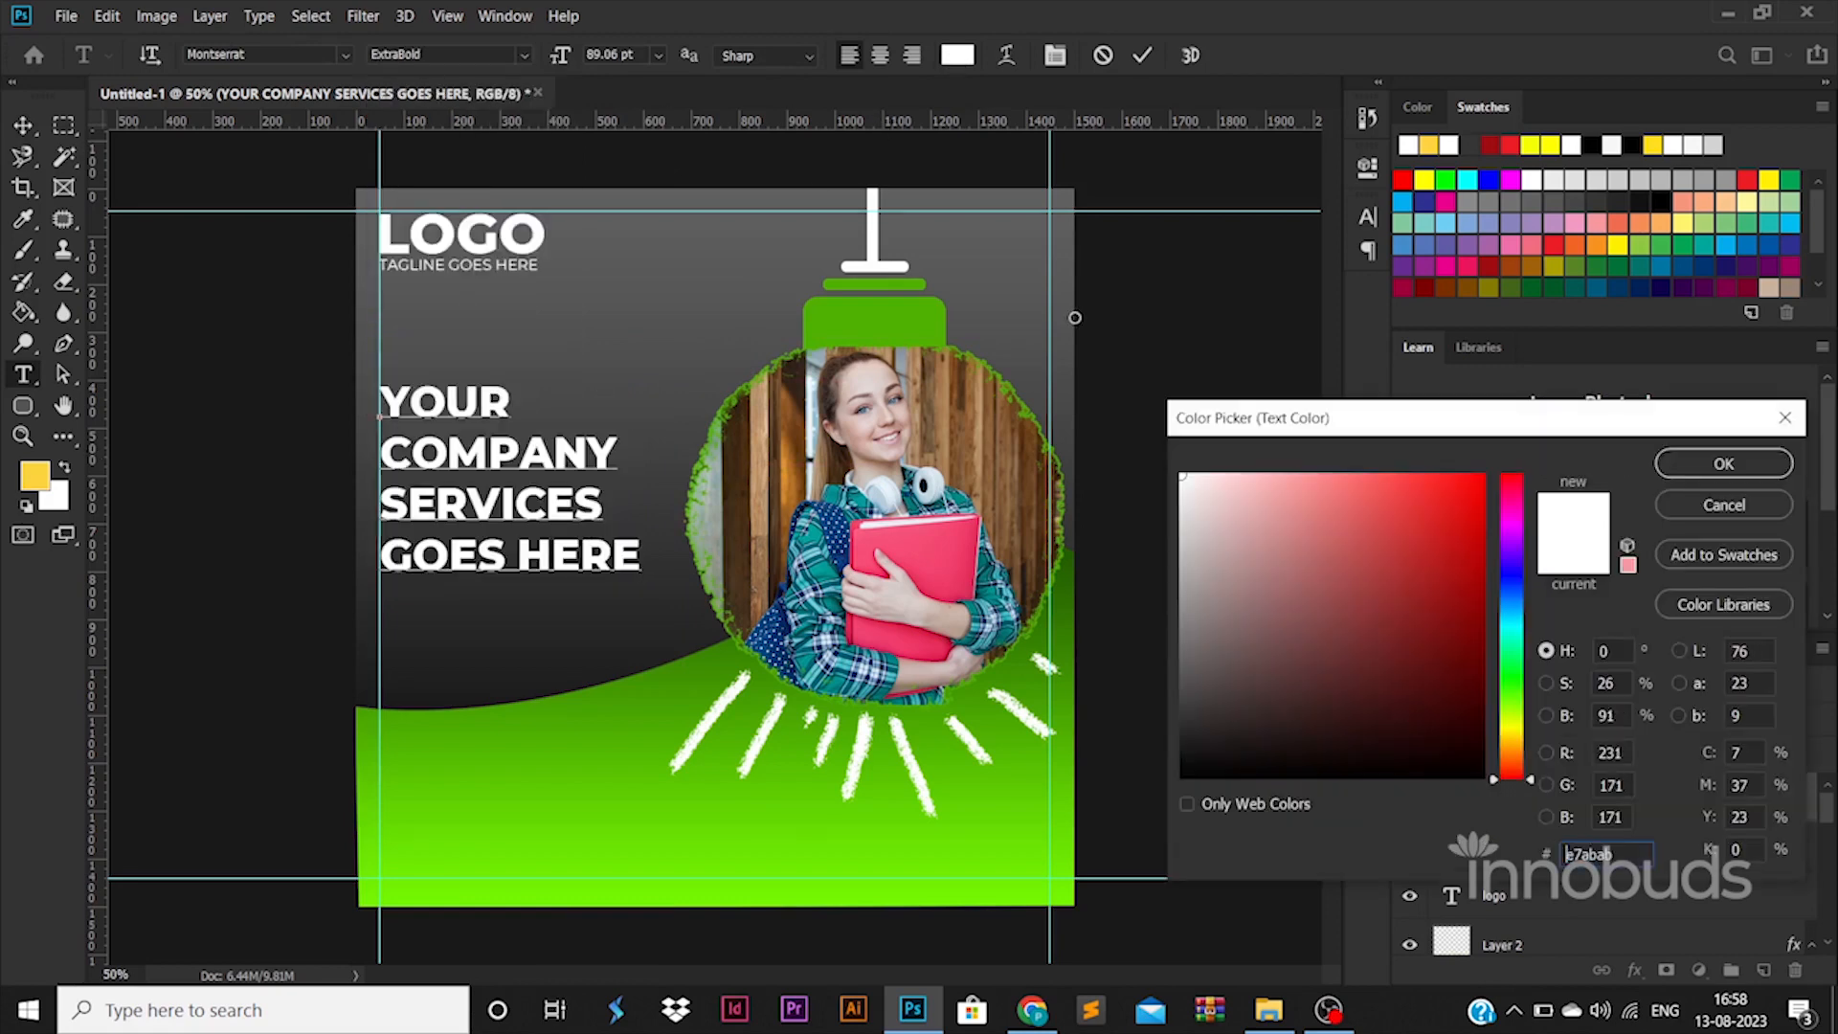
left_click(1726, 465)
Step: Widen the headline's line spacing to 82 pt in the Character panel
key("ctrl+t")
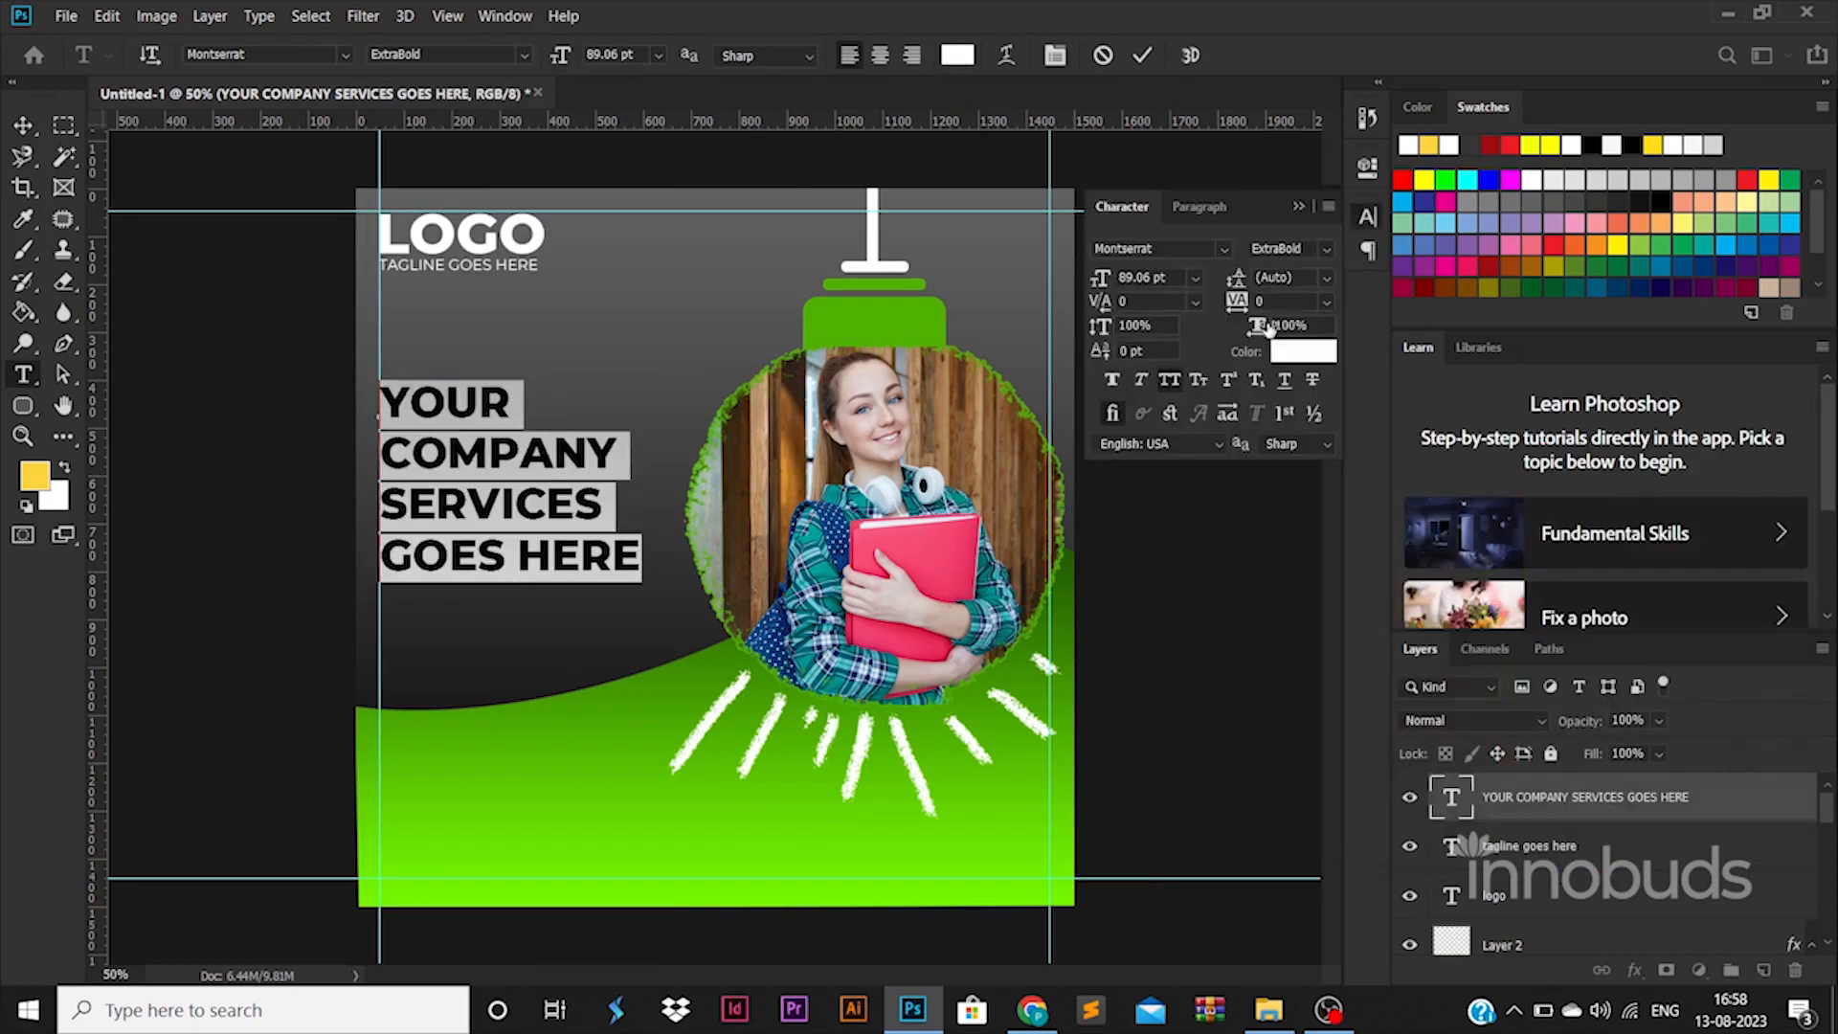
type("32")
key("Return")
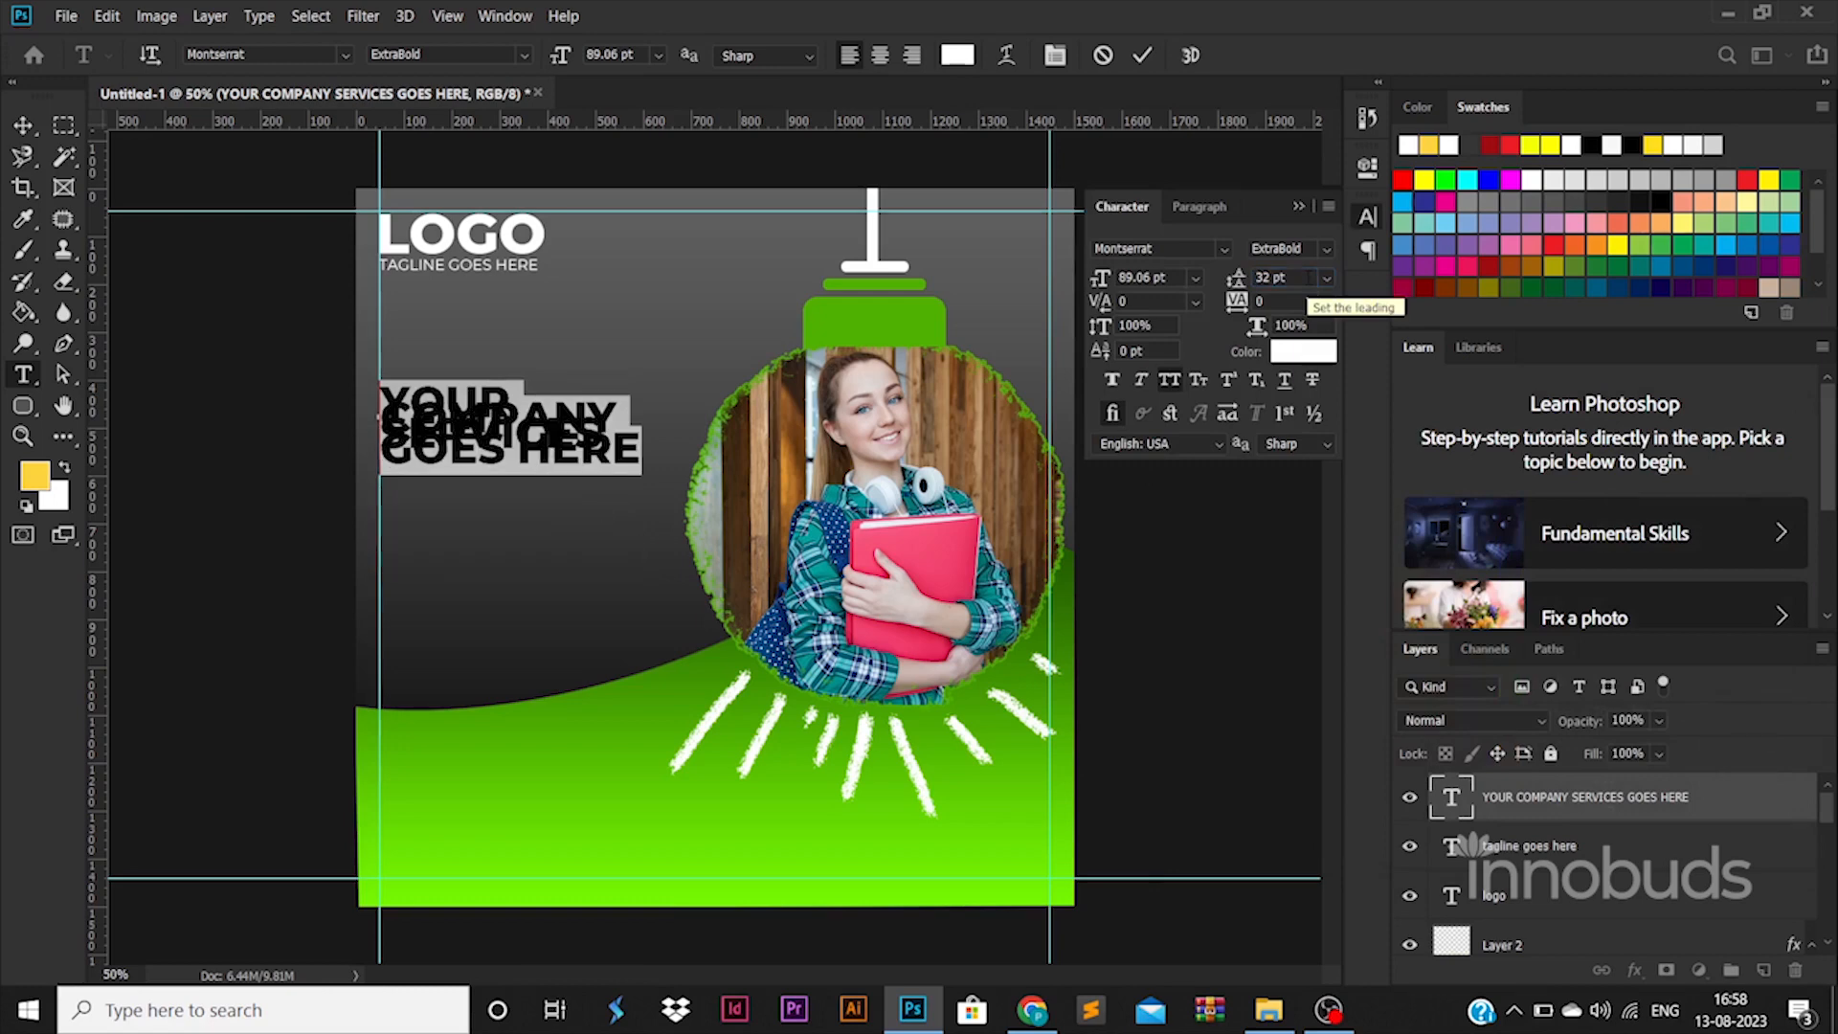
type("52")
key("Return")
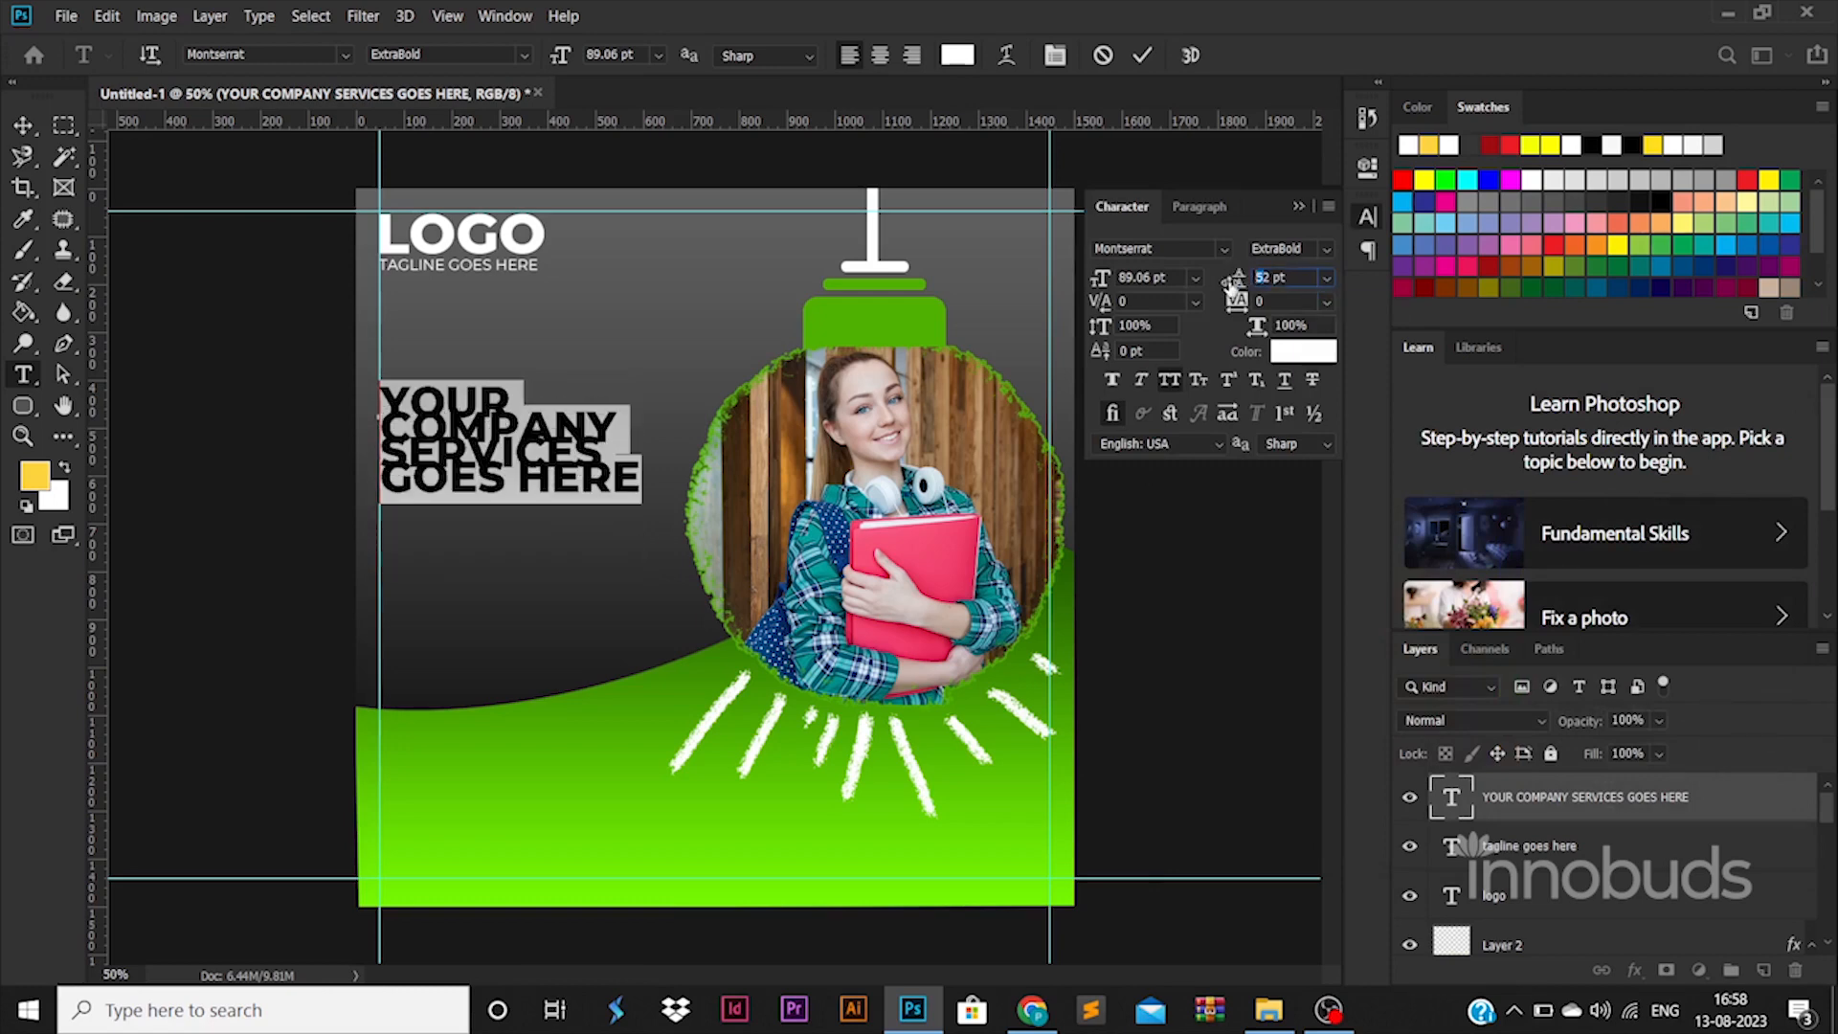
type("82")
key("Return")
Step: Set YOUR COMPANY to Regular weight and colour SERVICES GOES HERE bright green
left_click_drag(617, 444, 349, 343)
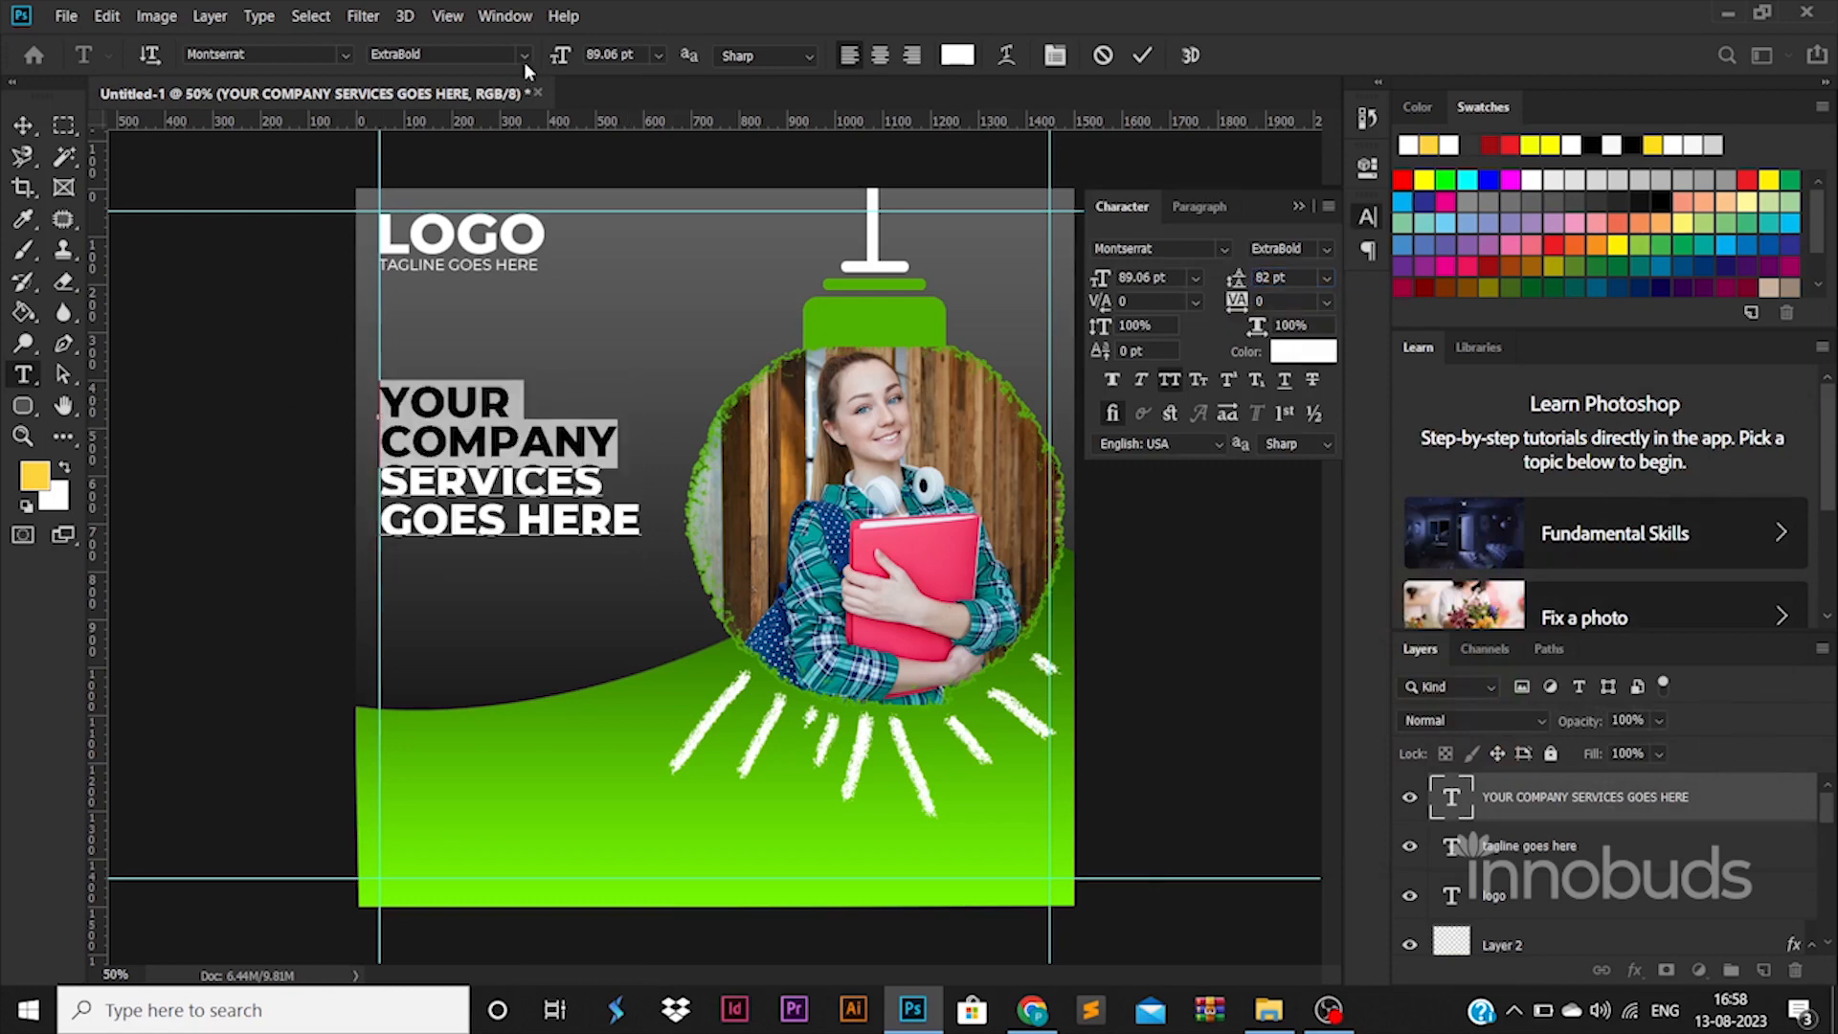
left_click(524, 55)
left_click(411, 182)
left_click_drag(380, 463, 760, 538)
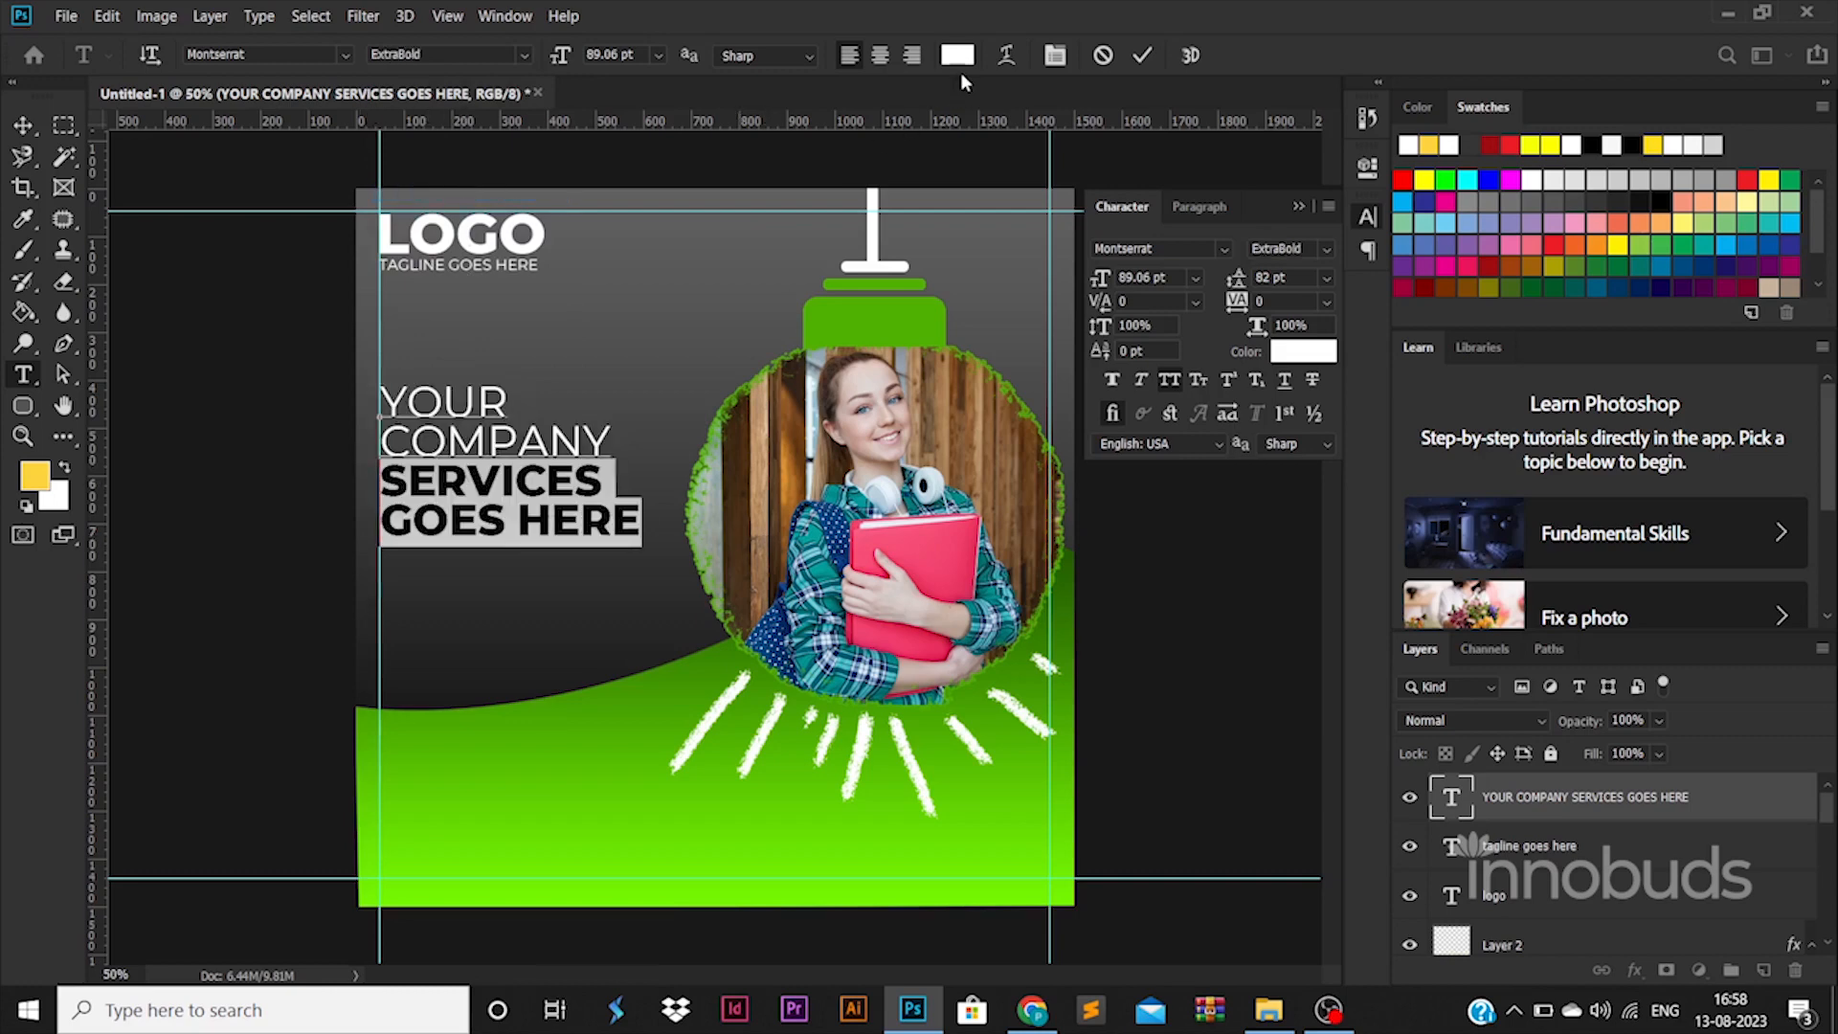
left_click(957, 55)
left_click(1482, 485)
mouse_move(1512, 670)
left_mouse_down()
mouse_move(1512, 718)
mouse_move(1526, 678)
left_mouse_up()
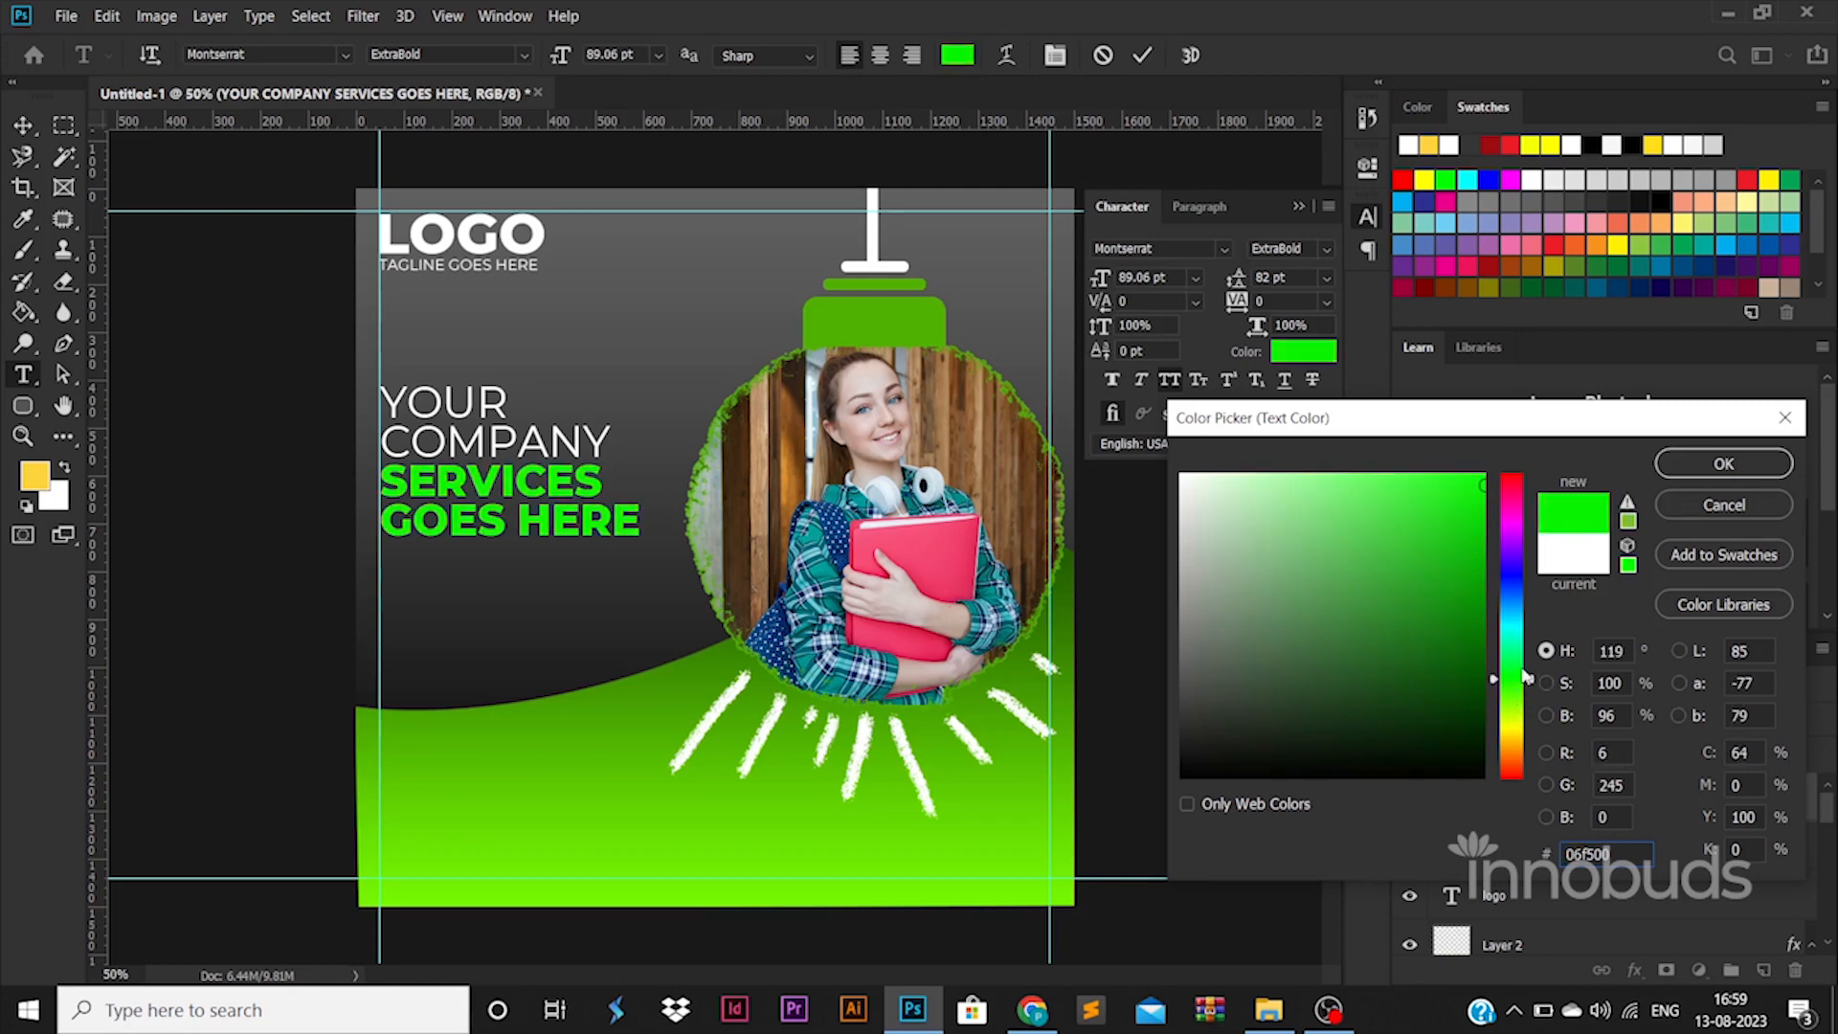
left_click(1723, 463)
left_click(23, 156)
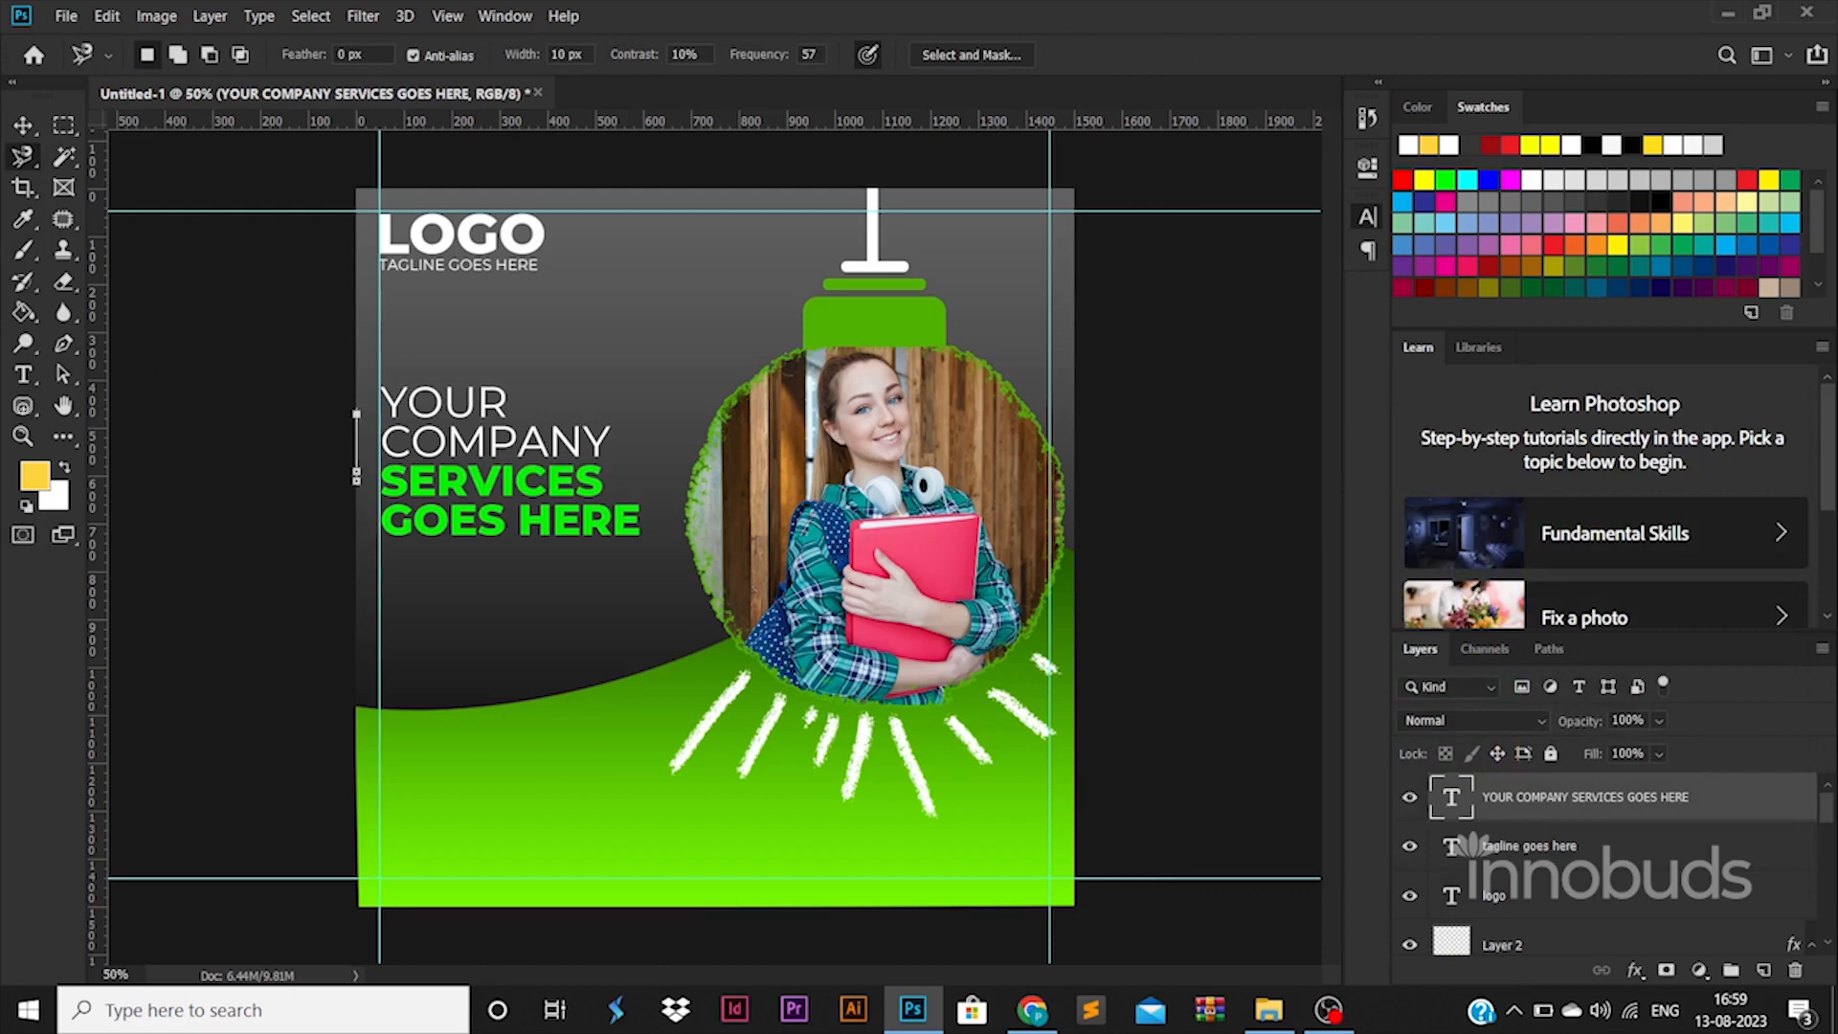
Step: Draw a rounded rectangle button shape below the headline
key("Return")
key("Return")
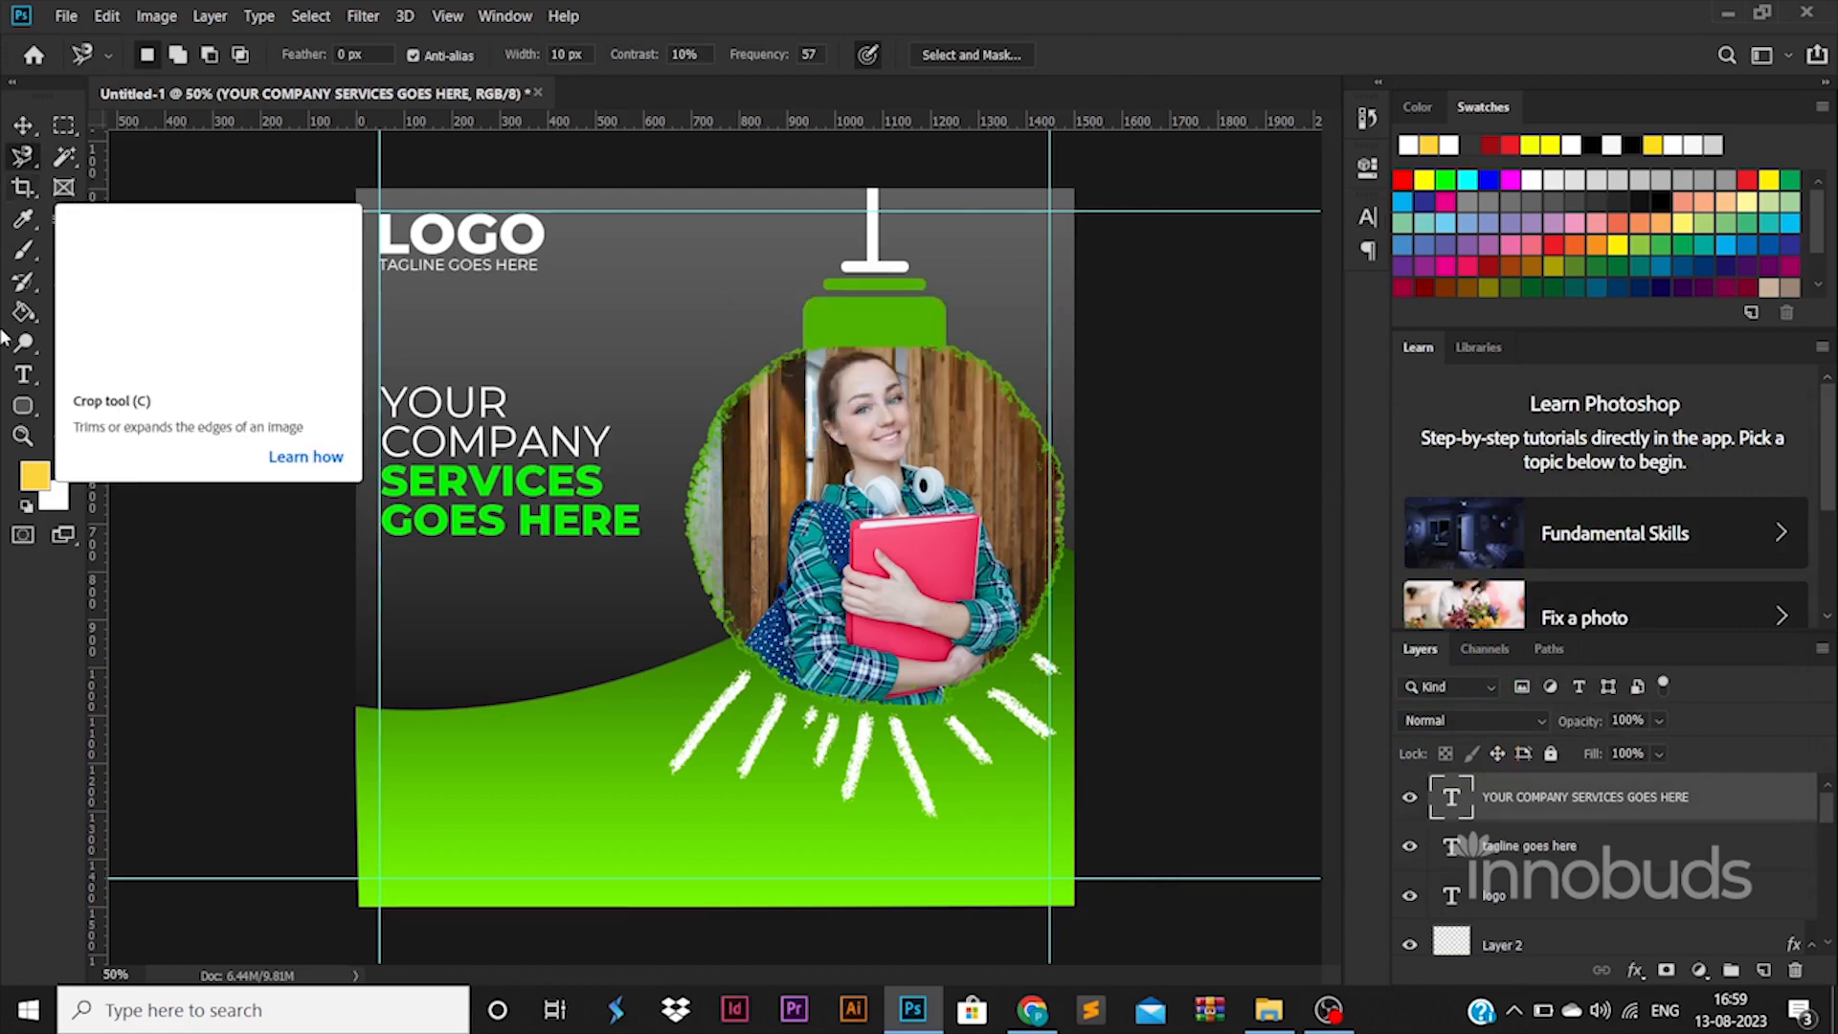
left_click(23, 405)
mouse_move(379, 589)
left_mouse_down()
mouse_move(485, 620)
mouse_move(583, 611)
left_mouse_up()
key("v")
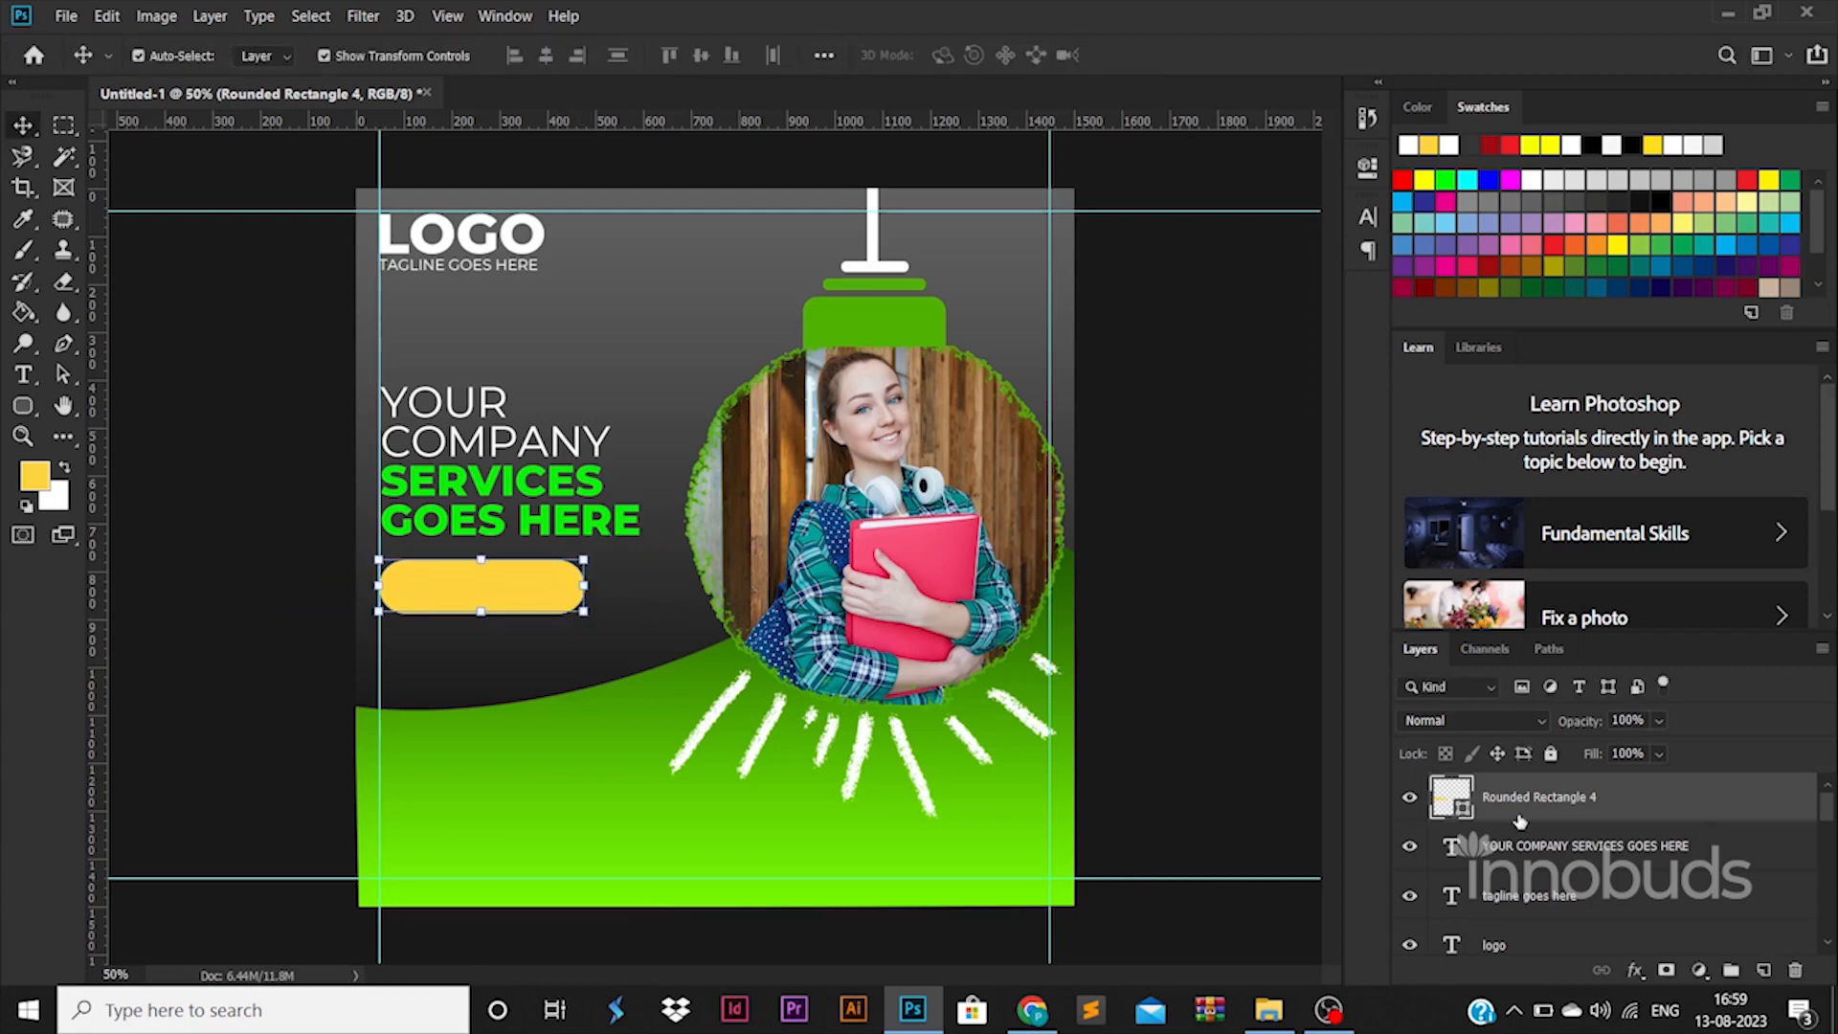
Step: Give the button a Gradient Overlay and place a text block for its label
double_click(1637, 797)
left_click(976, 761)
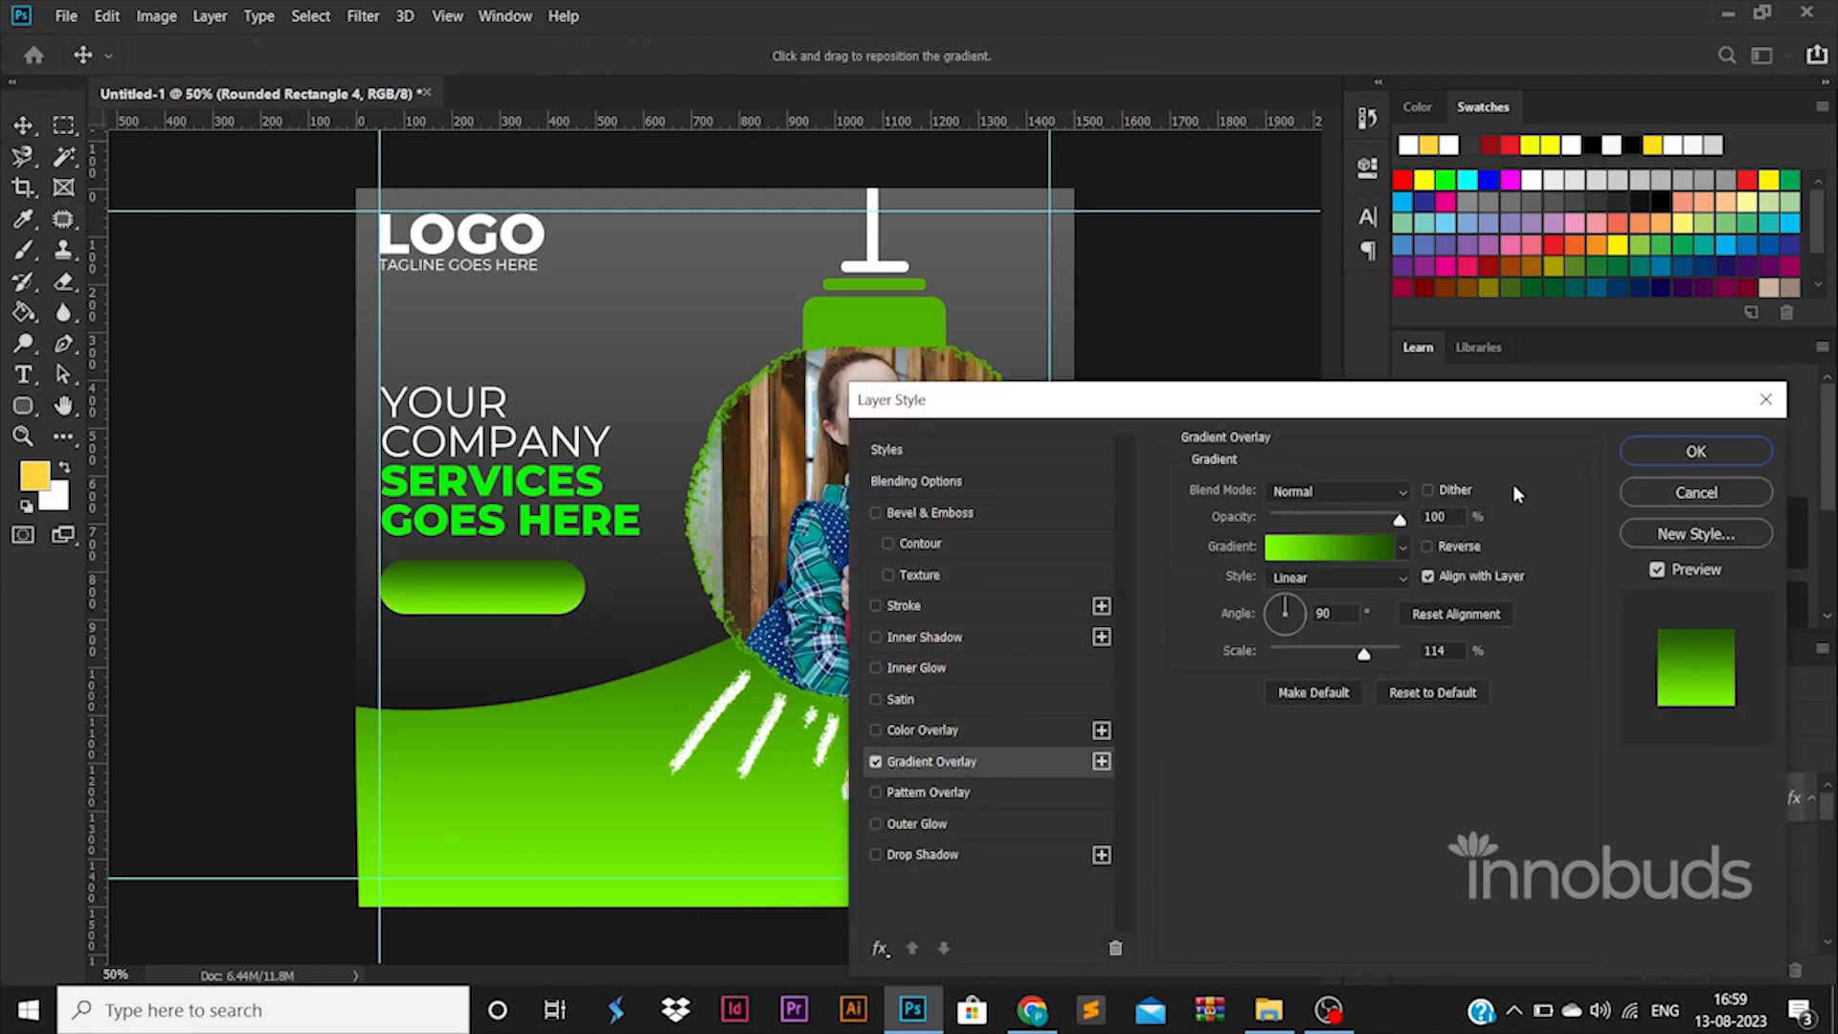
left_click(1695, 451)
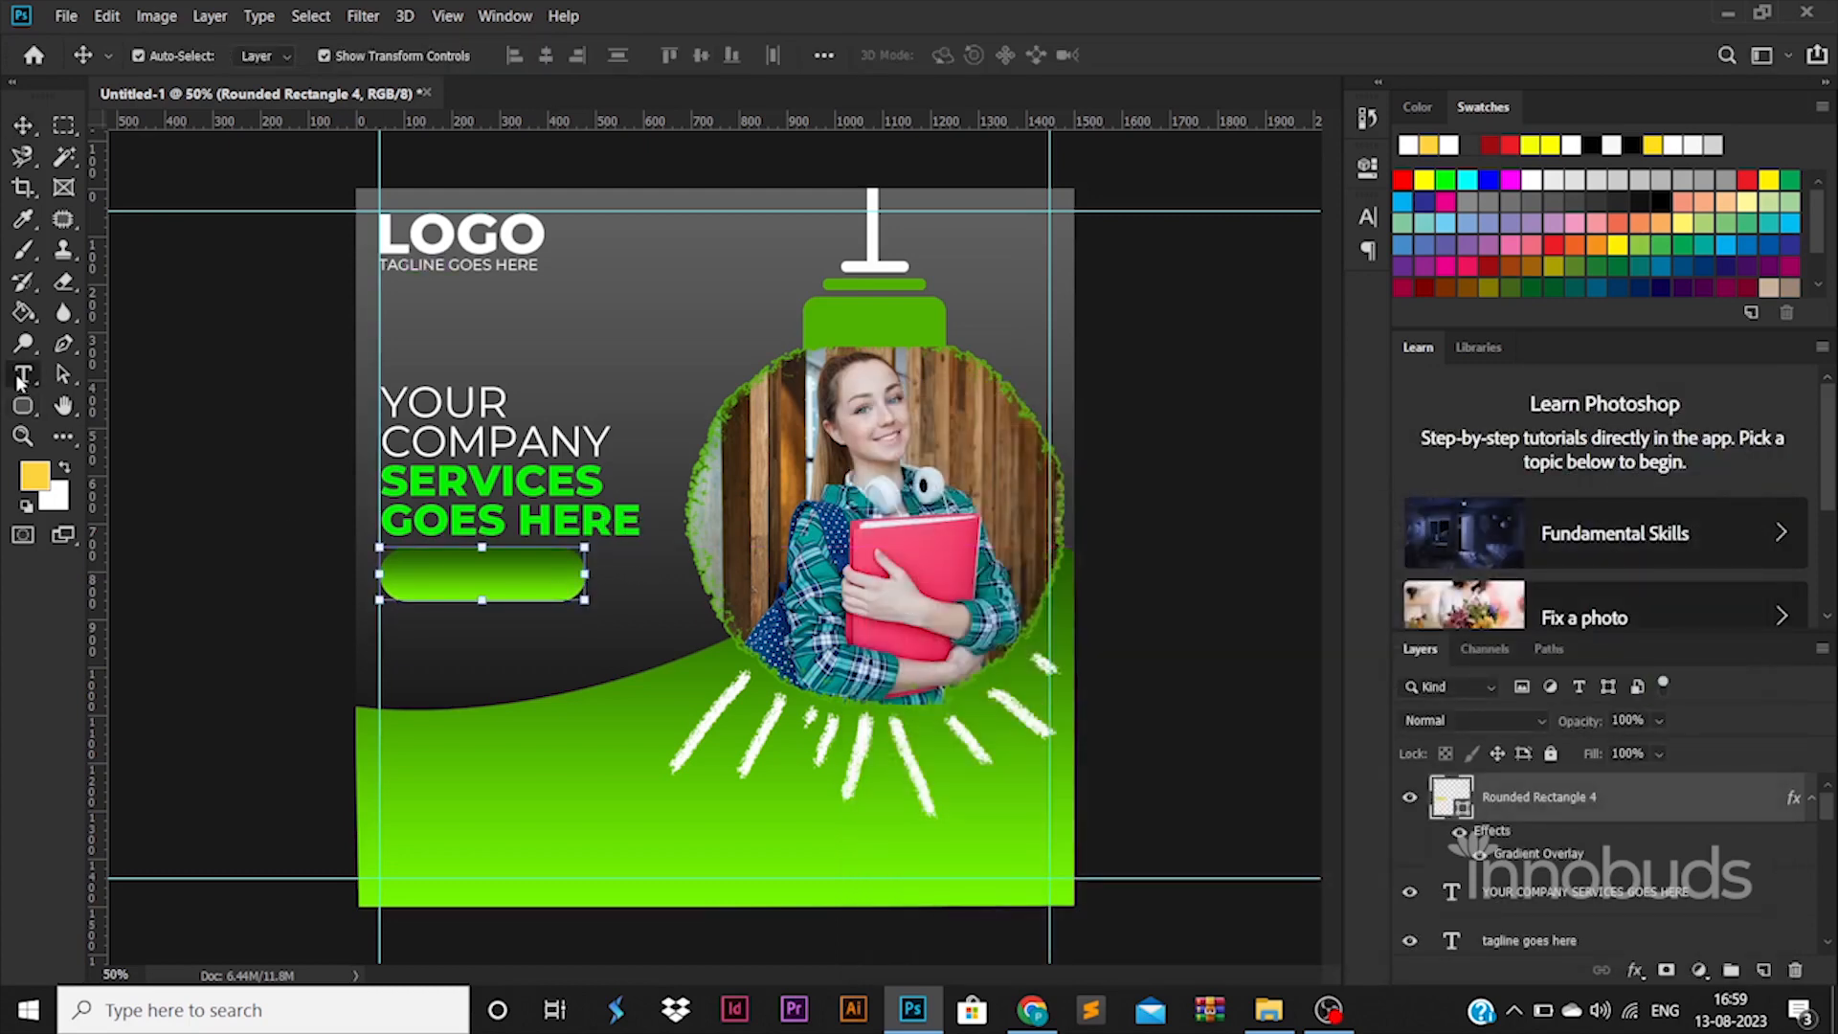
left_click(23, 374)
left_click(486, 658)
Step: Type CONTACT NOW!! in Regular weight and enlarge it onto the button
type("CONTACT NOW")
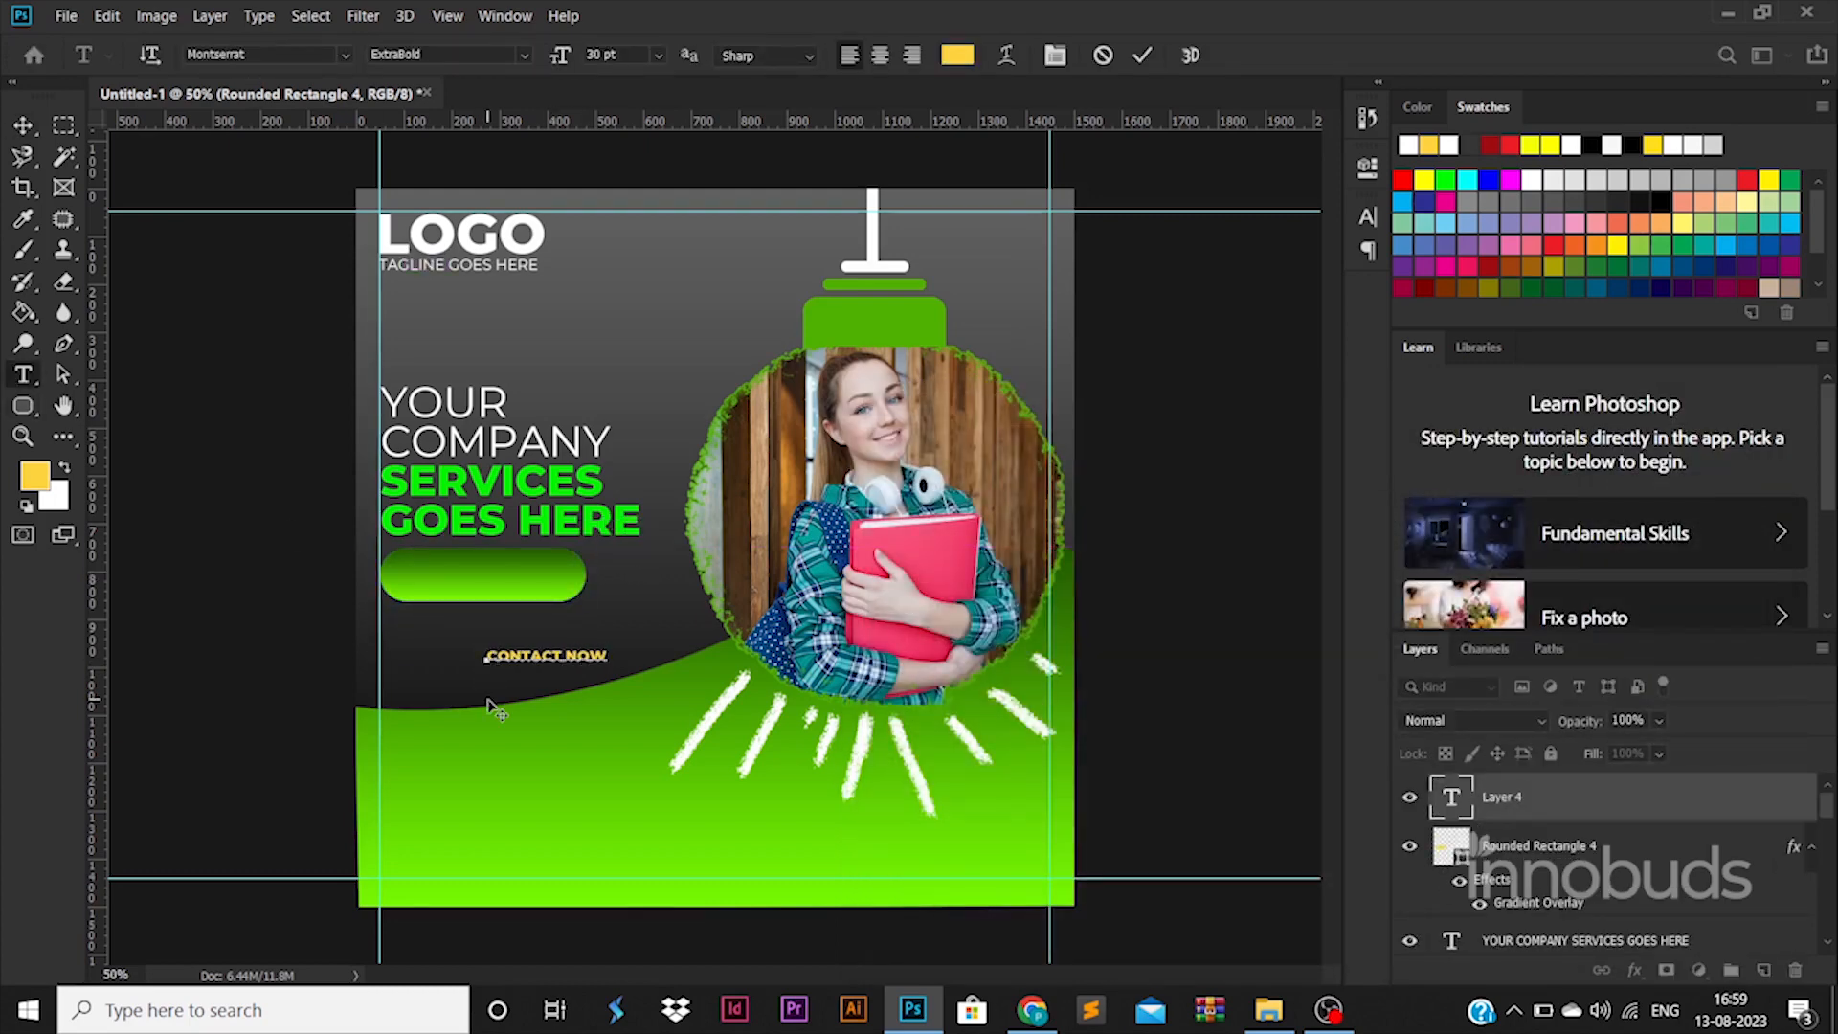
type("!!")
key("ctrl+a")
left_click(524, 55)
left_click(488, 193)
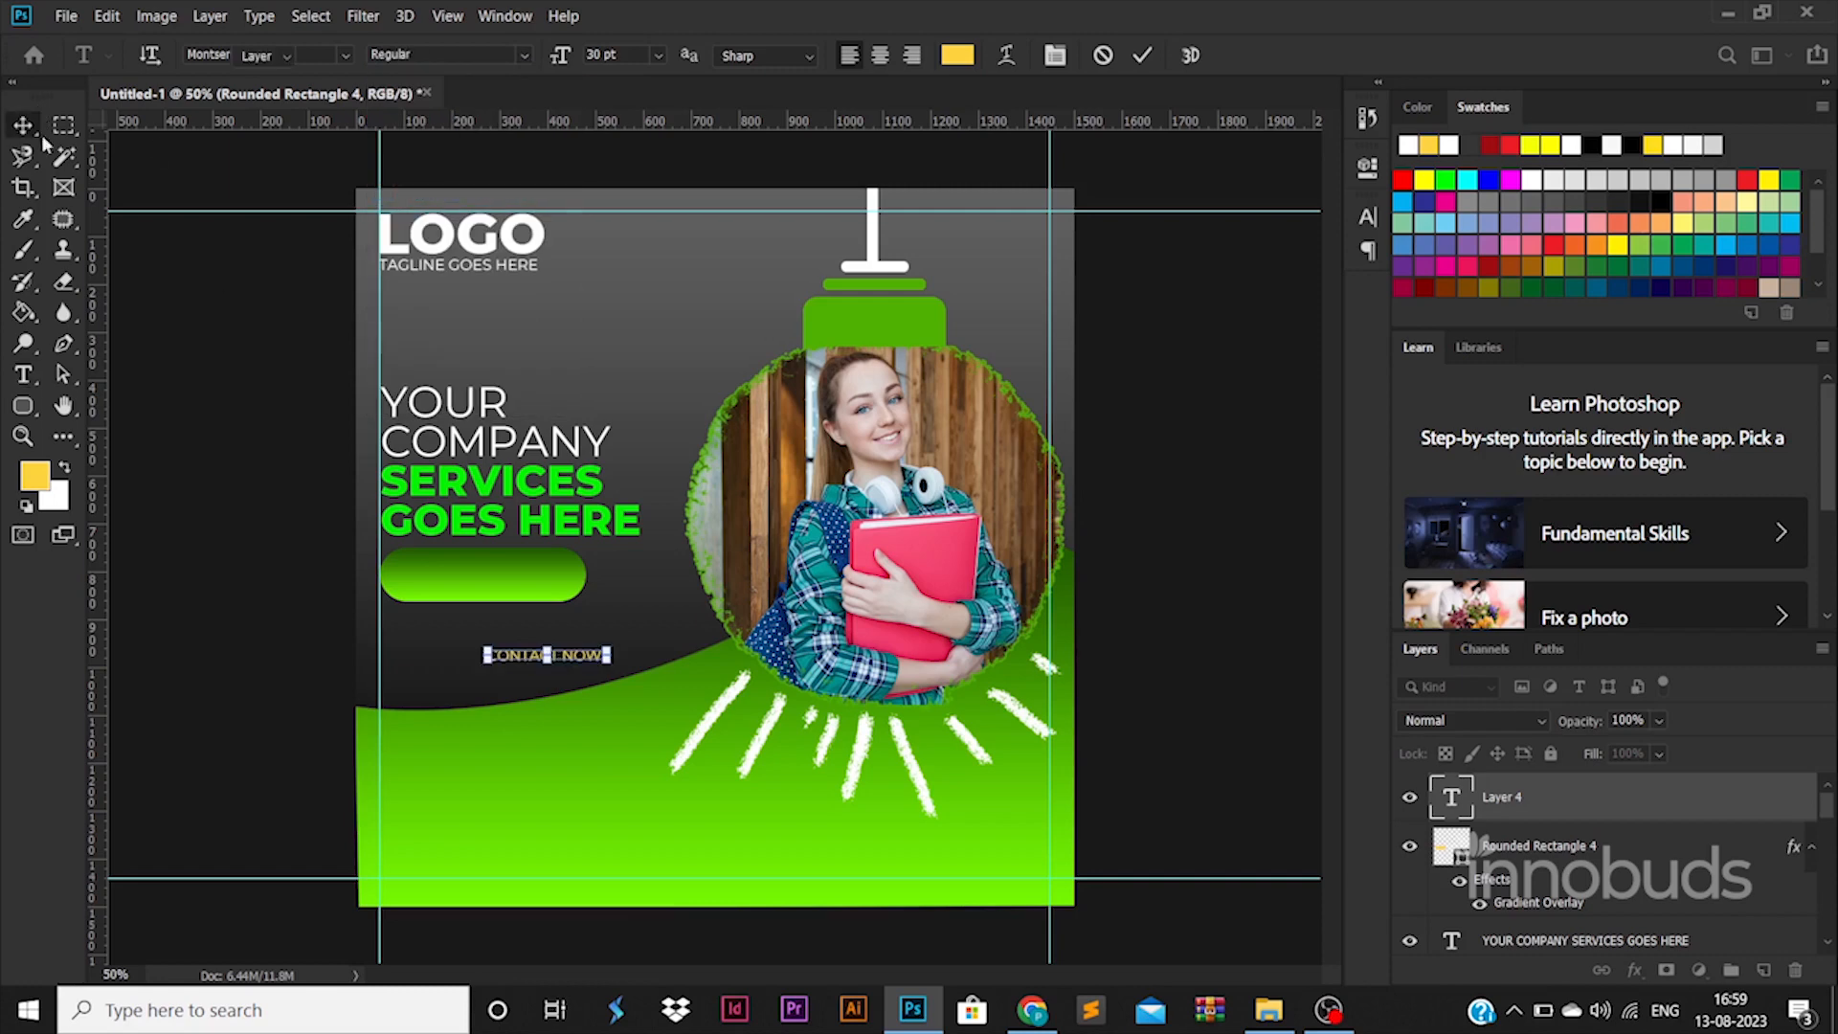
left_click(23, 126)
left_click_drag(610, 648, 564, 565)
key("Return")
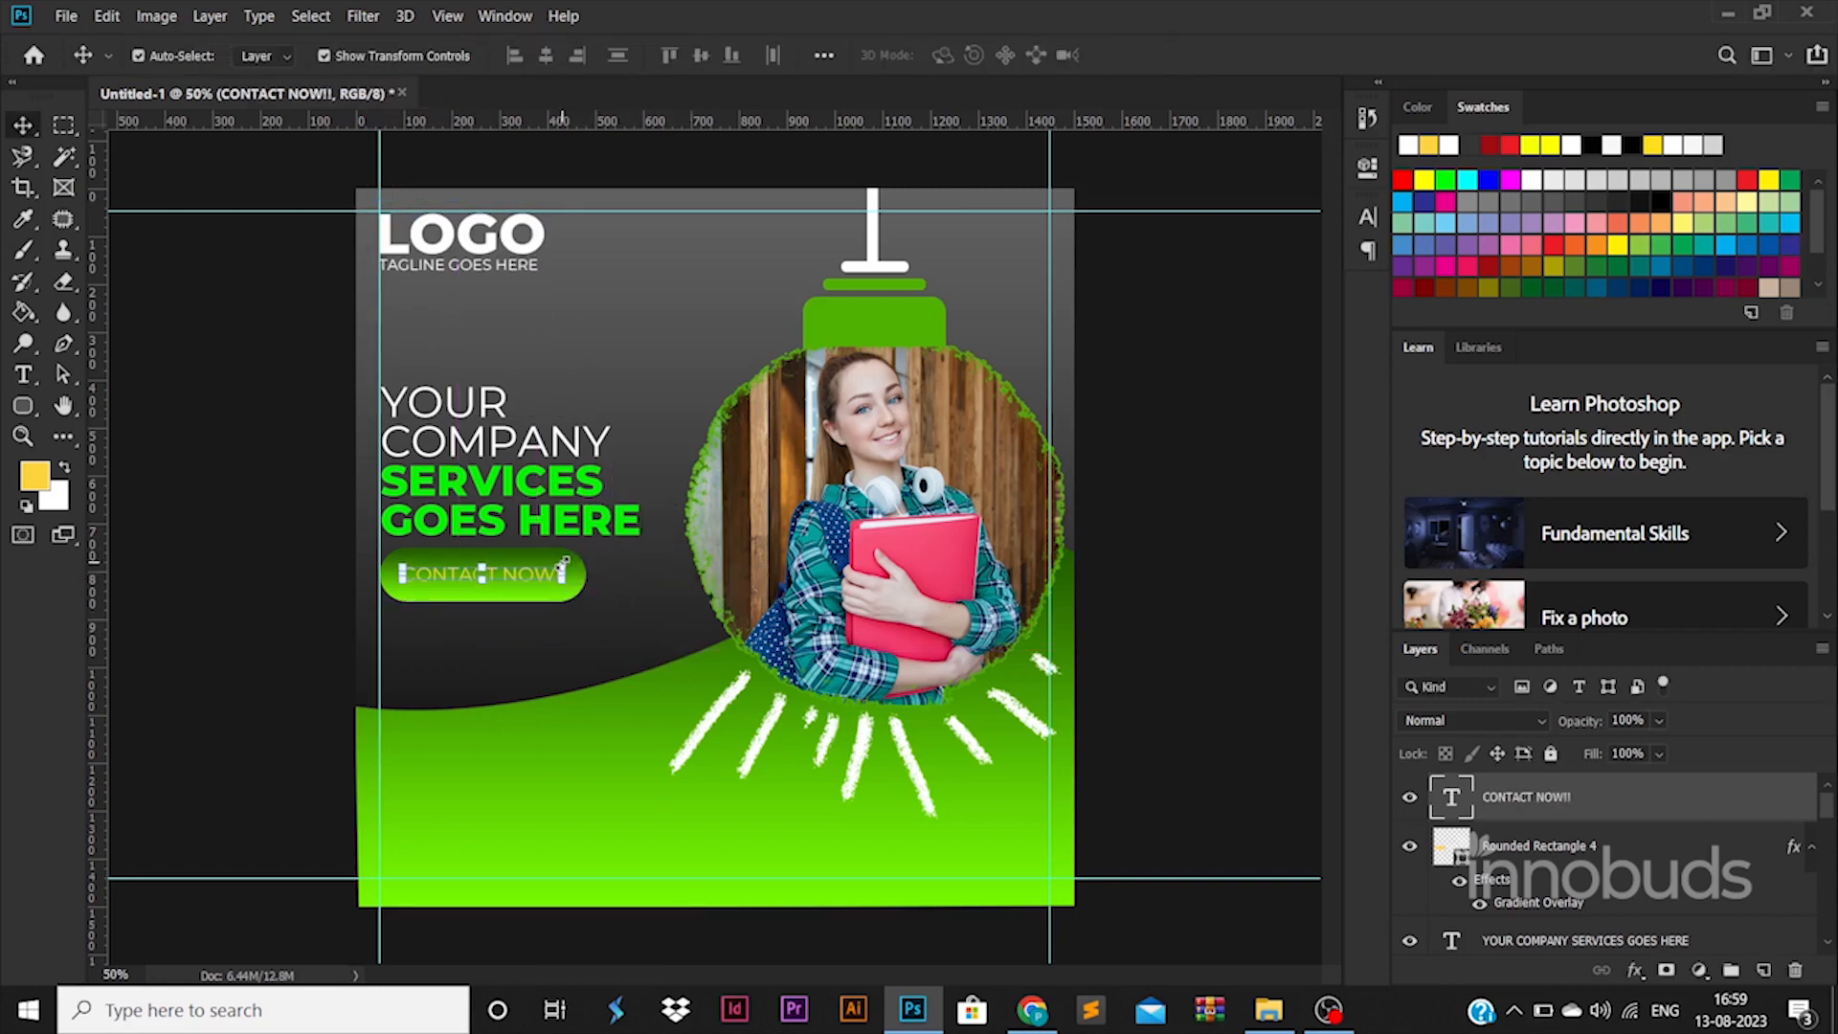
Step: Colour the CONTACT NOW!! label white and drag a copy of the button down
double_click(1450, 802)
left_click(957, 54)
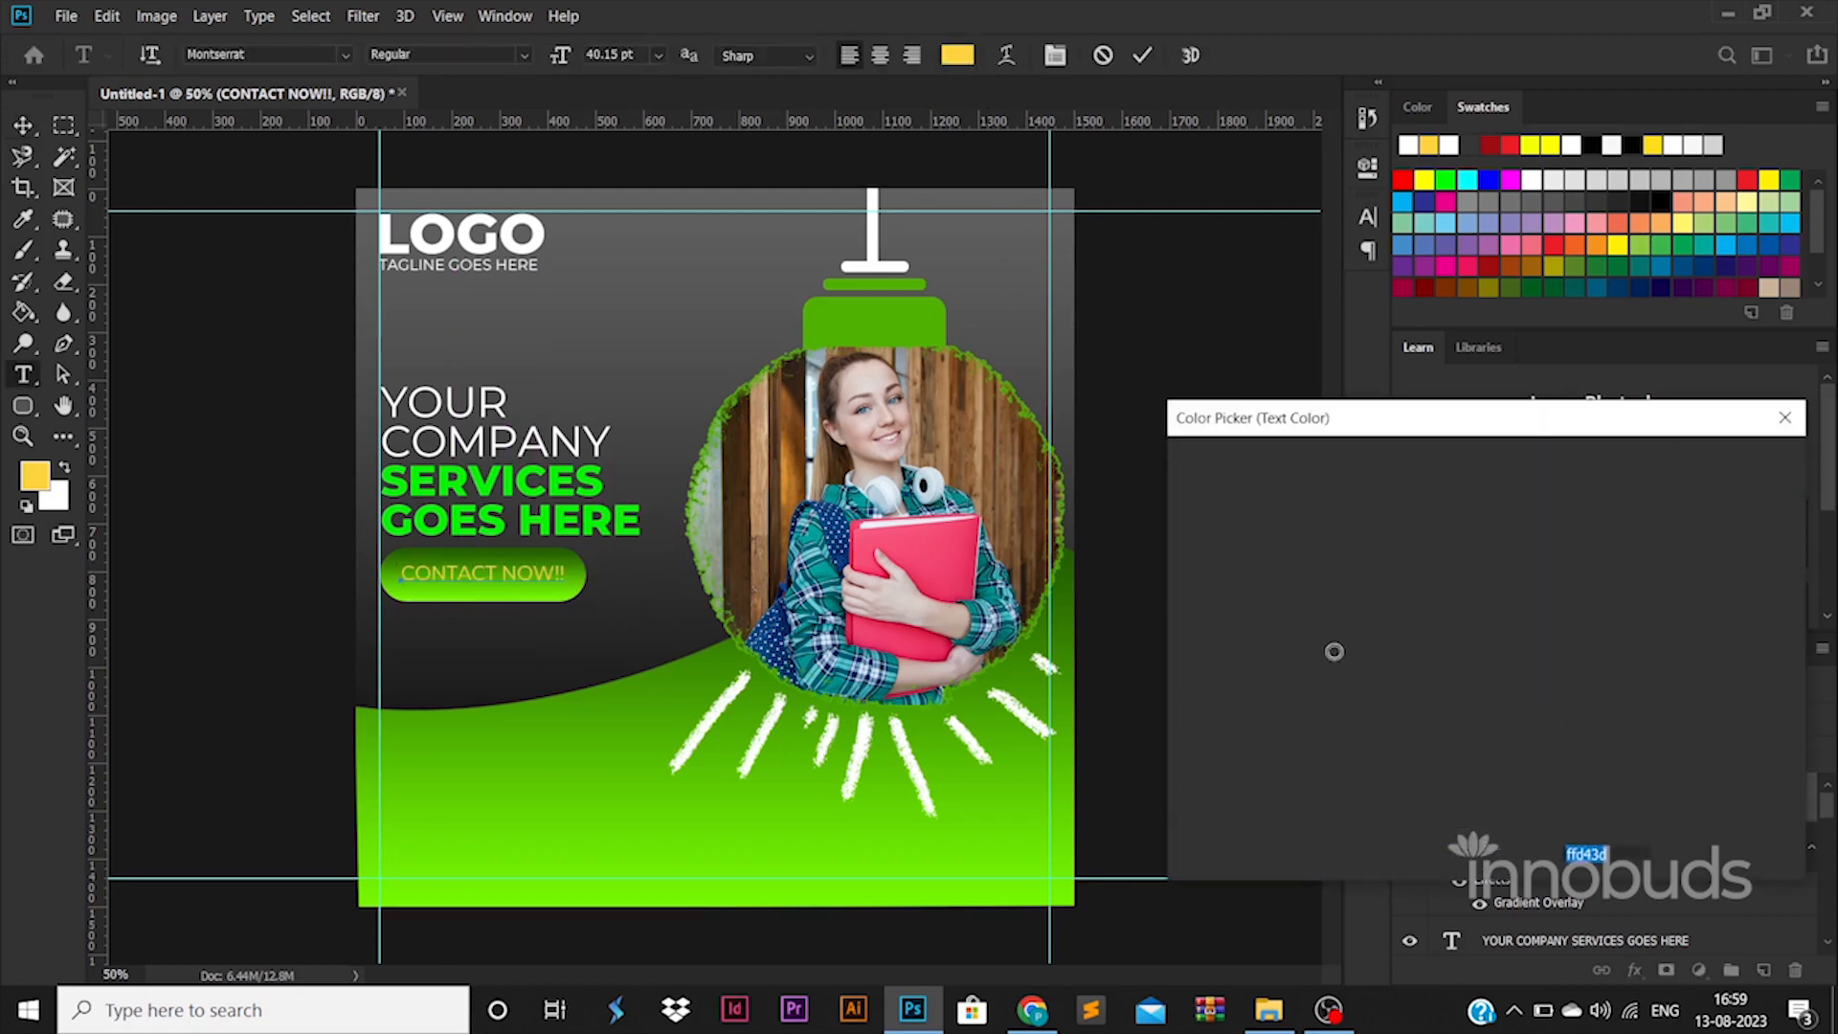
left_click(1723, 463)
left_click(23, 126)
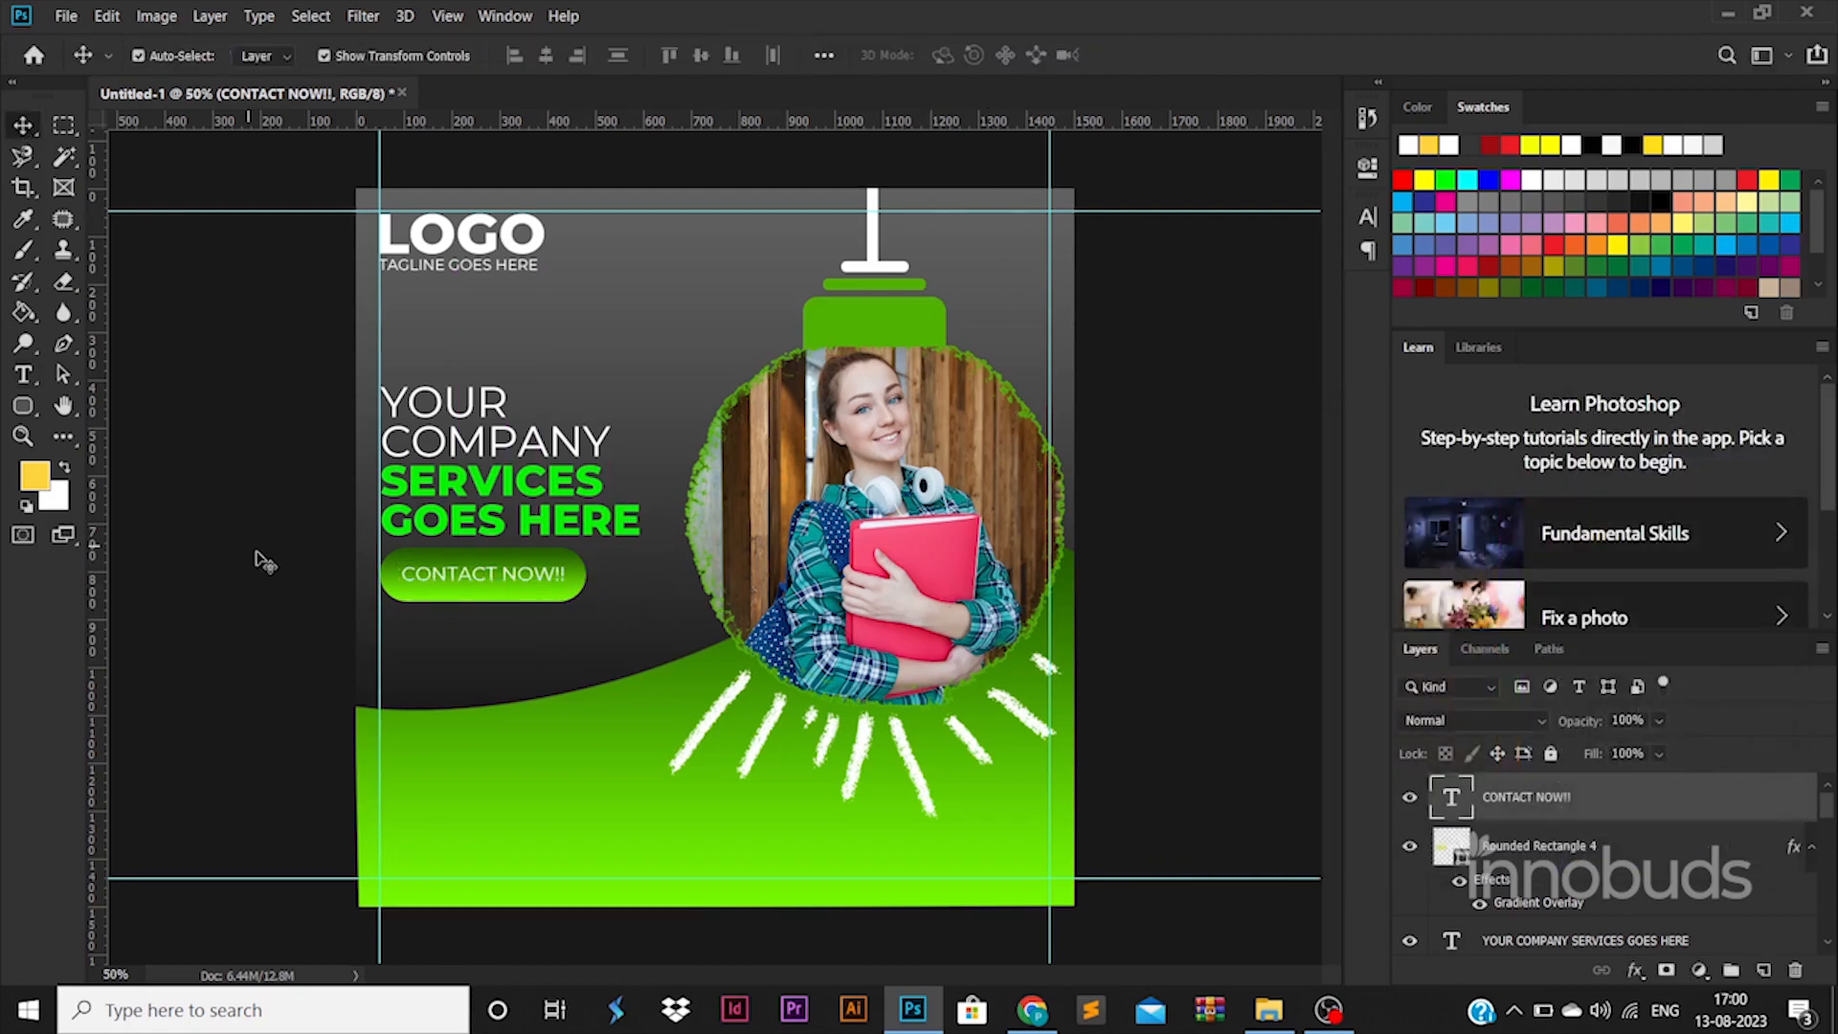
left_click_drag(516, 607, 584, 881)
Step: Discard the copied button and draw a new rounded pill shape near the bottom
left_click_drag(481, 840, 481, 820)
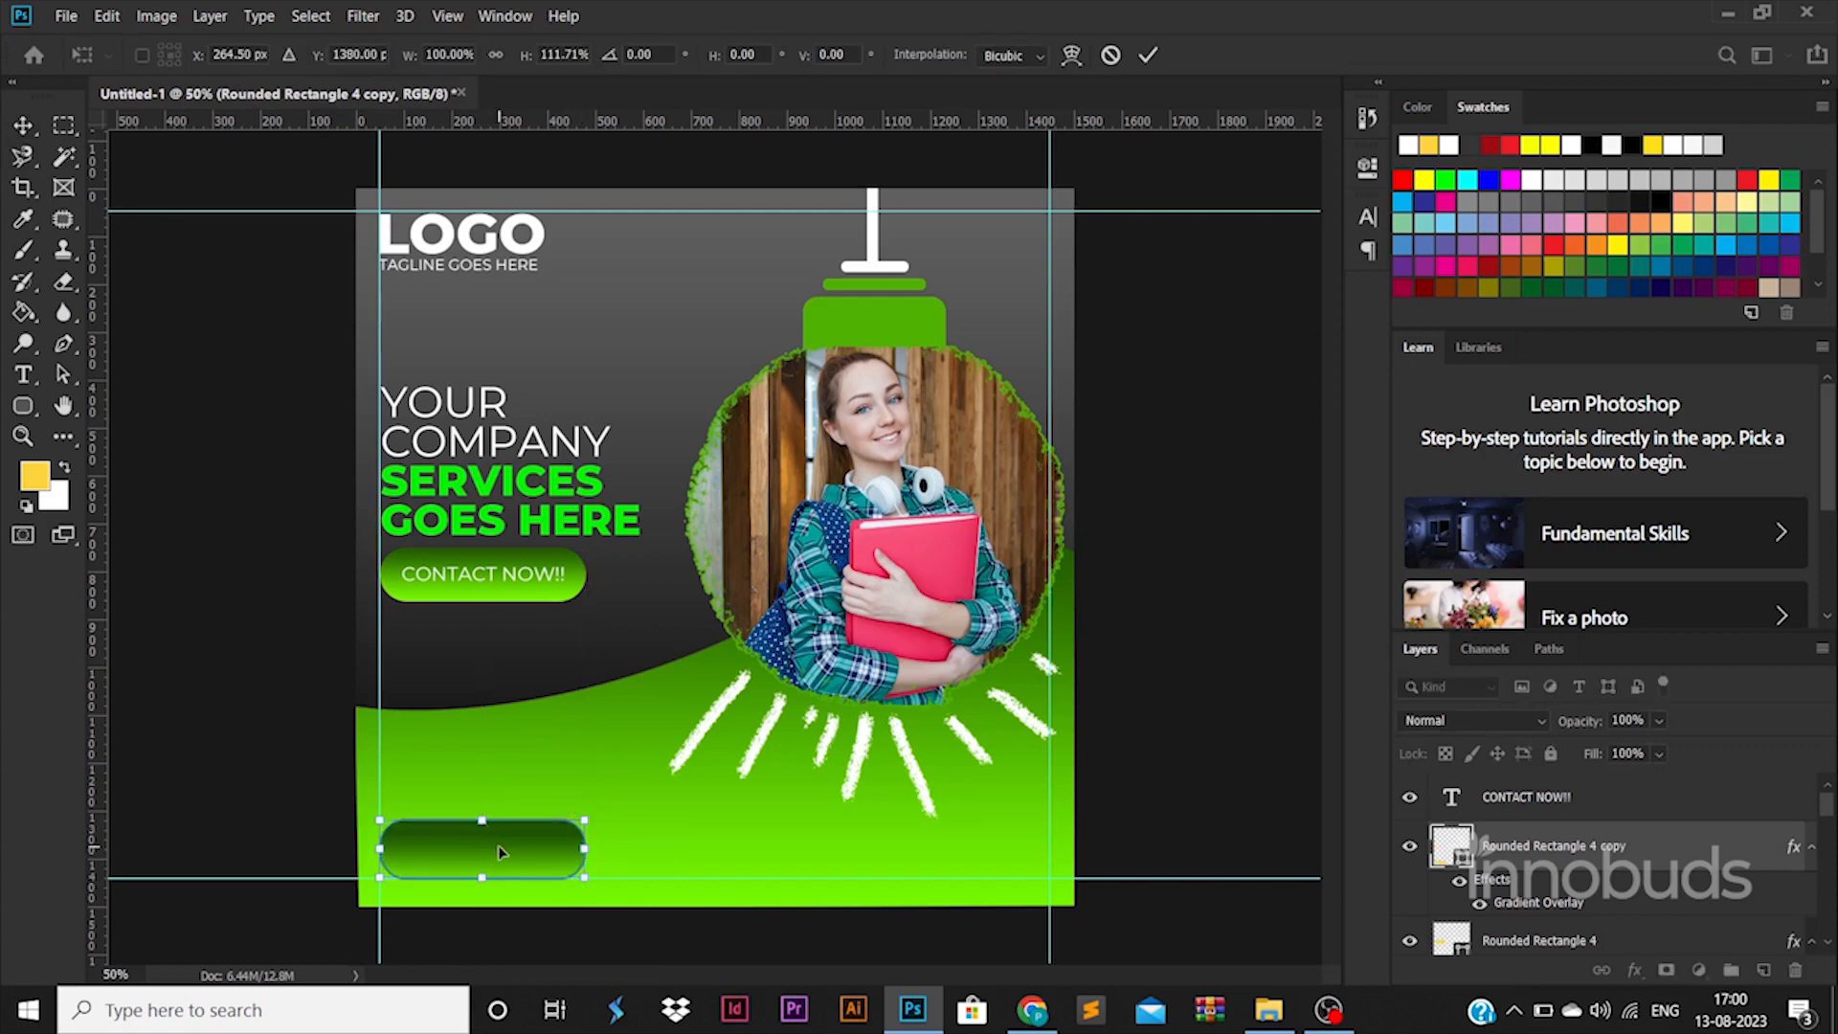
key("Return")
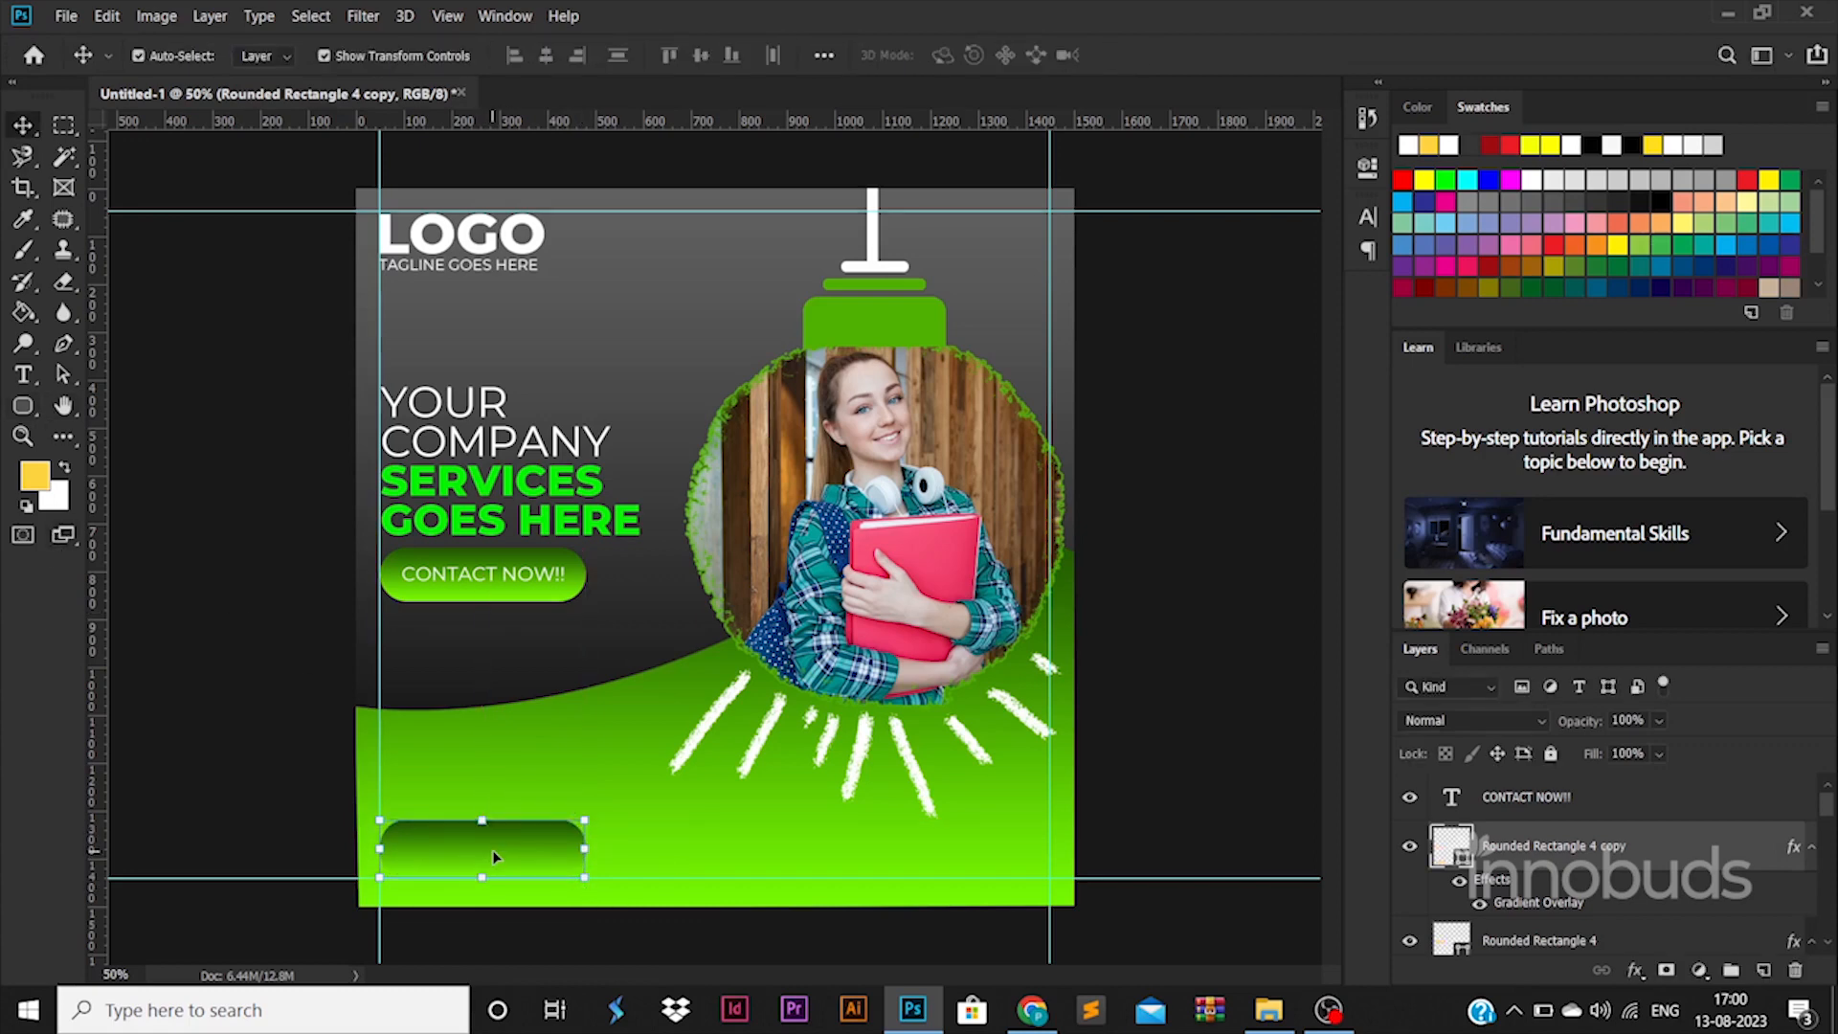
key("Delete")
left_click(23, 406)
mouse_move(440, 821)
left_mouse_down()
mouse_move(564, 843)
mouse_move(586, 866)
mouse_move(682, 856)
left_mouse_up()
key("v")
key("Return")
Step: Fill the pill #ffffff, add a 54% opacity drop shadow, and duplicate it rightward
double_click(1454, 858)
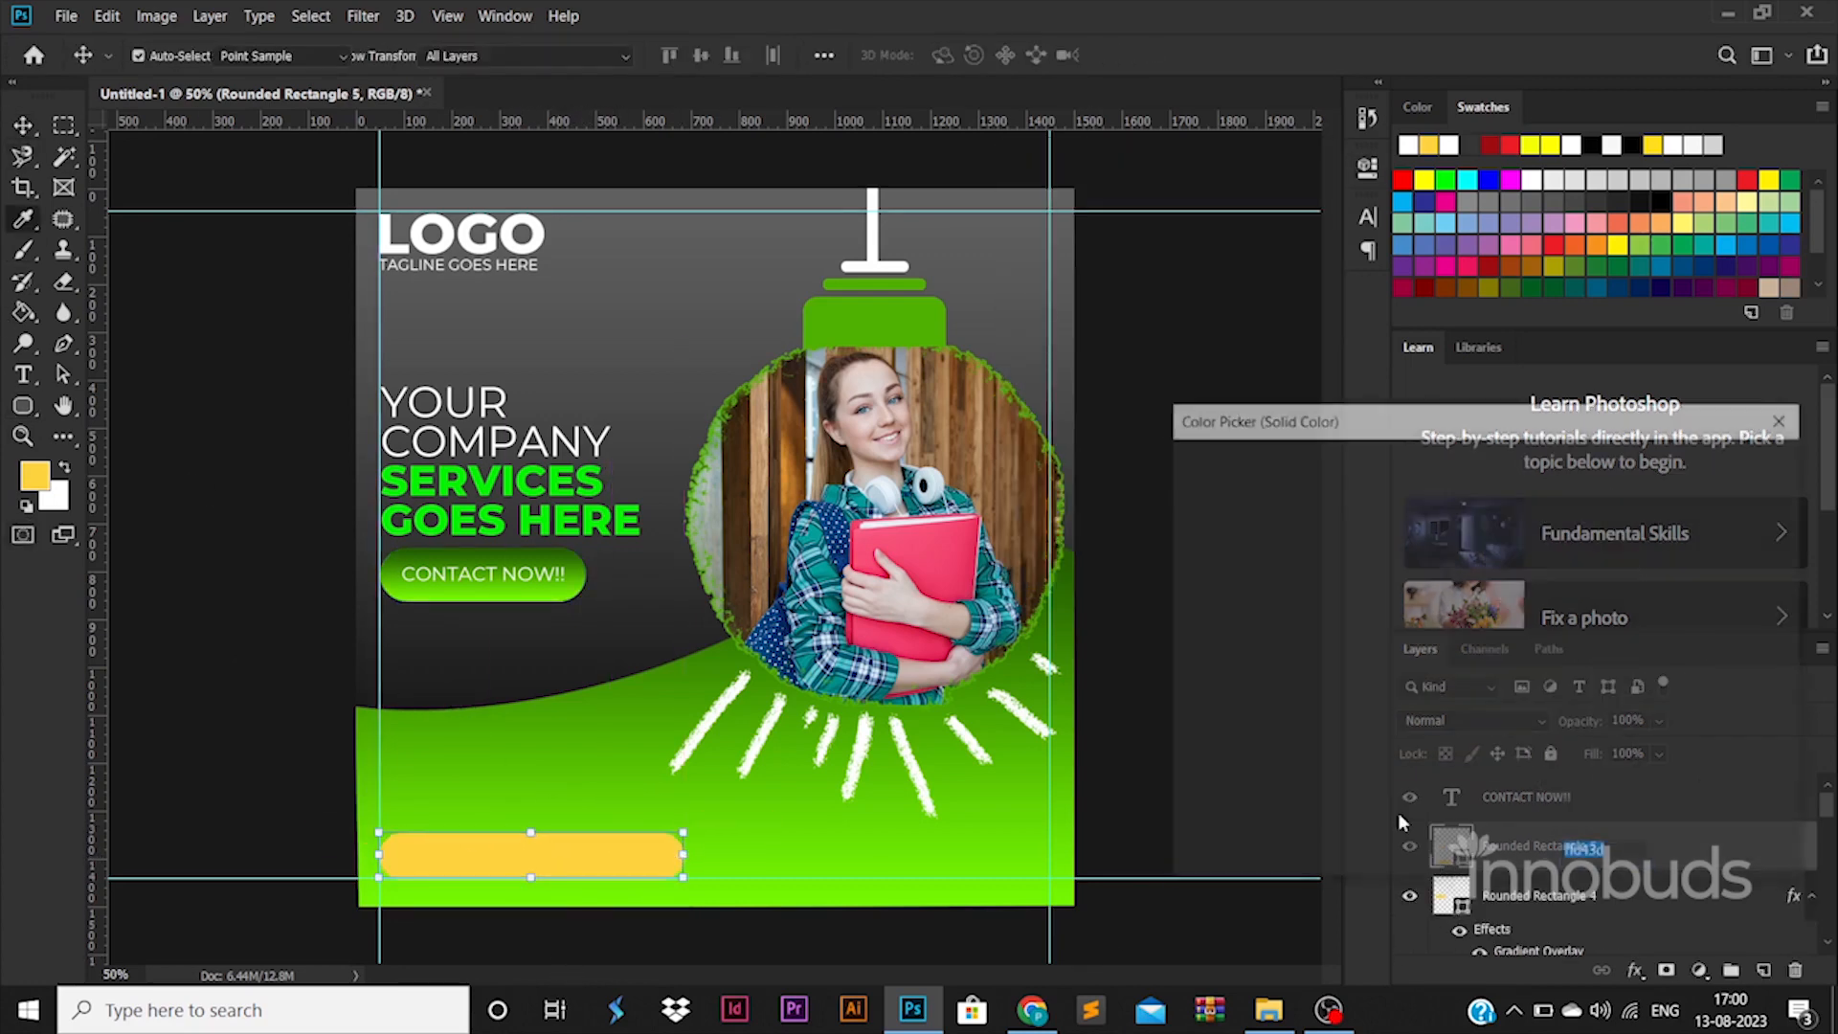
type("ffffff")
key("Return")
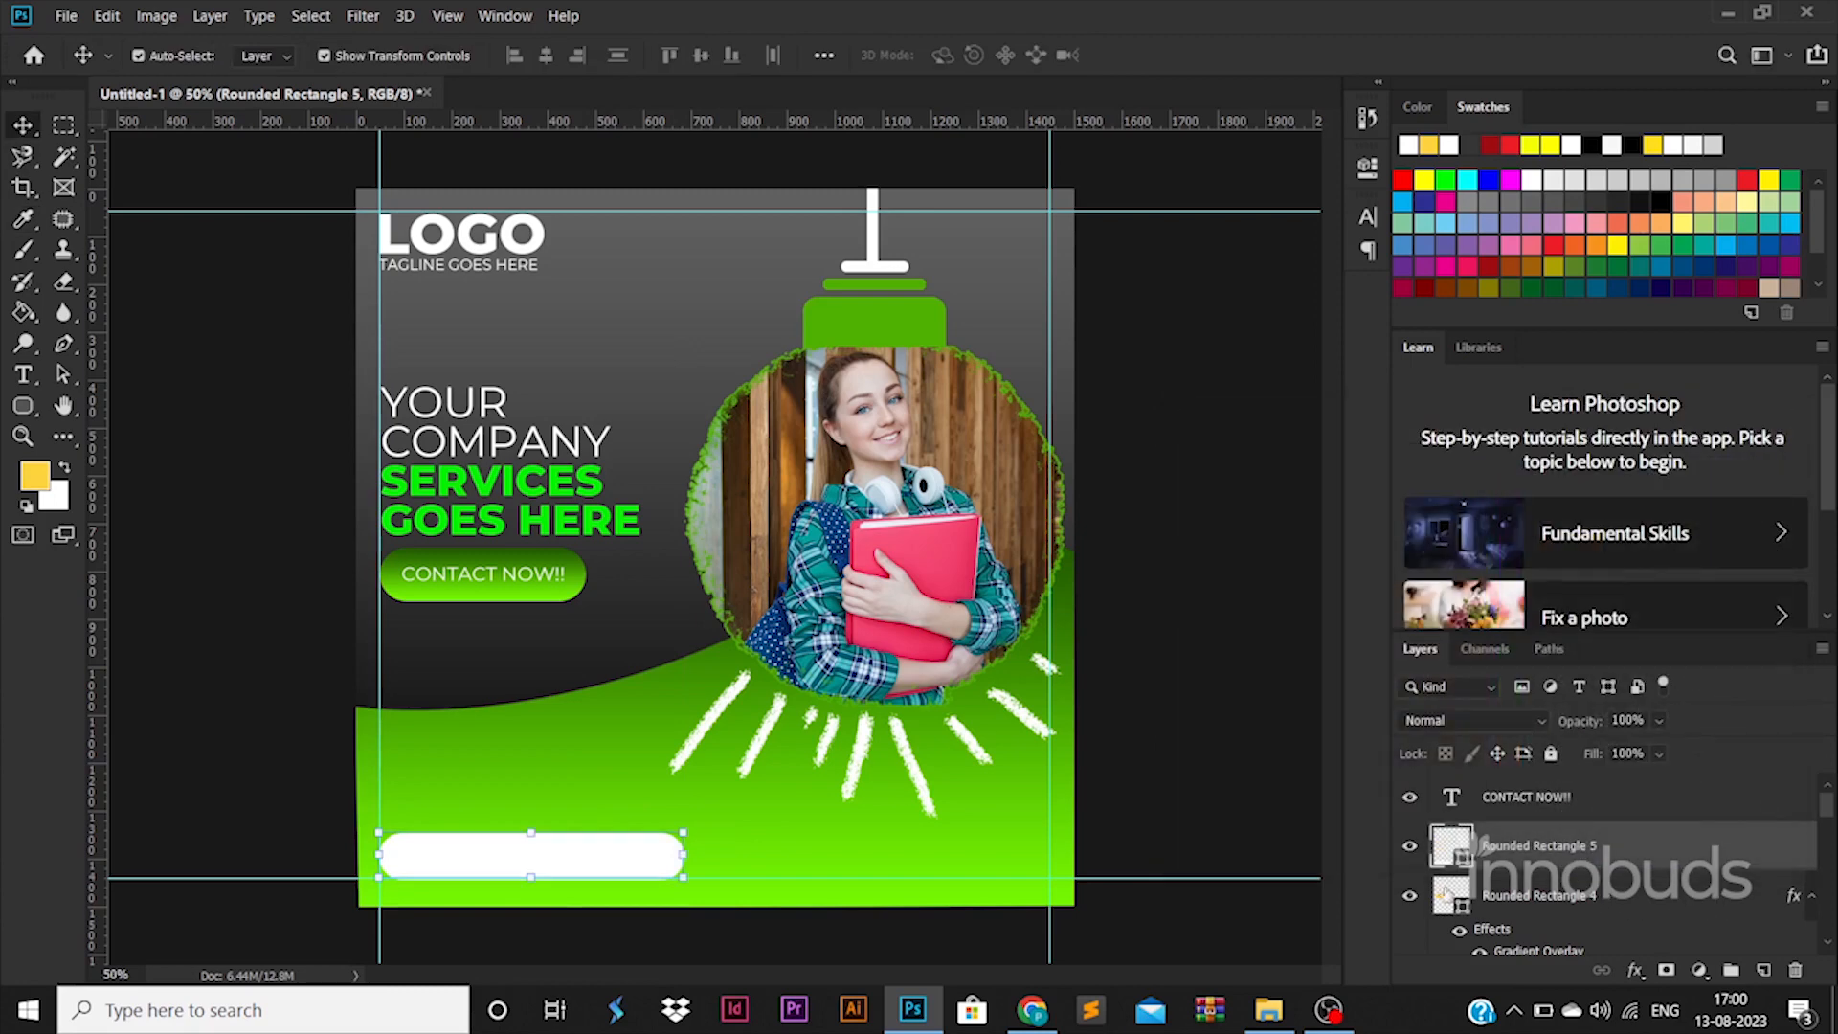
double_click(1685, 845)
left_click(922, 854)
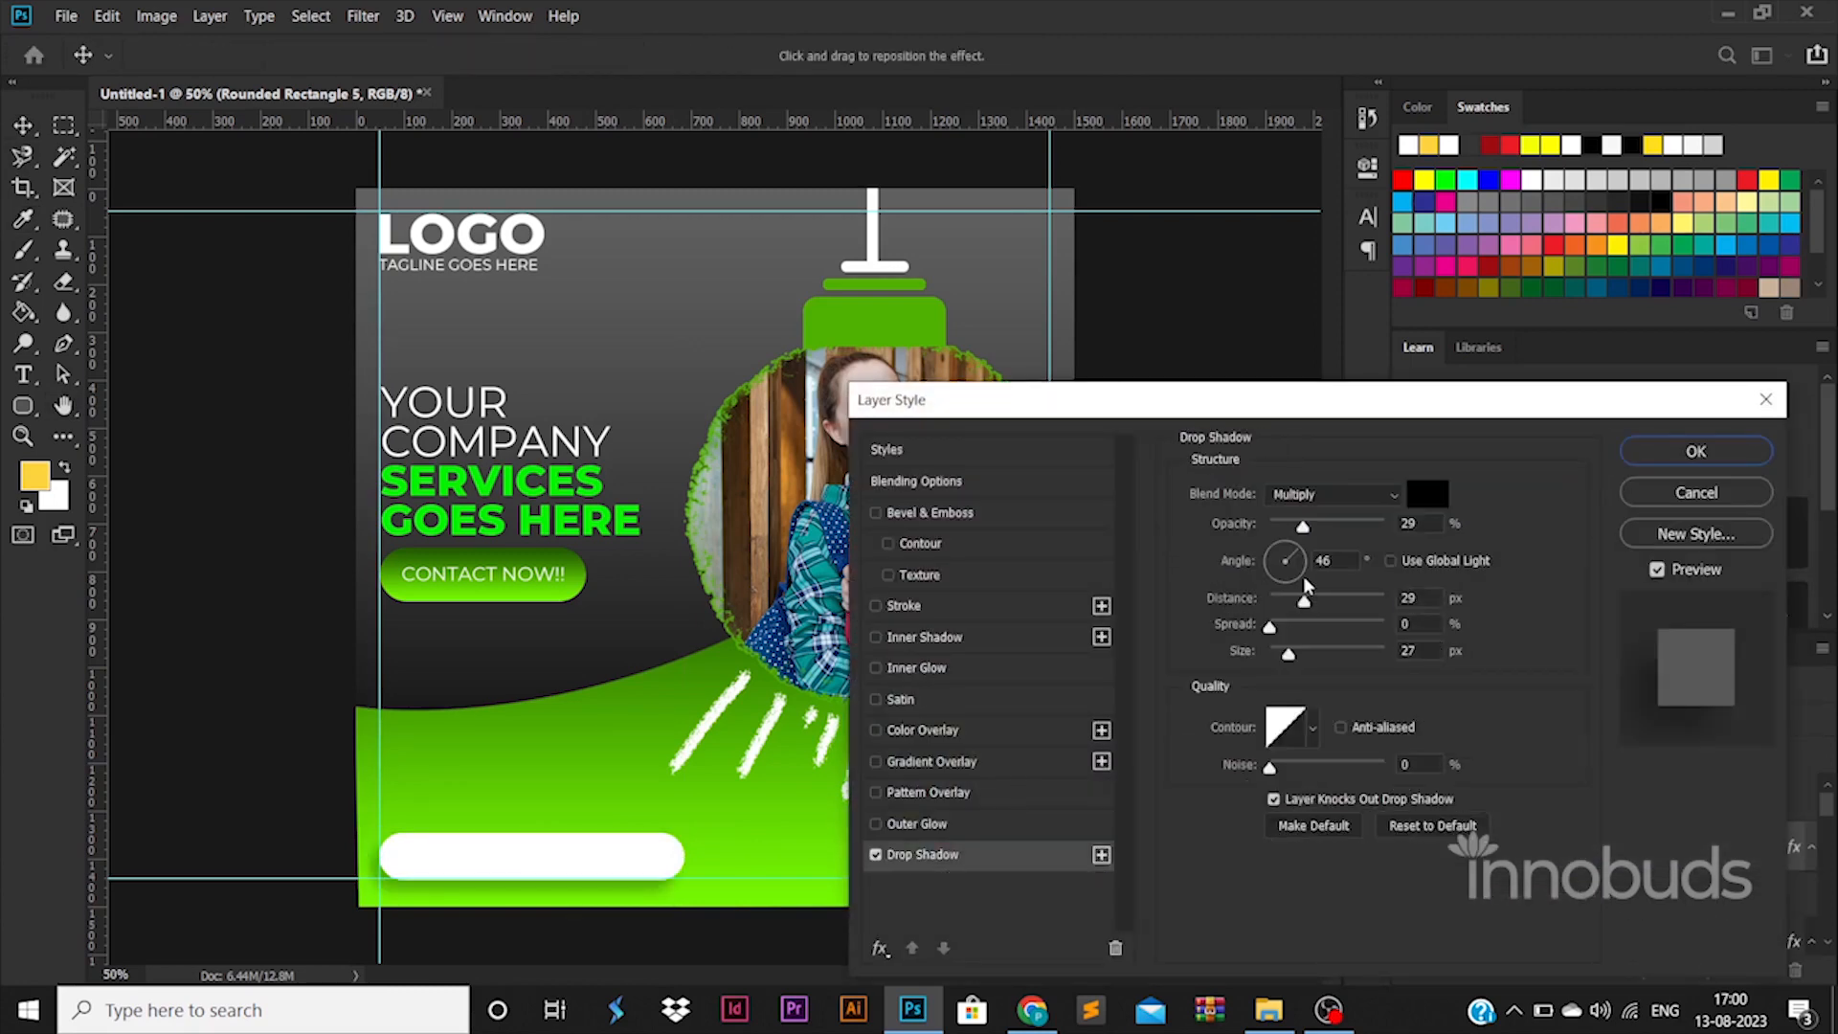
mouse_move(1288, 654)
left_mouse_down()
mouse_move(1271, 654)
mouse_move(1290, 656)
left_mouse_up()
left_click_drag(1303, 601, 1302, 605)
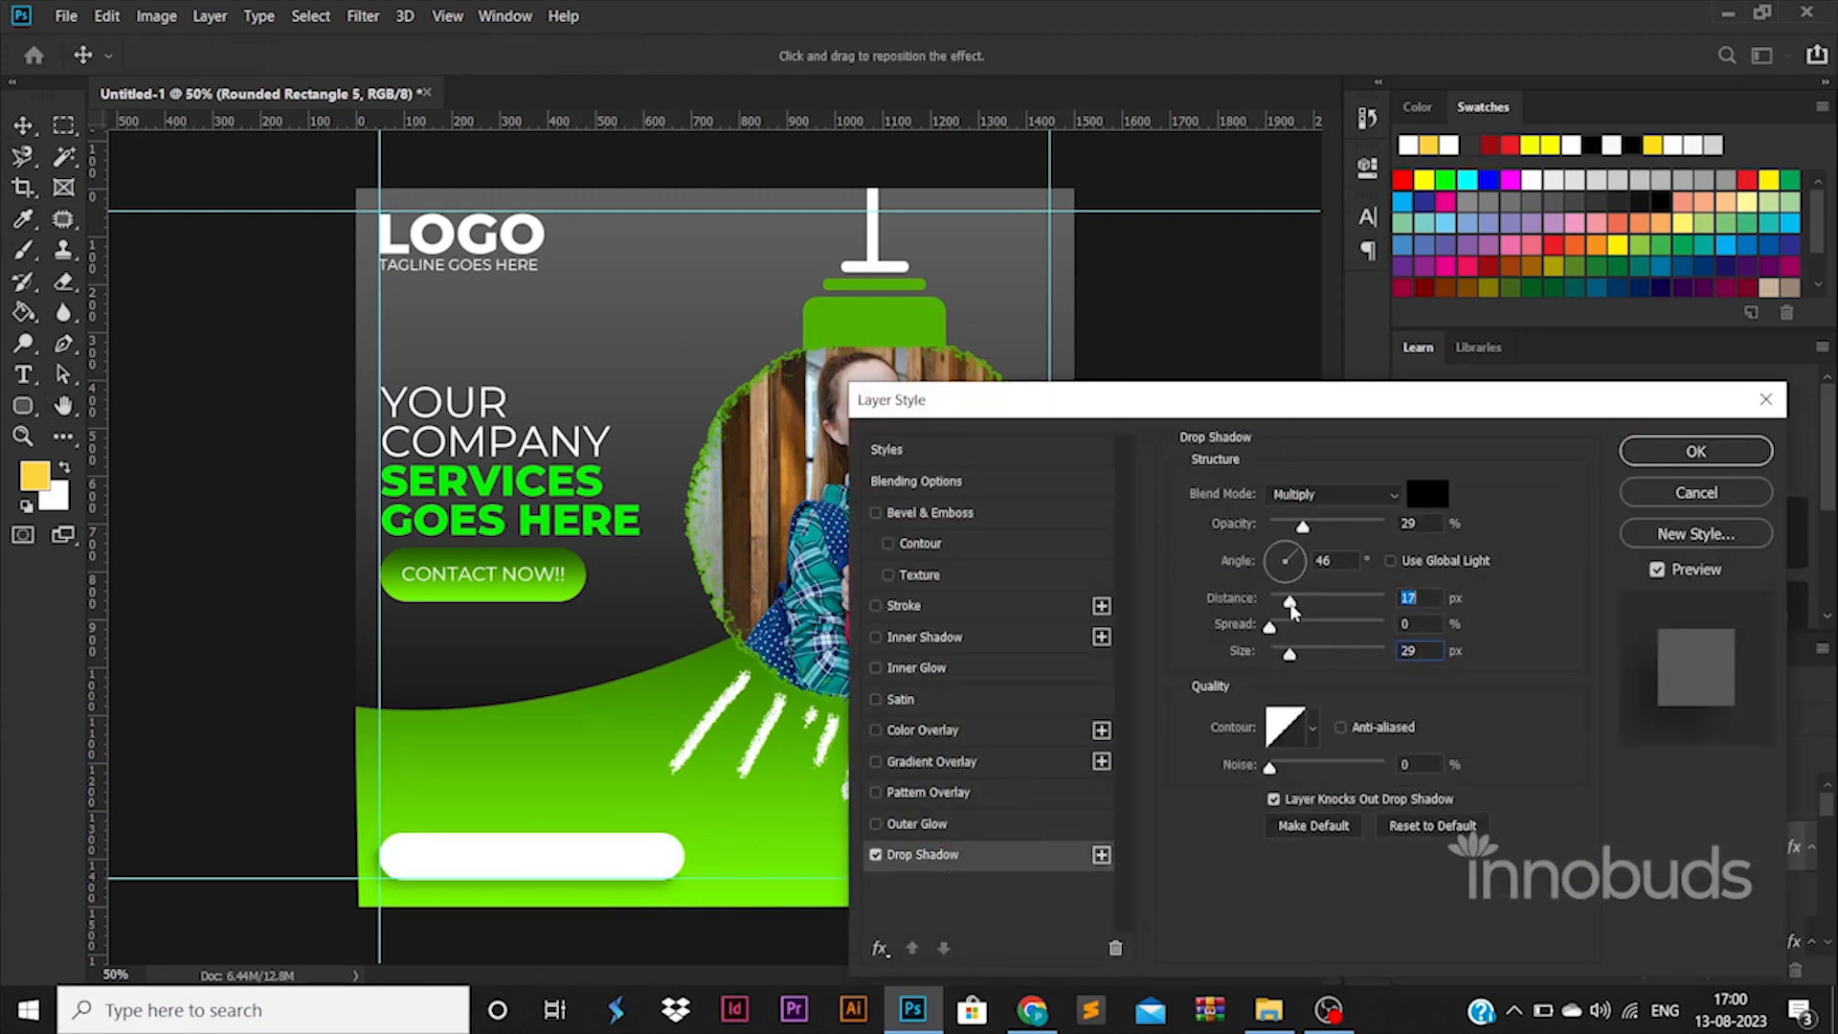
left_click_drag(1303, 527, 1333, 529)
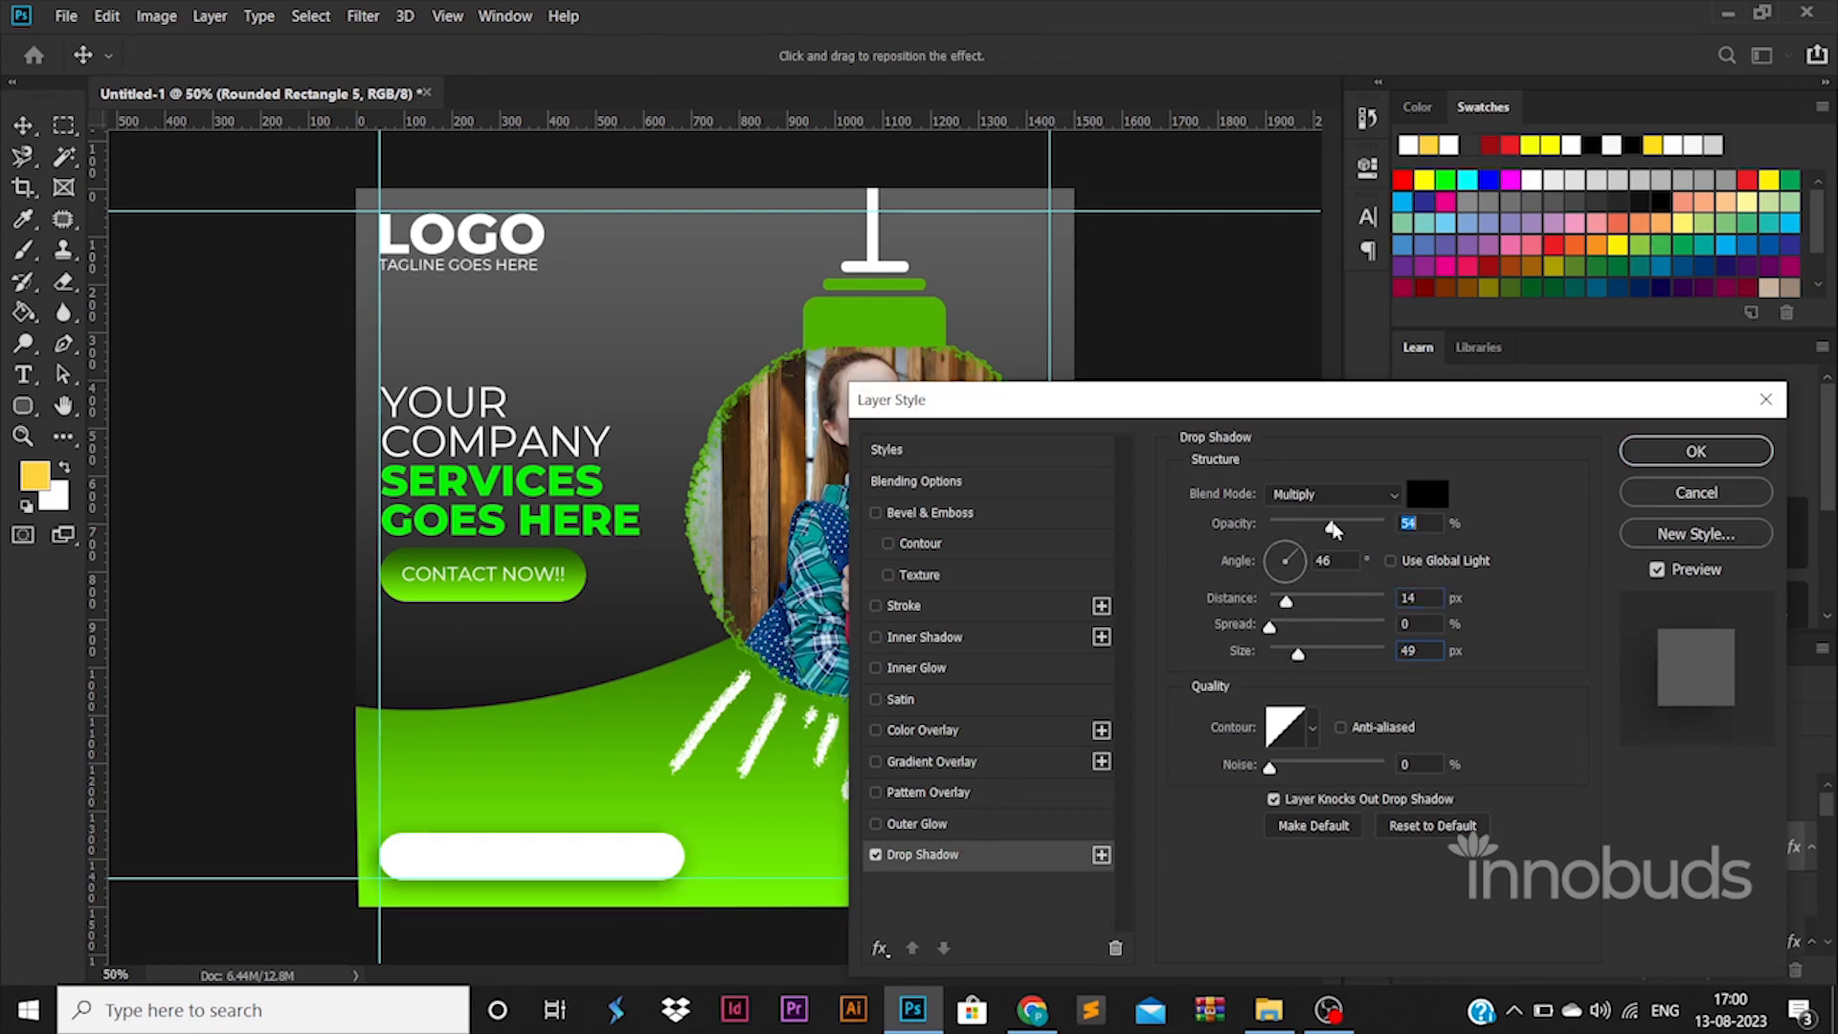
left_click(1695, 450)
left_click_drag(683, 862, 1105, 875)
left_click(1110, 876)
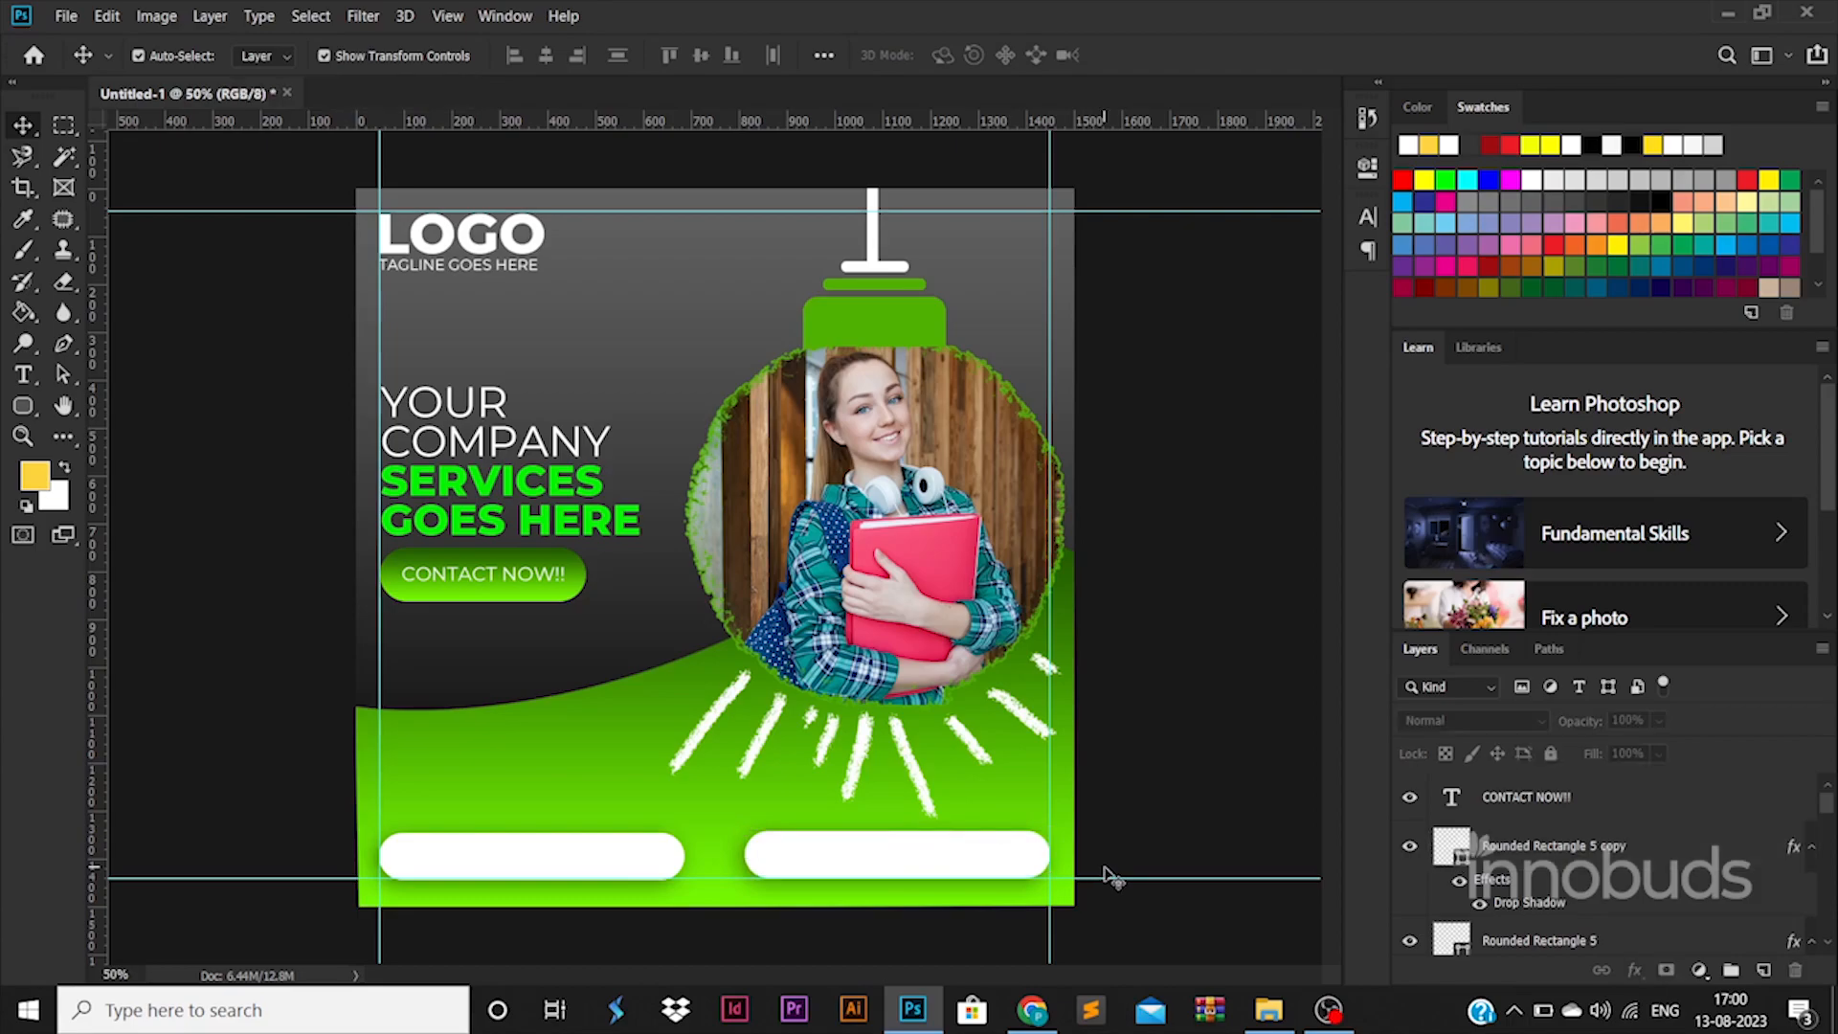
Step: Import phone.png and email.png from the ICONS folder into the poster
left_click(1268, 1010)
left_click(584, 77)
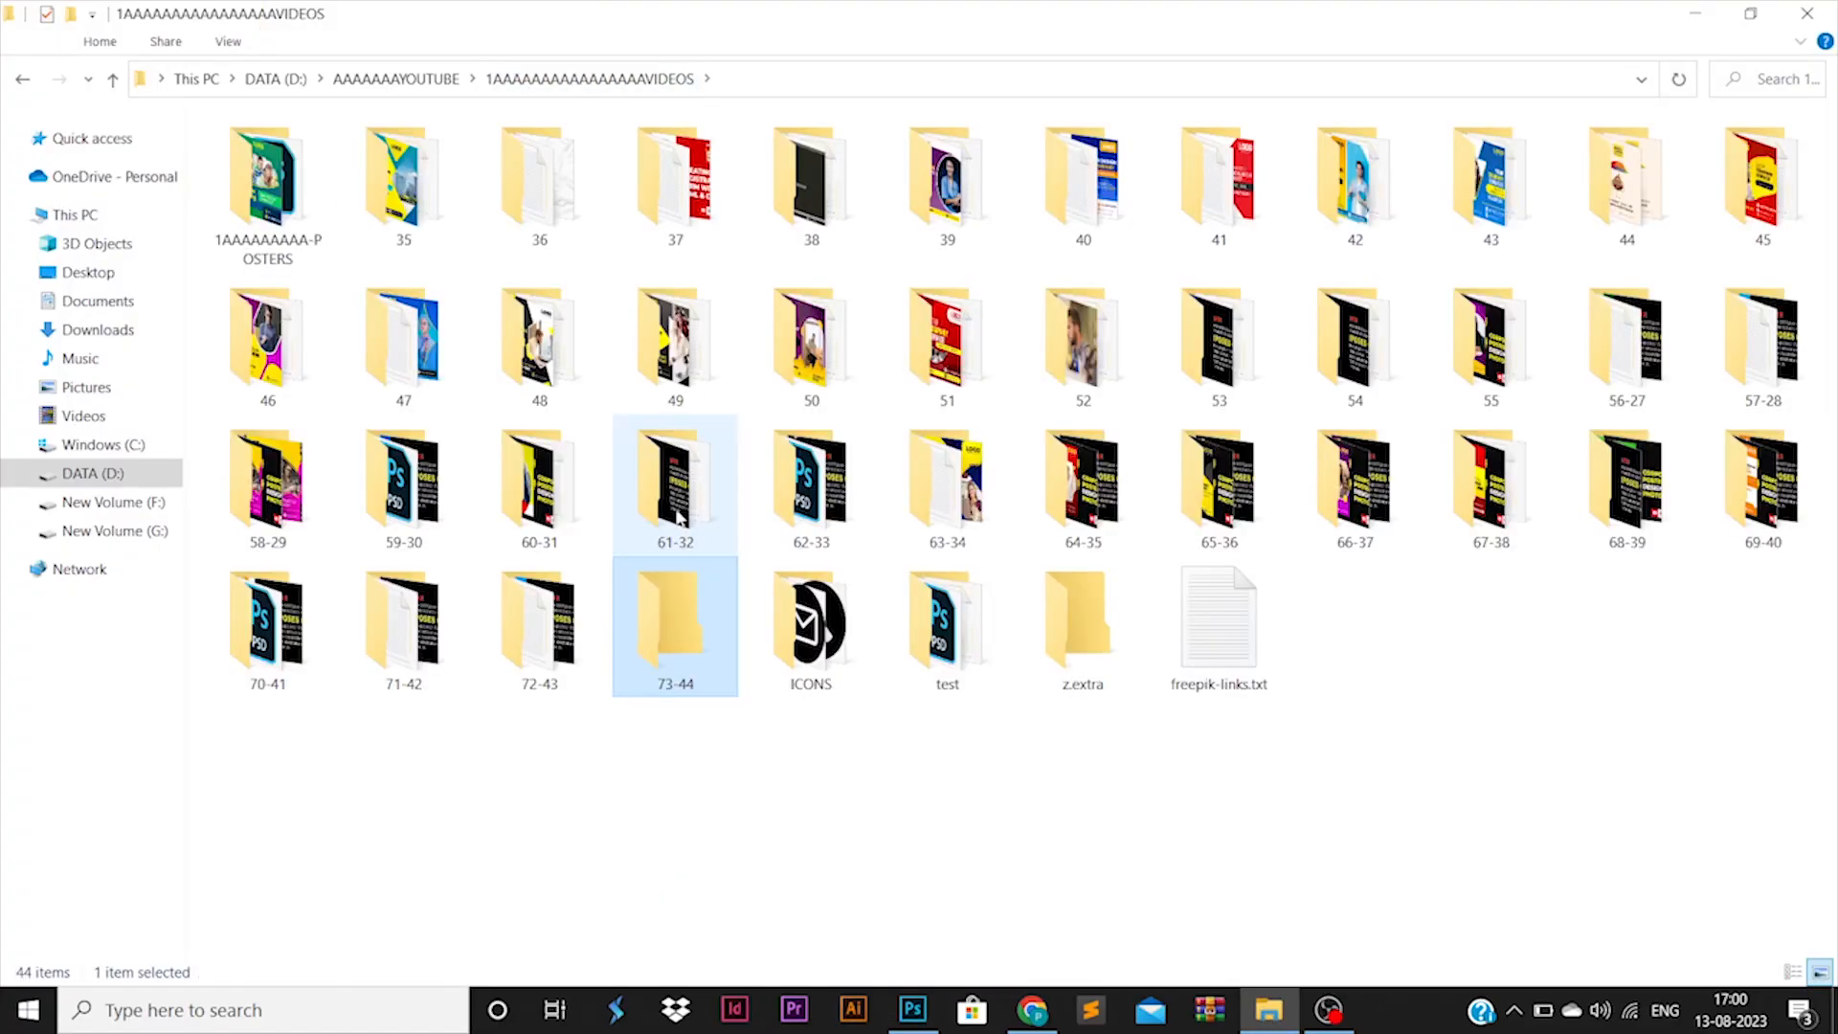
double_click(810, 617)
left_click(398, 236)
left_click(291, 158, "ctrl")
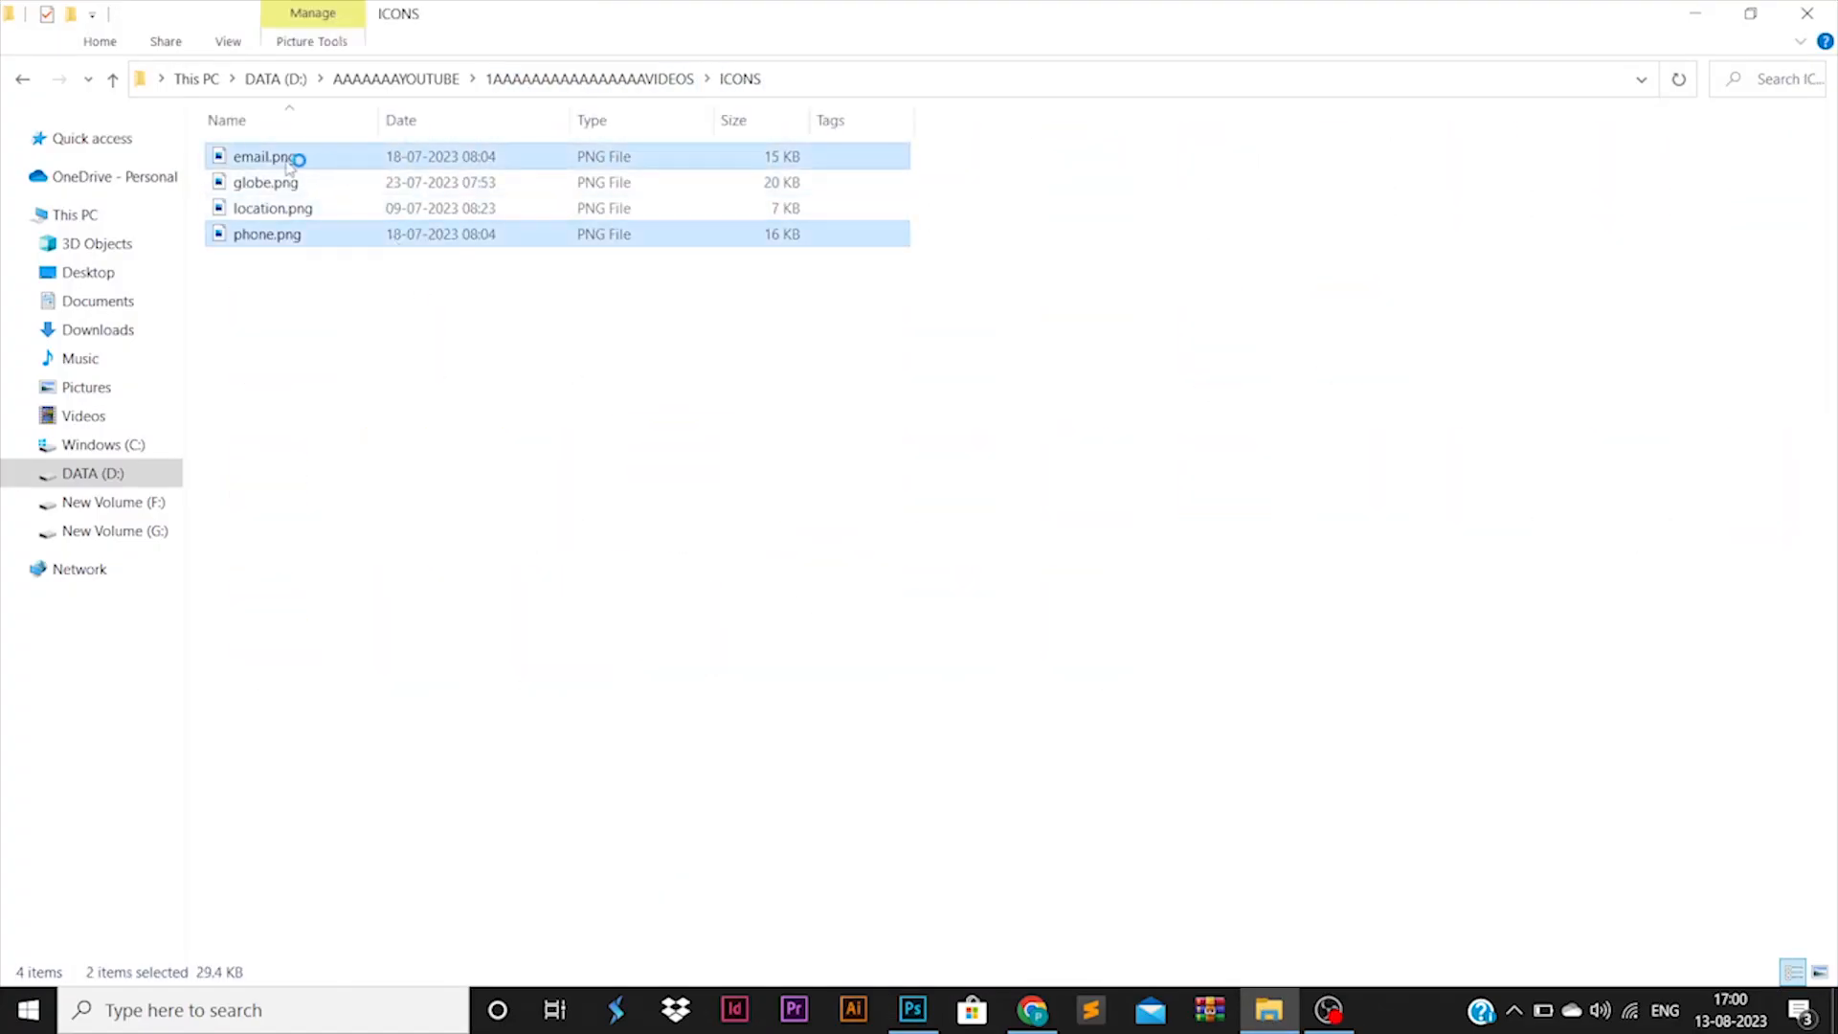
left_click_drag(291, 158, 732, 810)
key("alt+Tab")
key("Return")
key("Return")
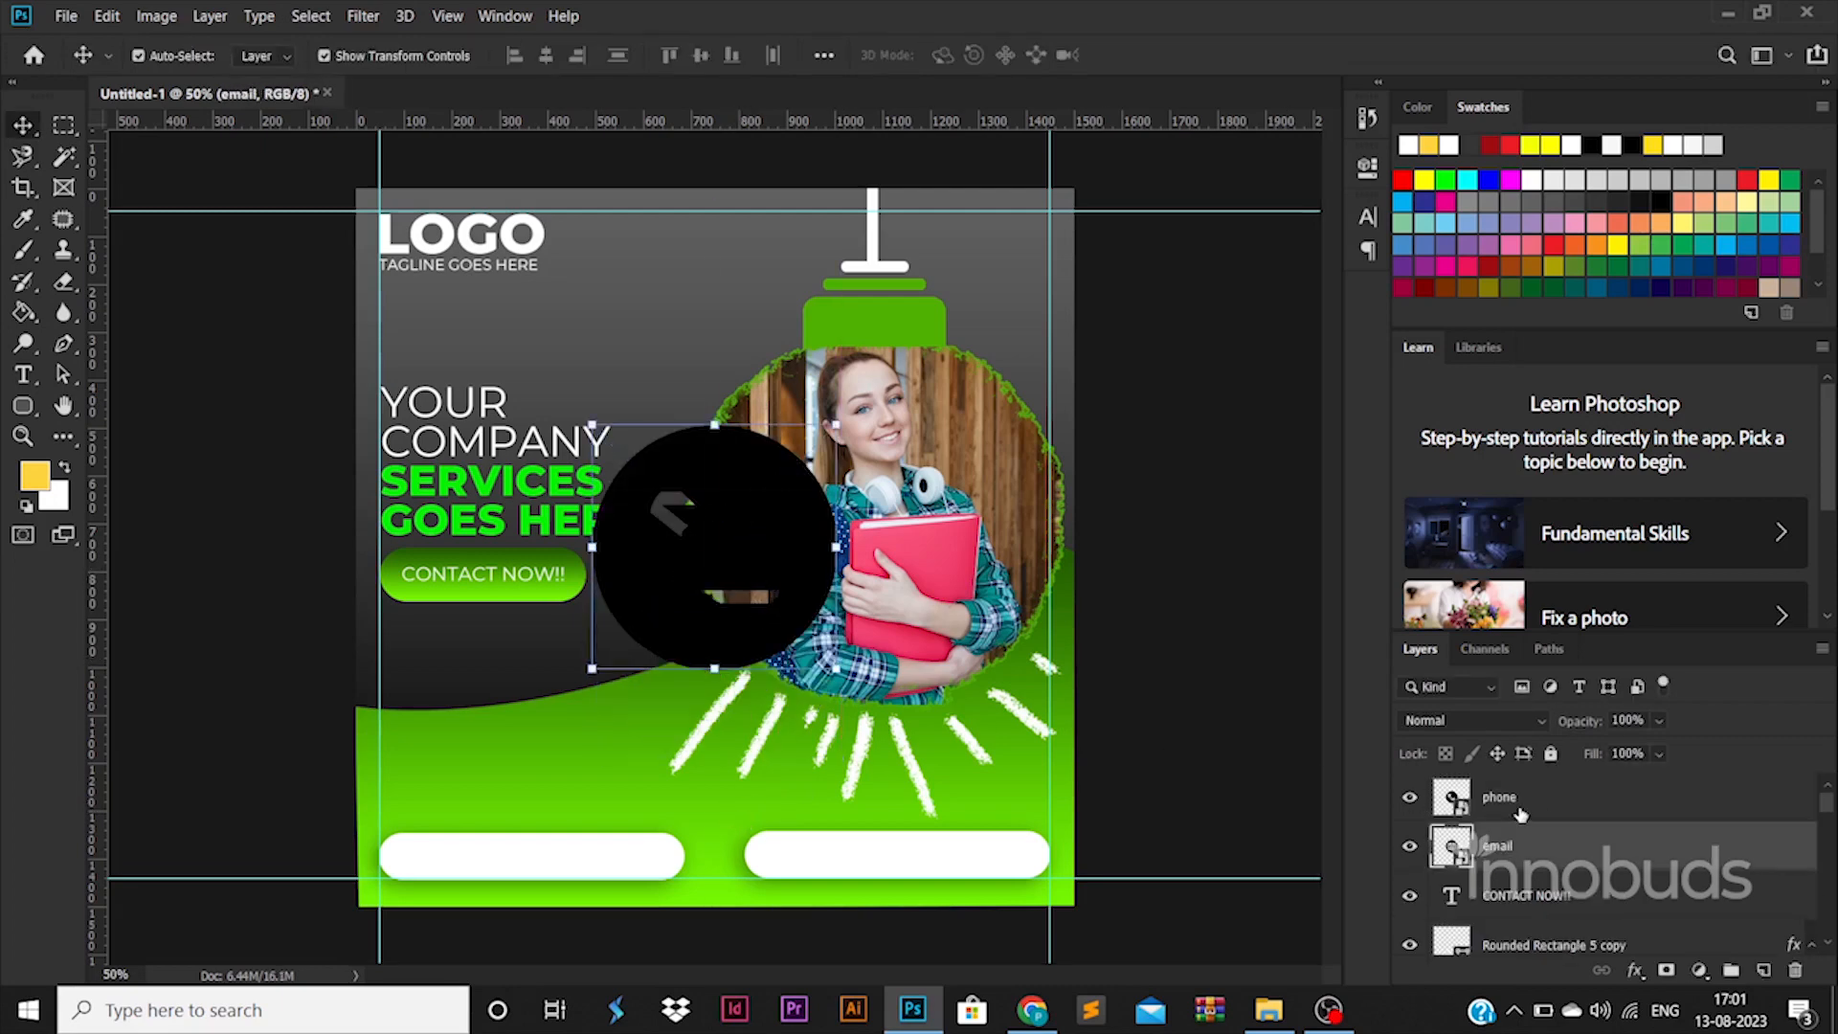
Step: Shrink the phone icon onto the left pill and move the email icon onto the right pill
left_click_drag(836, 424, 415, 855)
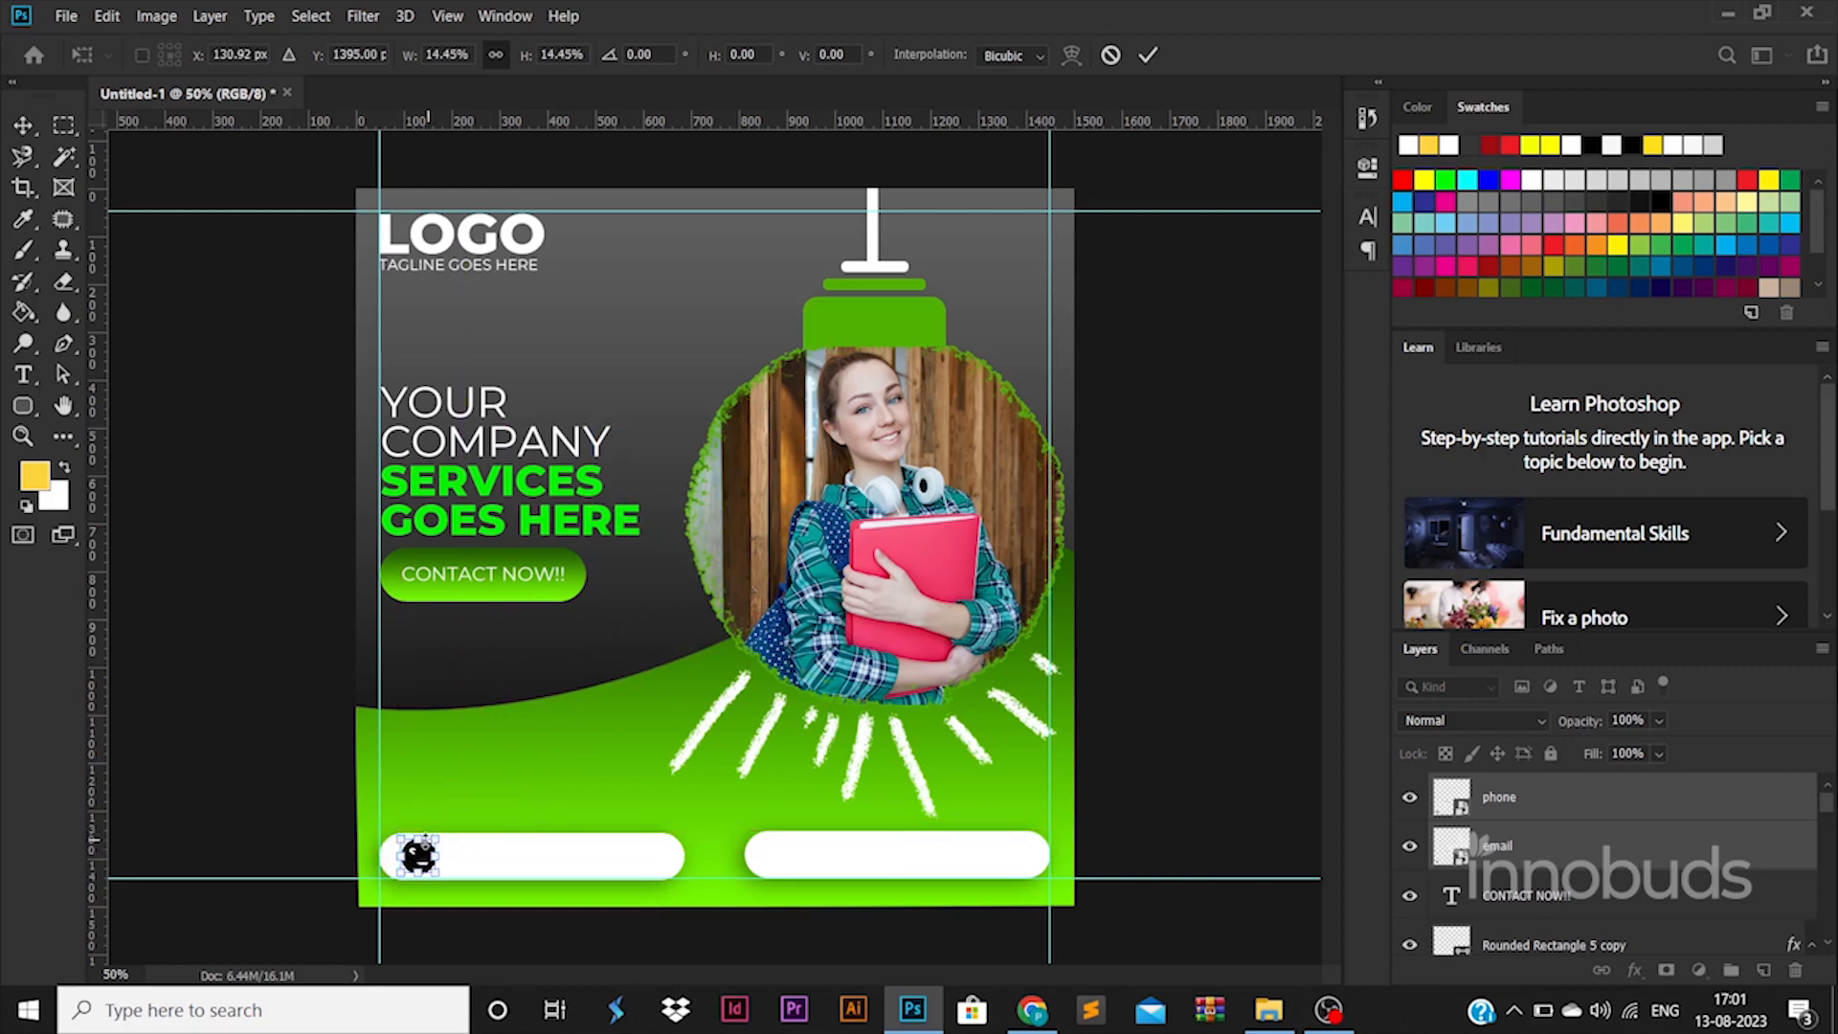
key("Return")
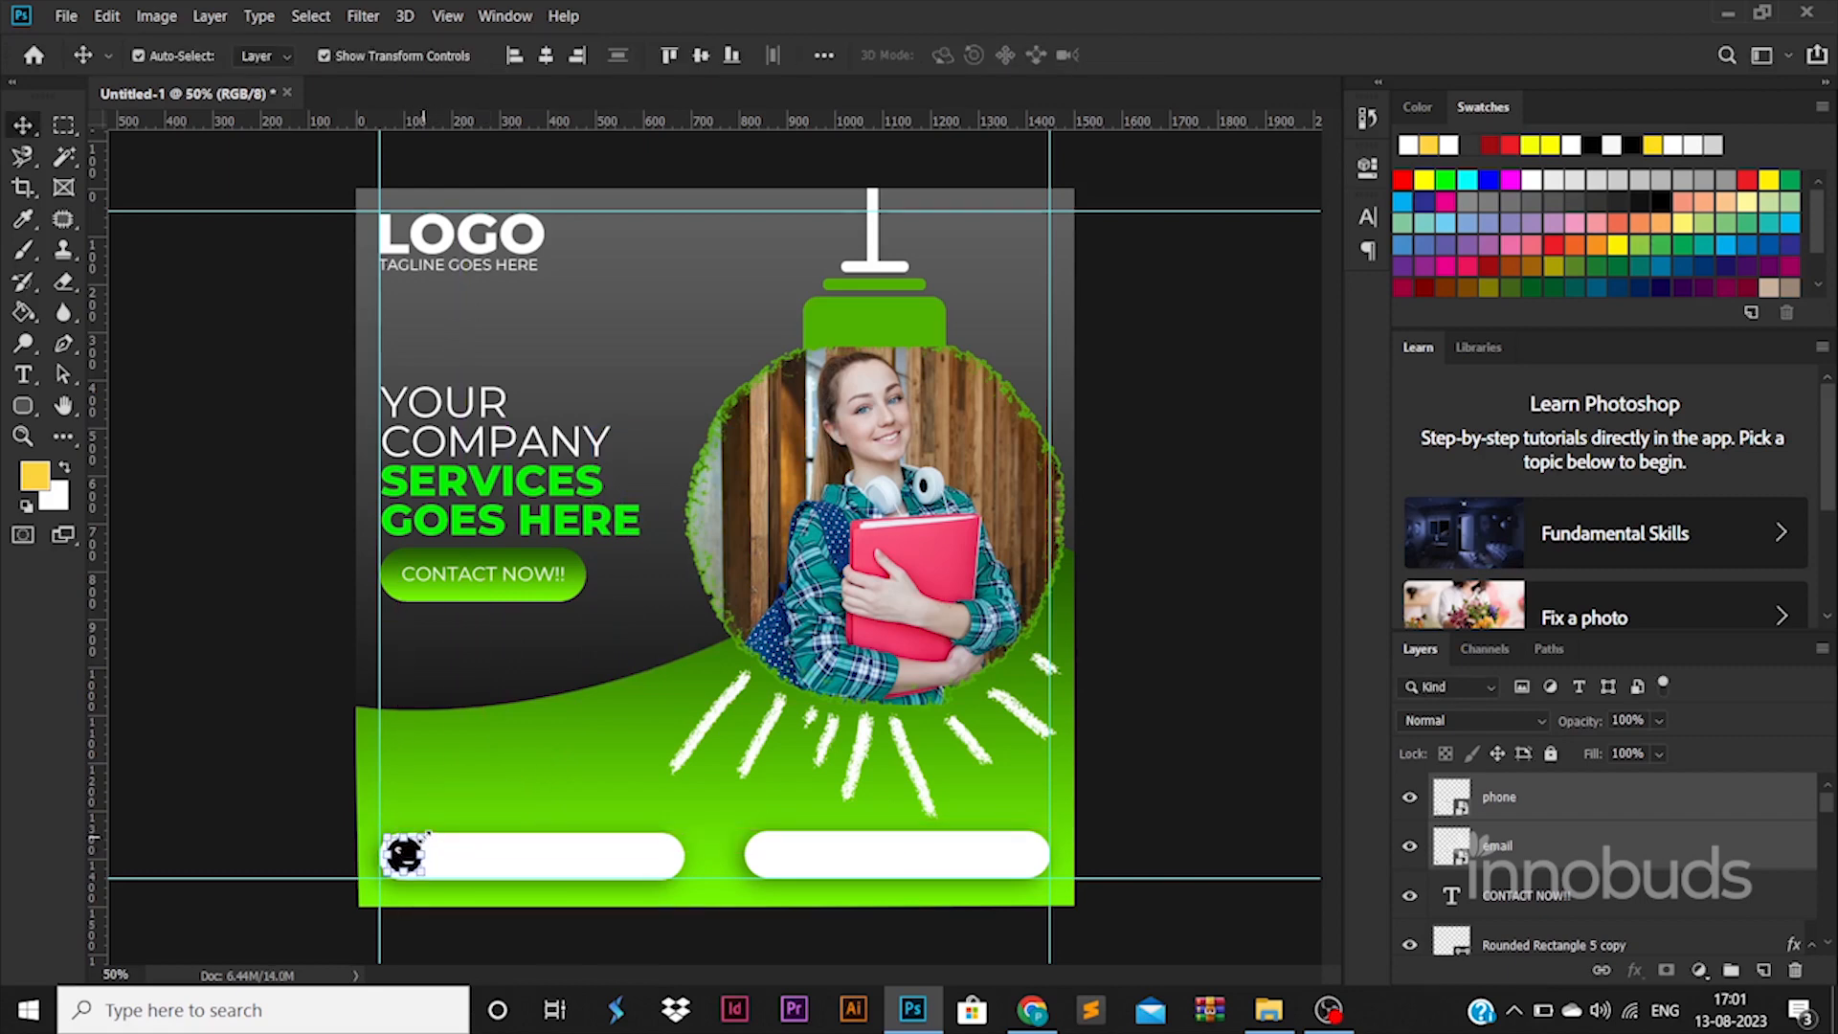
left_click_drag(407, 857, 775, 855)
Step: Type the phone number in black Montserrat ExtraBold at 60 pt
left_click(1201, 836)
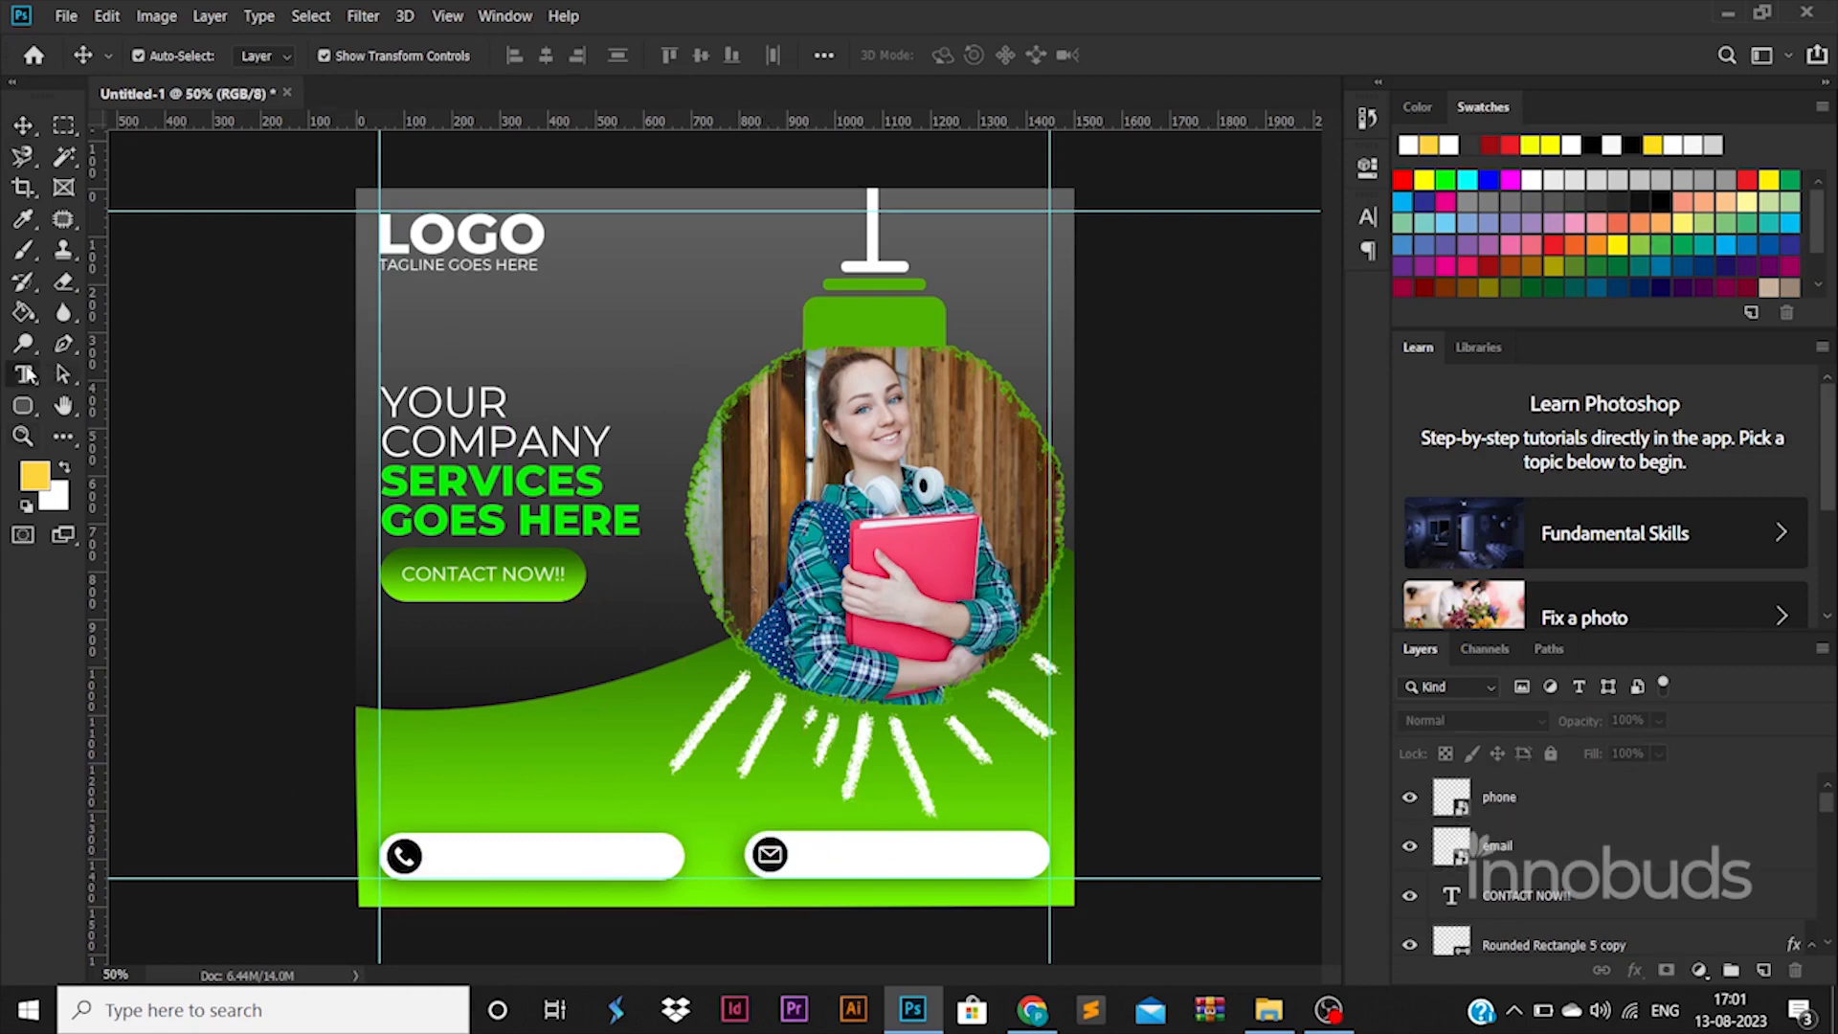
left_click(24, 375)
left_click(490, 733)
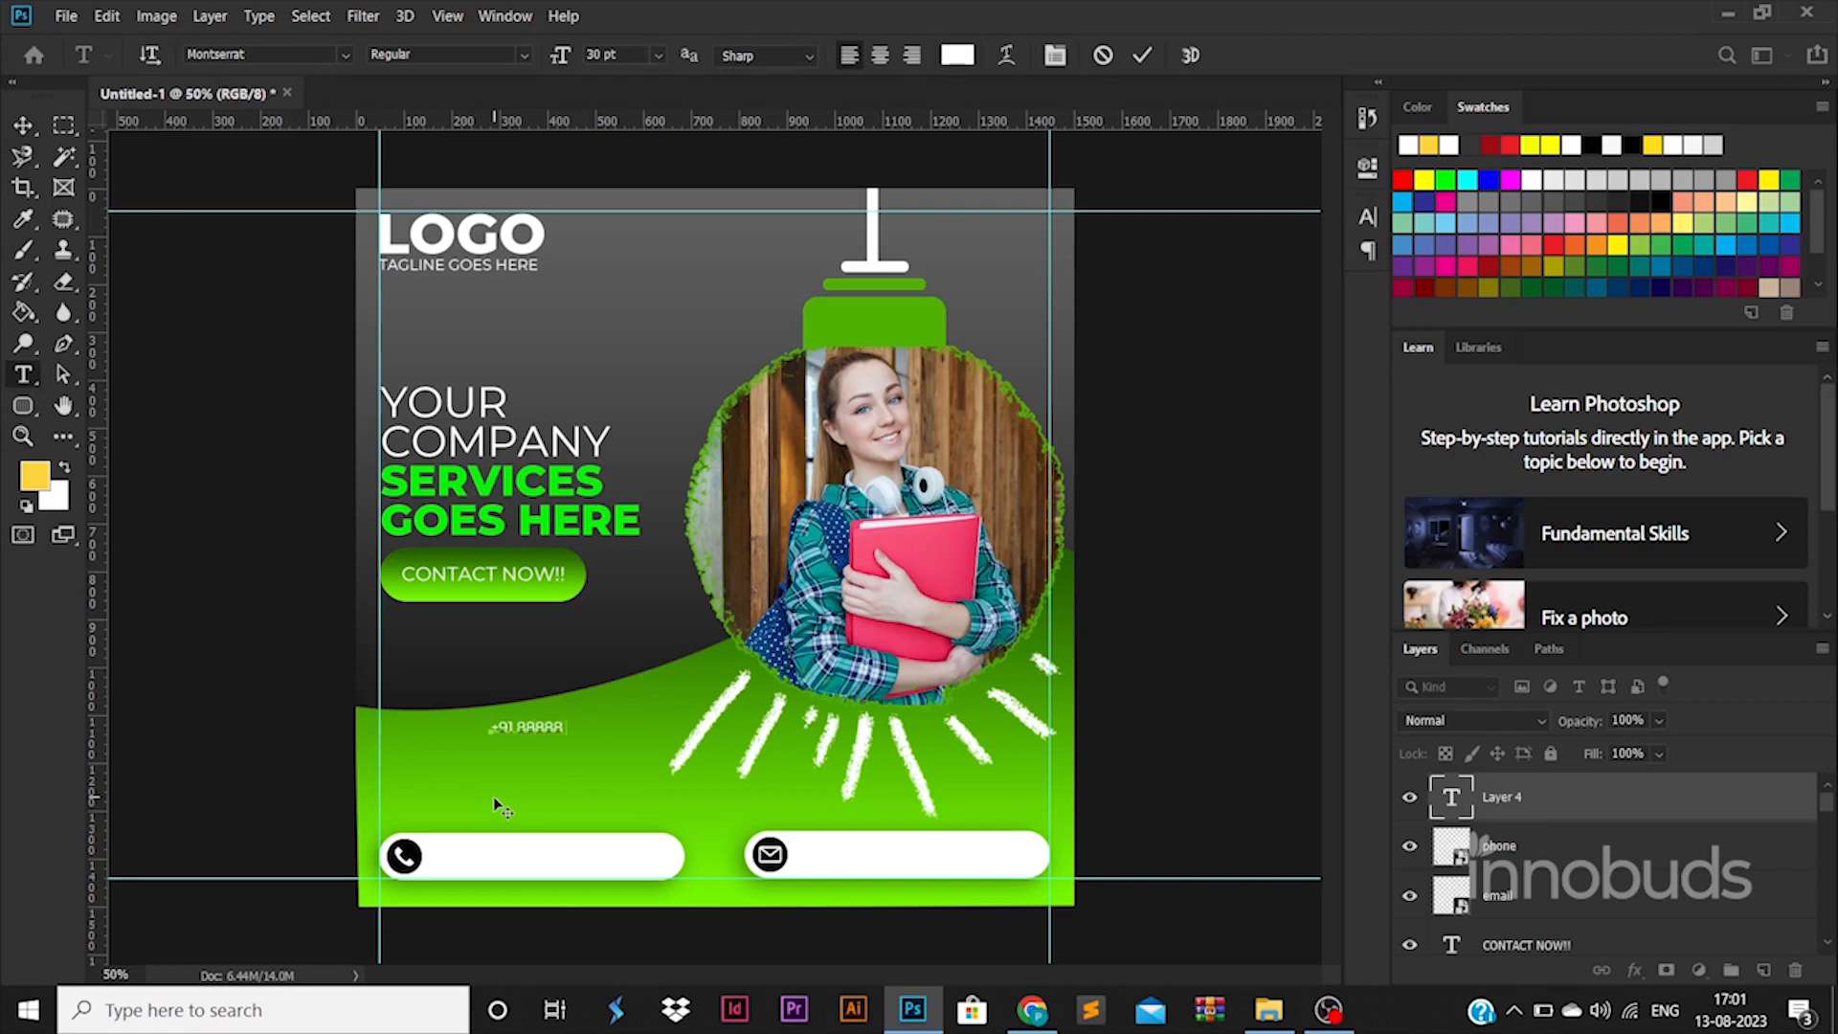
left_click(478, 54)
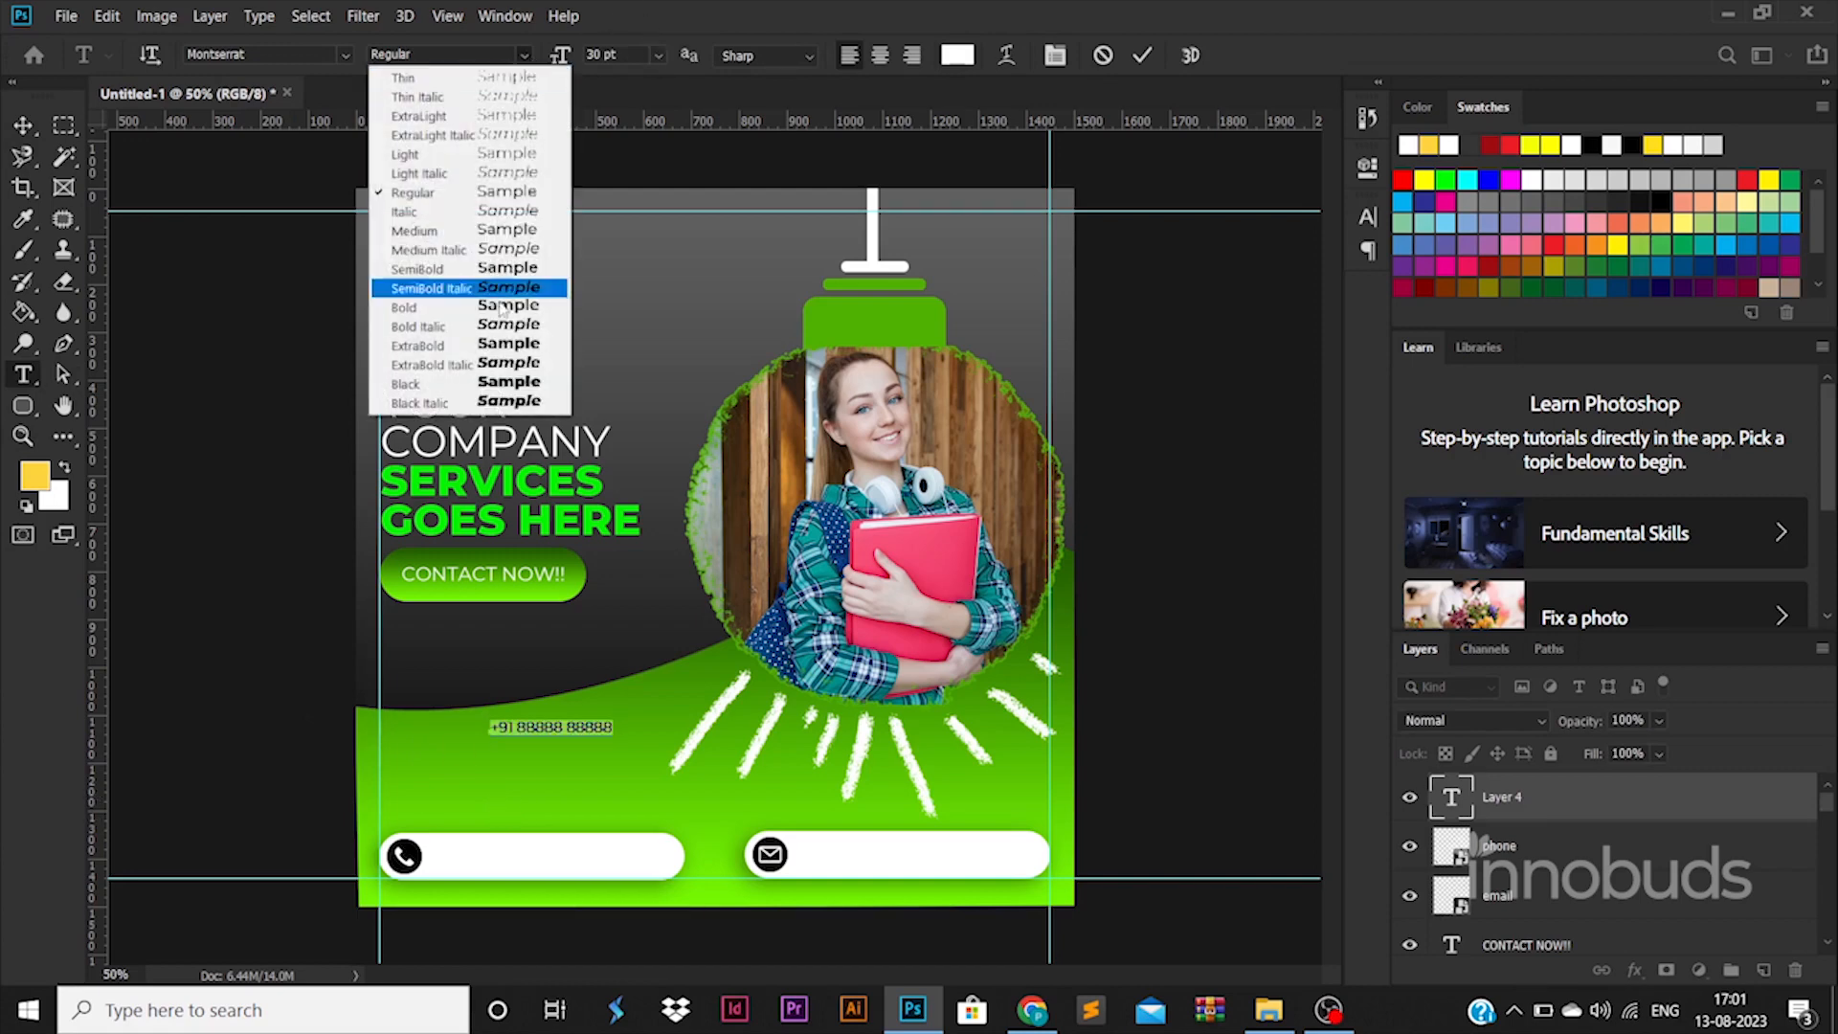
left_click(525, 296)
type("60")
key("Return")
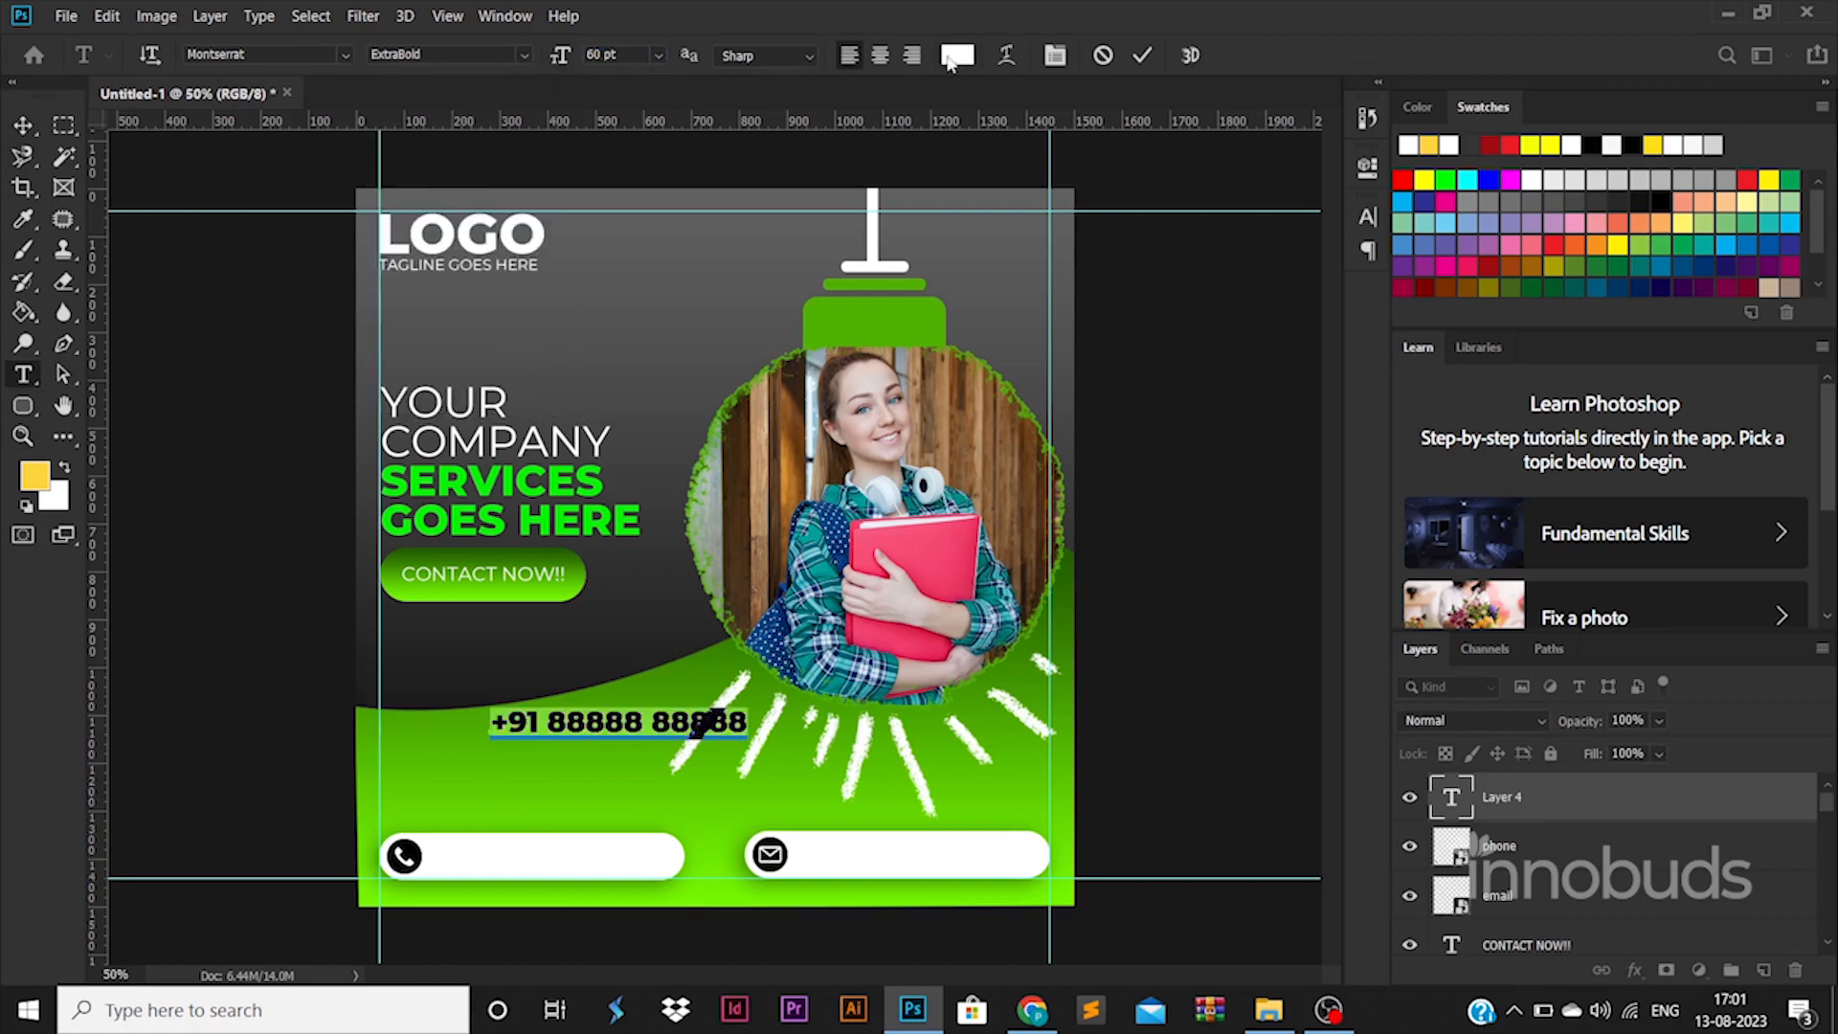
left_click(949, 61)
left_click(1335, 768)
left_click(1720, 465)
Step: Move and scale the phone number into the left pill beside the phone icon
left_click(23, 126)
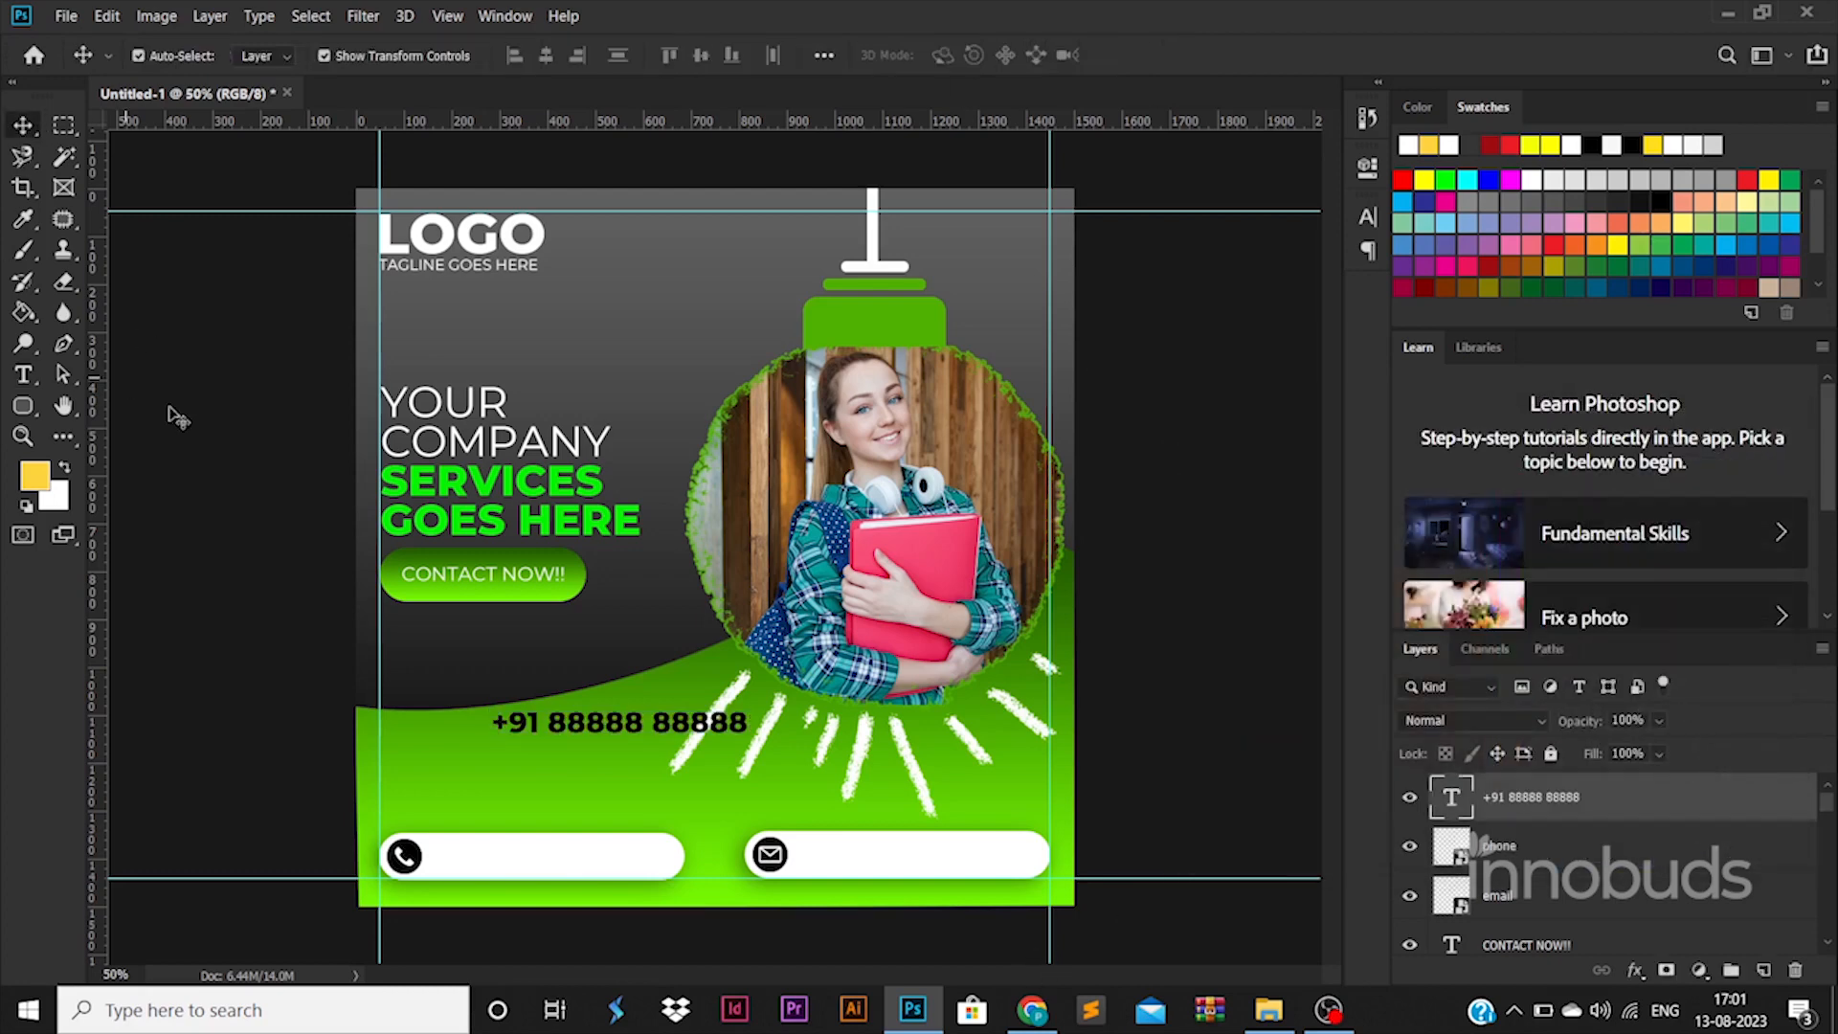
left_click(177, 416)
left_click_drag(651, 725, 657, 841)
key("Return")
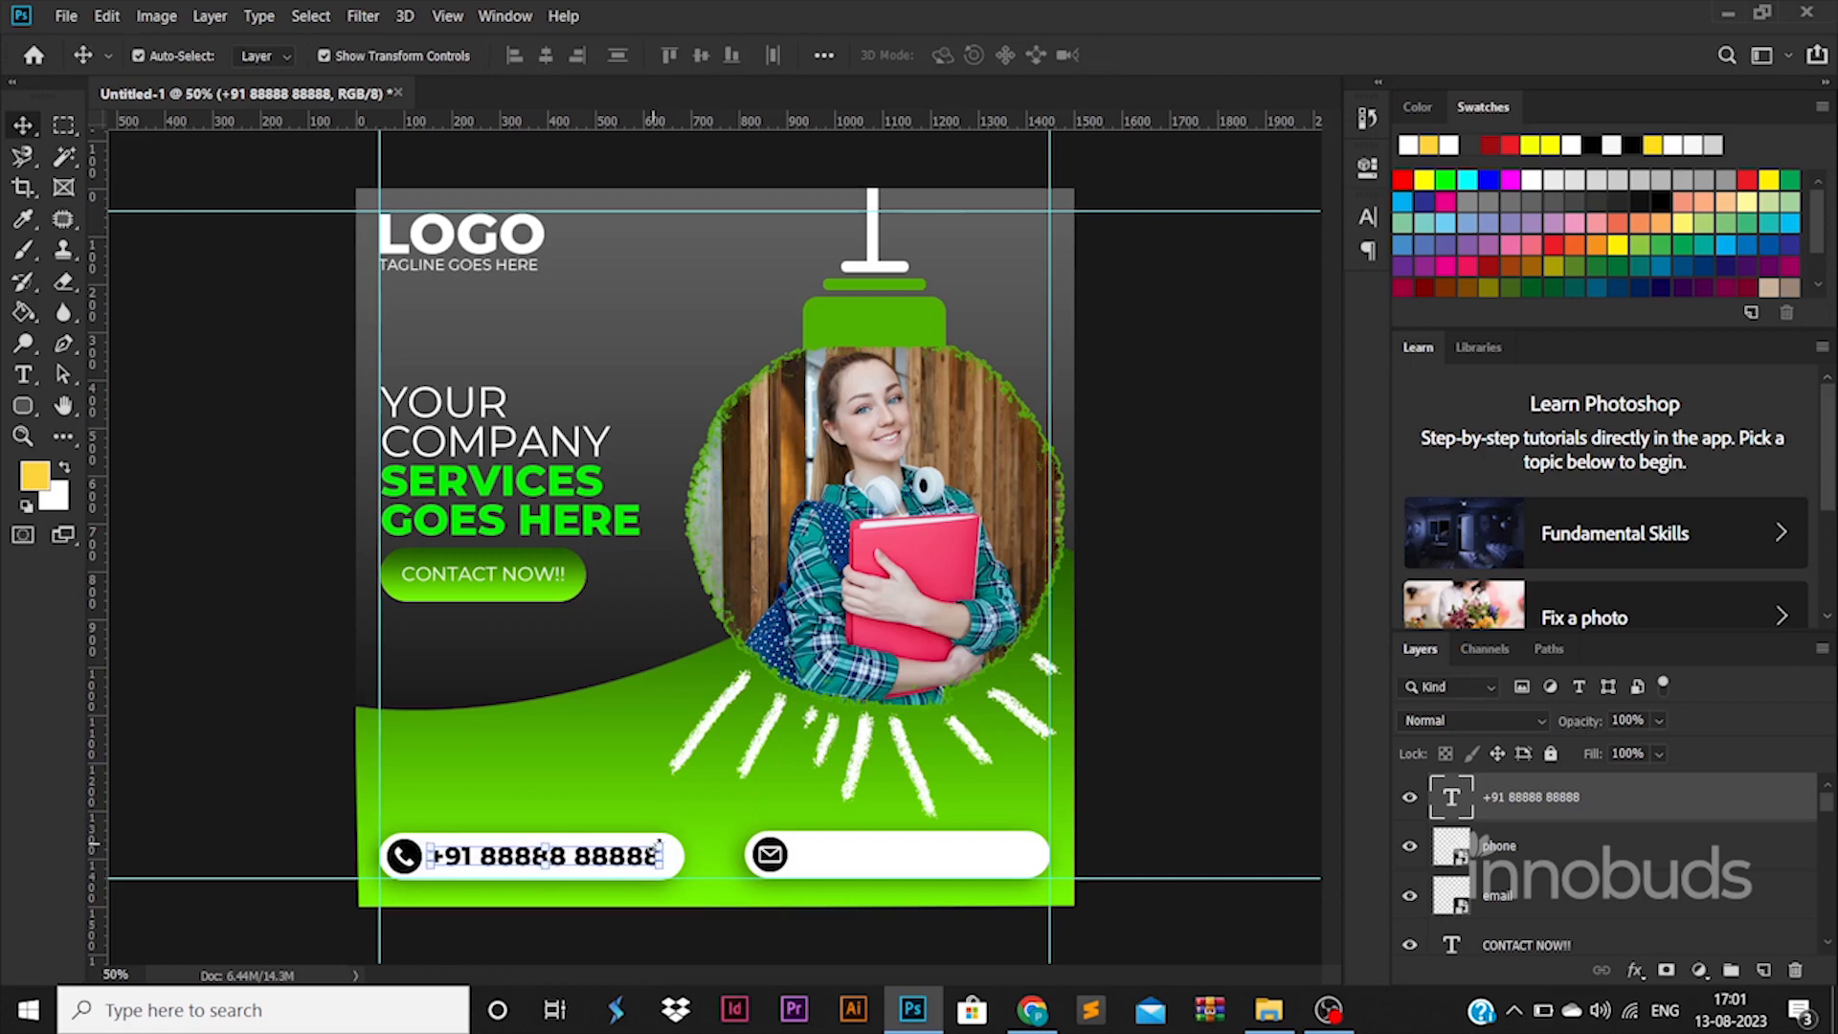
Step: Type the company email address in Regular 30 pt and nudge it into the right pill
left_click(835, 943)
type("t")
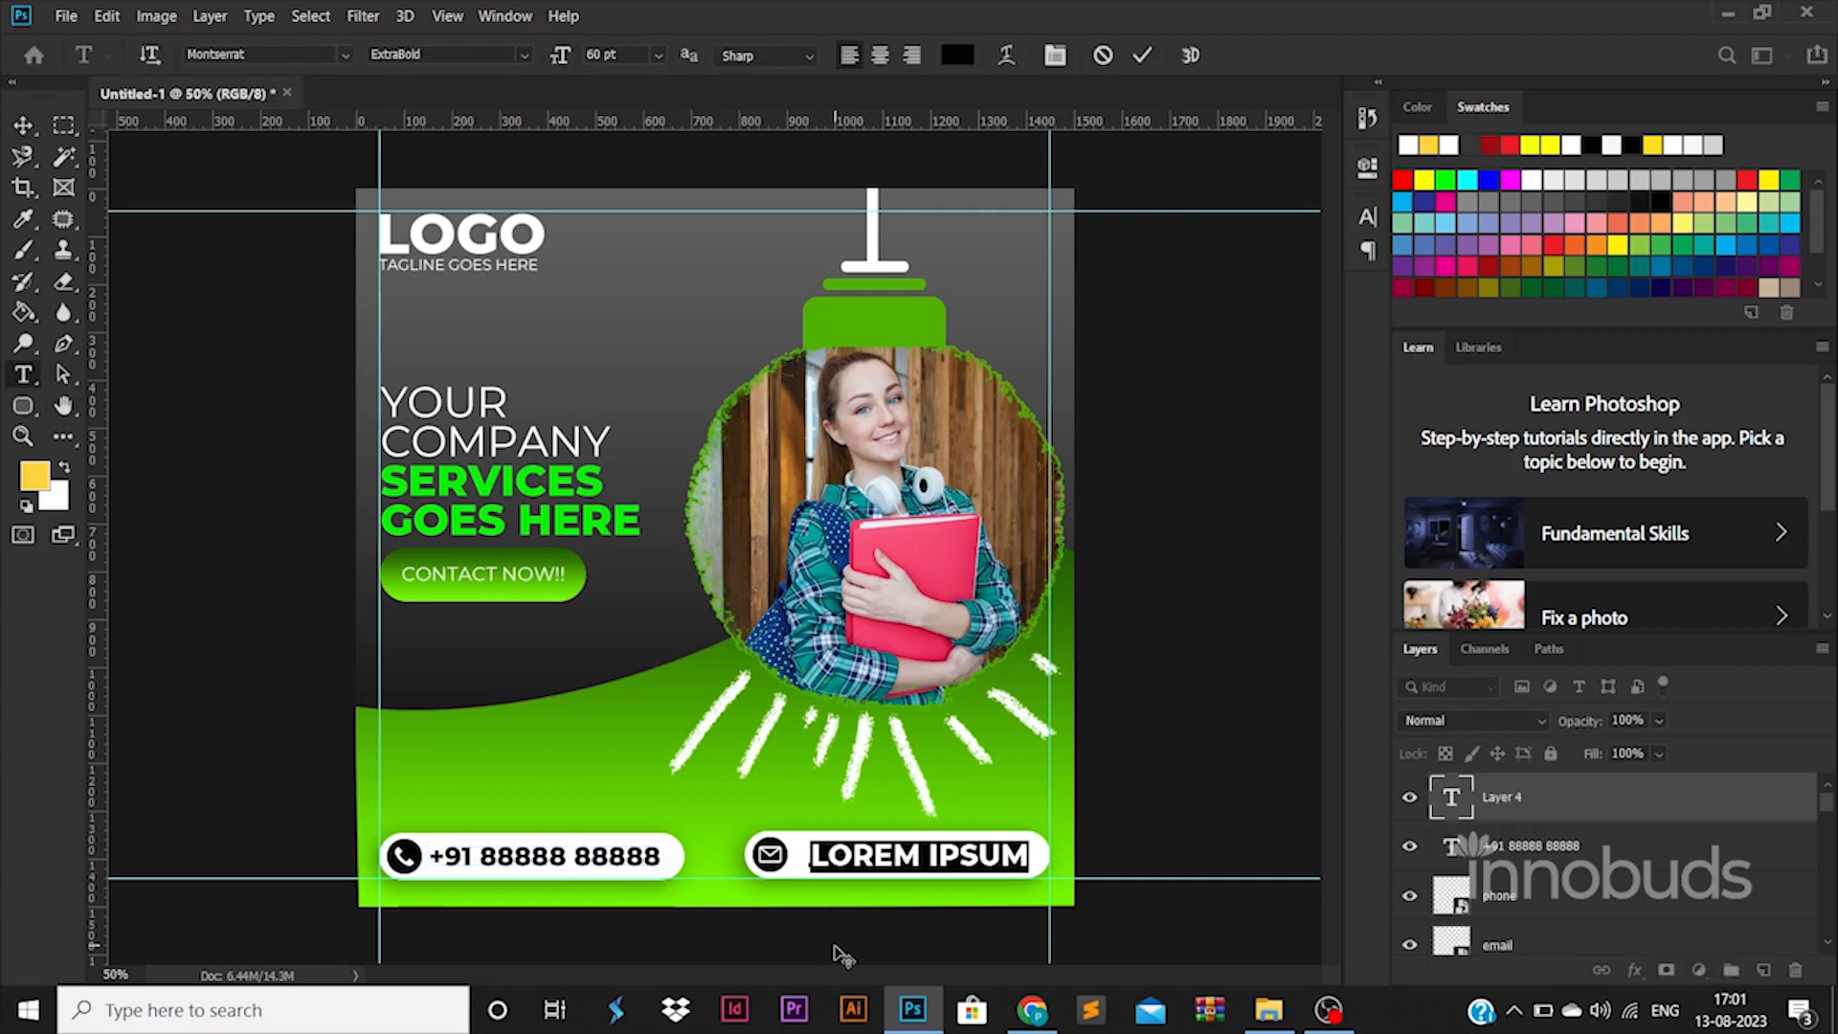
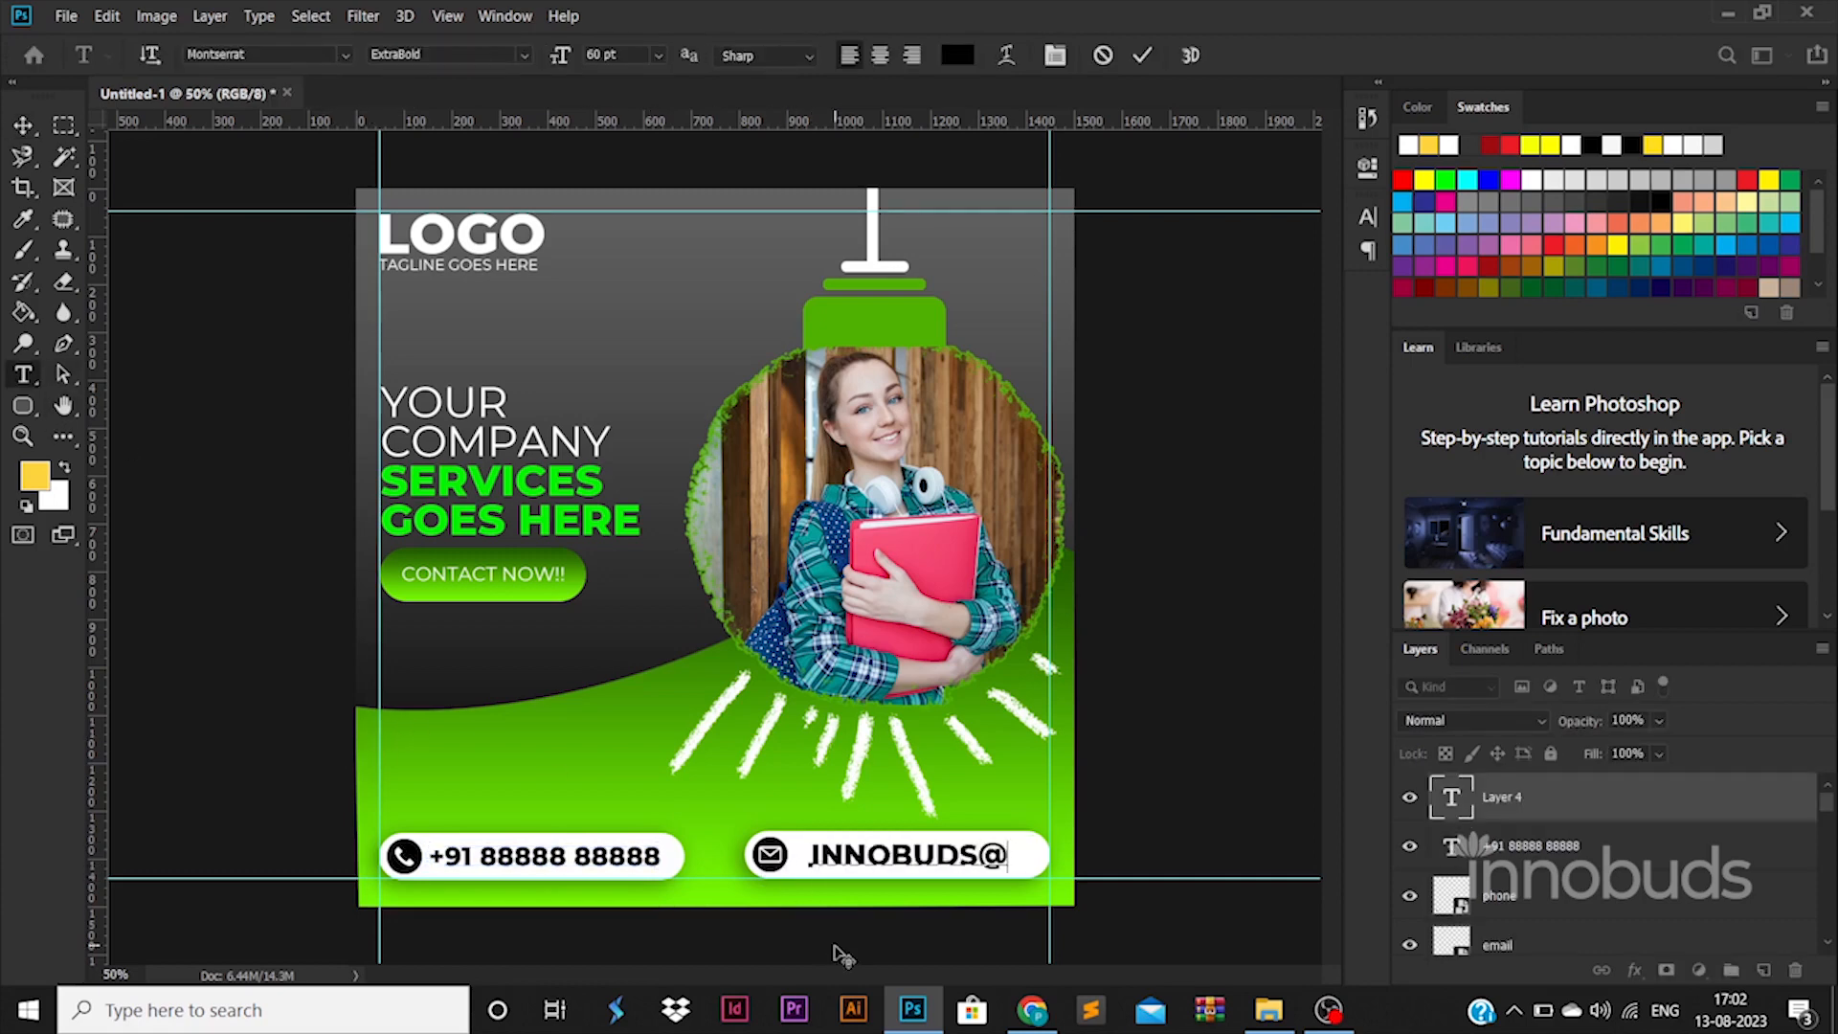
key("ctrl+a")
left_click(524, 56)
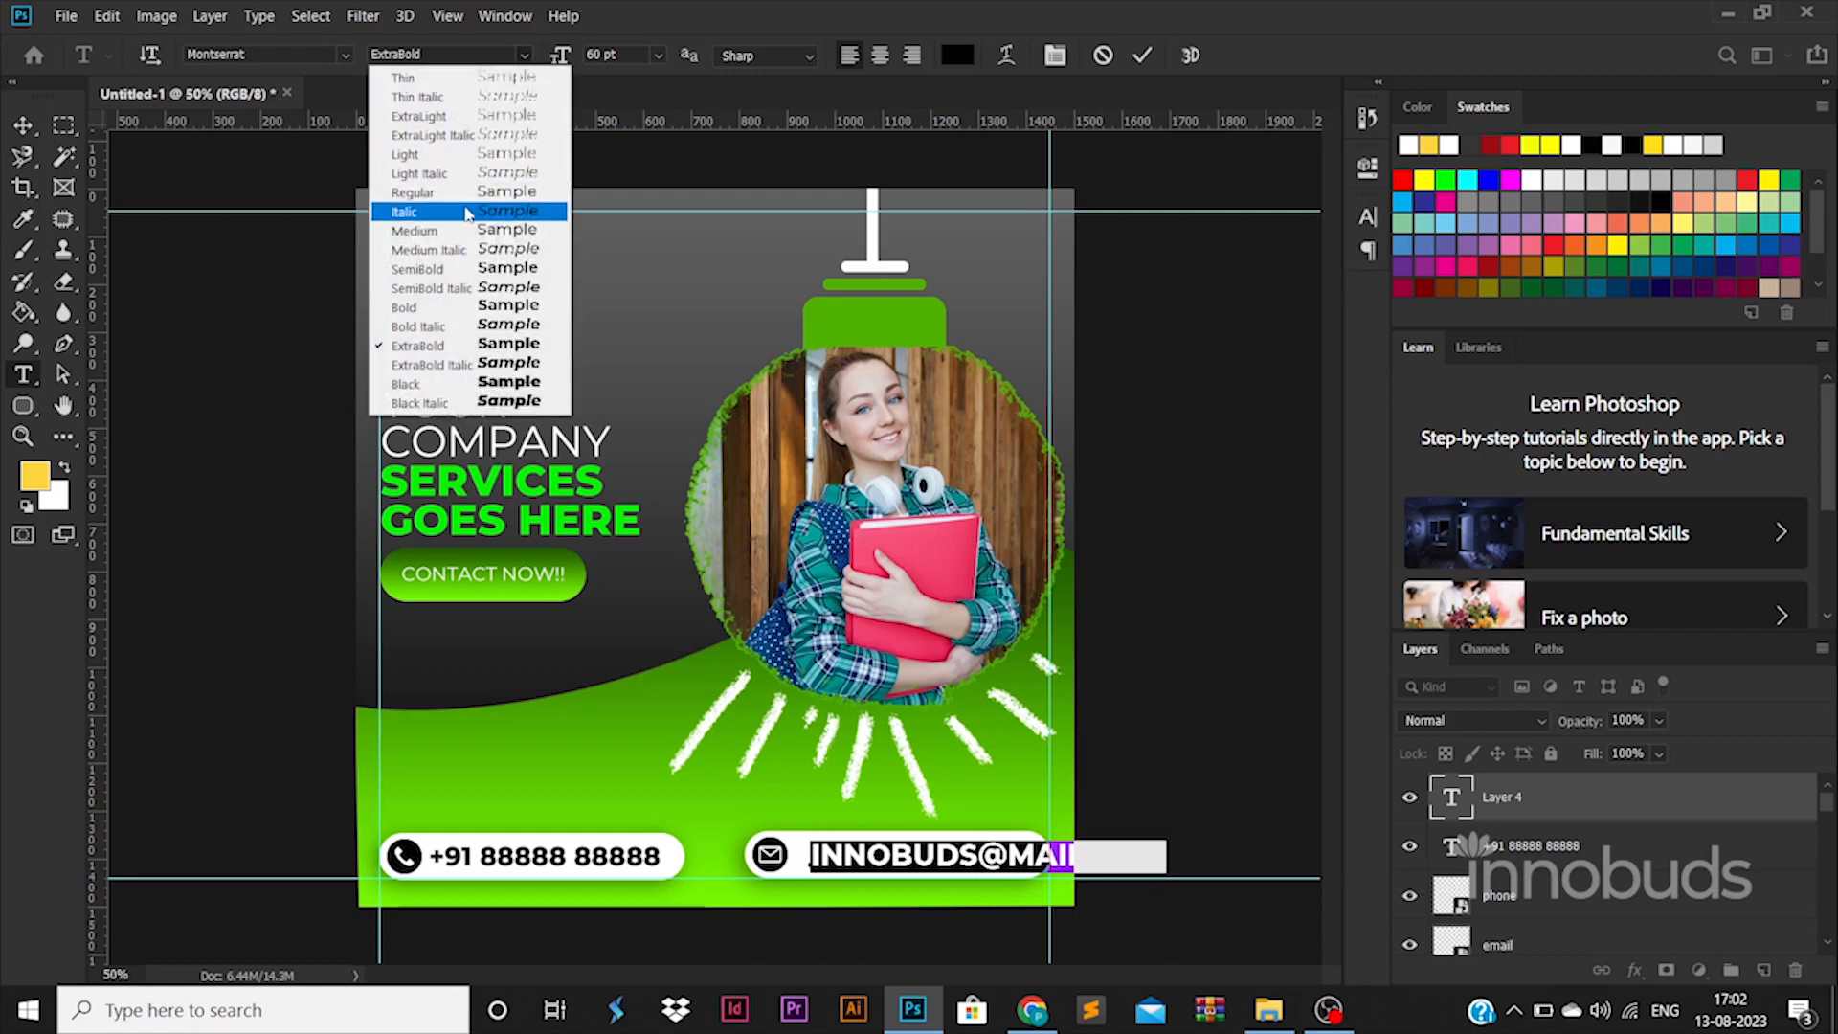
left_click(464, 195)
key("Return")
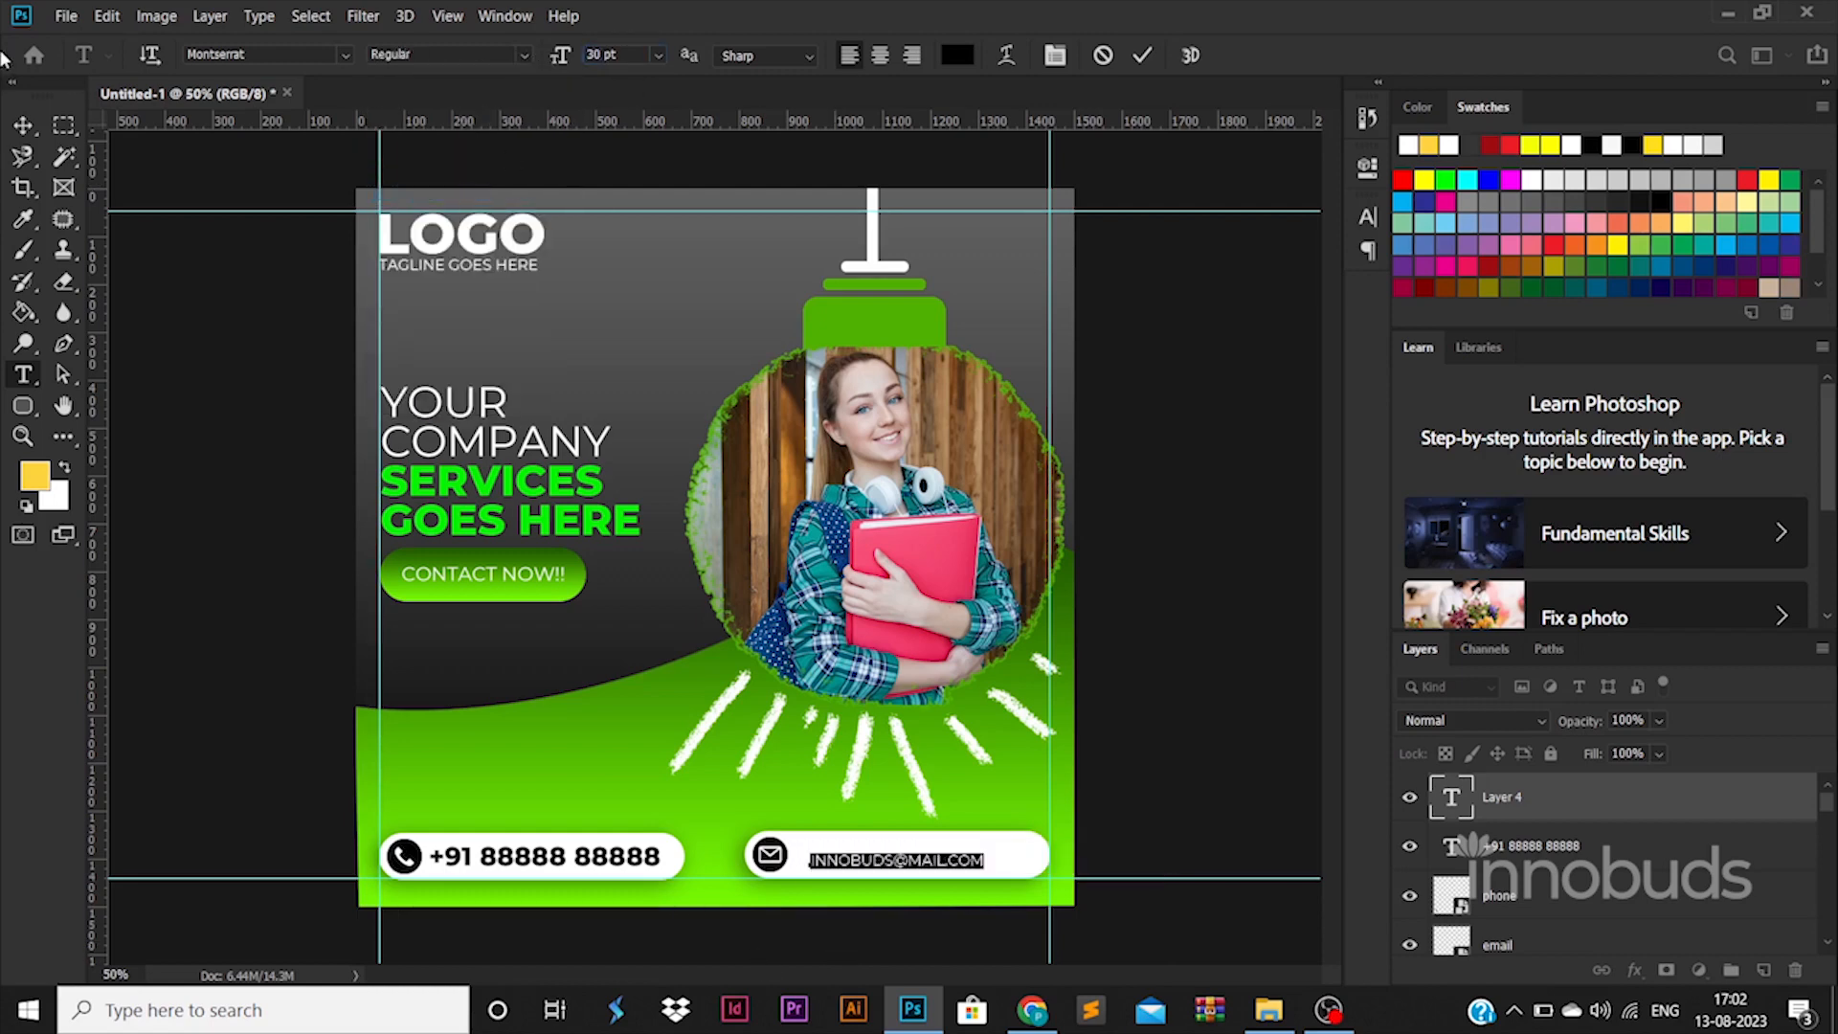
left_click(23, 126)
left_click_drag(967, 859, 1035, 839)
left_click(1254, 775)
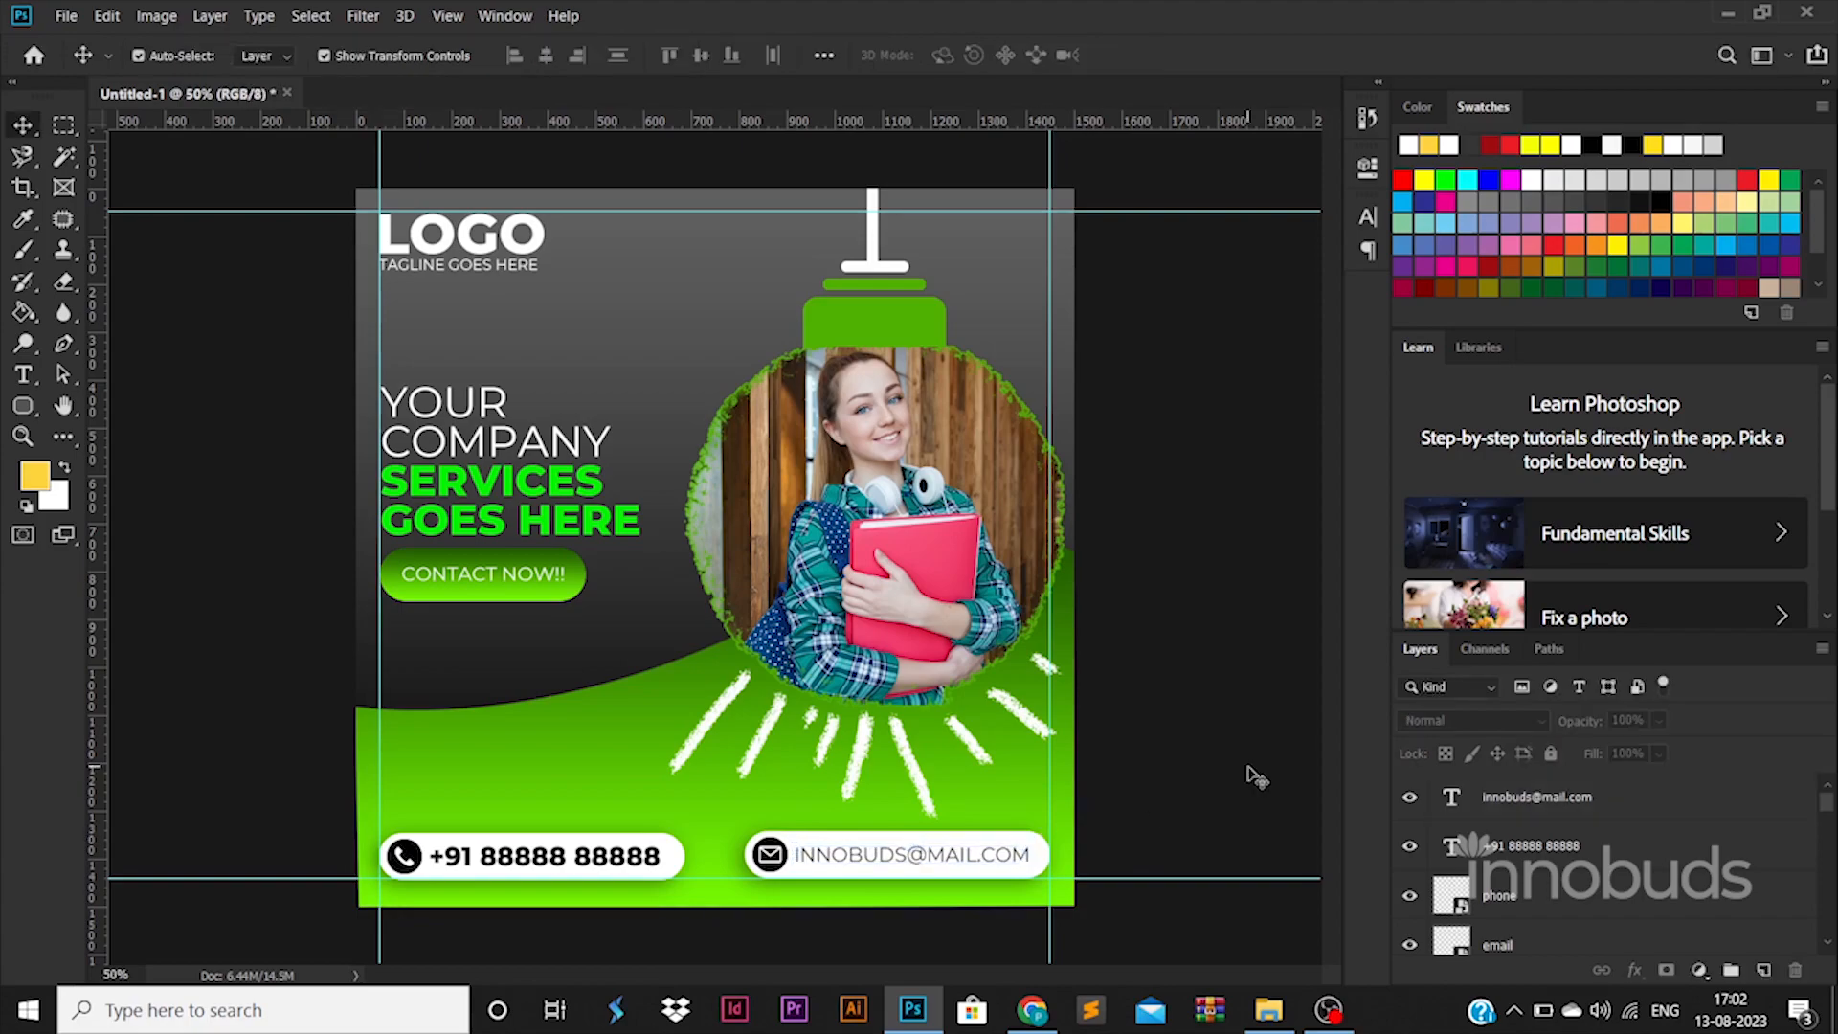
Step: Import globe.png and shrink it just above the phone pill
key("alt+Tab")
key("alt+Tab")
left_click_drag(297, 191, 466, 816)
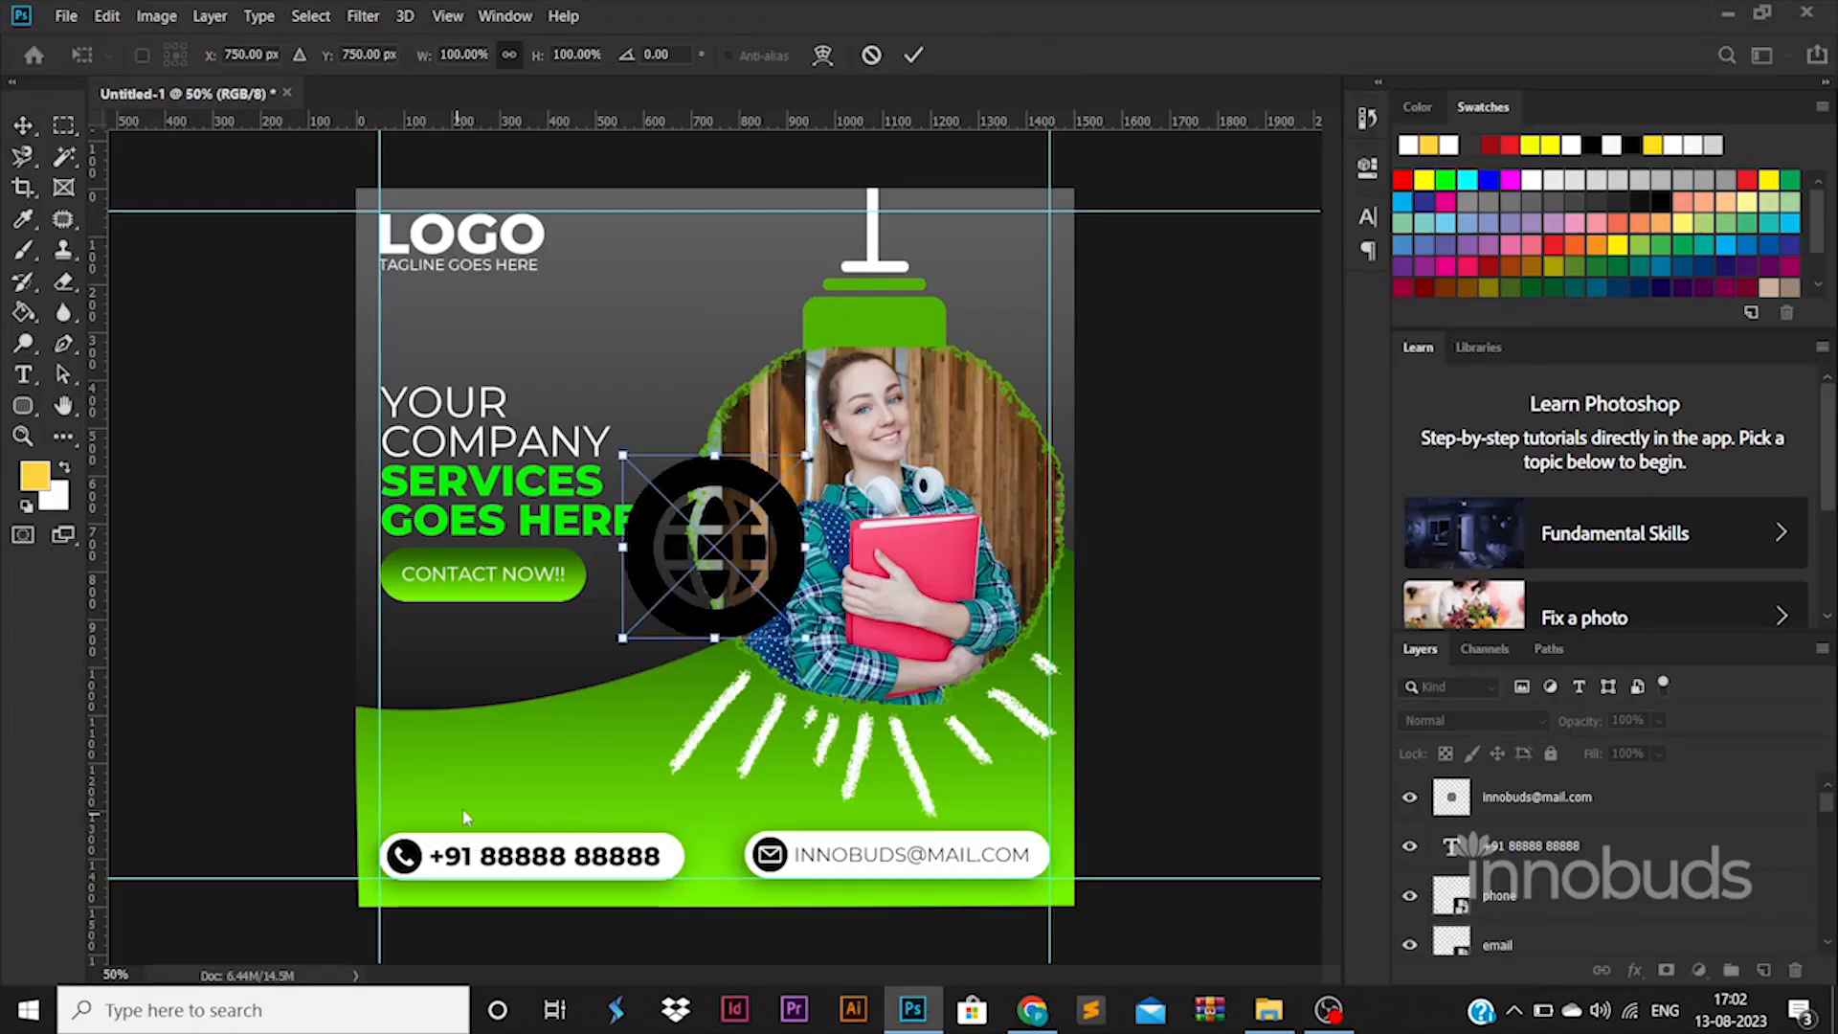
left_click_drag(796, 466, 422, 776)
key("Return")
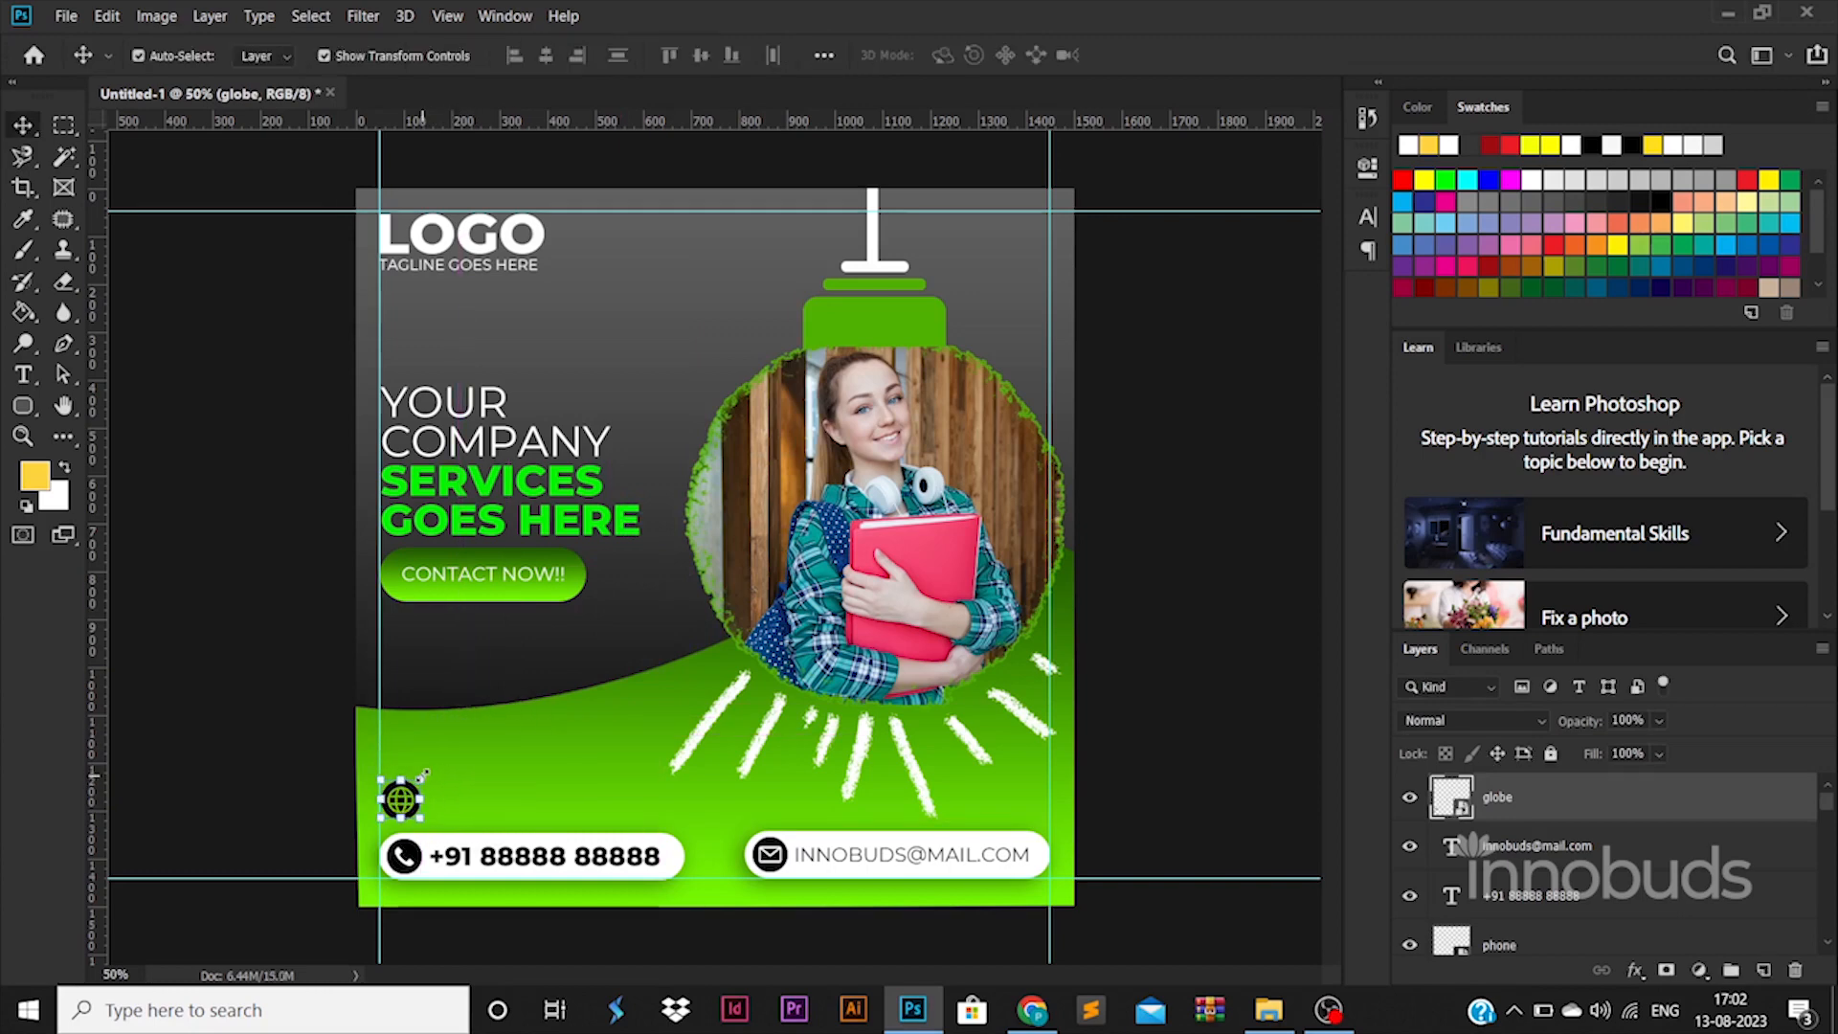
Step: Give the globe a white Color Overlay and start typing the website beside it
double_click(1598, 803)
left_click(1018, 731)
left_click(1421, 494)
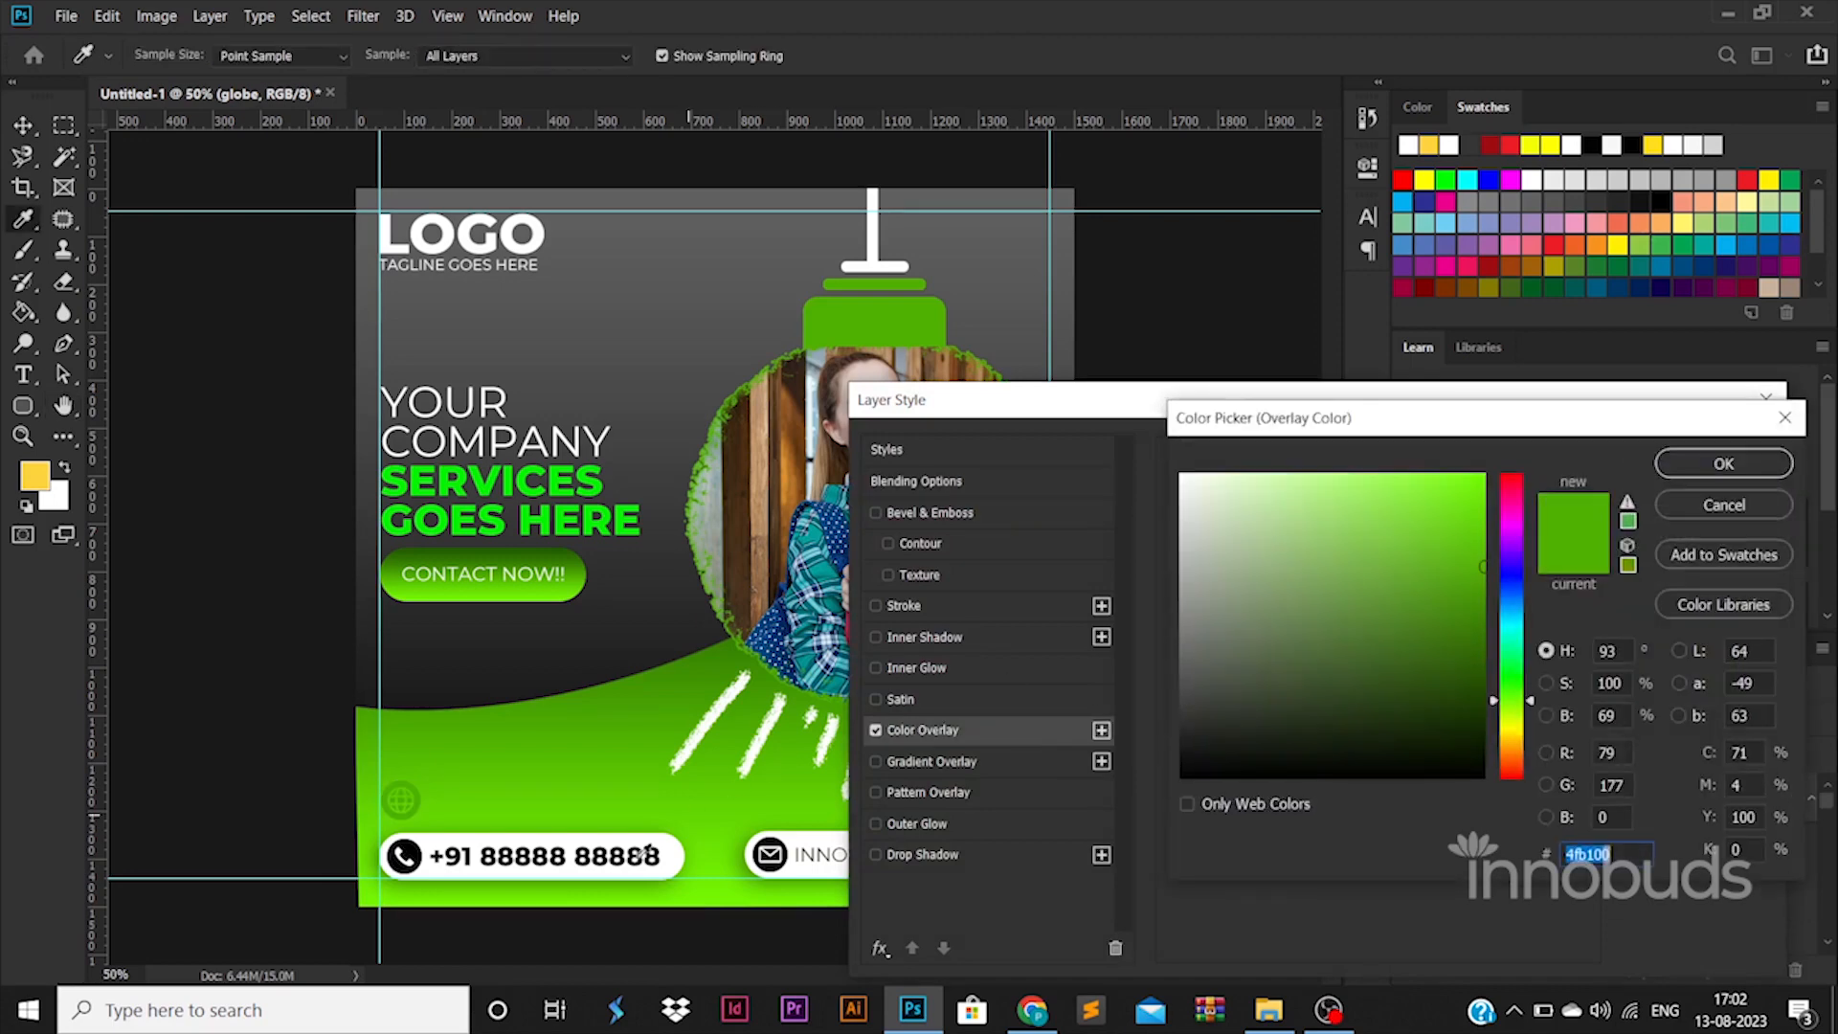
left_click(670, 849)
left_click(1702, 464)
left_click(1692, 453)
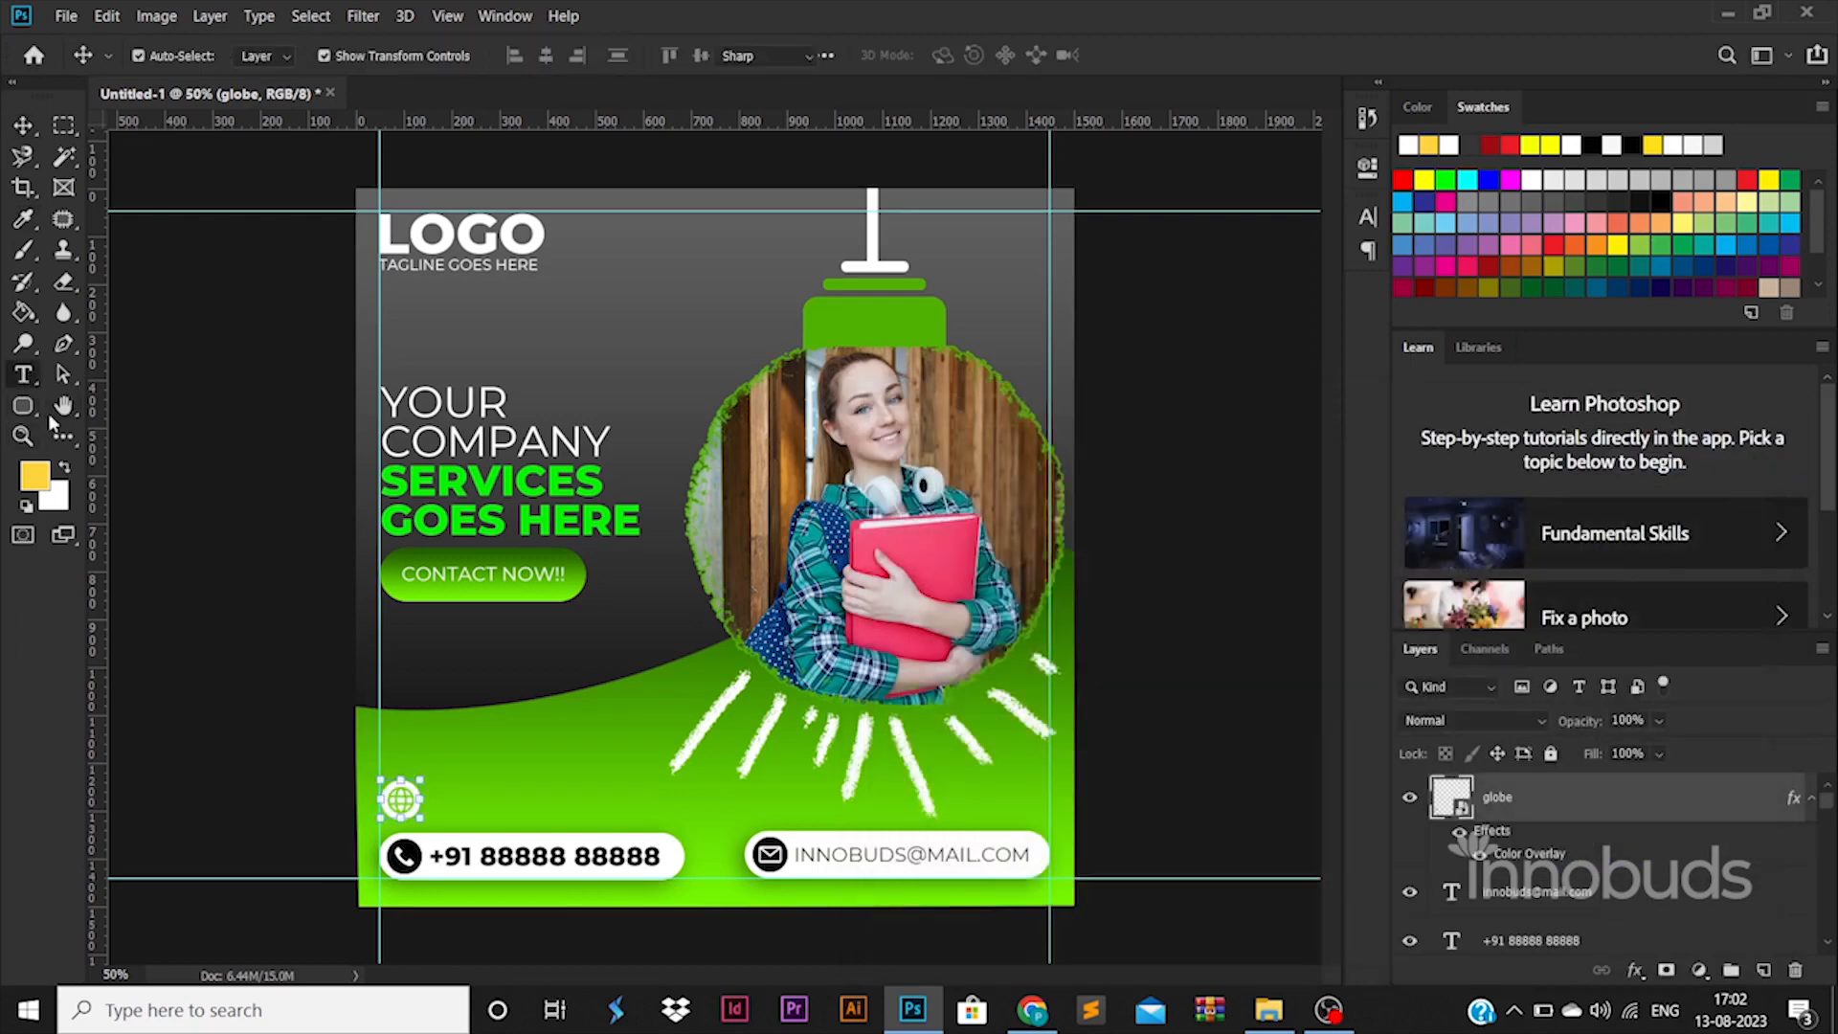
key("t")
left_click(466, 800)
type("ww")
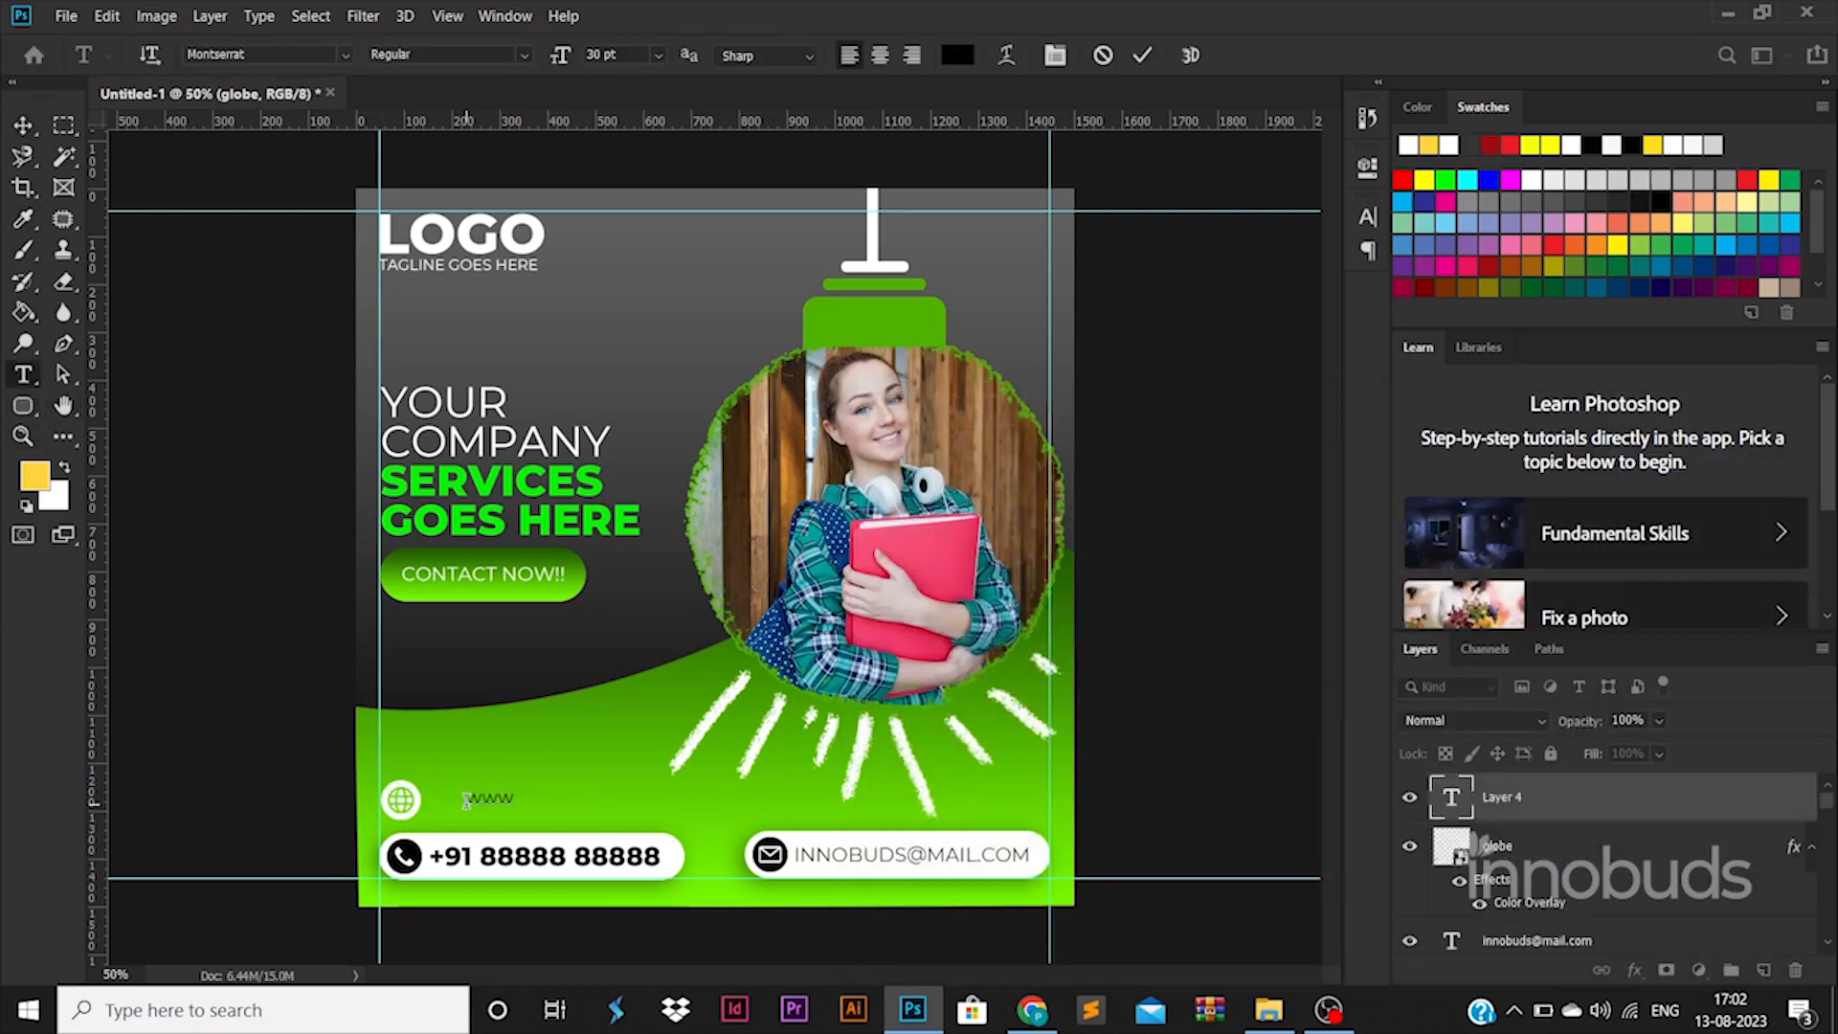
left_click(23, 125)
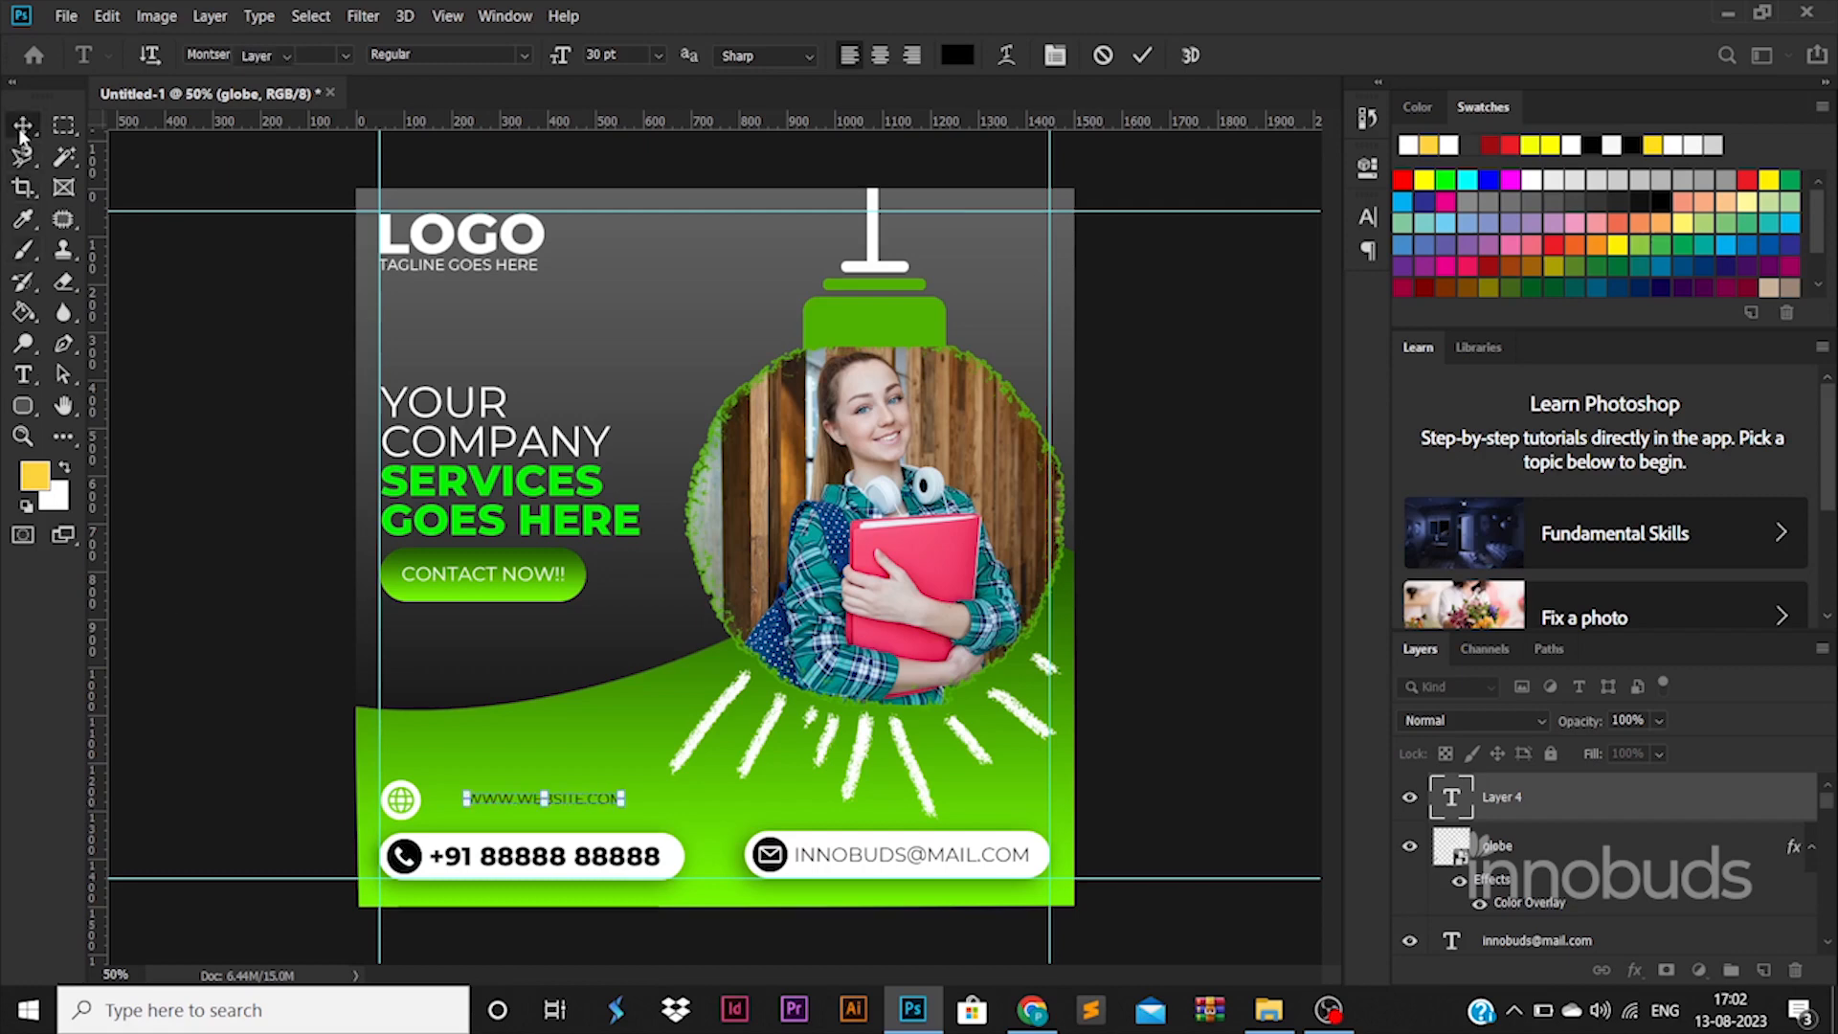
key("ctrl+a")
key("ctrl+d")
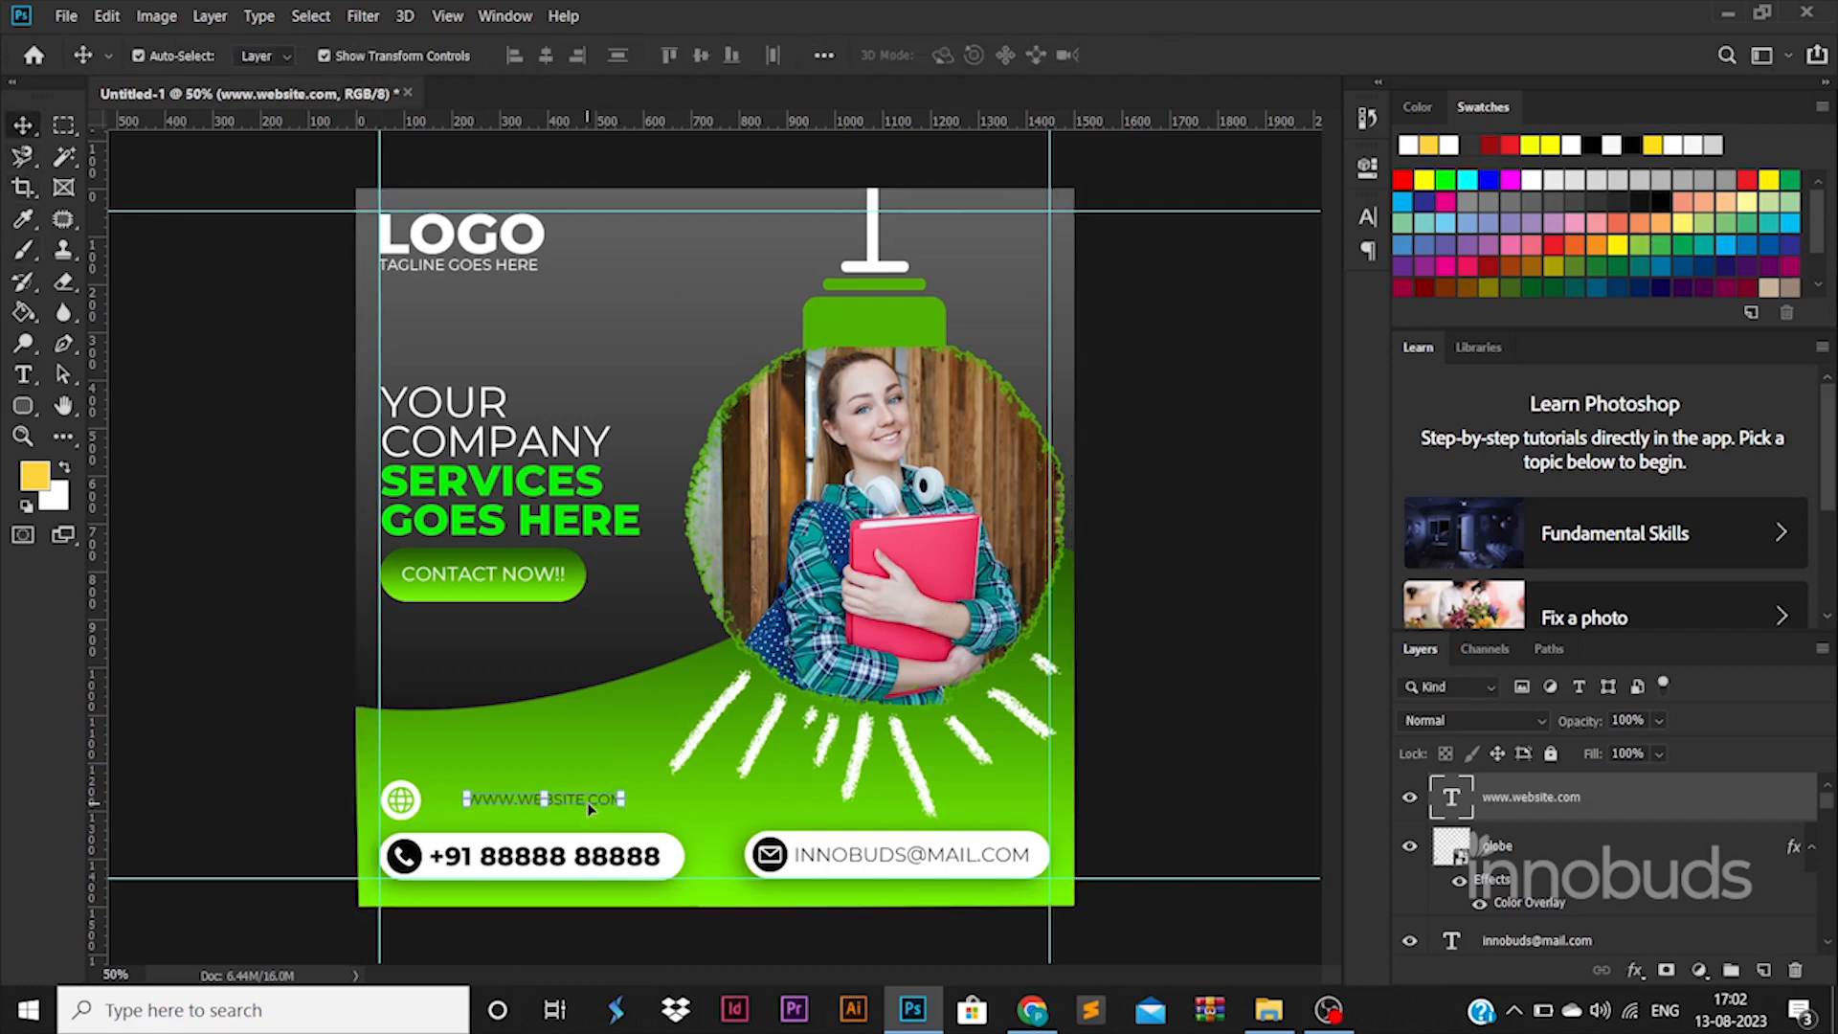
double_click(589, 802)
left_click(954, 60)
left_click_drag(1254, 584, 1169, 373)
left_click(1675, 461)
left_click(524, 56)
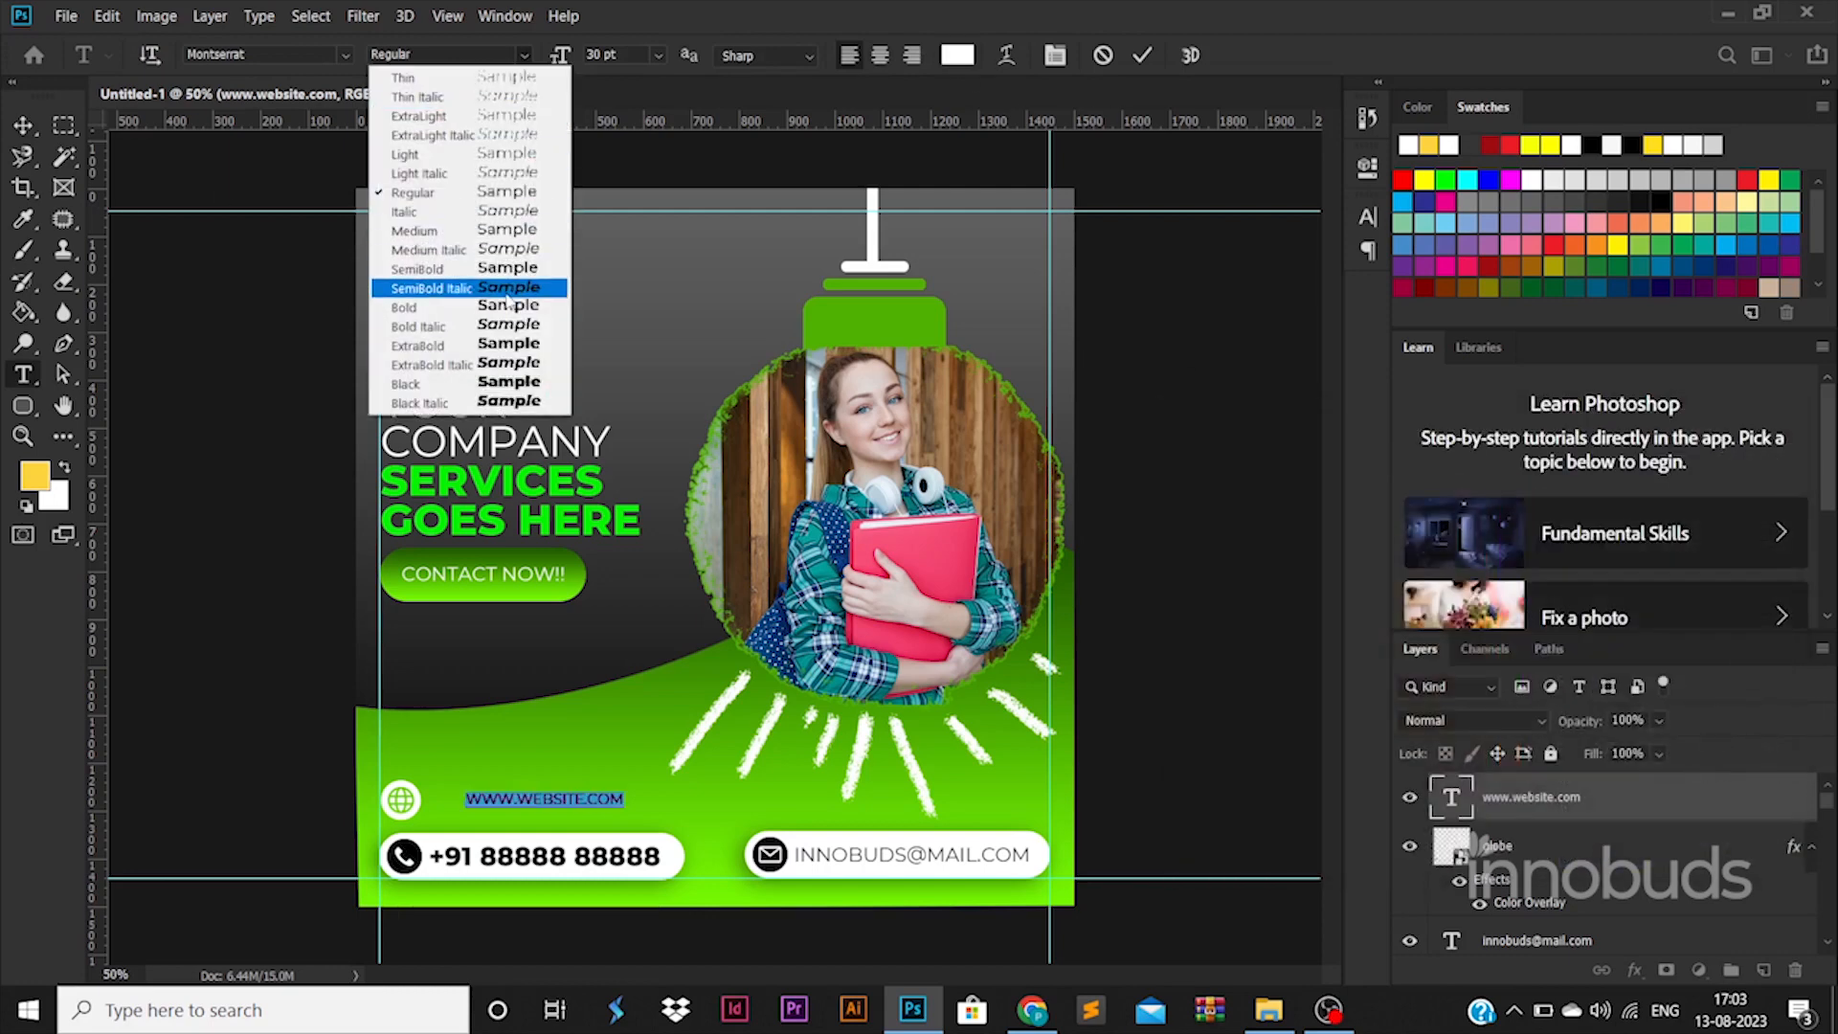
left_click(450, 305)
left_click(23, 124)
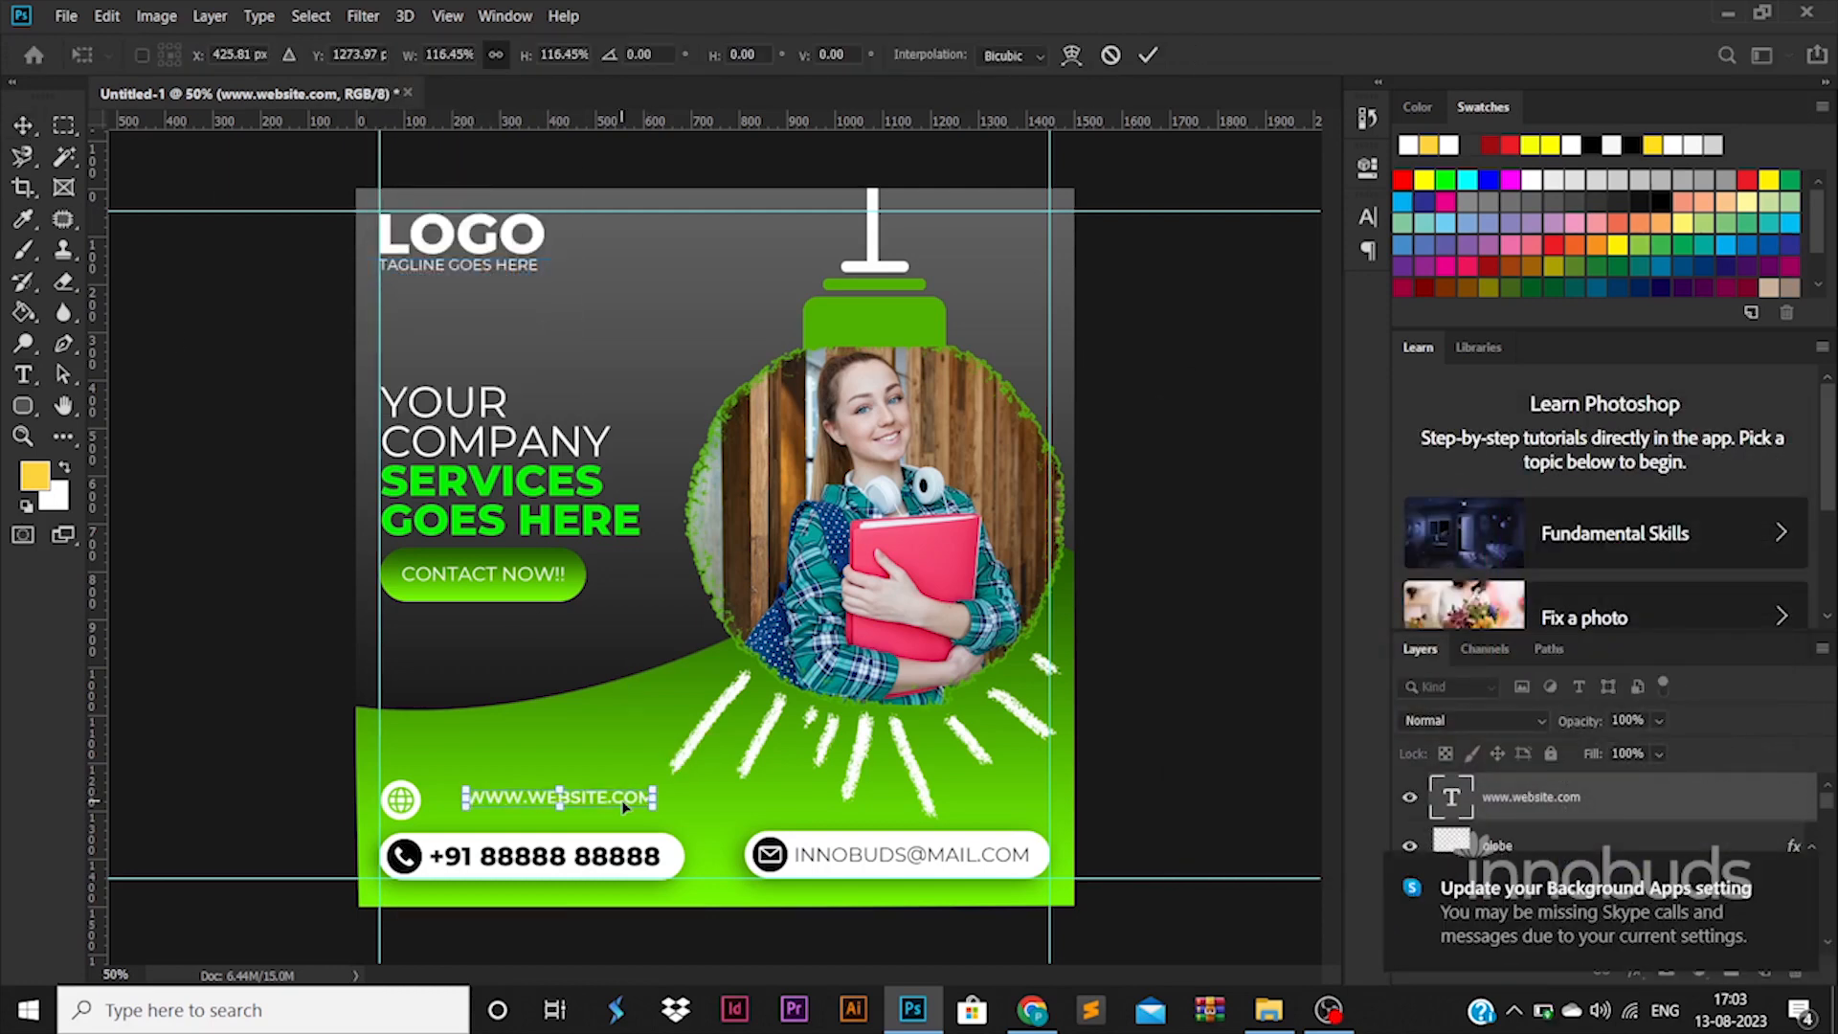
left_click_drag(626, 789, 592, 790)
left_click(1209, 850)
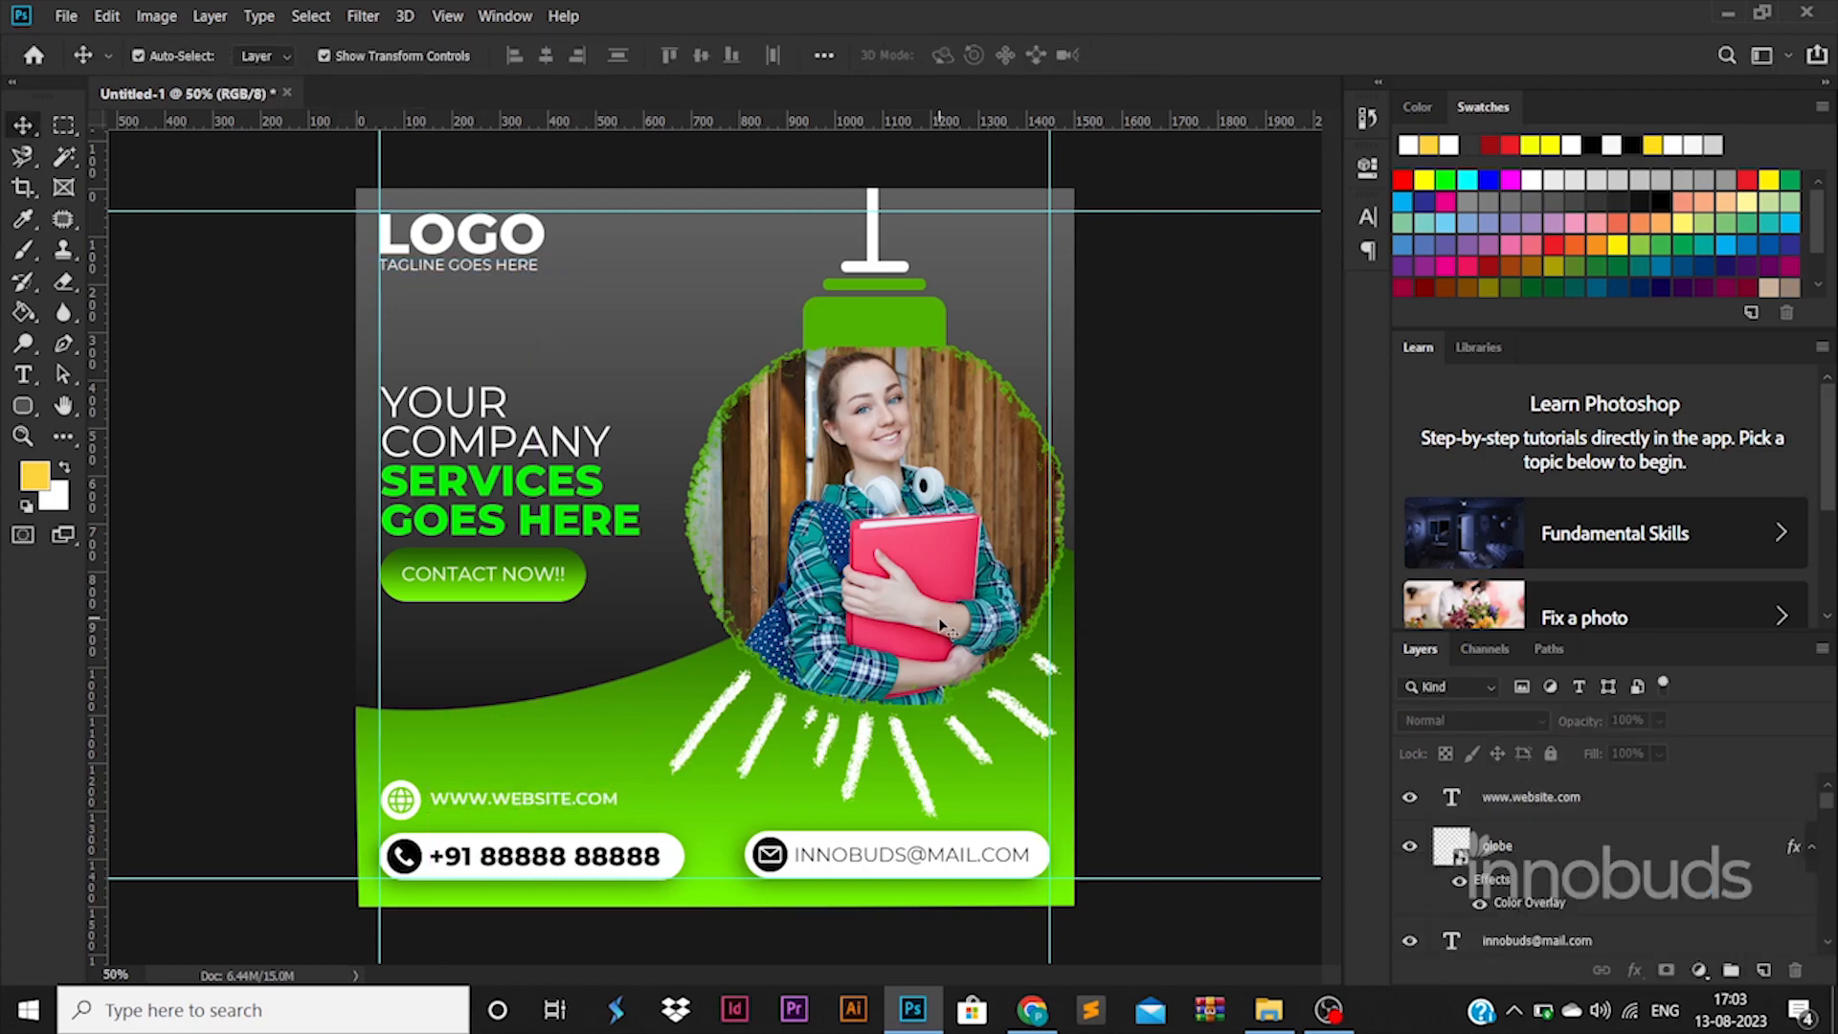
Step: Change the CONTACT NOW!! button text to the SemiBold font weight
left_click(579, 579)
double_click(540, 574)
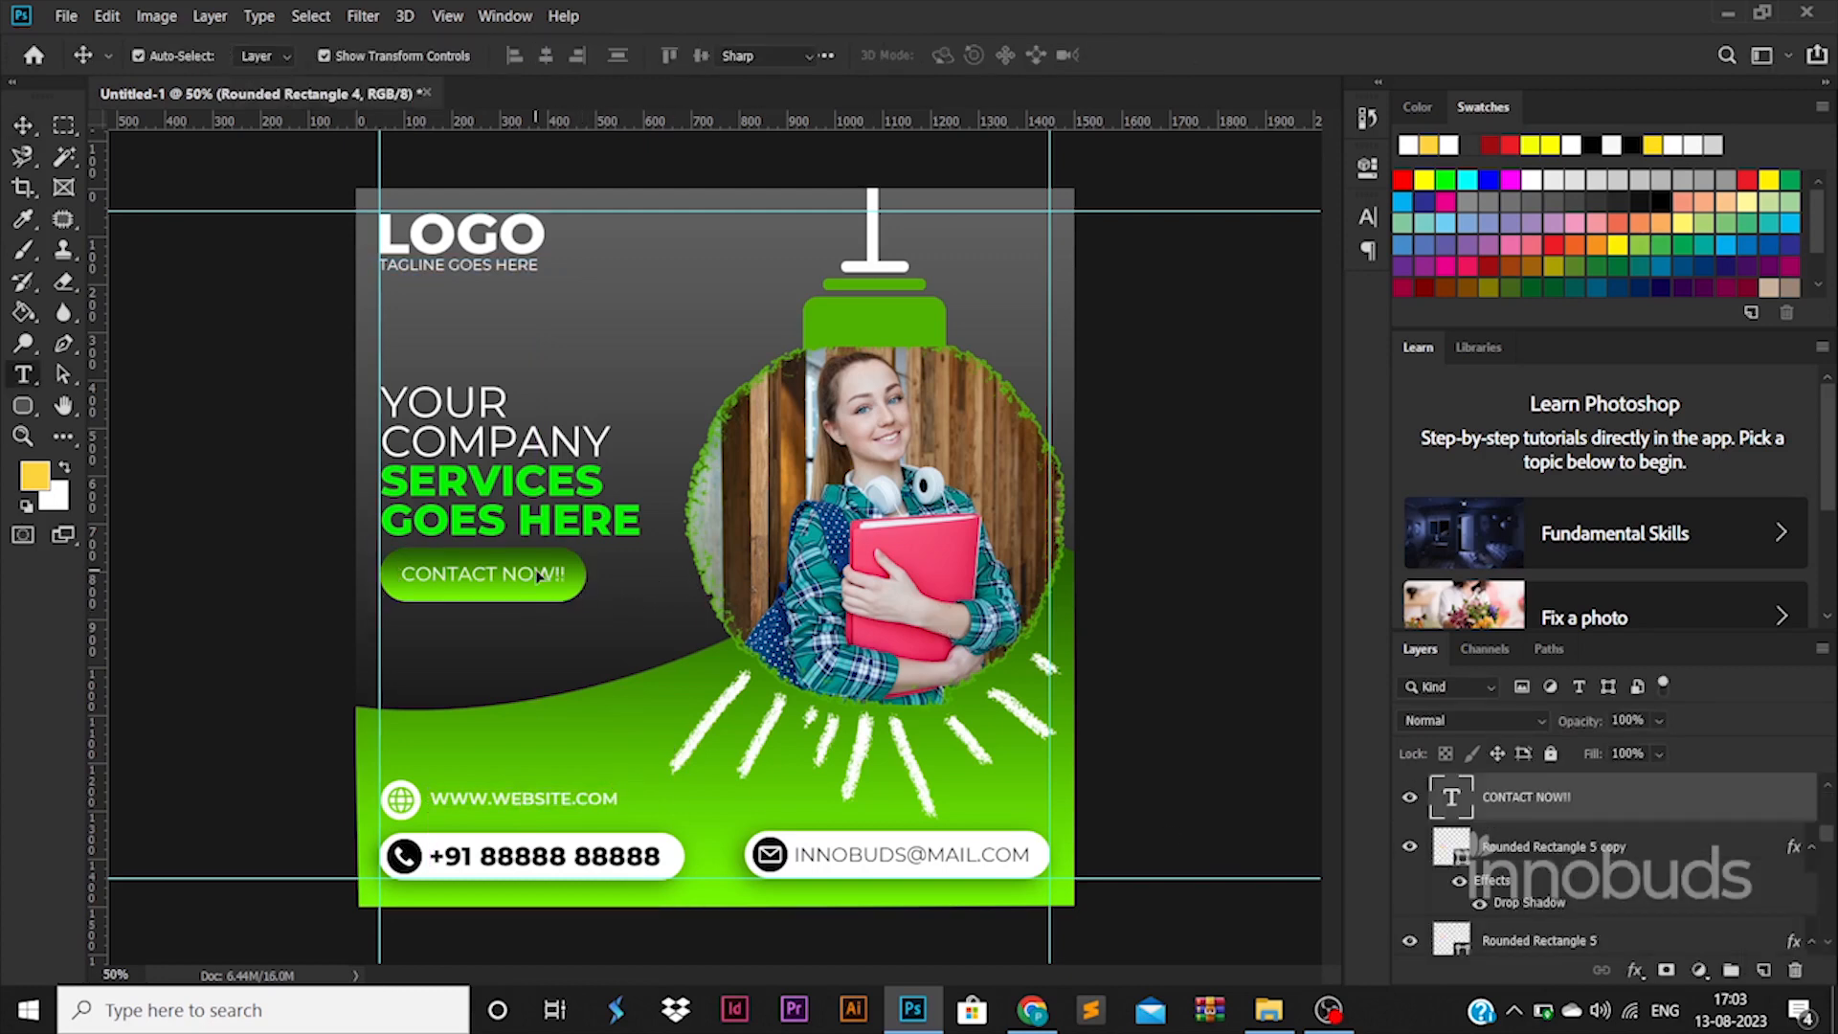
left_click(524, 55)
left_click(508, 268)
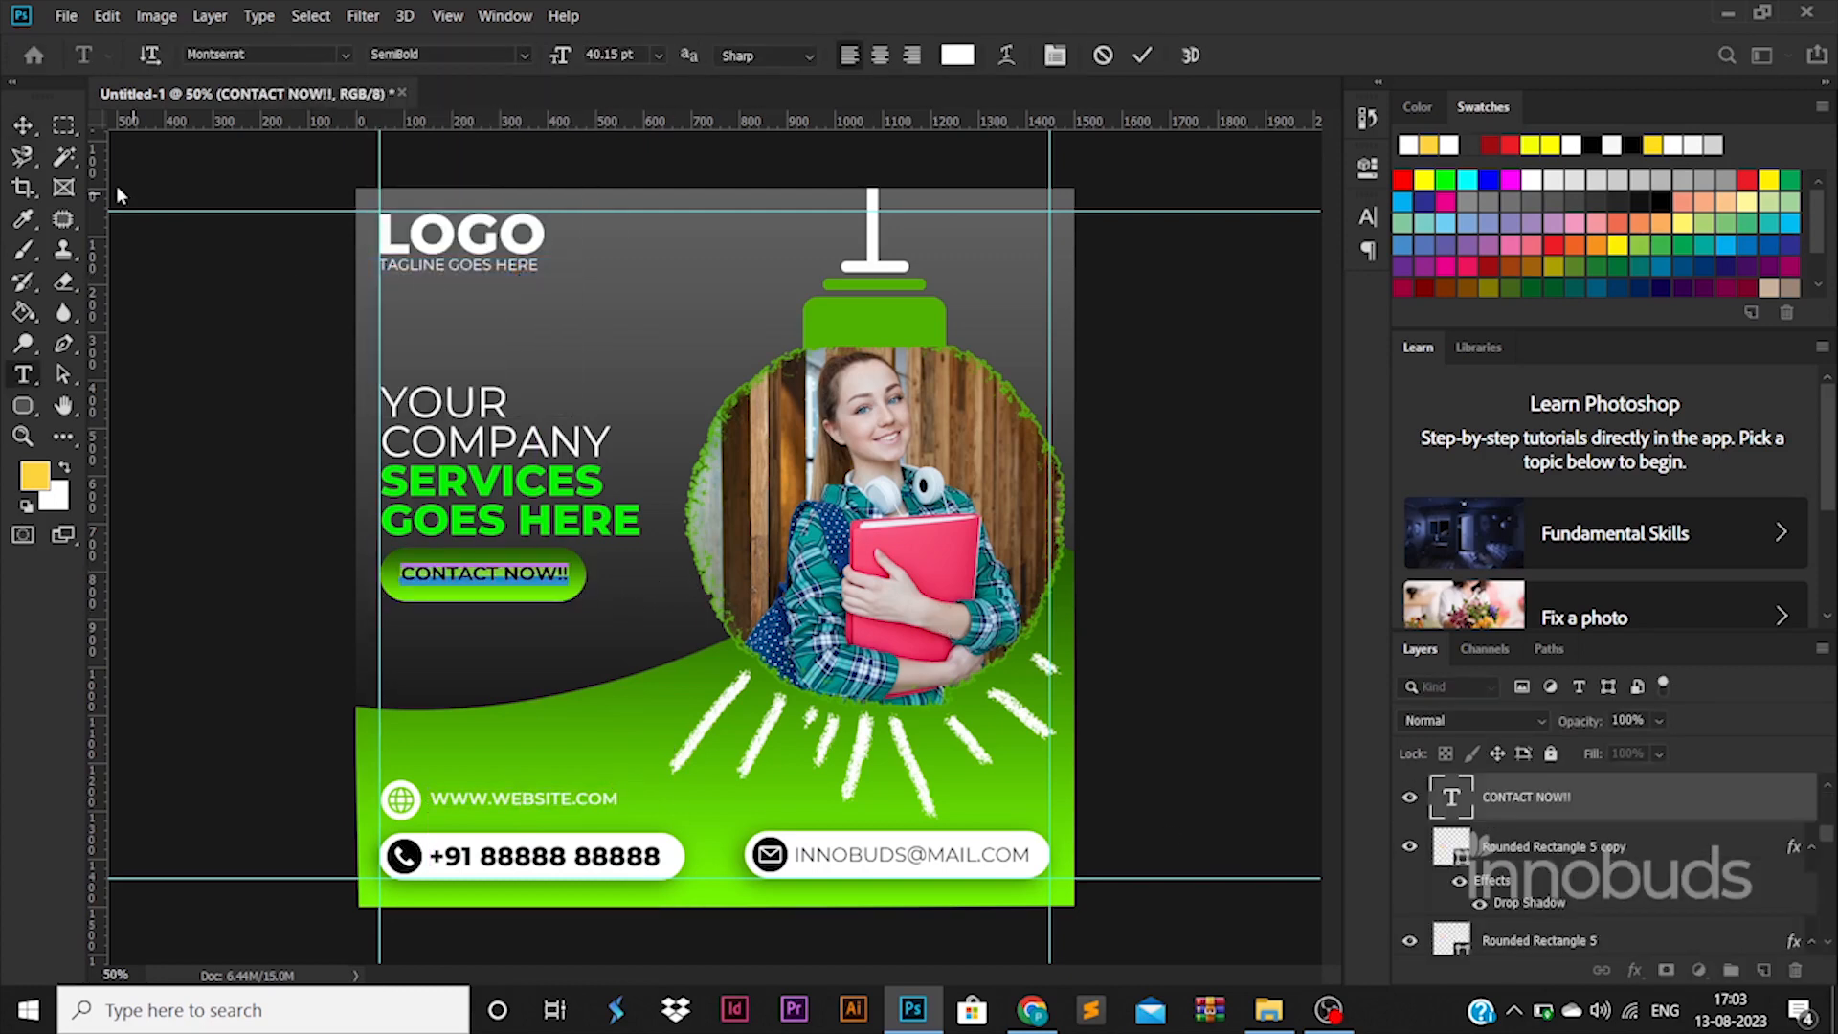
left_click(23, 124)
left_click(268, 402)
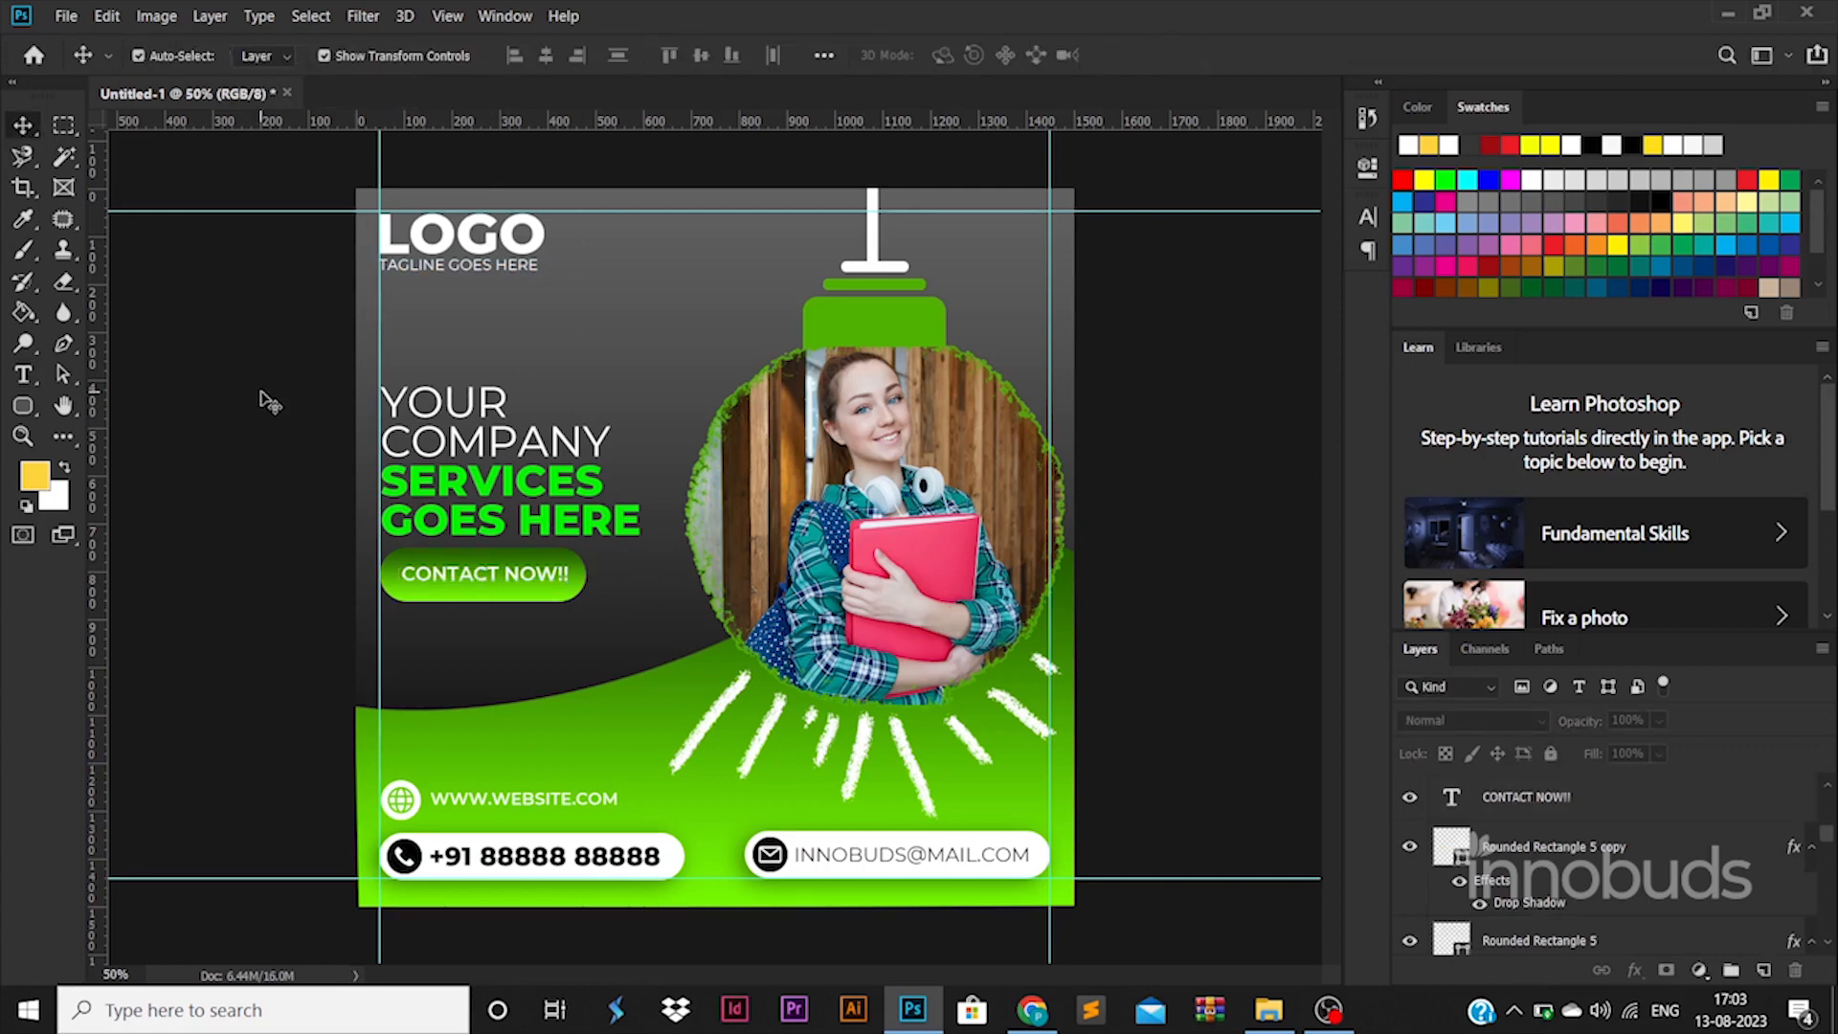
Step: Move the LOGO text and tagline down about 41 px together
left_click(512, 267)
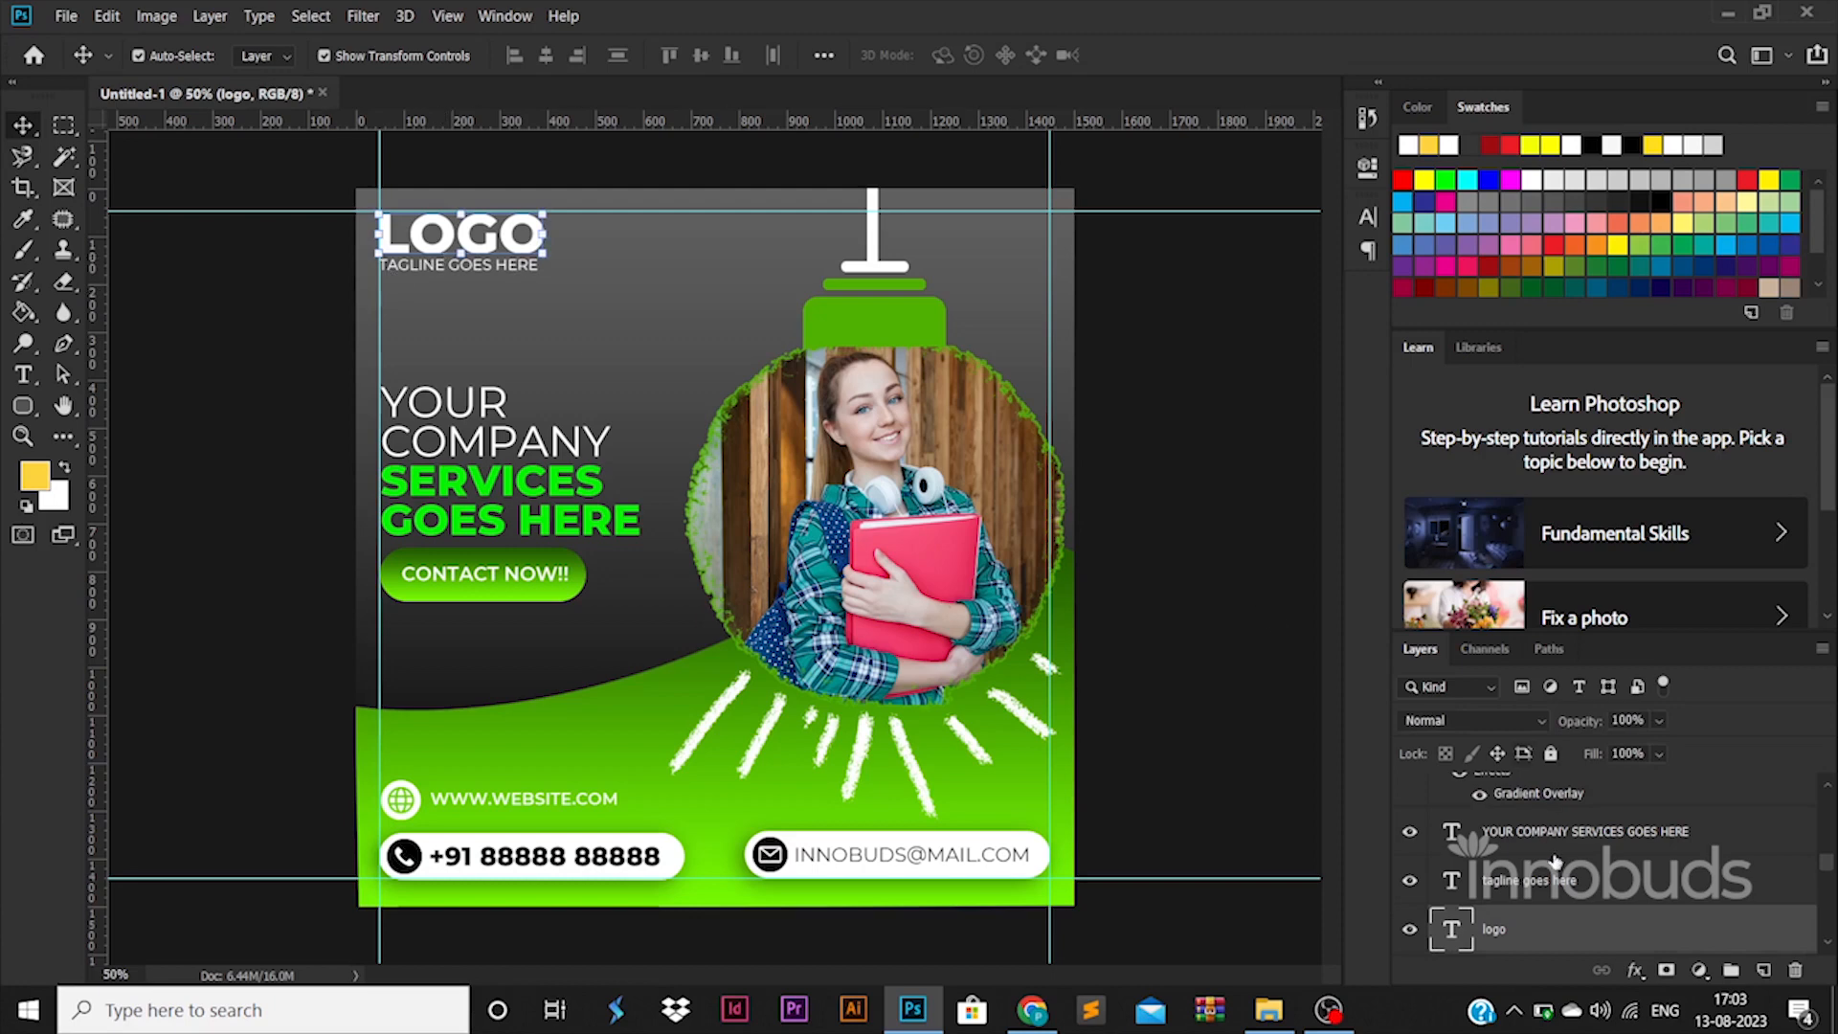
scroll(1555, 861, "down", 1)
left_click(1529, 831, "shift")
left_click_drag(493, 254, 495, 275)
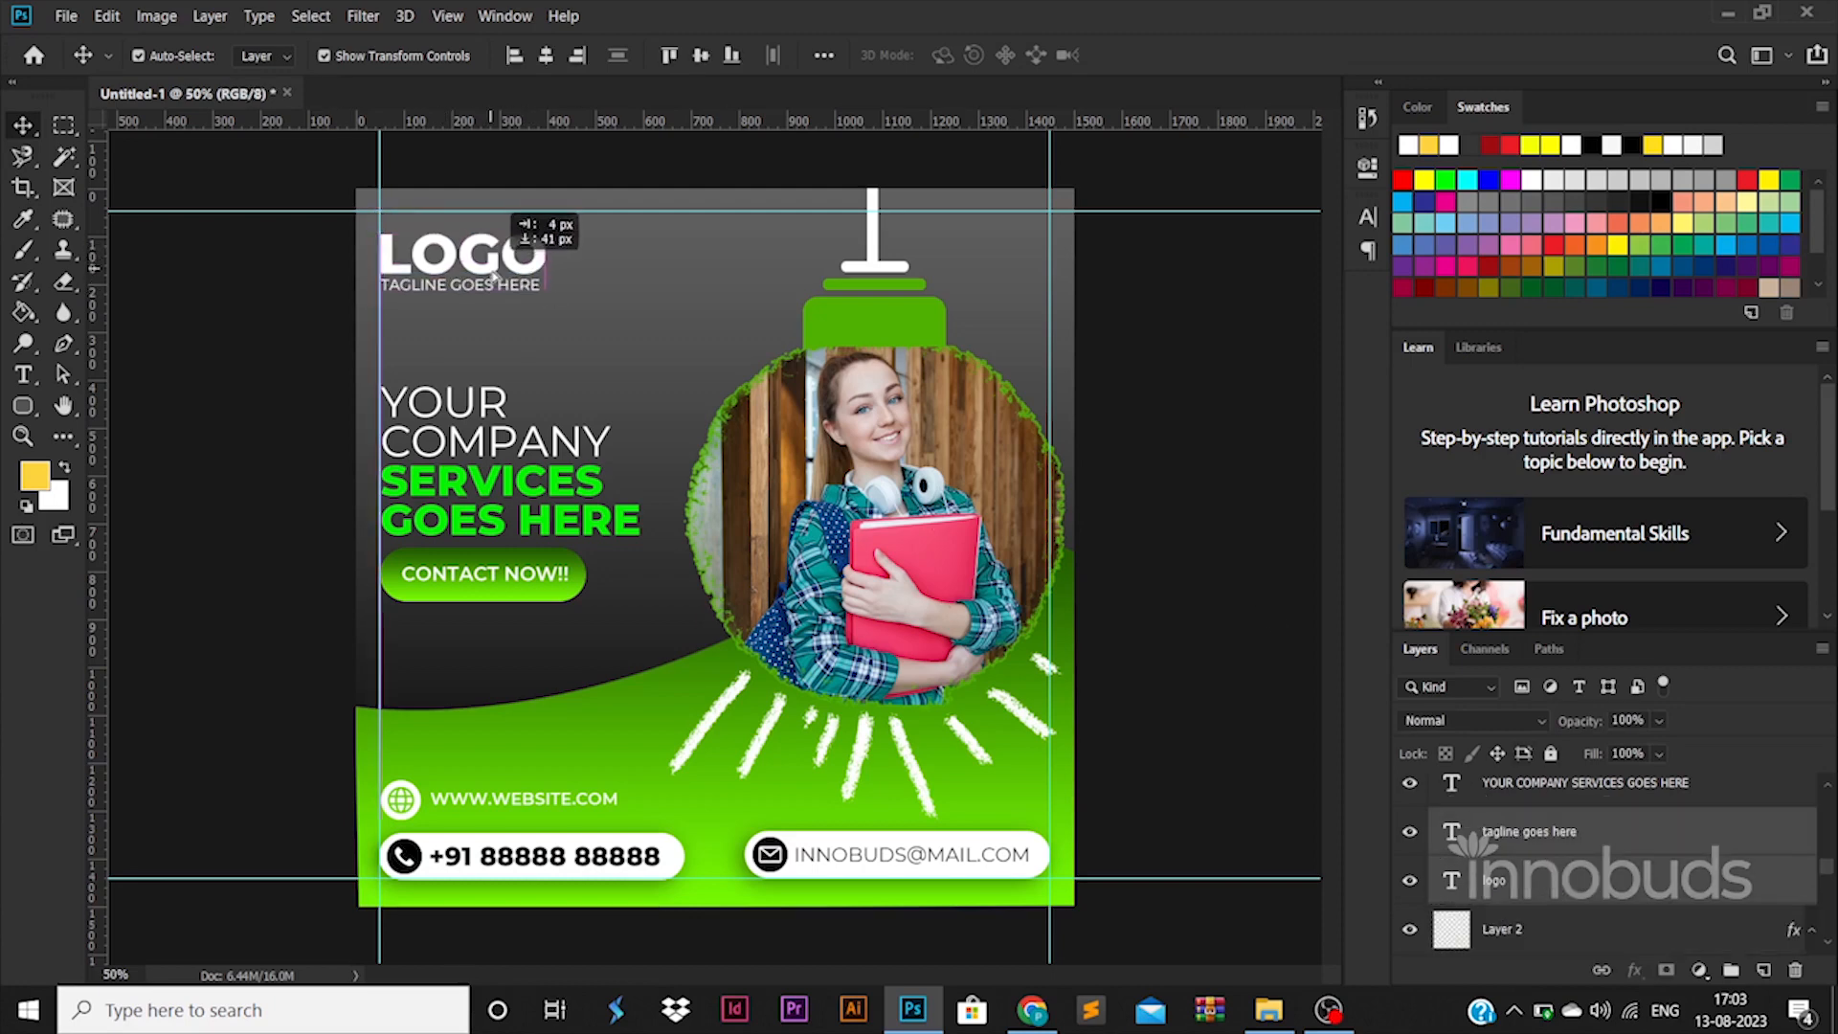
Step: Draw a rounded pill shape across the LOGO area and place it behind the LOGO text
left_click(23, 405)
left_click_drag(271, 254, 572, 296)
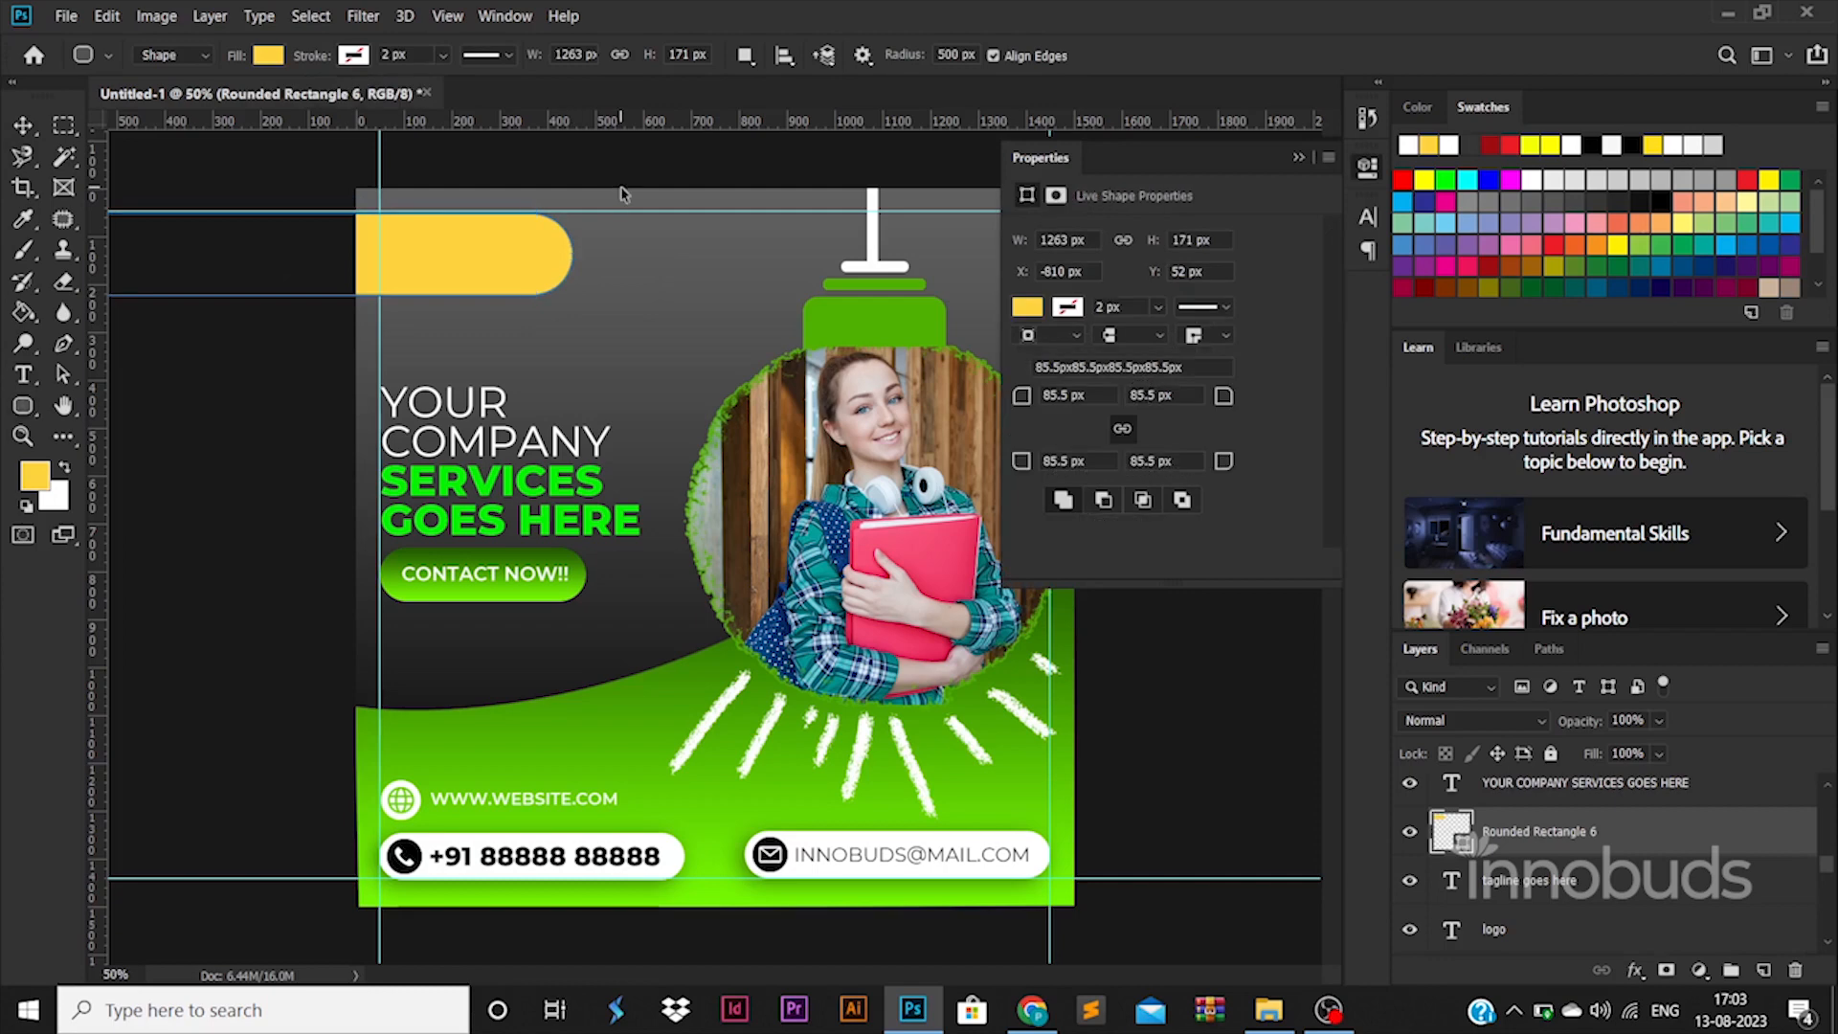
key("ctrl+t")
key("Down")
key("Down")
key("Down")
key("Down")
key("Down")
key("Return")
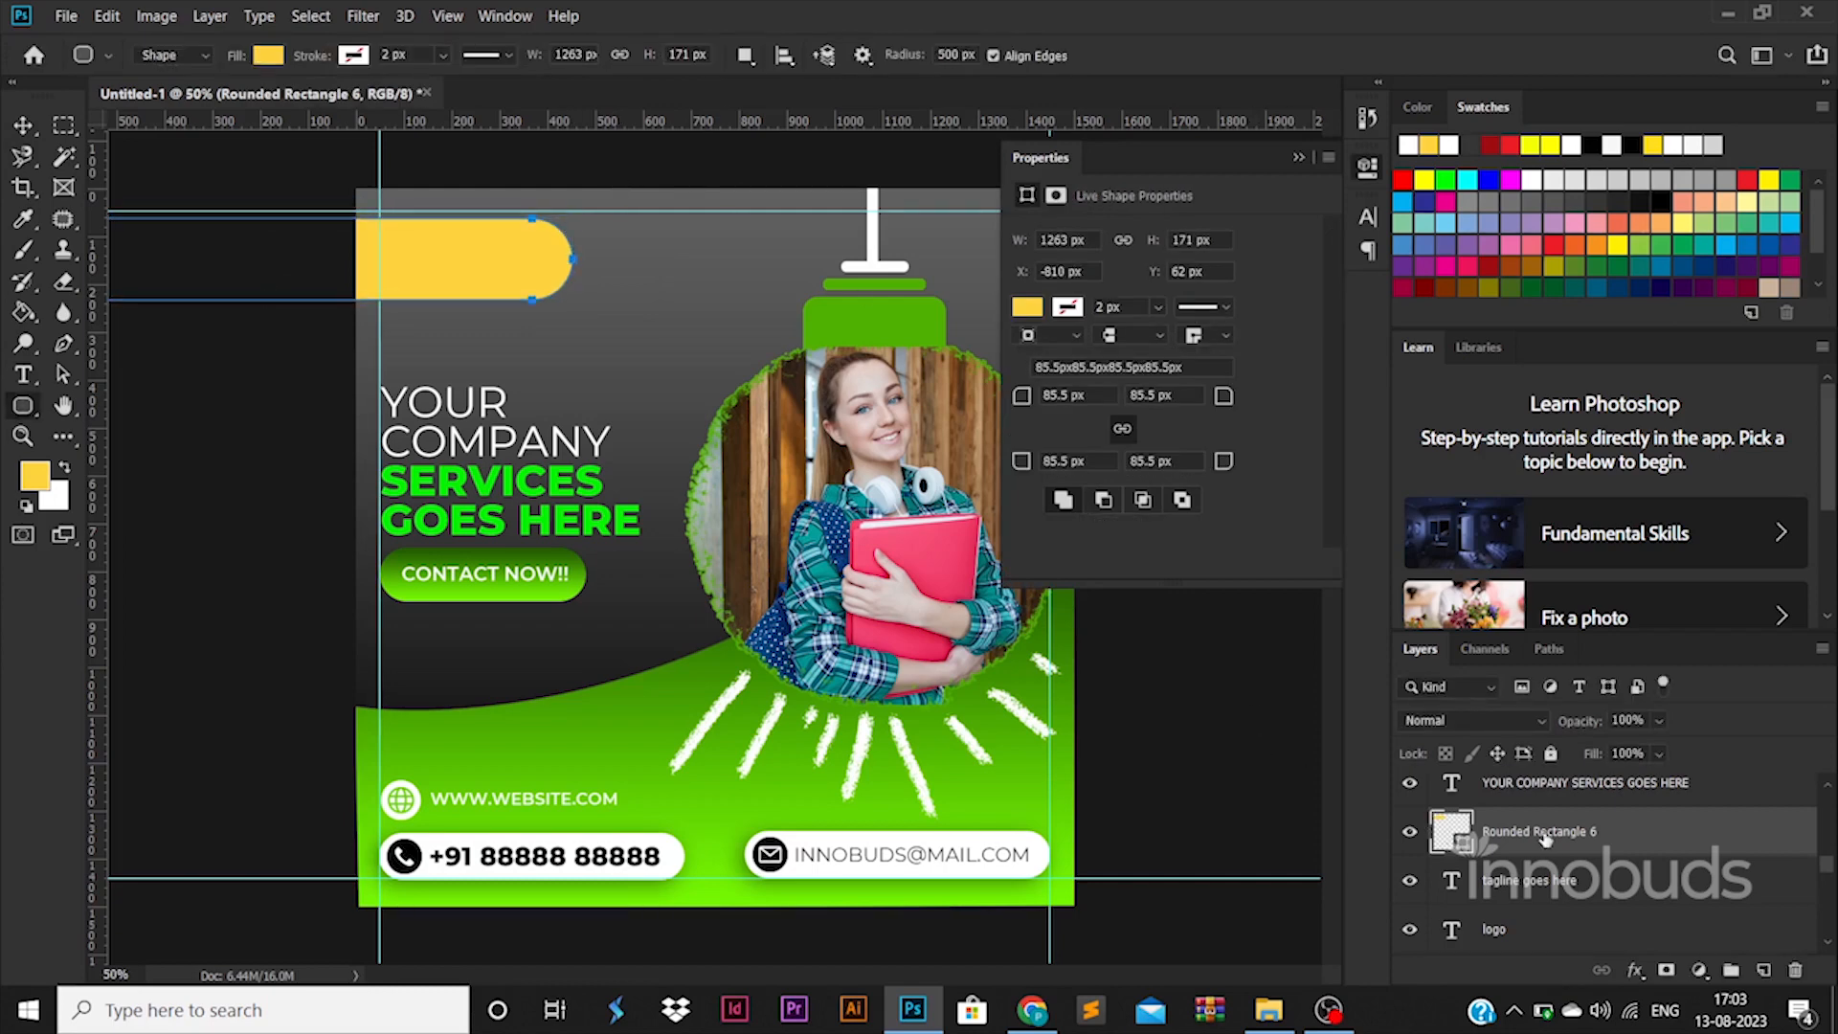
left_click_drag(1545, 839, 1466, 822)
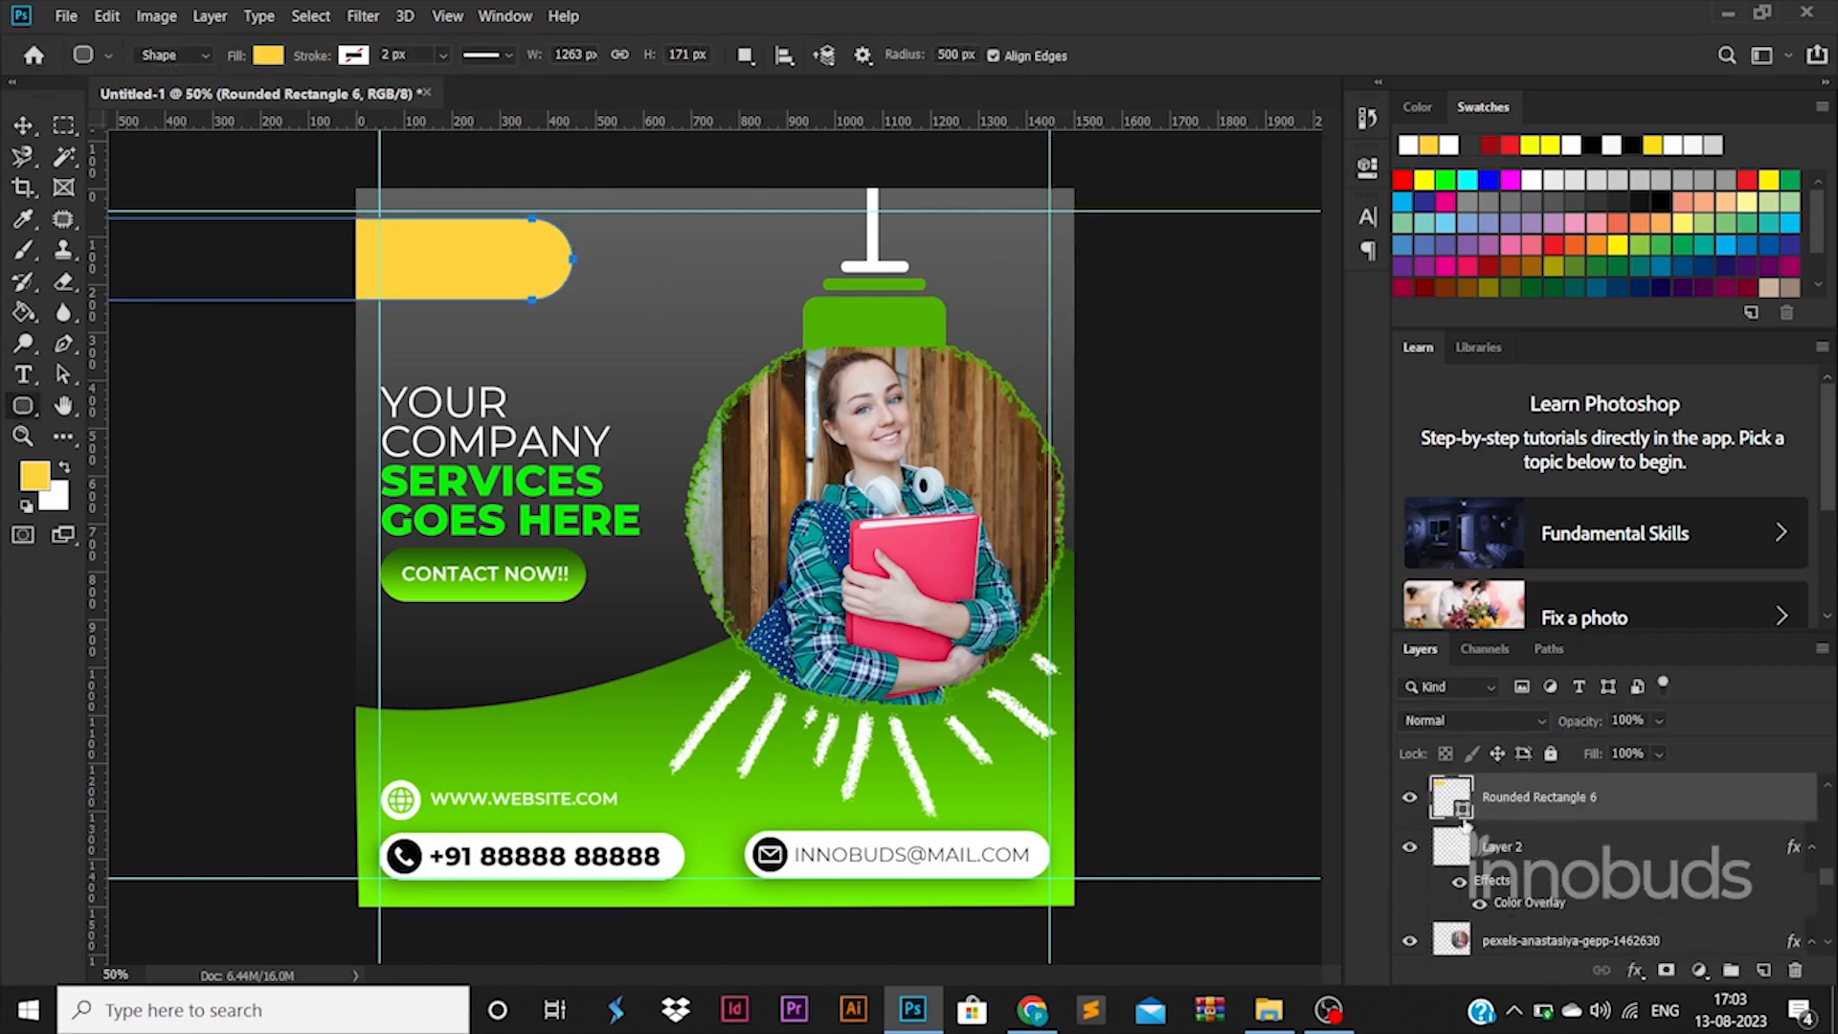
Step: Fill the pill shape with green sampled from the lamp cap
double_click(1459, 813)
left_click(876, 304)
key("Return")
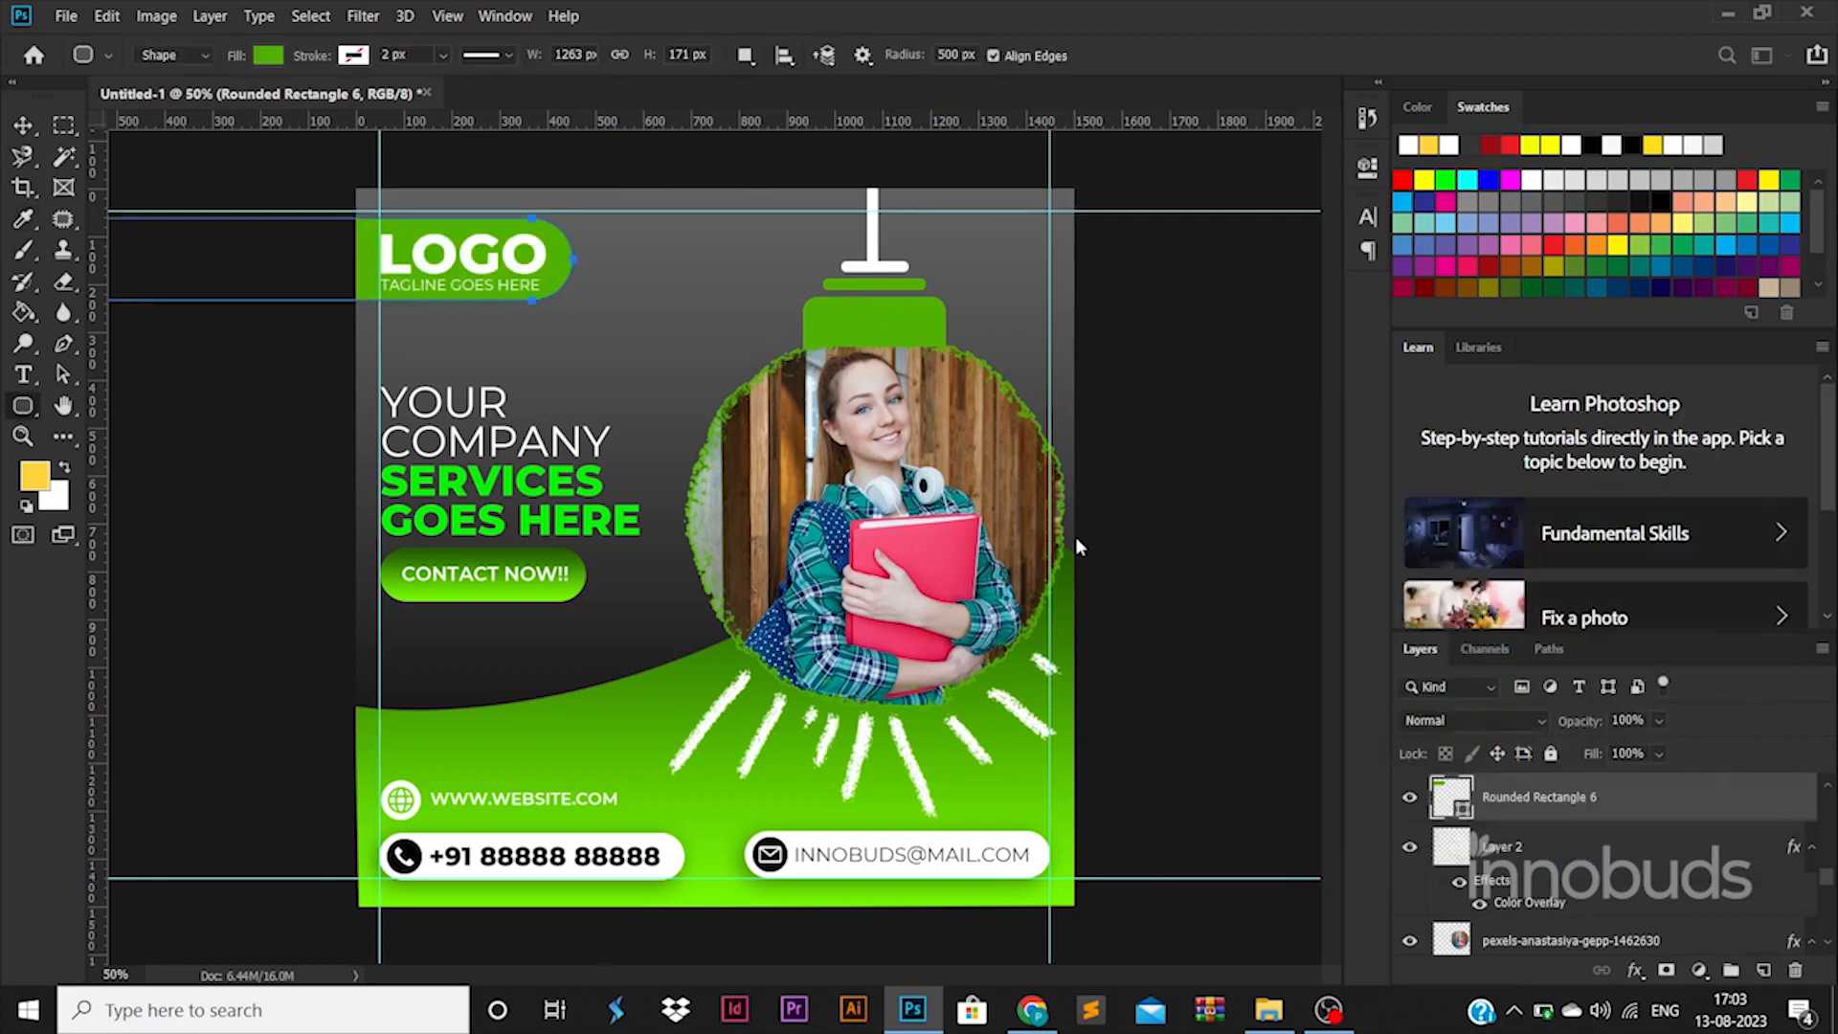
left_click(33, 123)
left_click(247, 488)
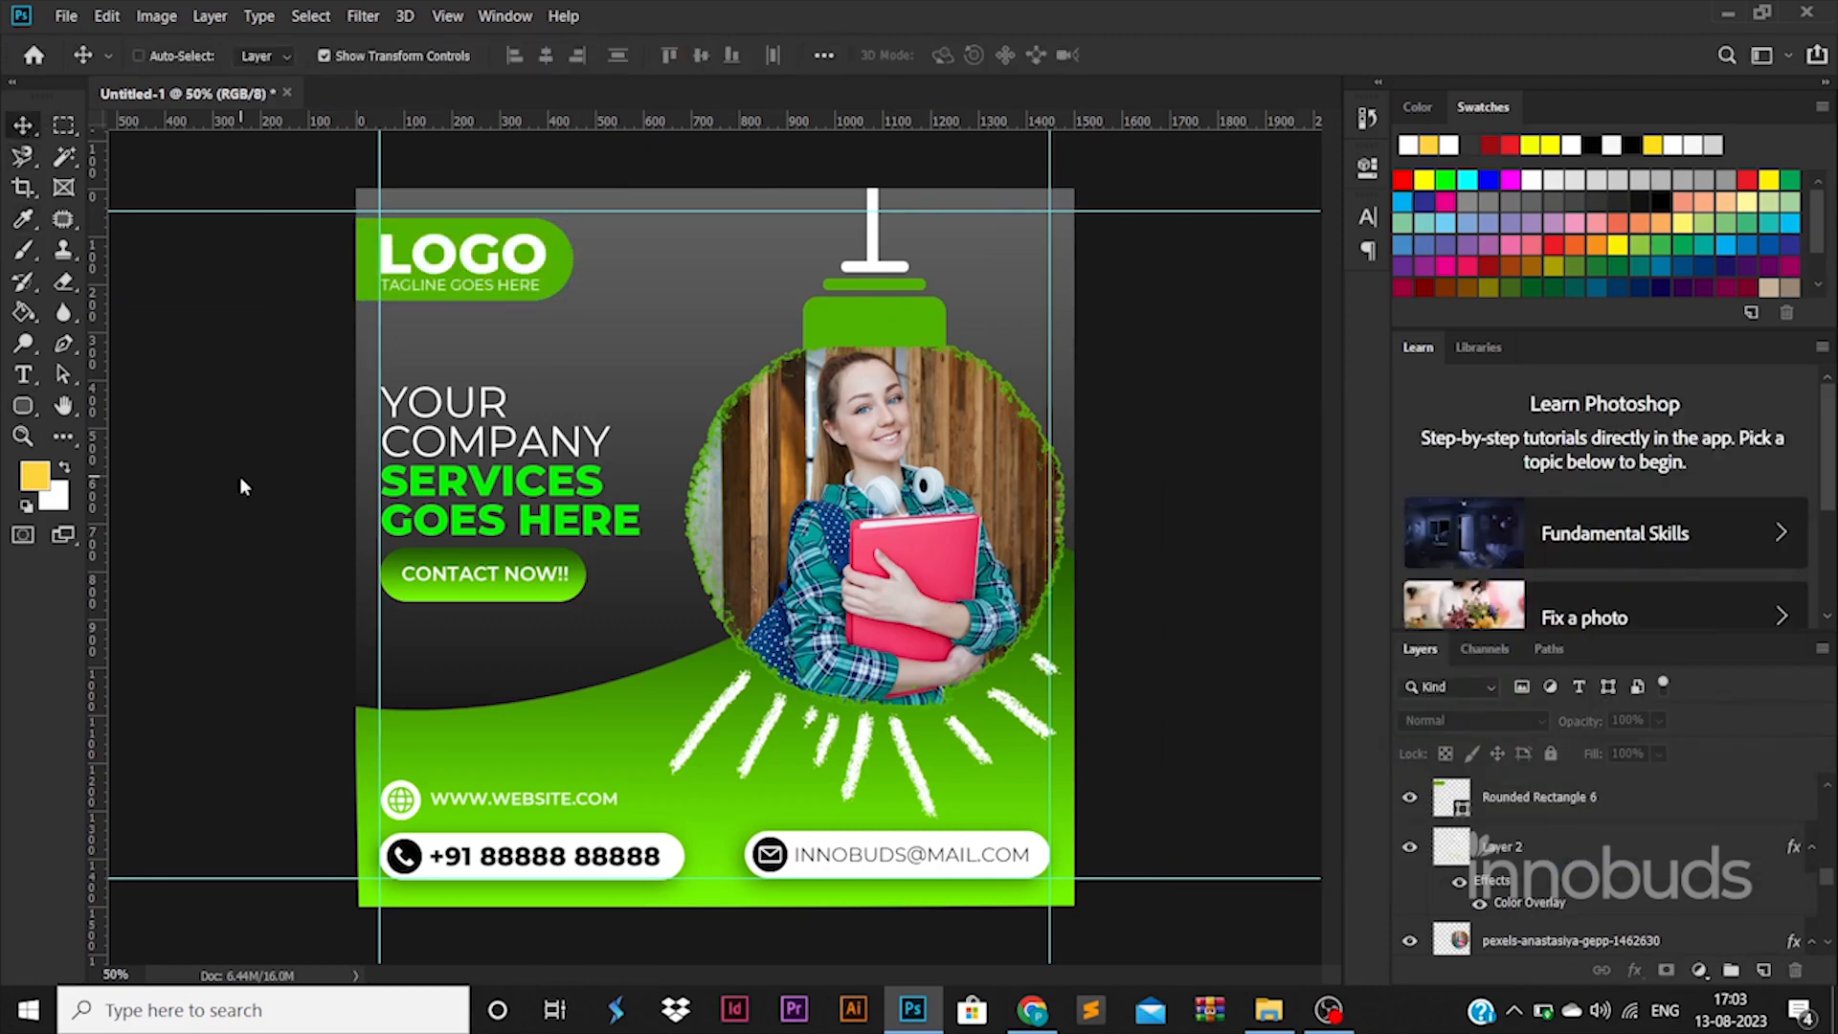
Step: Save for Web as poster.jpg in D:\AAAAAAAYOUTUBE\73-44
key("ctrl+alt+shift+s")
key("Return")
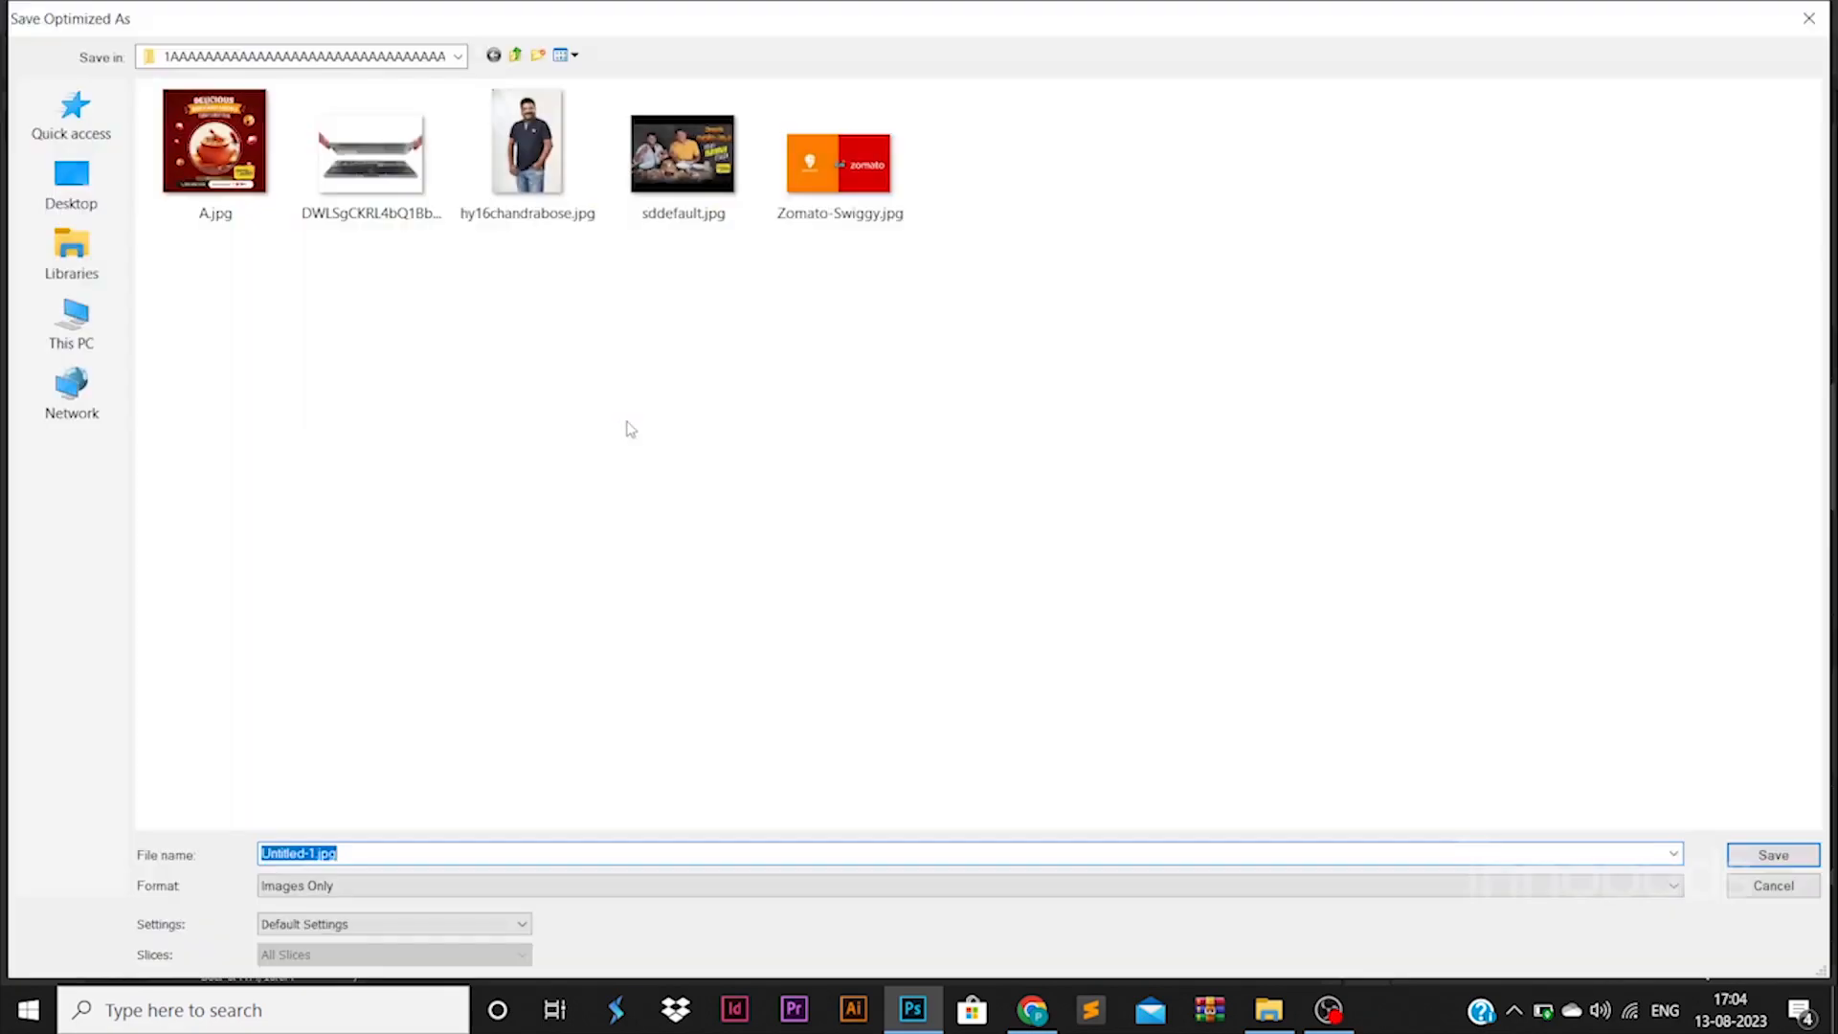
left_click(72, 324)
double_click(443, 307)
scroll(436, 368, "down", 10)
double_click(322, 799)
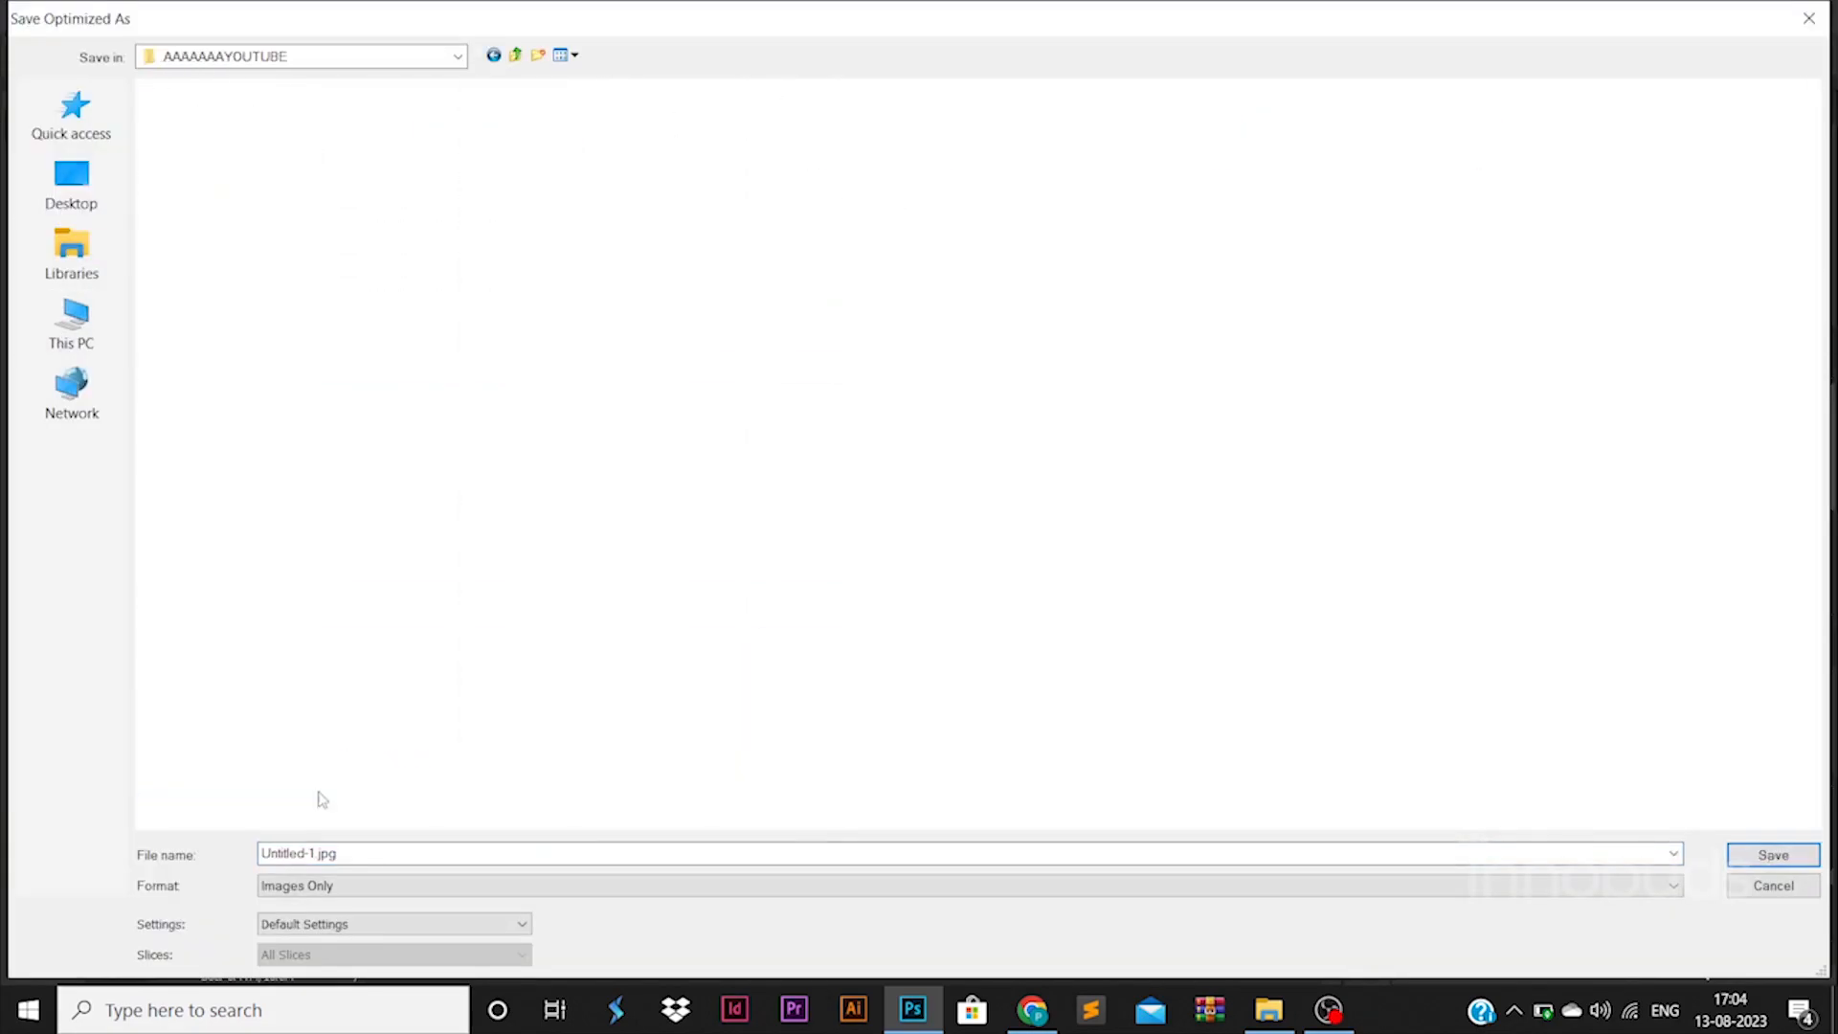
scroll(422, 415, "down", 5)
double_click(1616, 564)
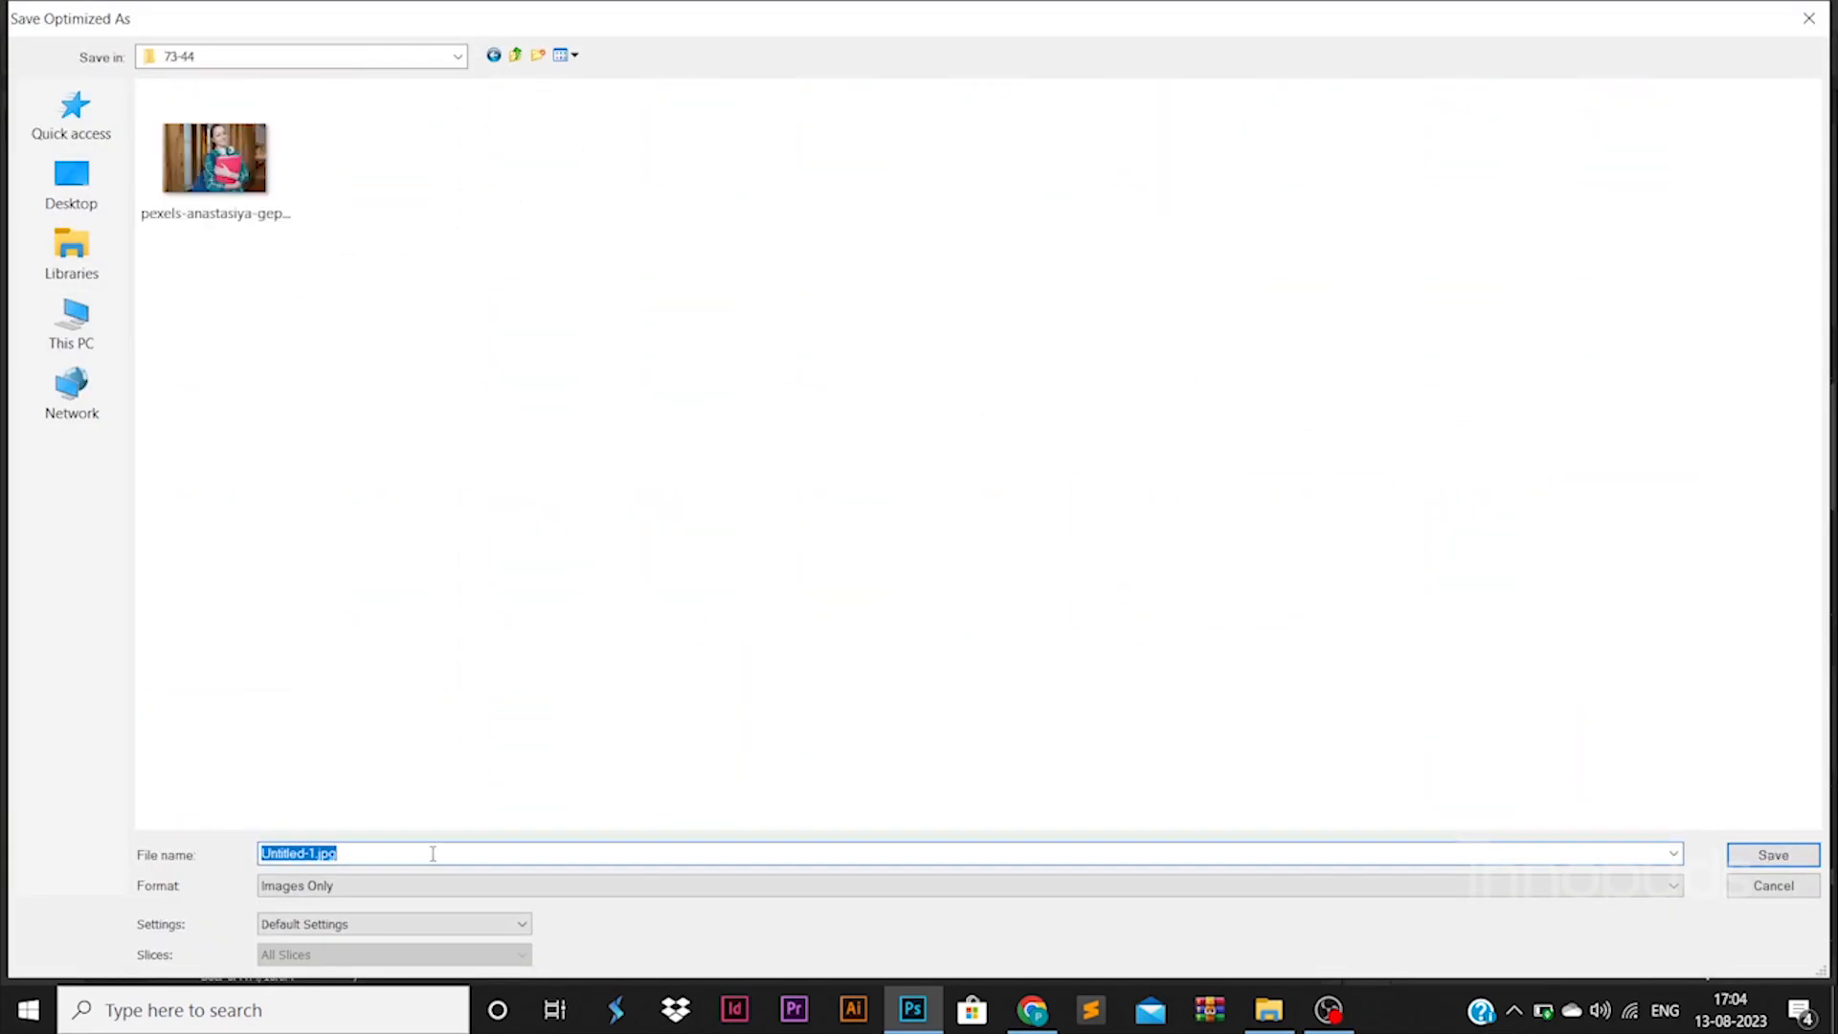
type("poster")
key("Return")
Step: Open poster.jpg from the 73-44 folder in File Explorer for viewing
left_click(1251, 1006)
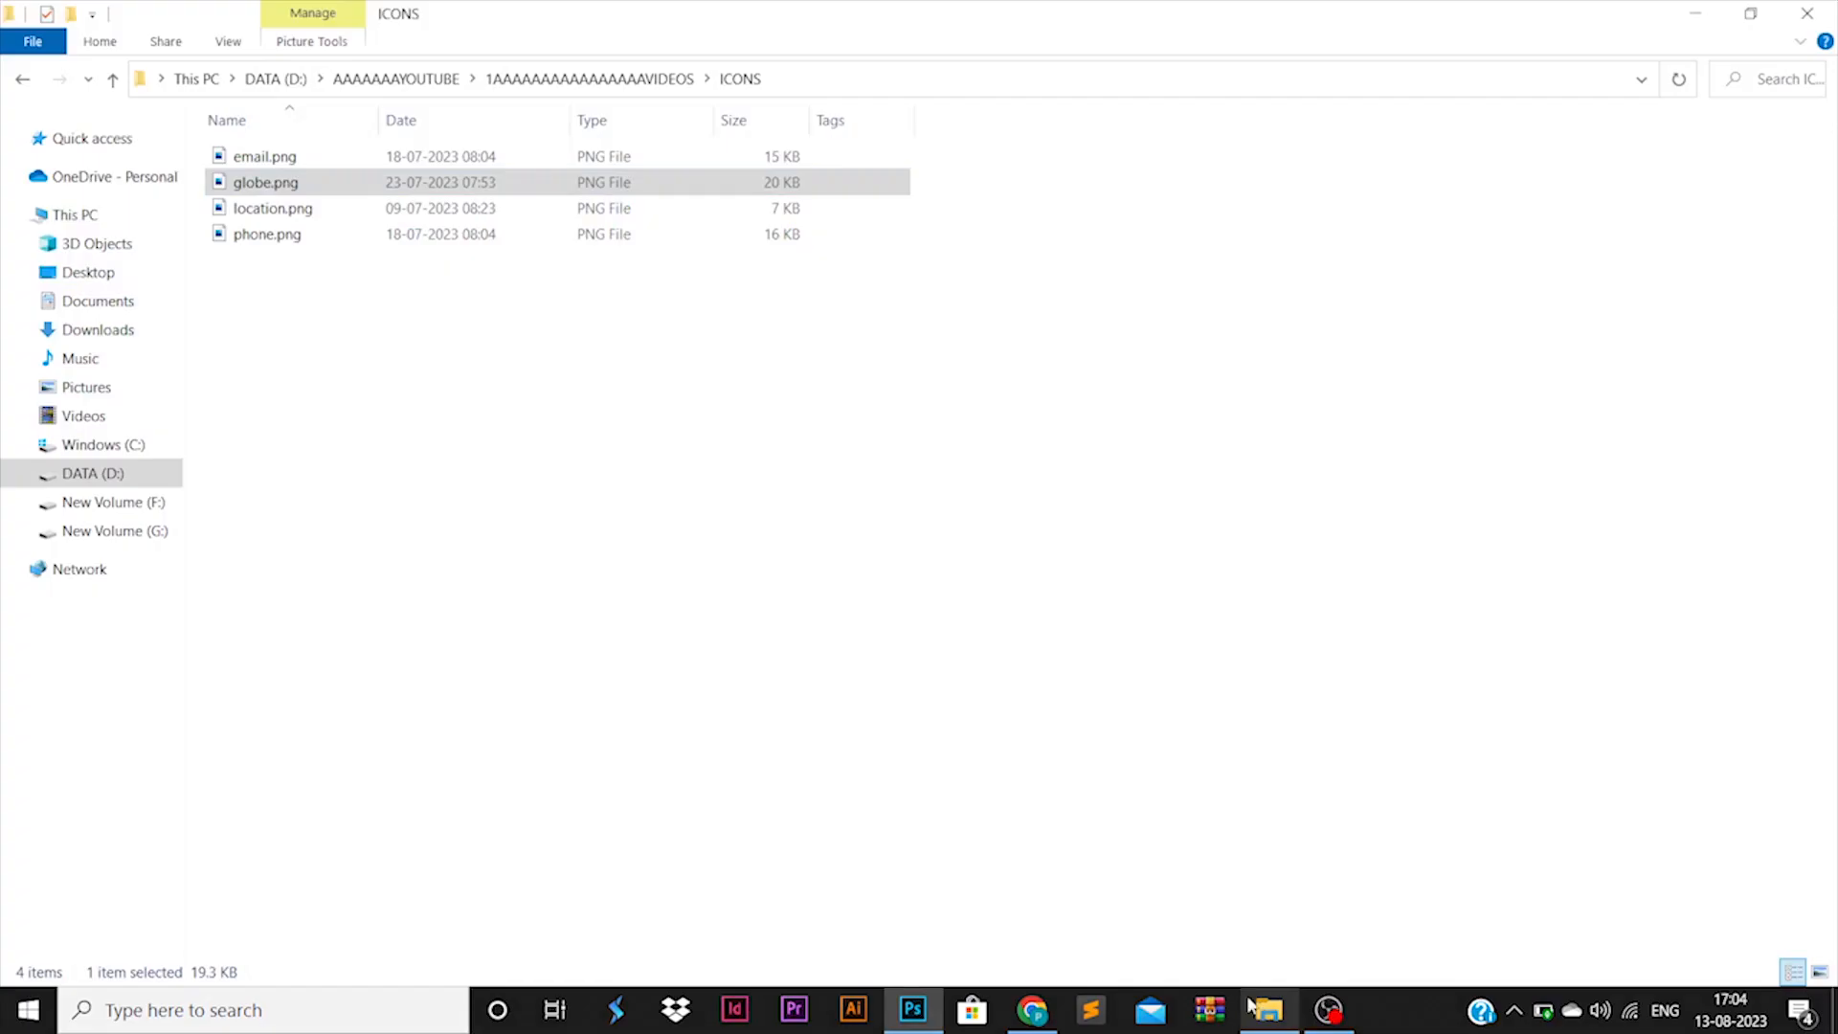
left_click(589, 79)
double_click(677, 622)
left_click(562, 168)
right_click(563, 169)
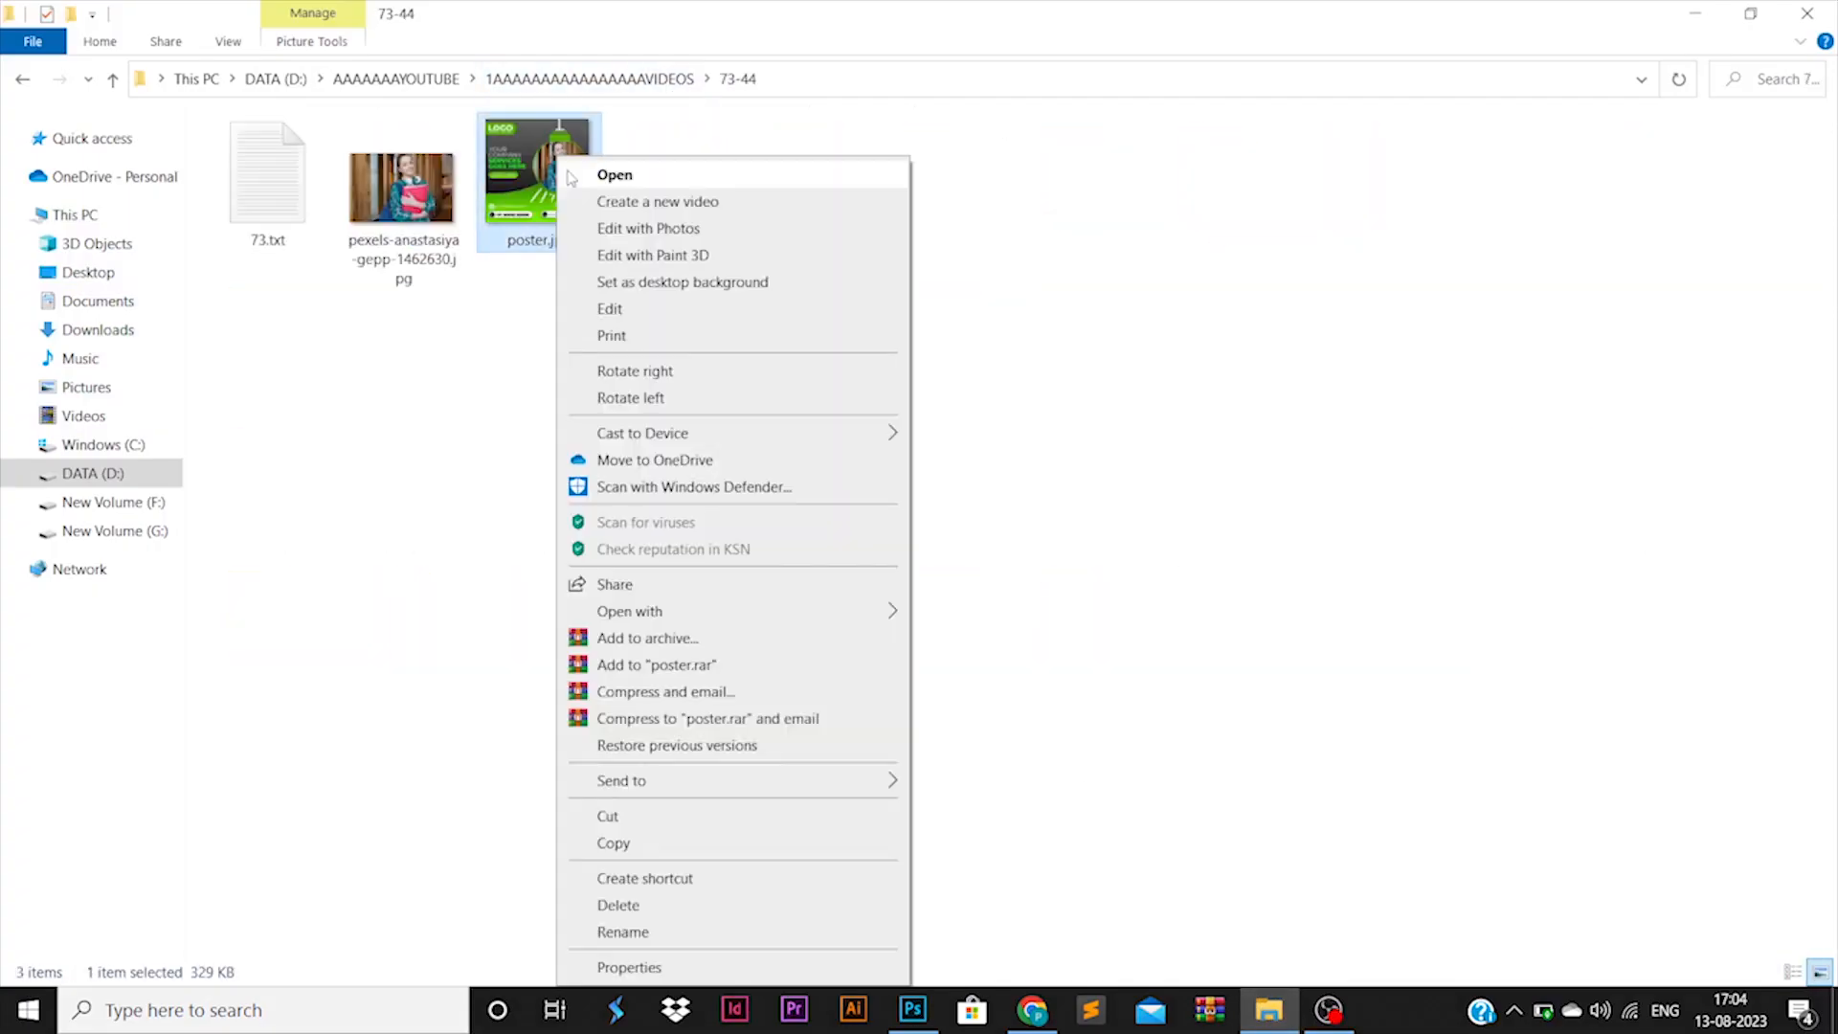
left_click(571, 177)
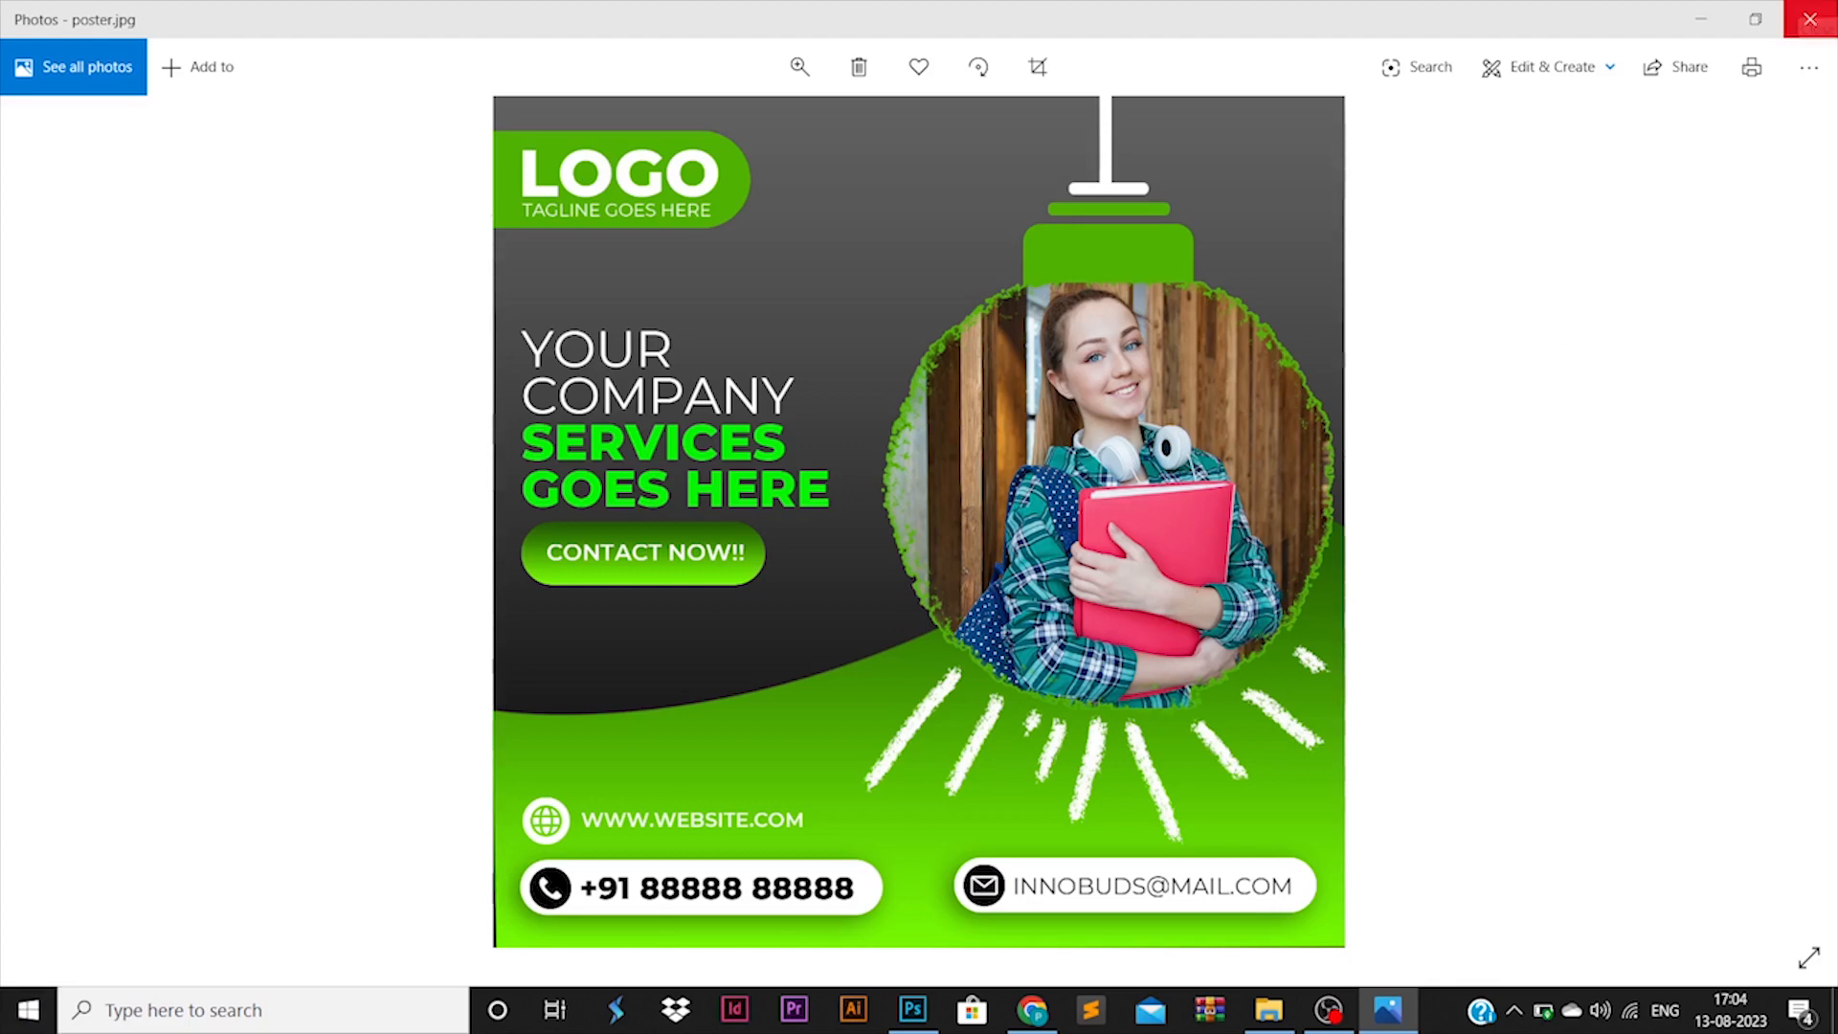
Step: Close the Photos viewer showing poster.jpg
left_click(1809, 17)
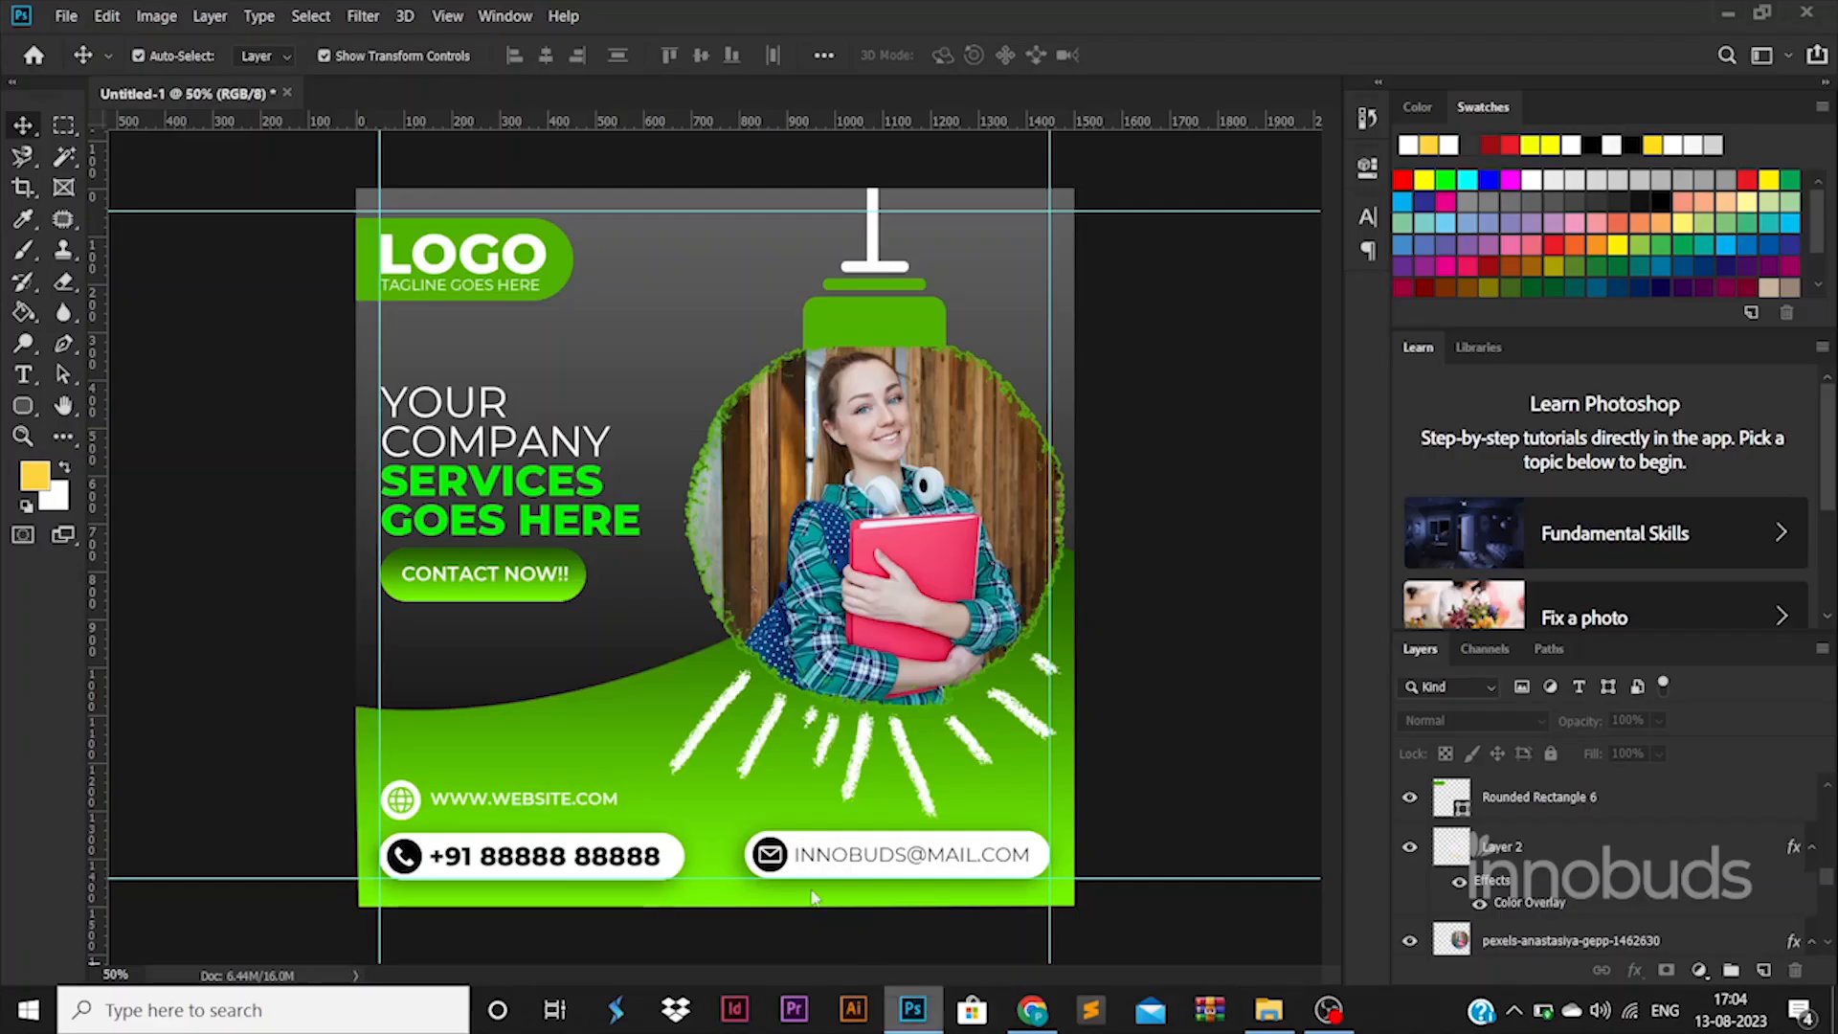
Step: Stretch the bottom green wave slightly downward, then zoom out to view the whole poster
left_click_drag(362, 919, 350, 936)
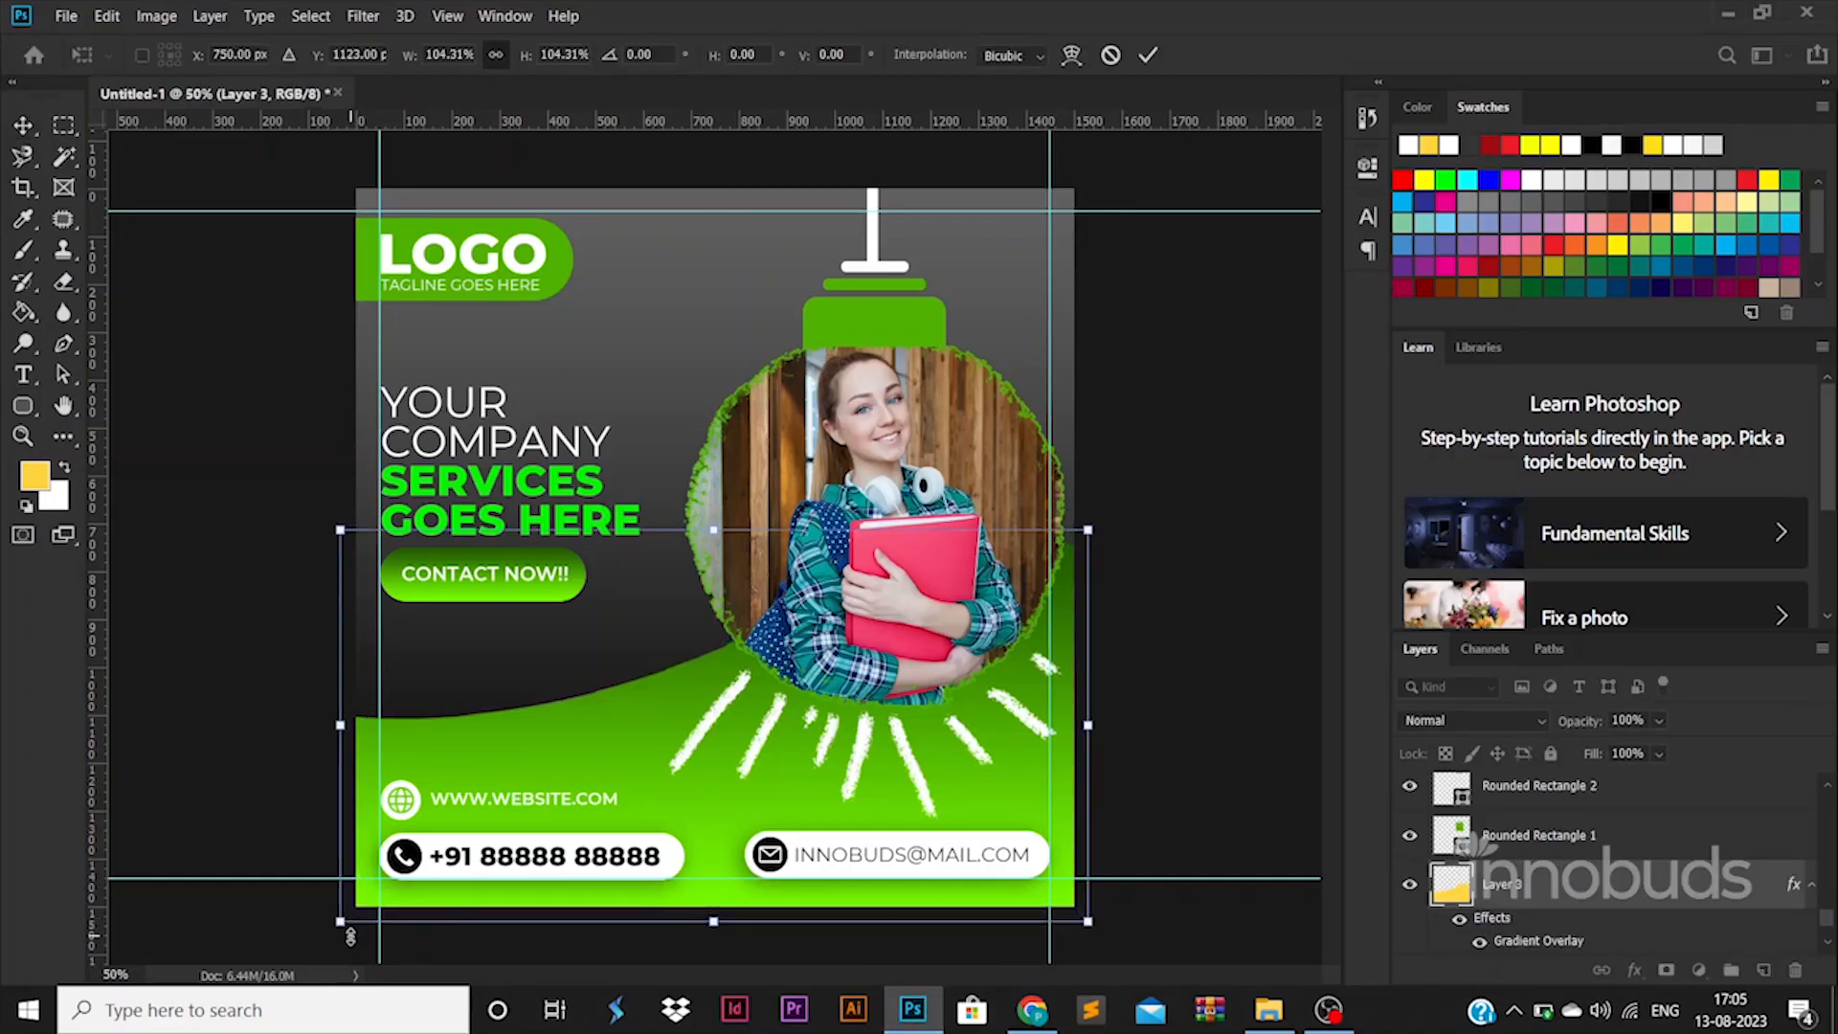
key("Return")
left_click(1240, 719)
left_click(718, 604, "ctrl")
left_click_drag(718, 604, 716, 604)
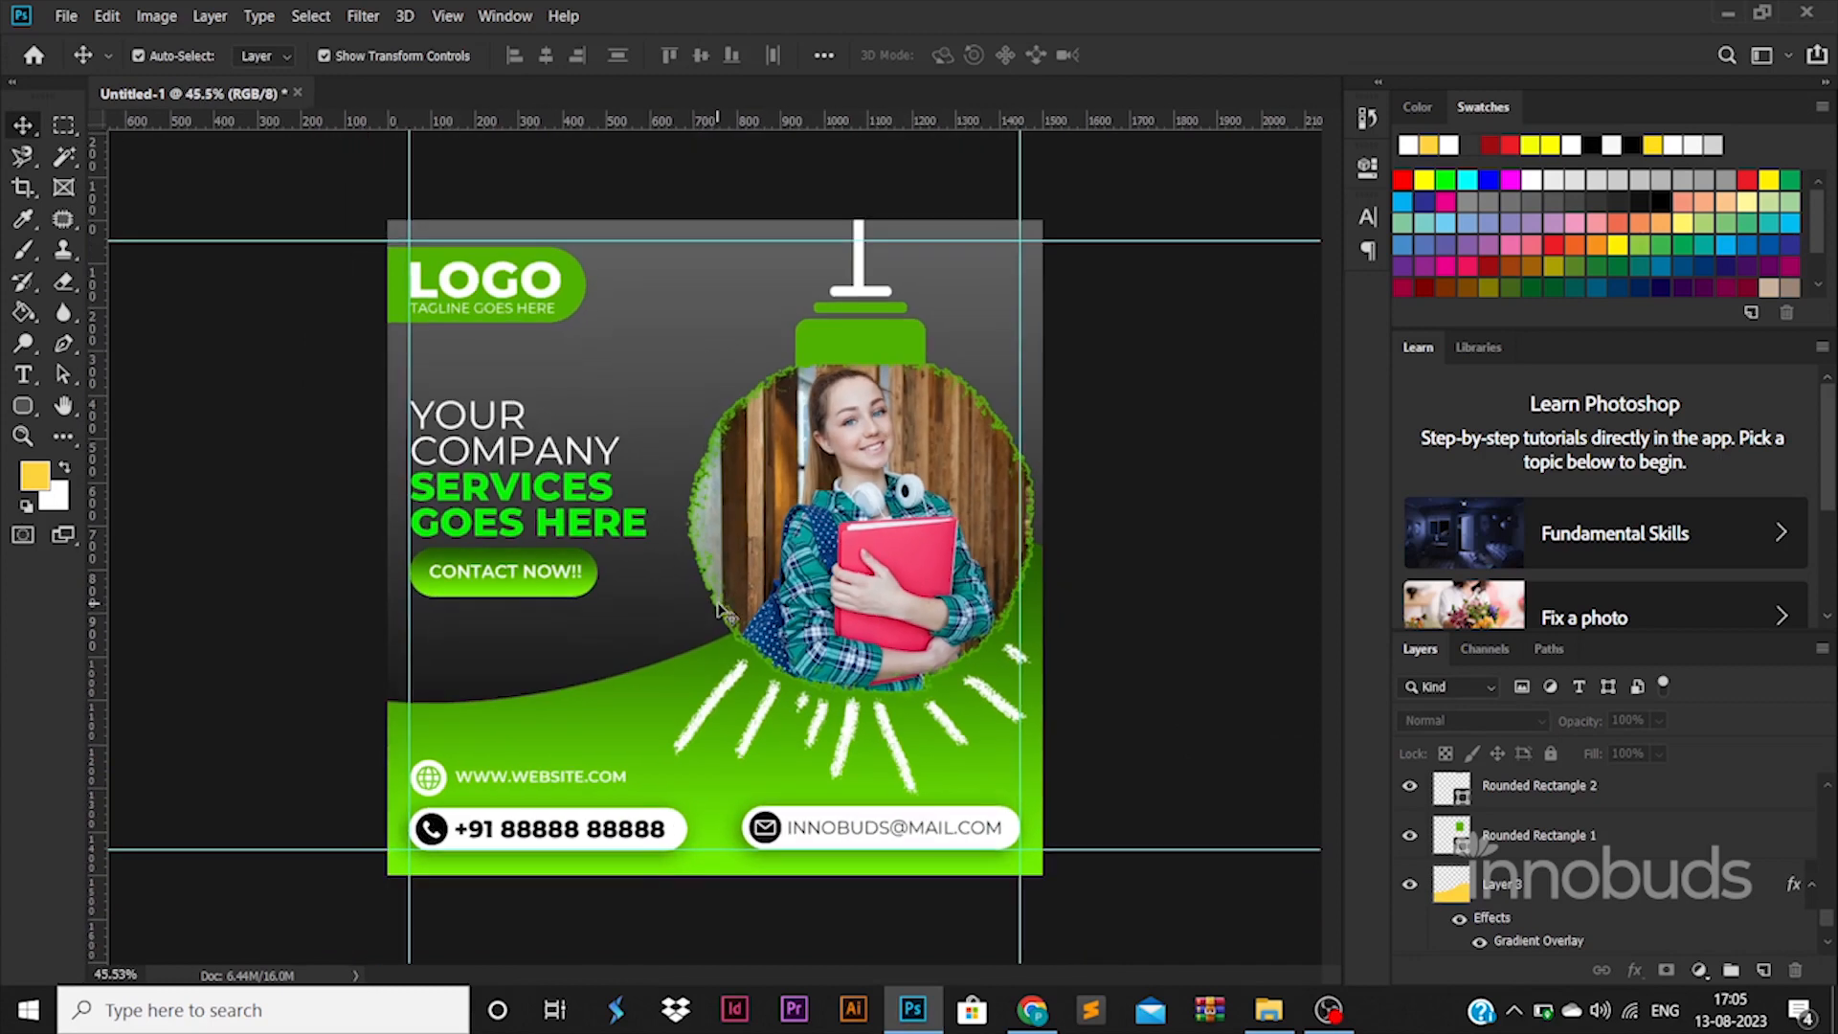
scroll(717, 604, "up", 4)
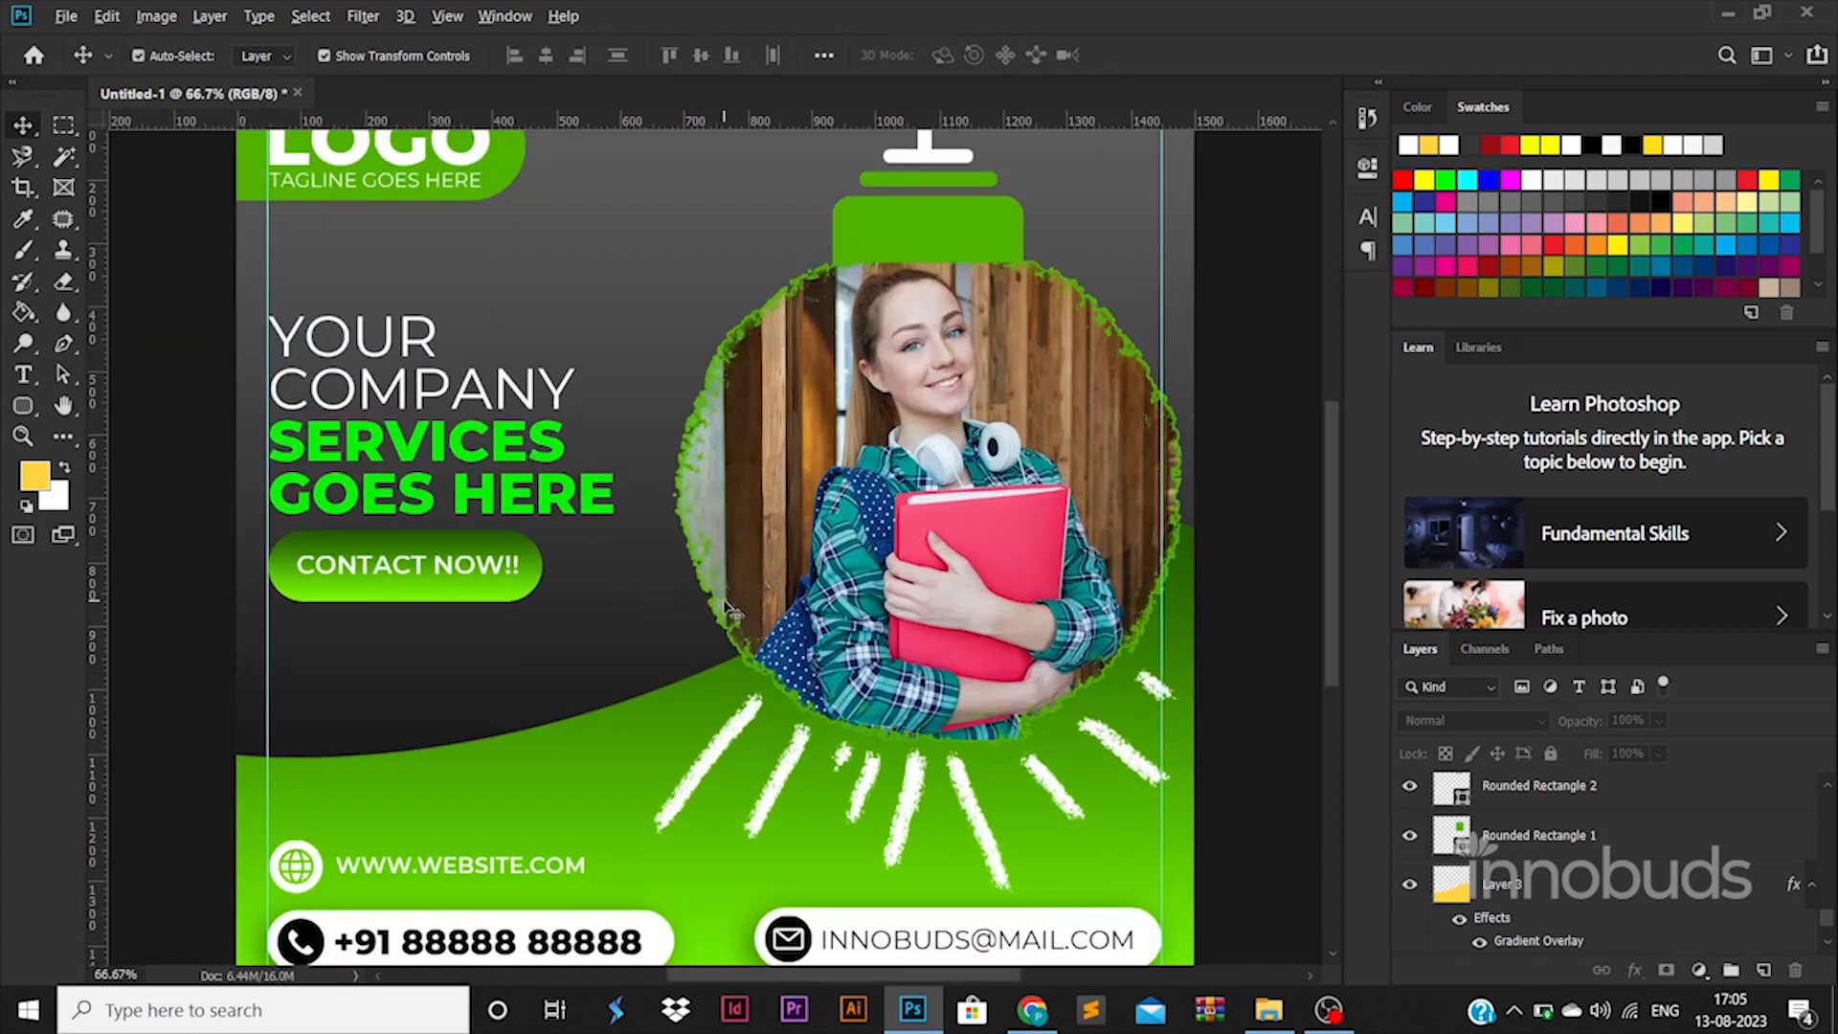
scroll(718, 603, "down", 4)
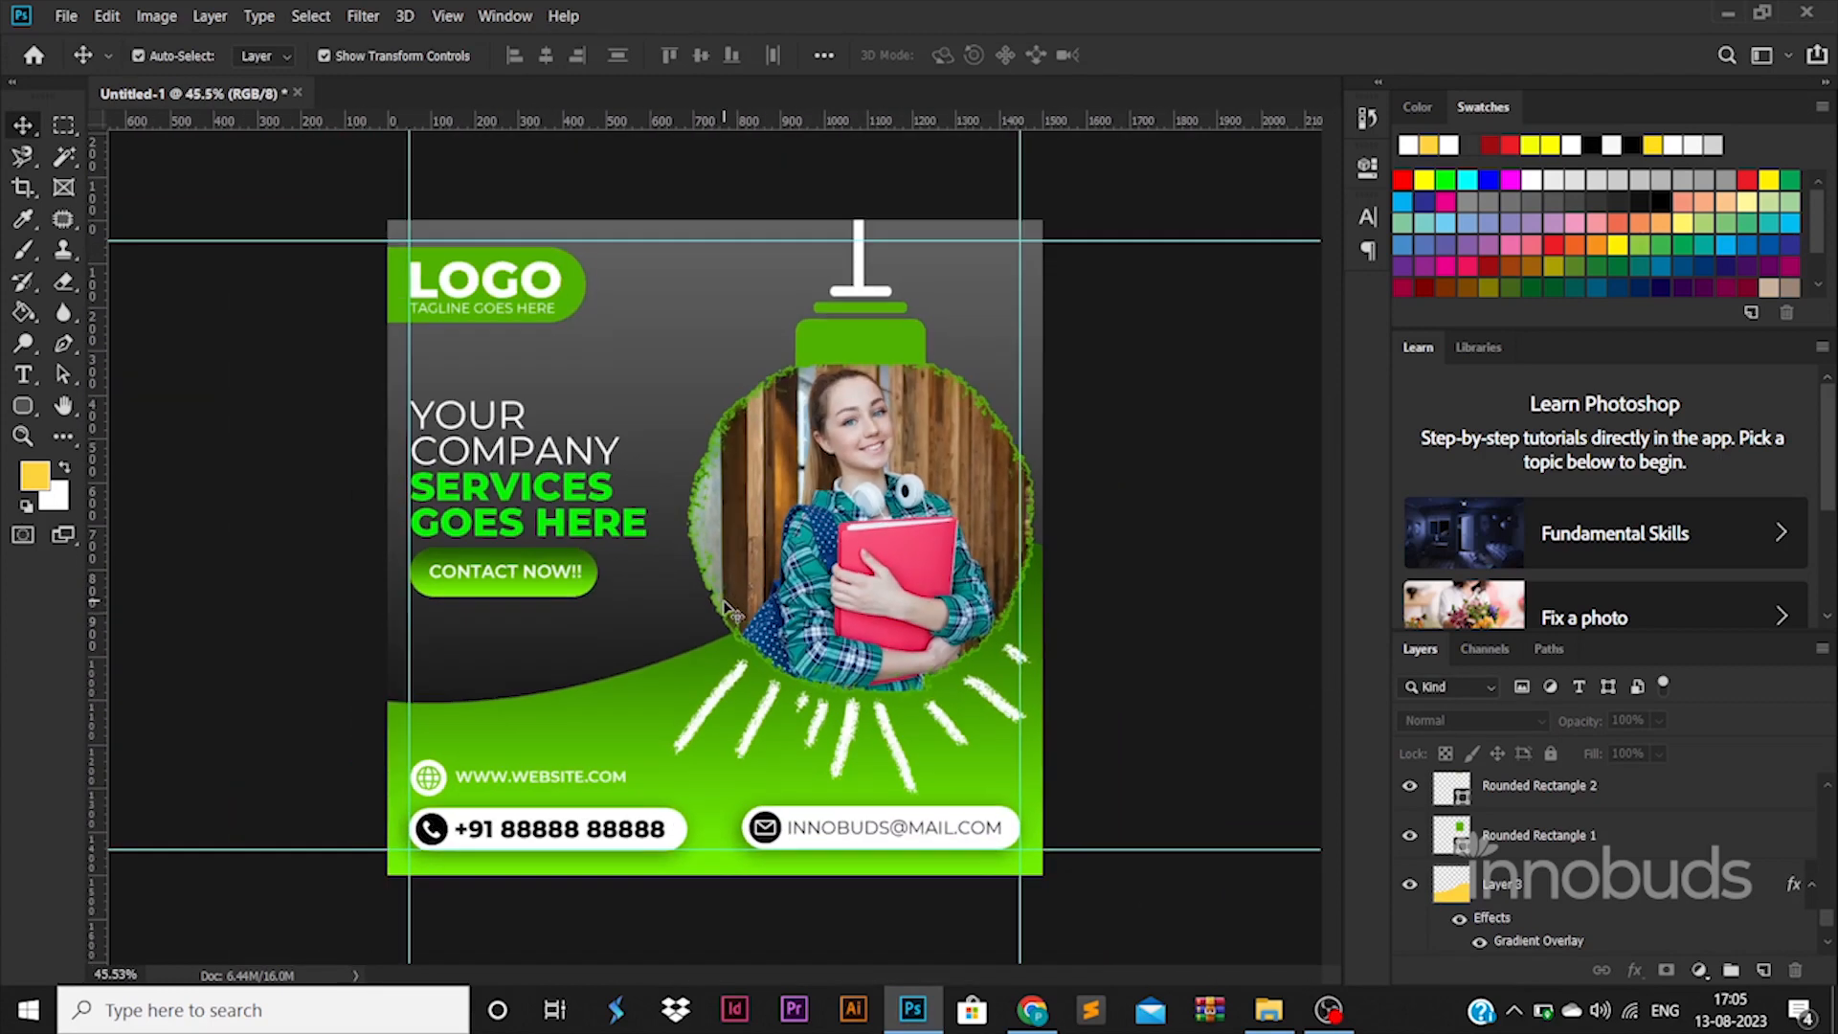